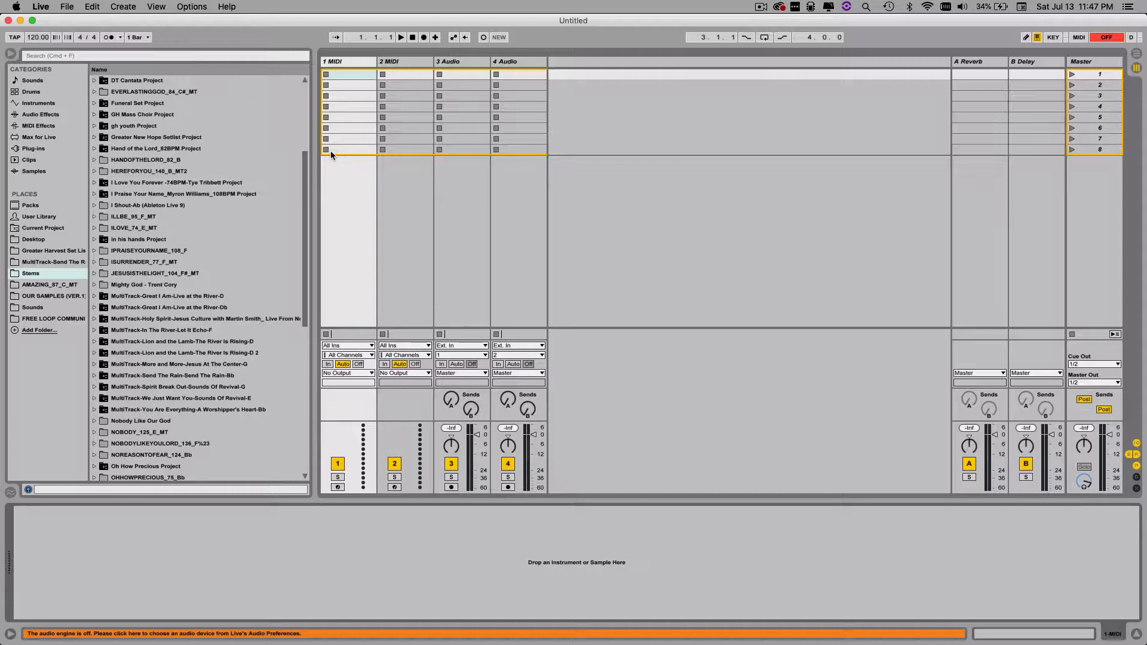
- Hide the browser and insert four return tracks after B Delay in the Session View mixer
click(11, 56)
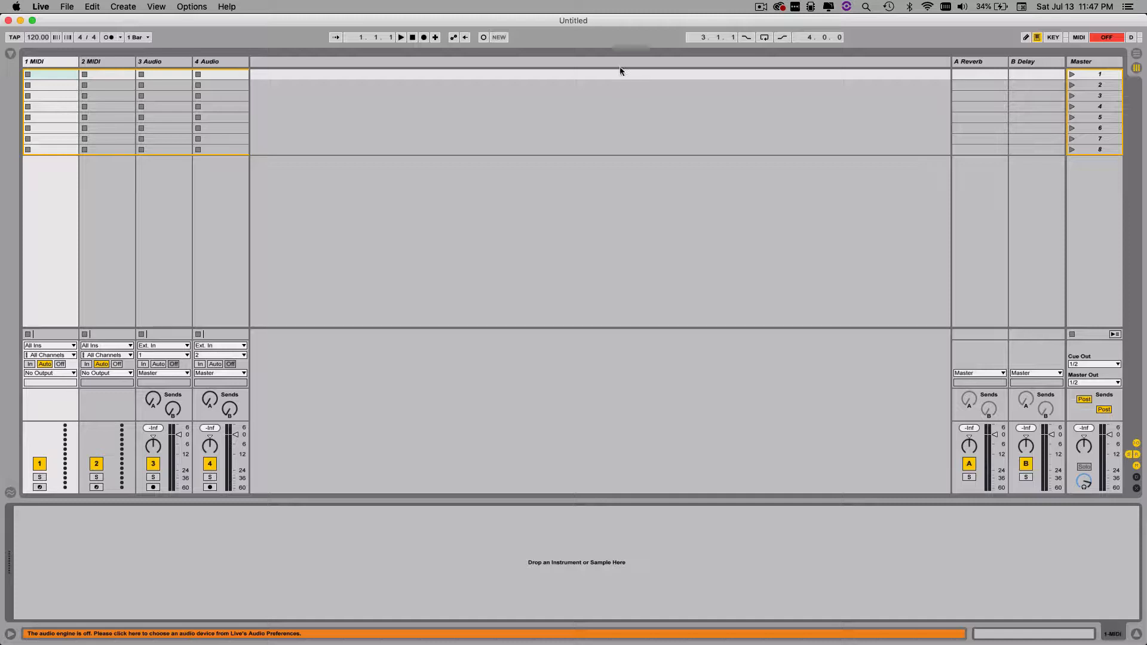
right_click(913, 88)
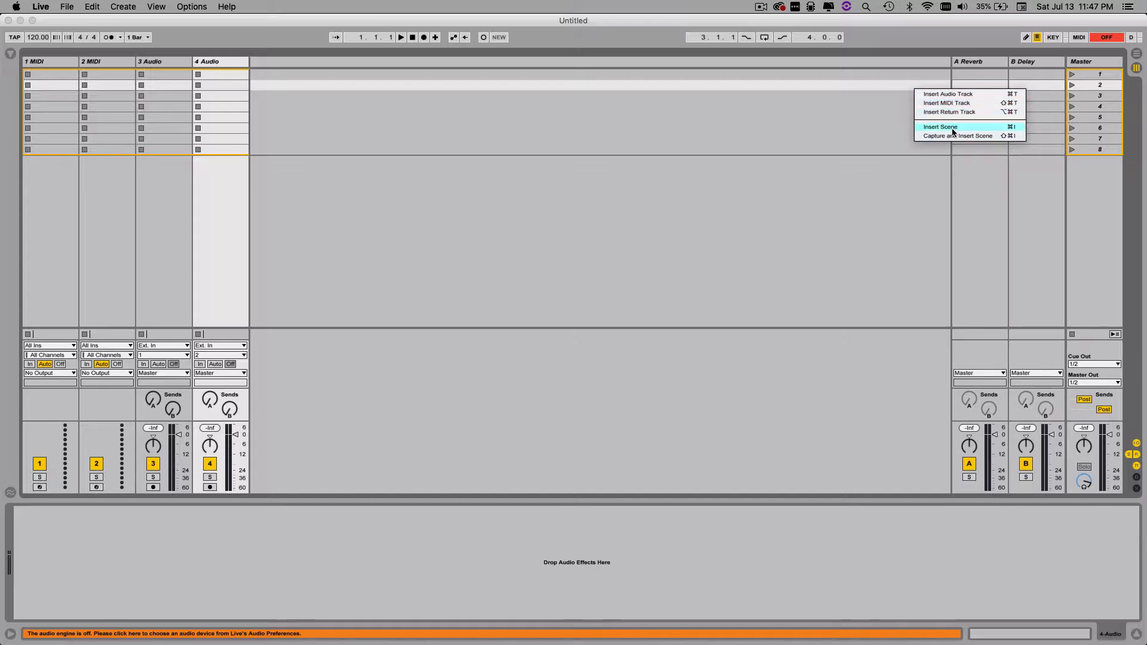
click(848, 125)
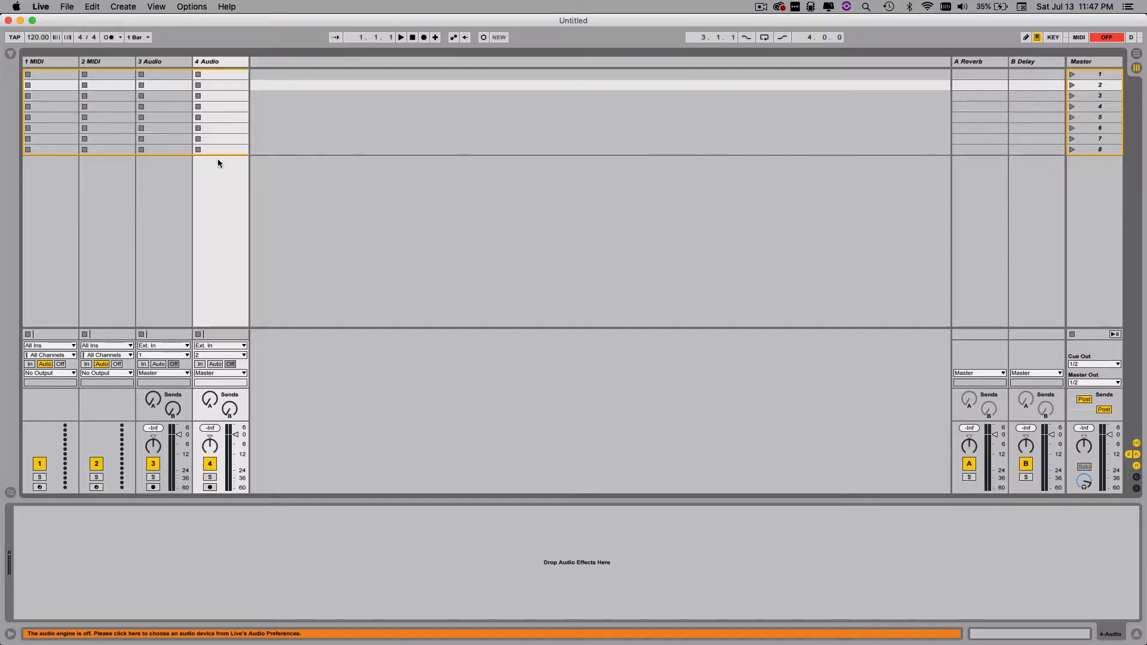
right_click(520, 139)
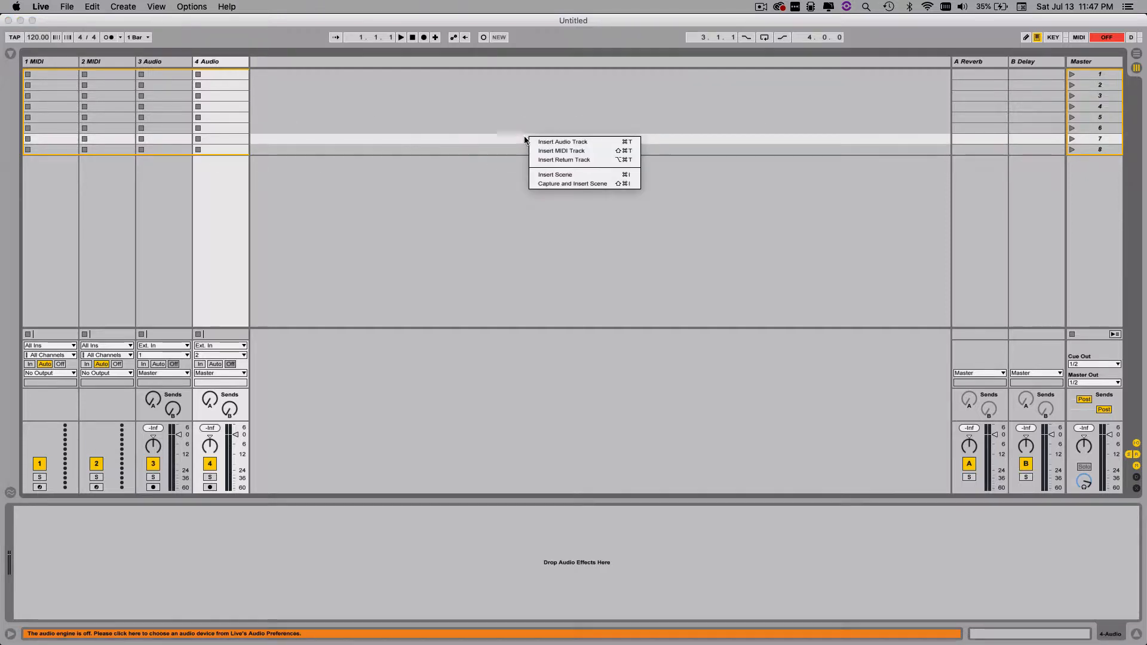
click(453, 238)
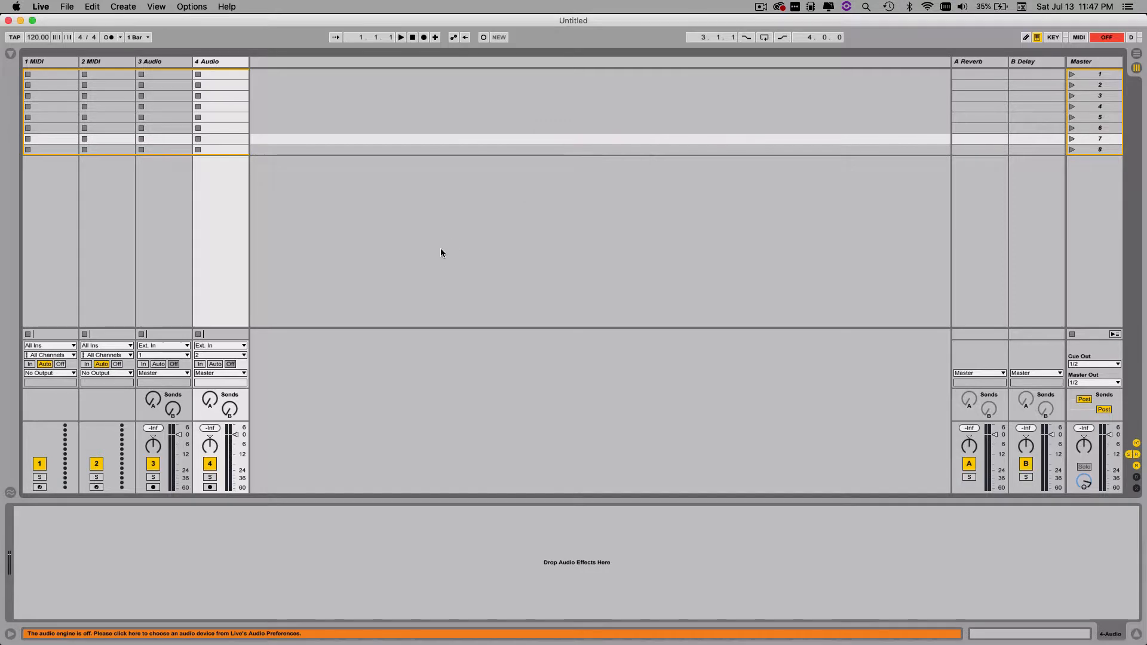
key(super+alt+t)
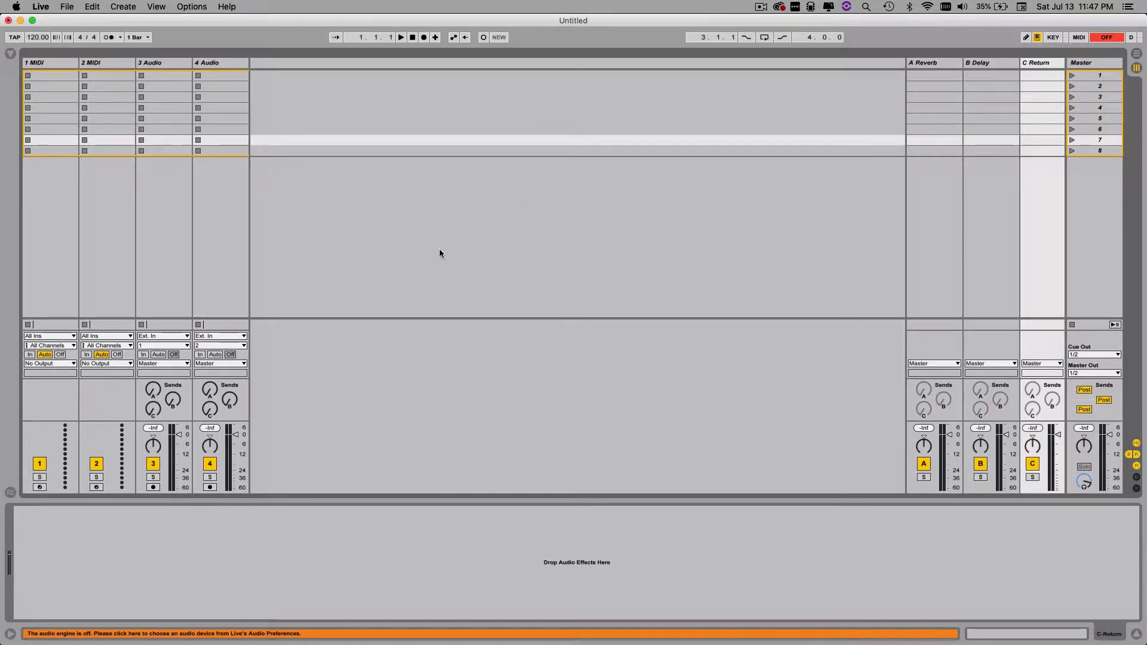
key(super+alt+t)
key(super+alt+t)
key(super+alt+t)
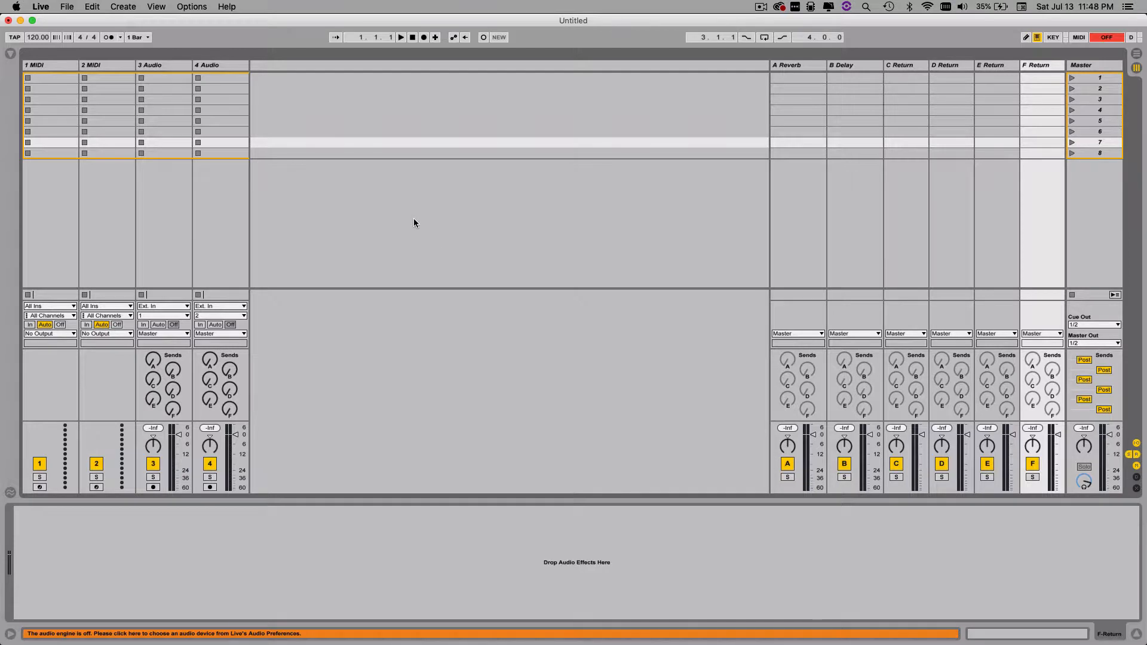
- Insert ten new scenes below scene 3
right_click(538, 99)
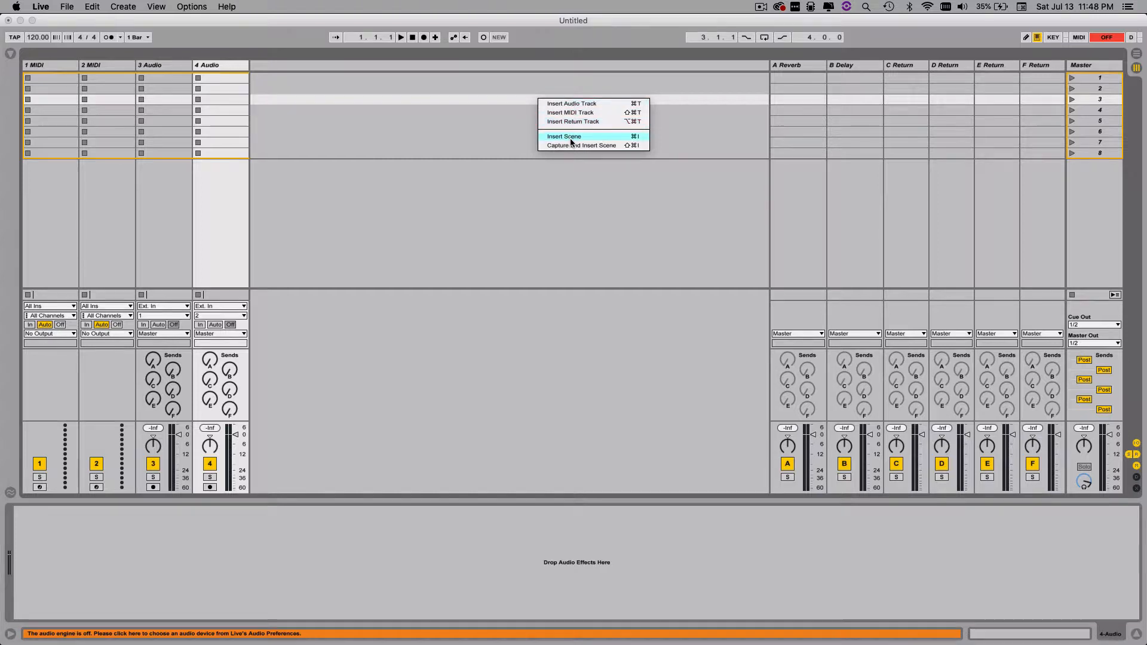
click(564, 136)
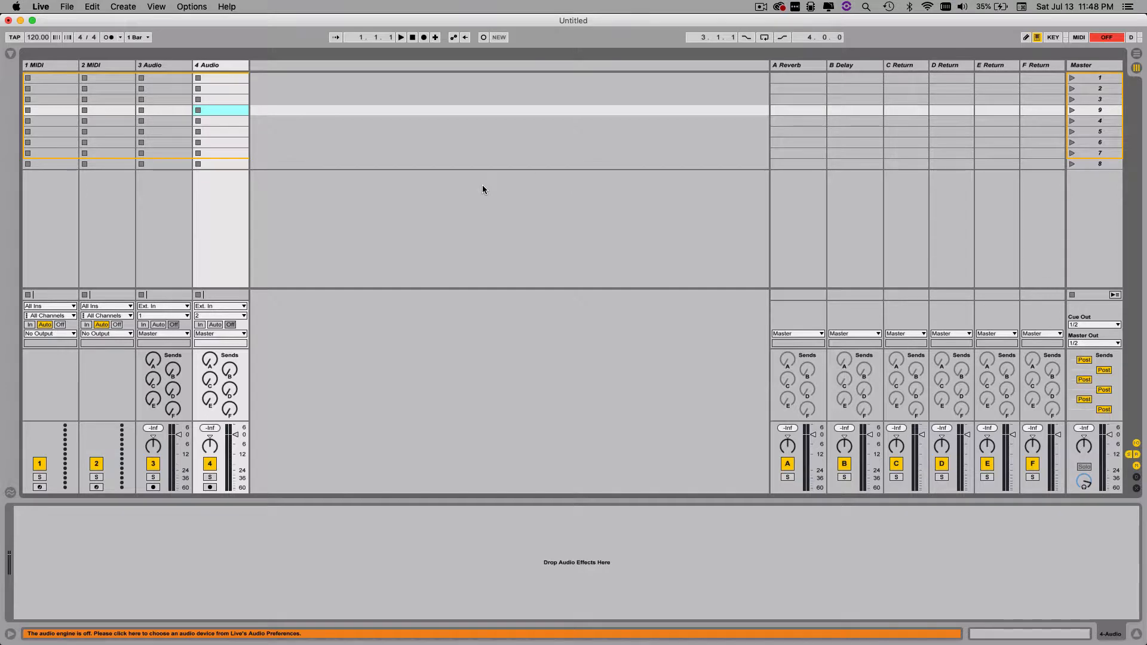
key(super+i)
key(super+i)
key(super+i)
key(super+i)
key(super+i)
key(super+i)
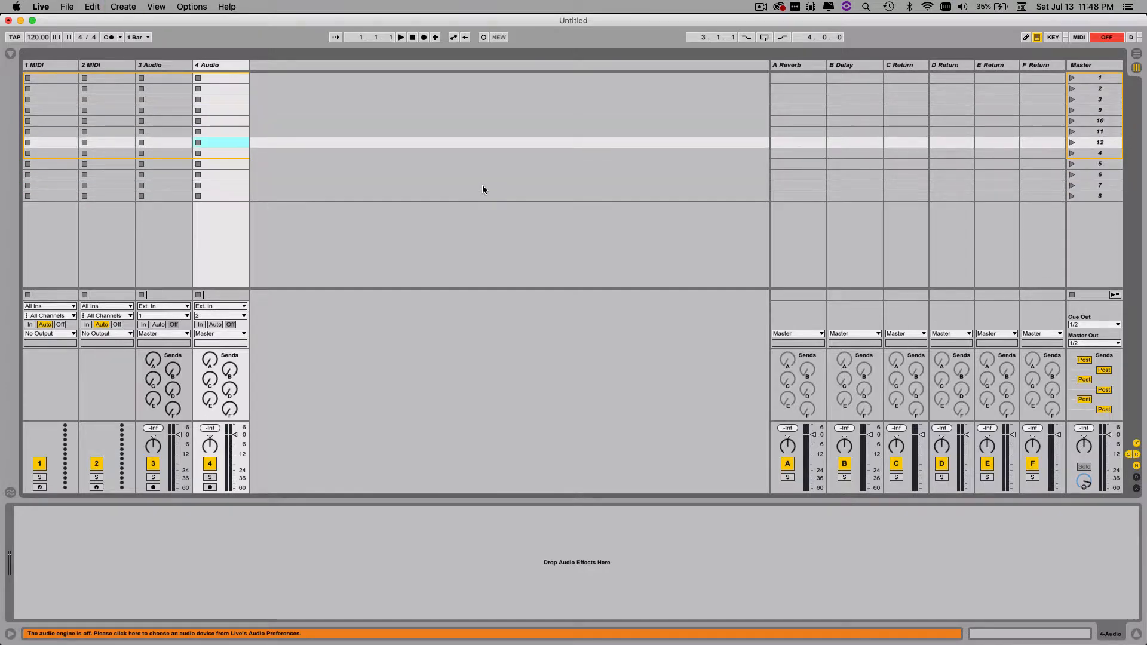
key(super+i)
key(super+i)
key(super+i)
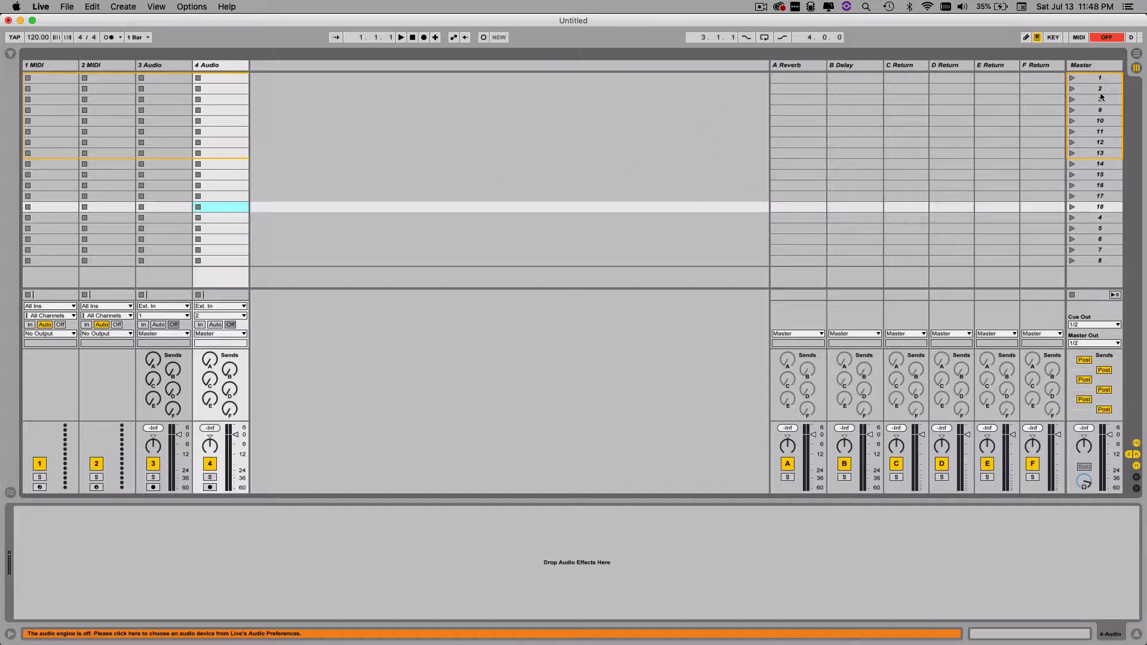
- Delete every scene below scene 3, from scene 9 through scene 8 at the end of the list
click(1099, 110)
shift+click(1101, 261)
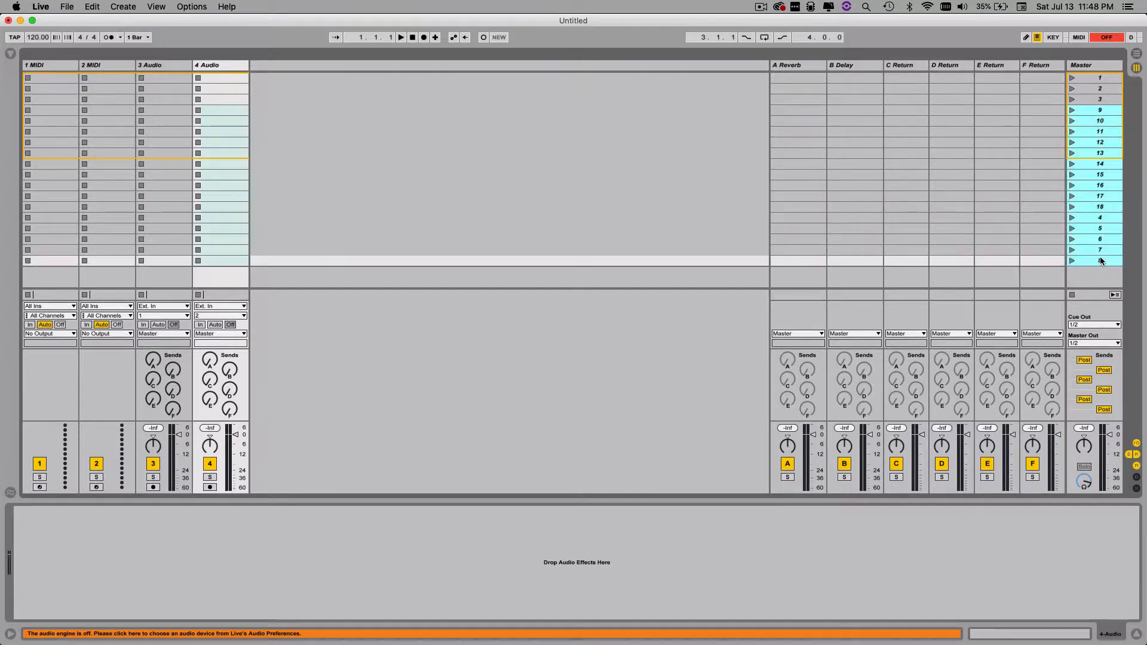
key(Delete)
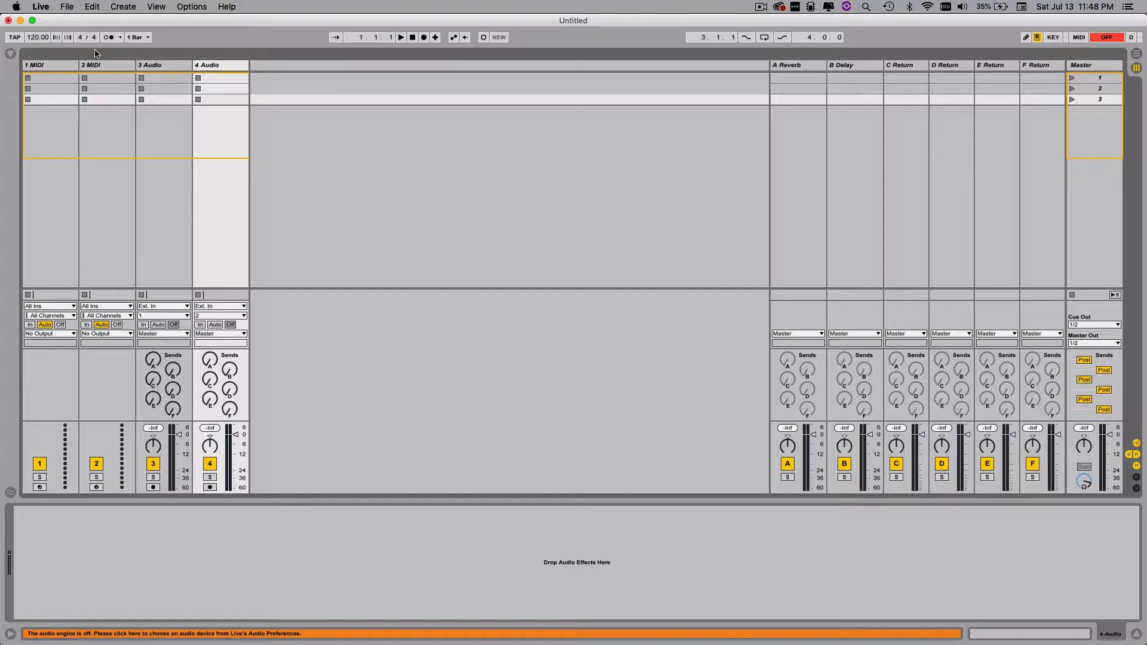
- Examine the MIDI input and output routing options available for track 1 MIDI without changing them
click(71, 306)
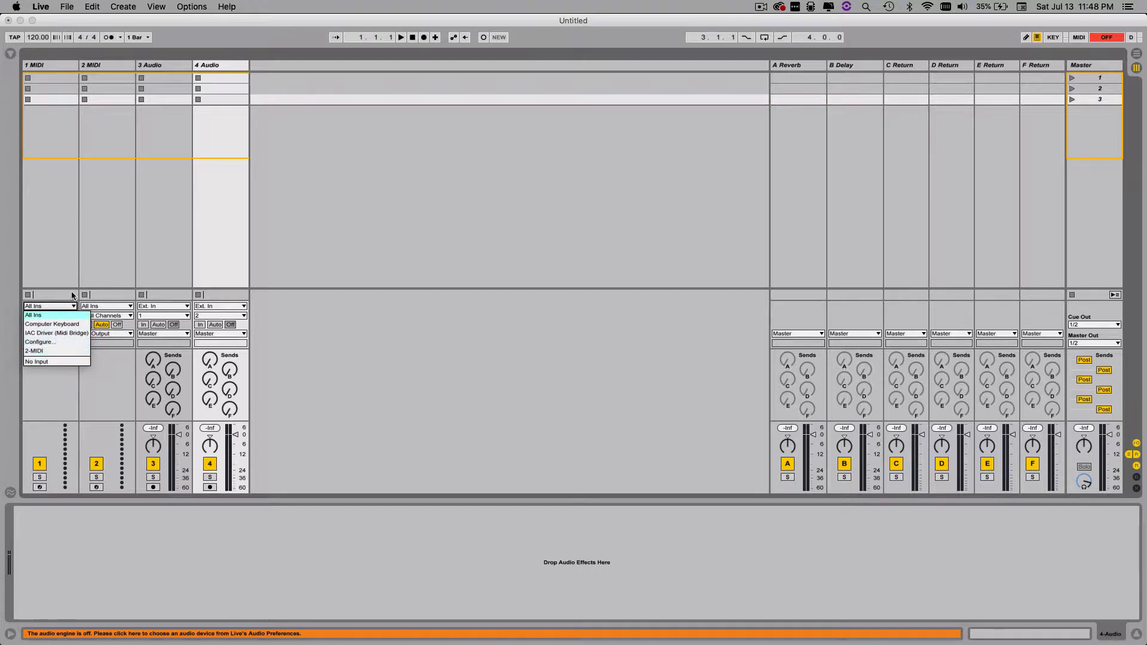
click(50, 265)
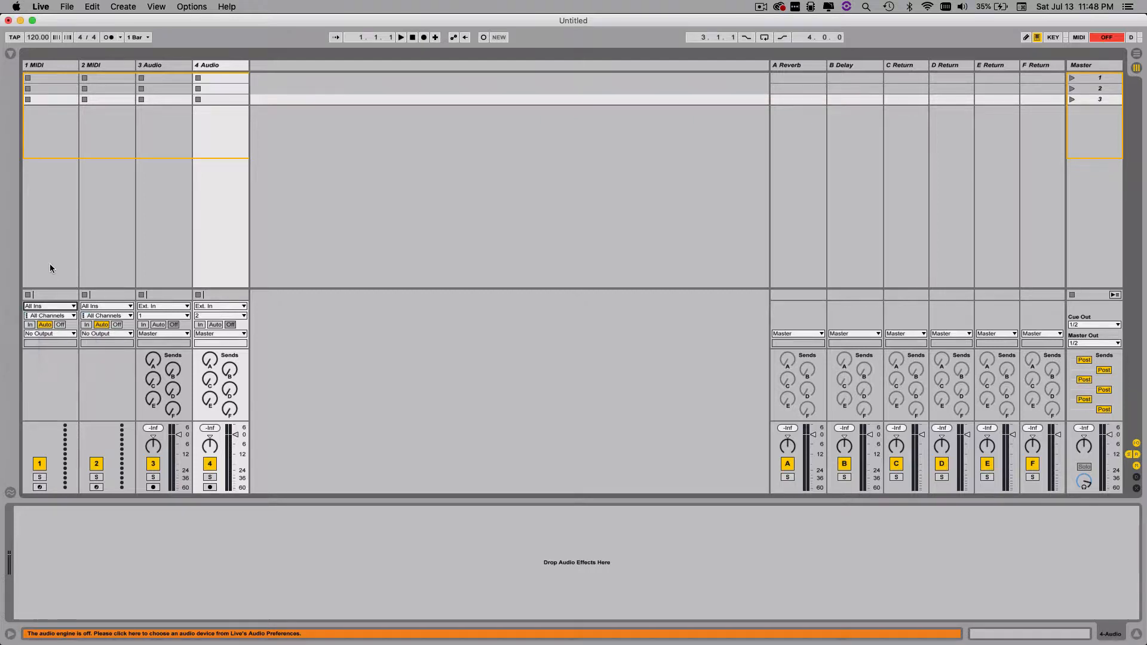
click(54, 336)
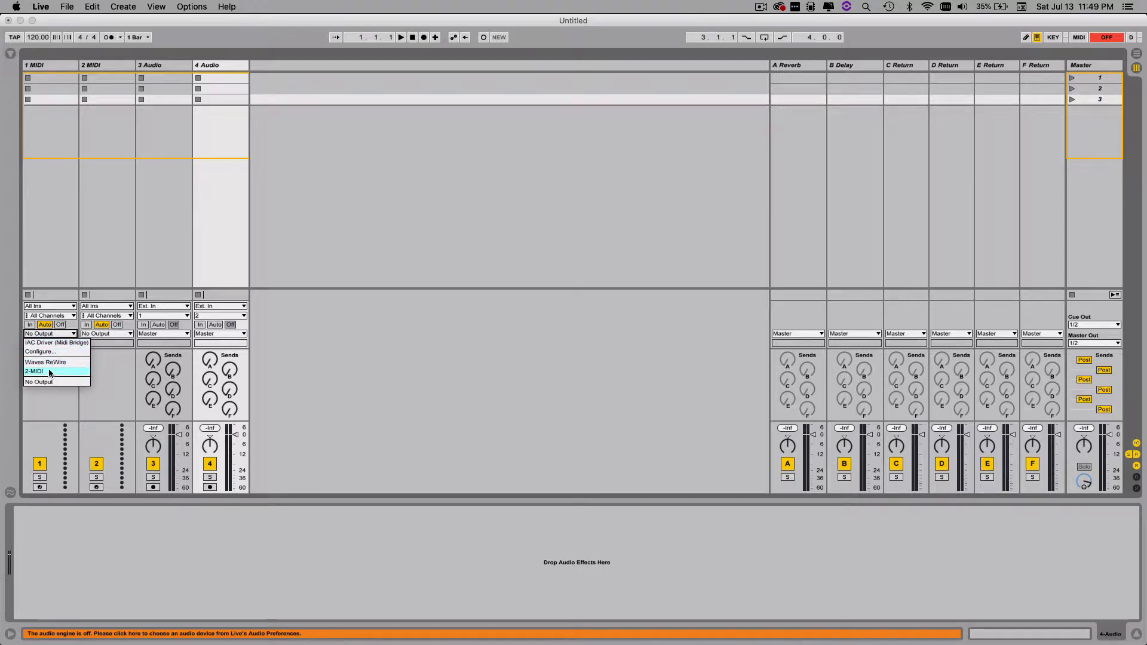
click(45, 262)
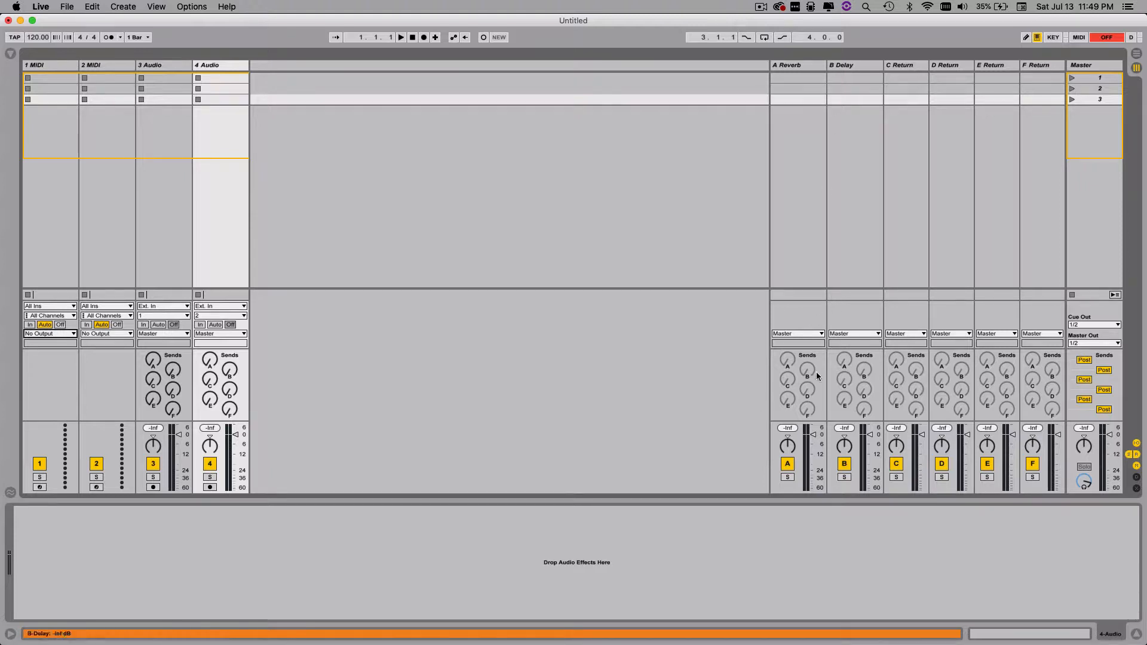
click(53, 334)
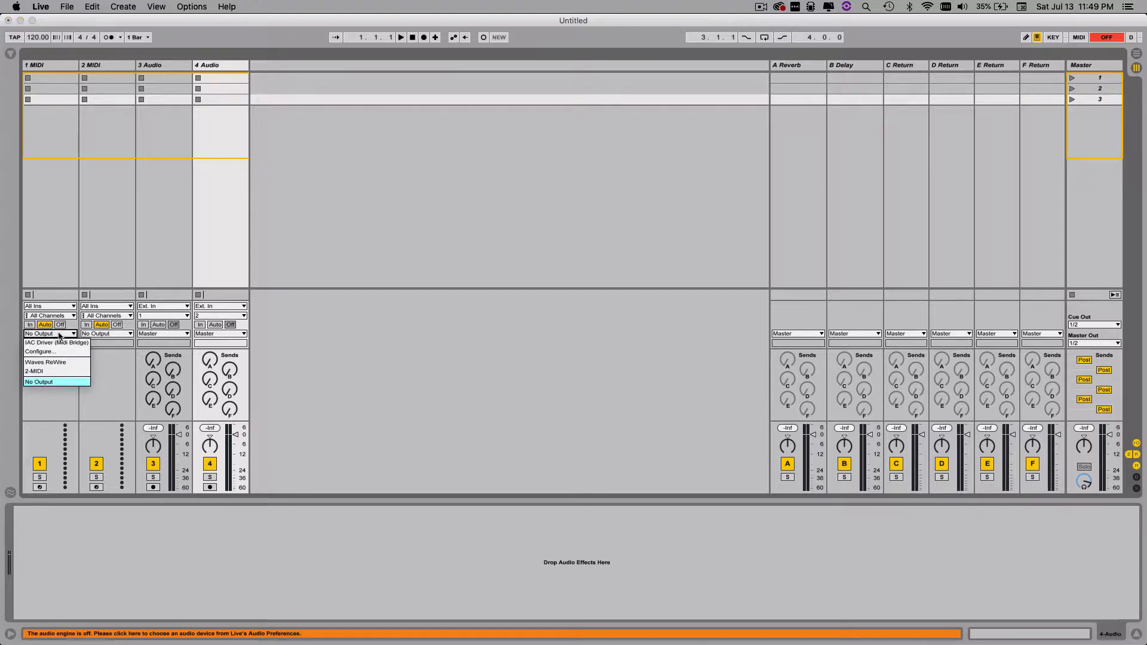
click(246, 353)
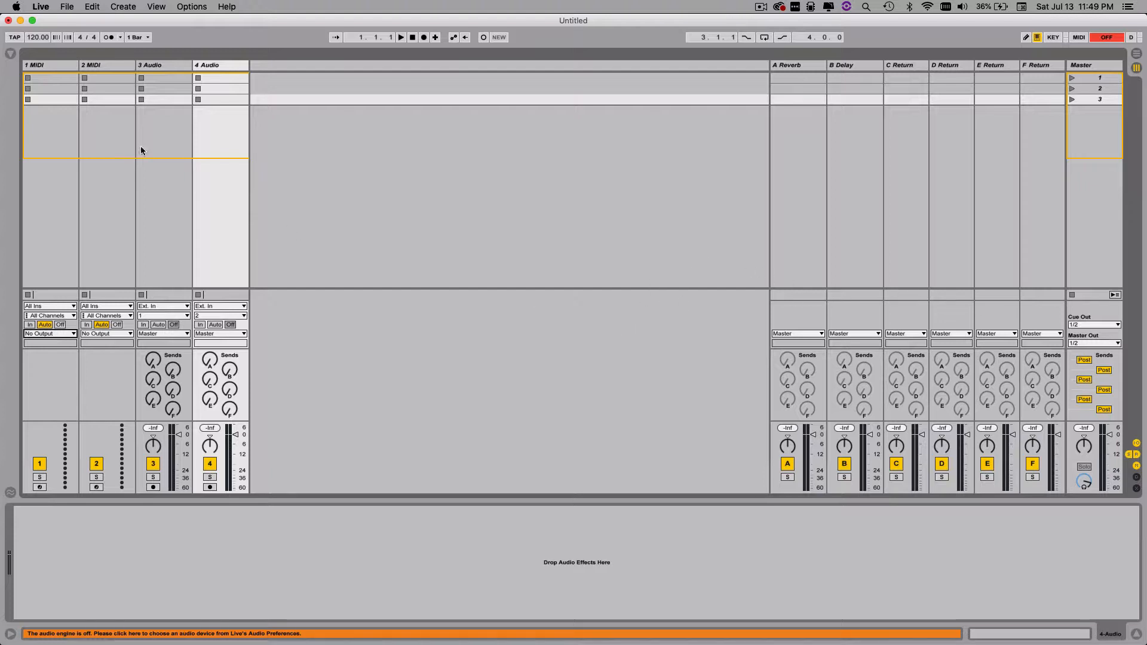
- Show the browser again, find the WHENTHE_120_Ab_MT folder in Stems and expand it to list its WAV files
click(11, 55)
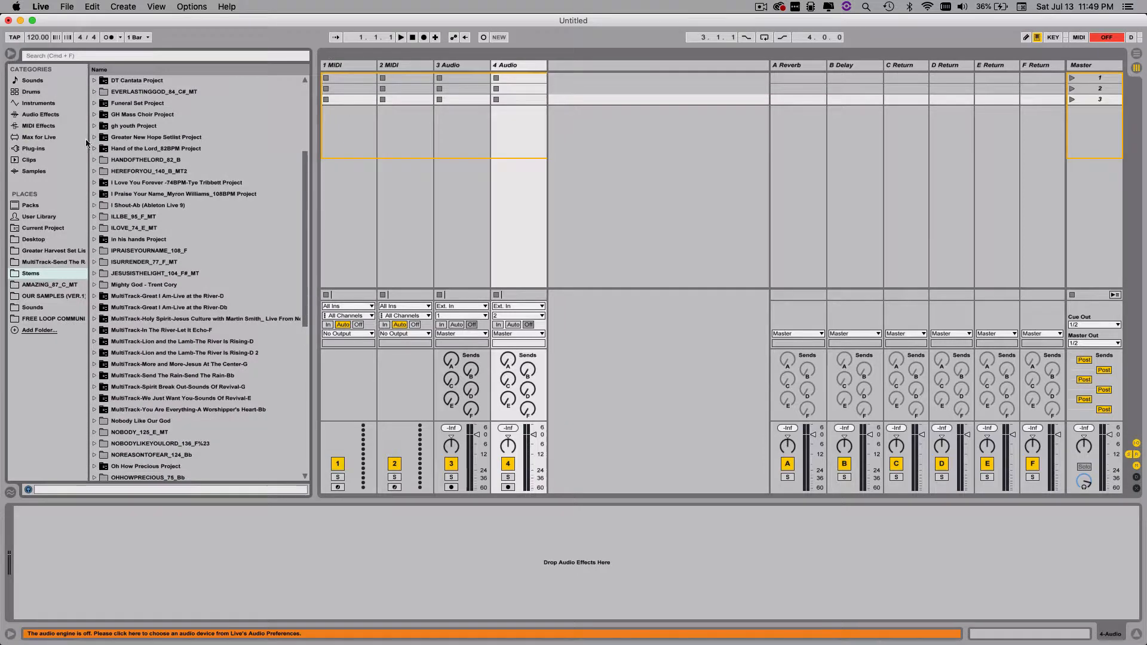
scroll(119, 228, up, 3)
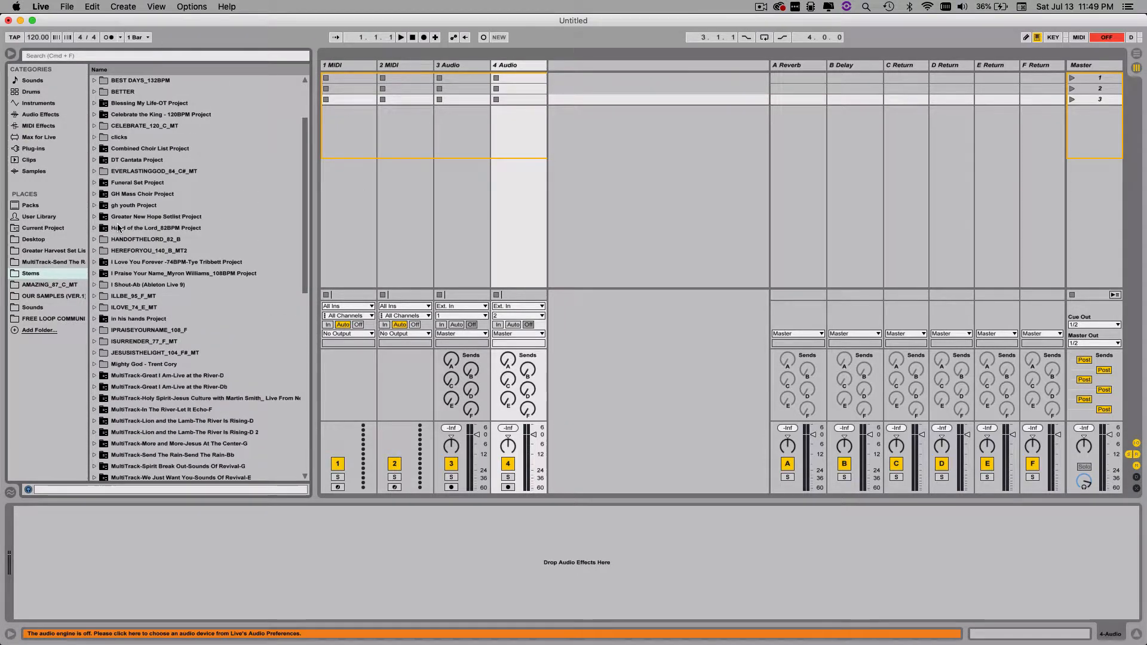
scroll(118, 227, up, 3)
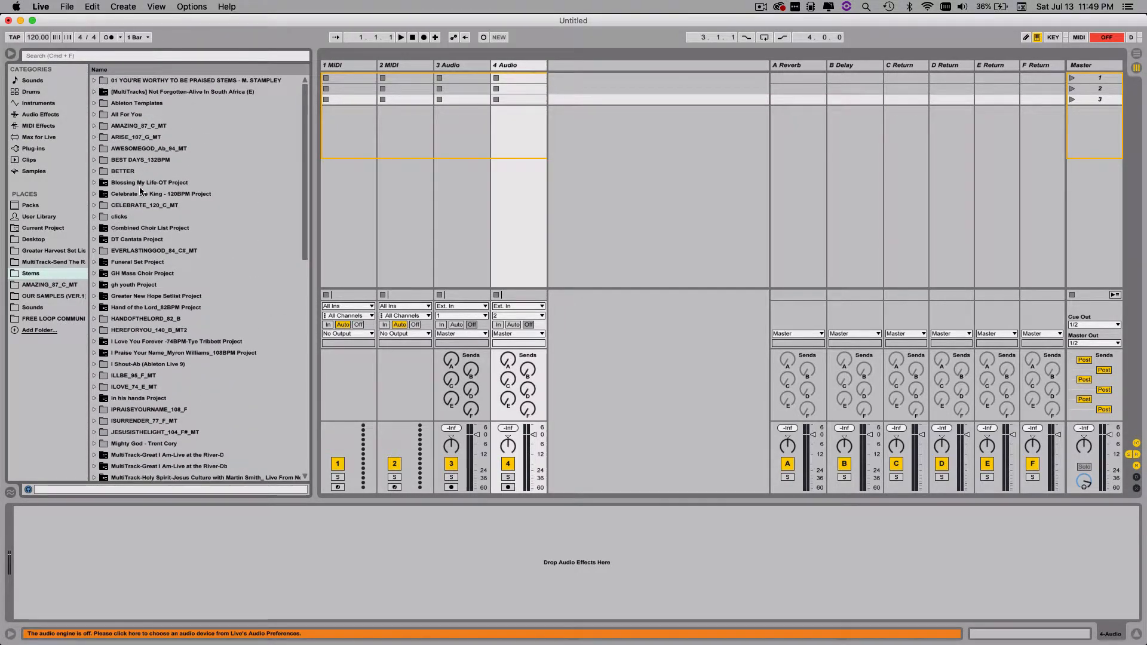
scroll(138, 216, down, 2)
scroll(136, 219, down, 6)
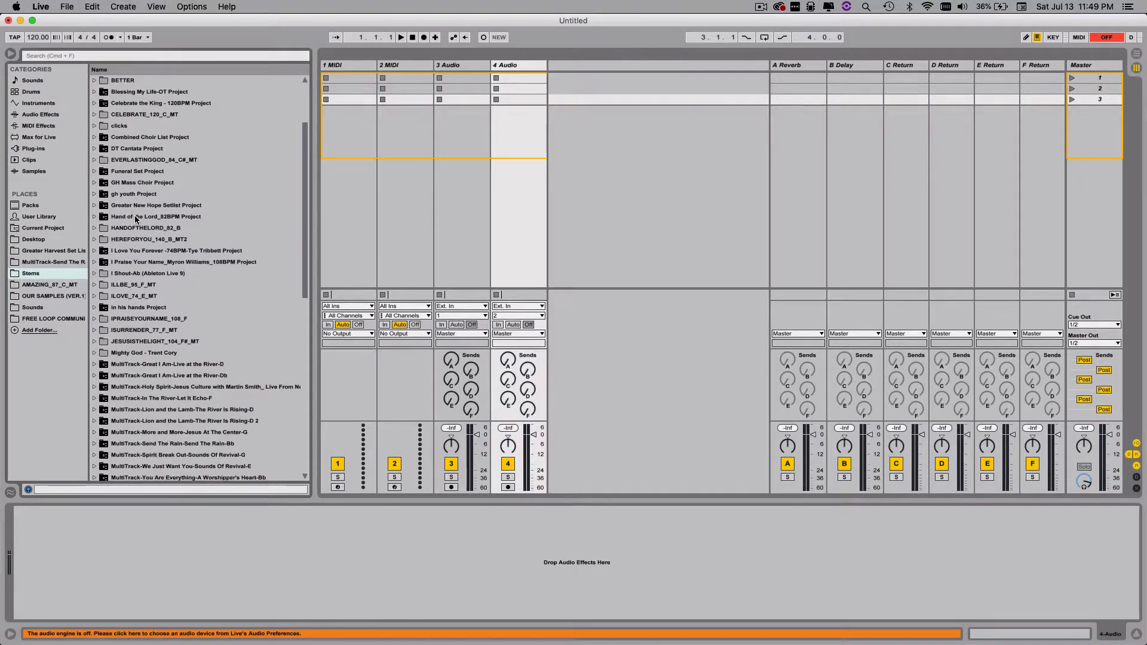
scroll(136, 220, down, 10)
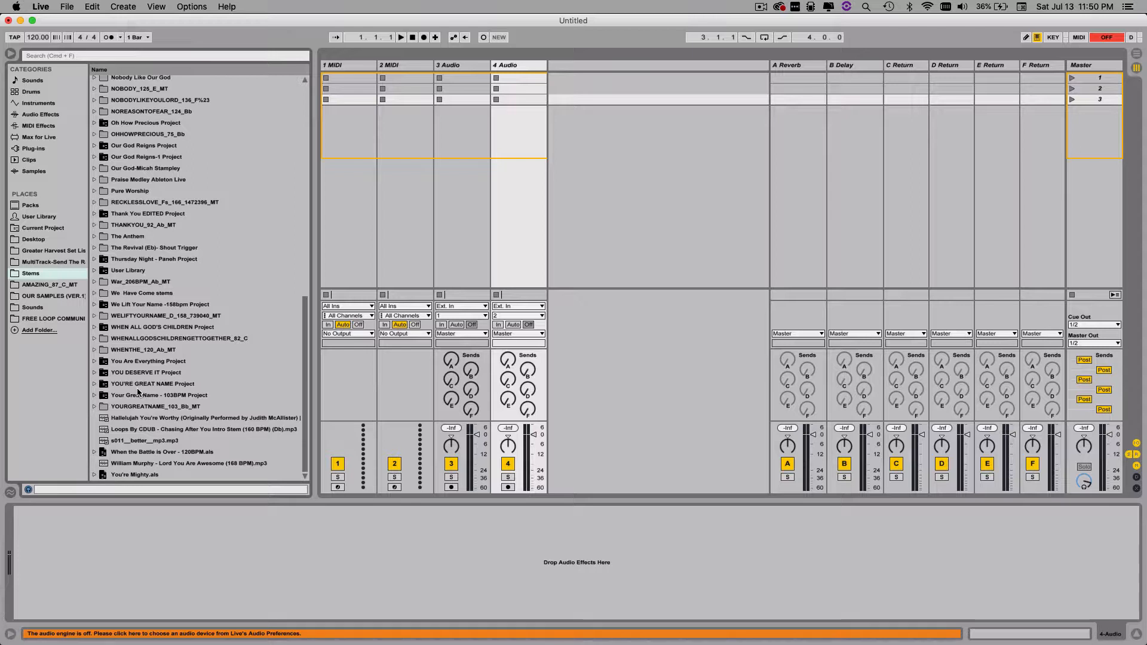
click(117, 351)
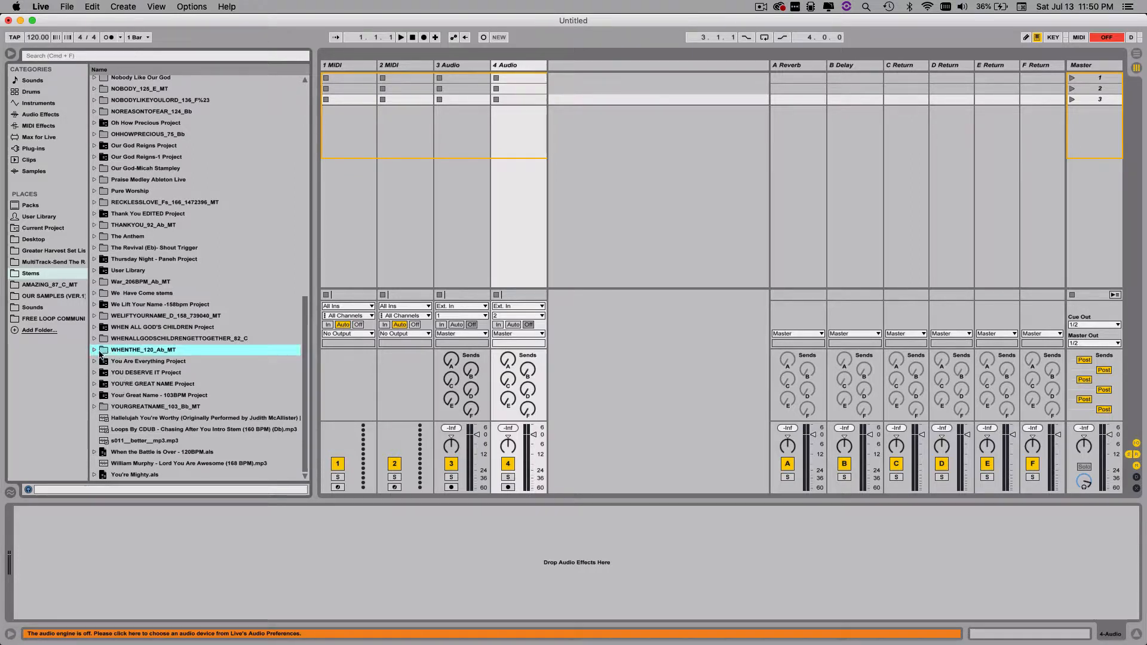
click(95, 350)
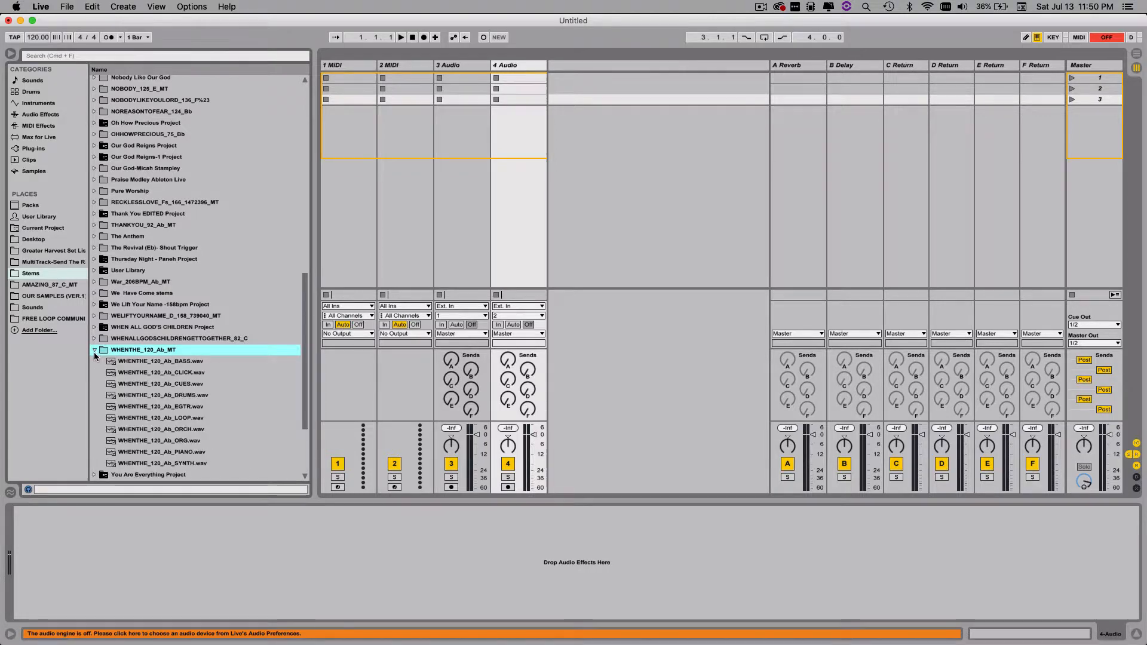
scroll(206, 316, down, 4)
scroll(206, 315, down, 1)
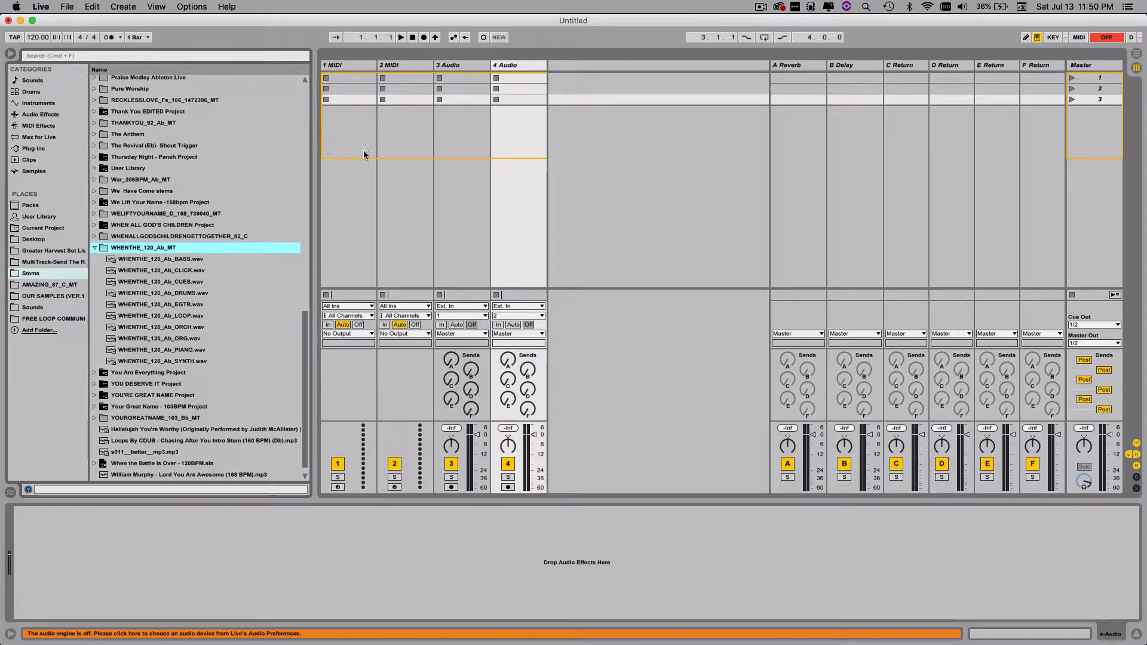
- Compare the Session and Arrangement views, ending in Arrangement View
key(Tab)
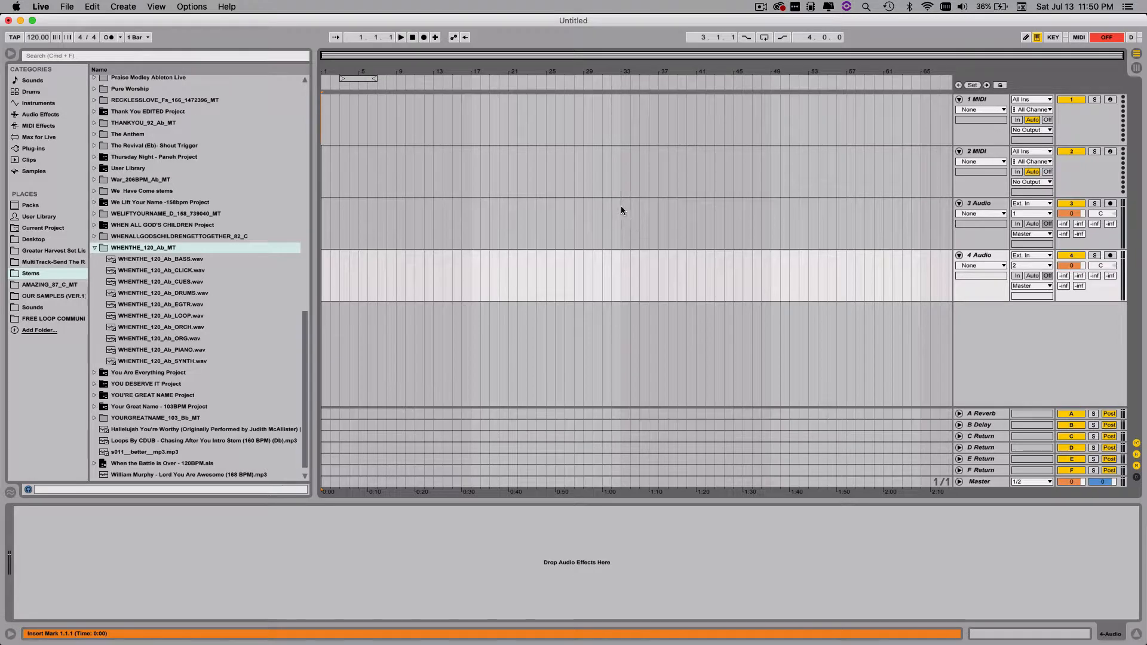
key(Tab)
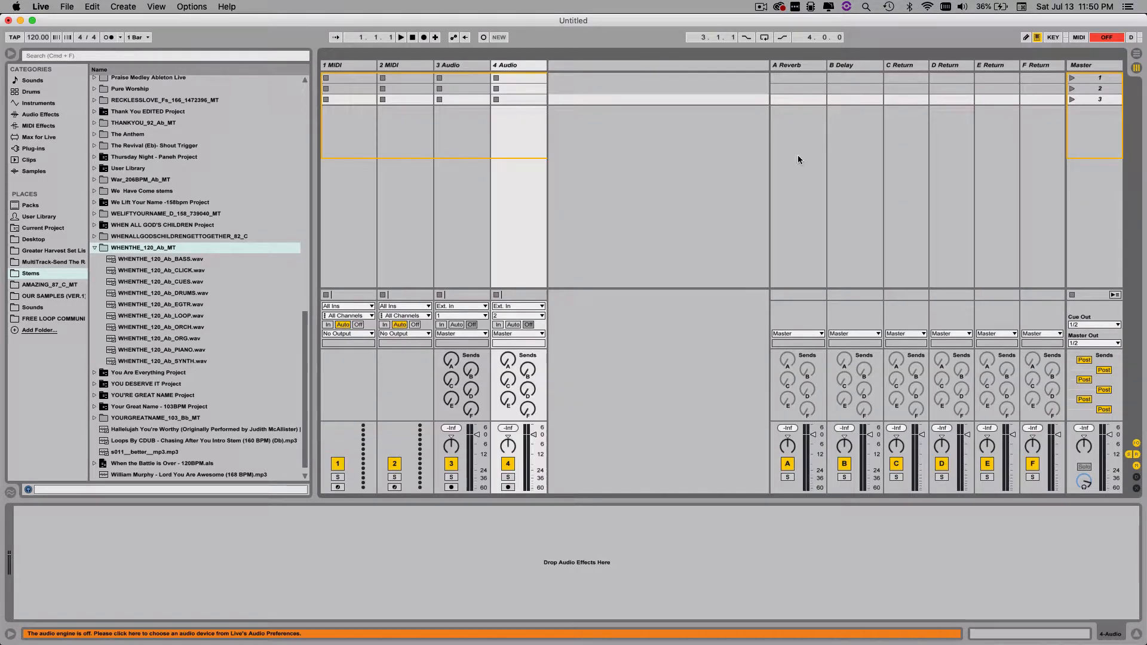
key(Tab)
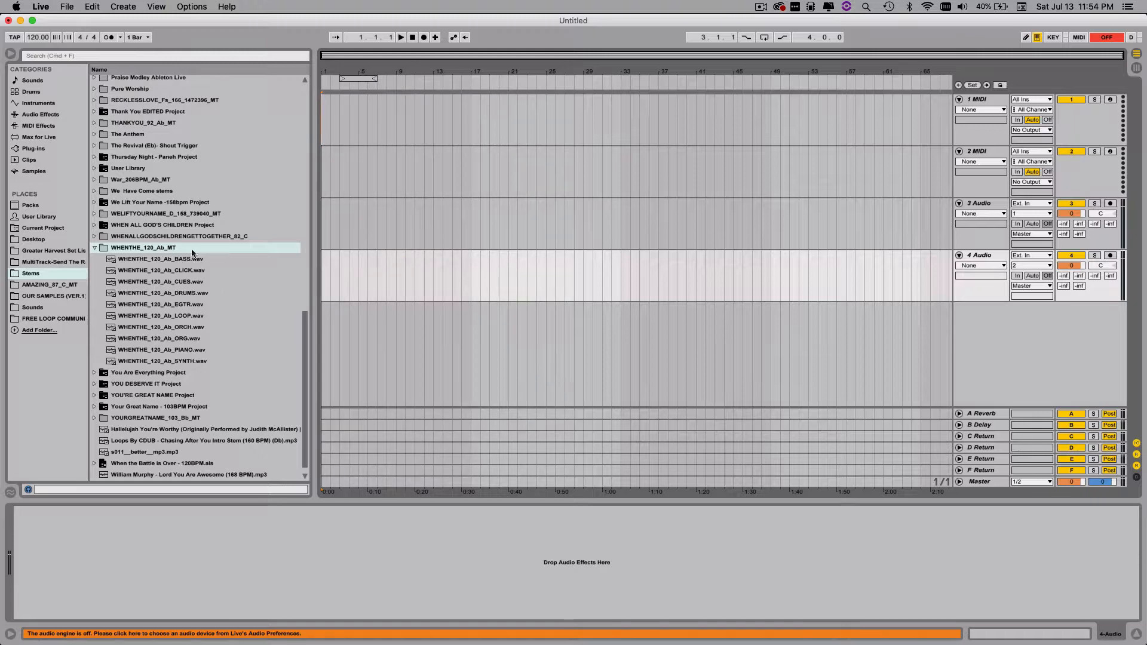
- Place all WHENTHE_120_Ab stems, from BASS through SYNTH, at 1.1.1 in the arrangement, each on its own track
click(164, 262)
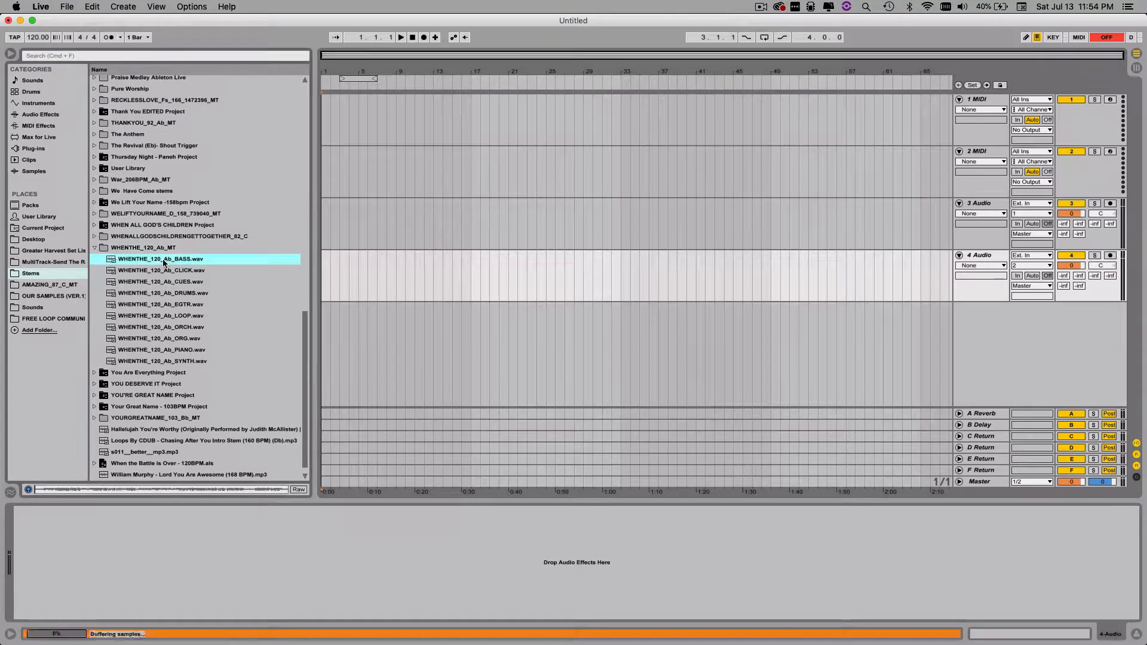
shift+click(167, 362)
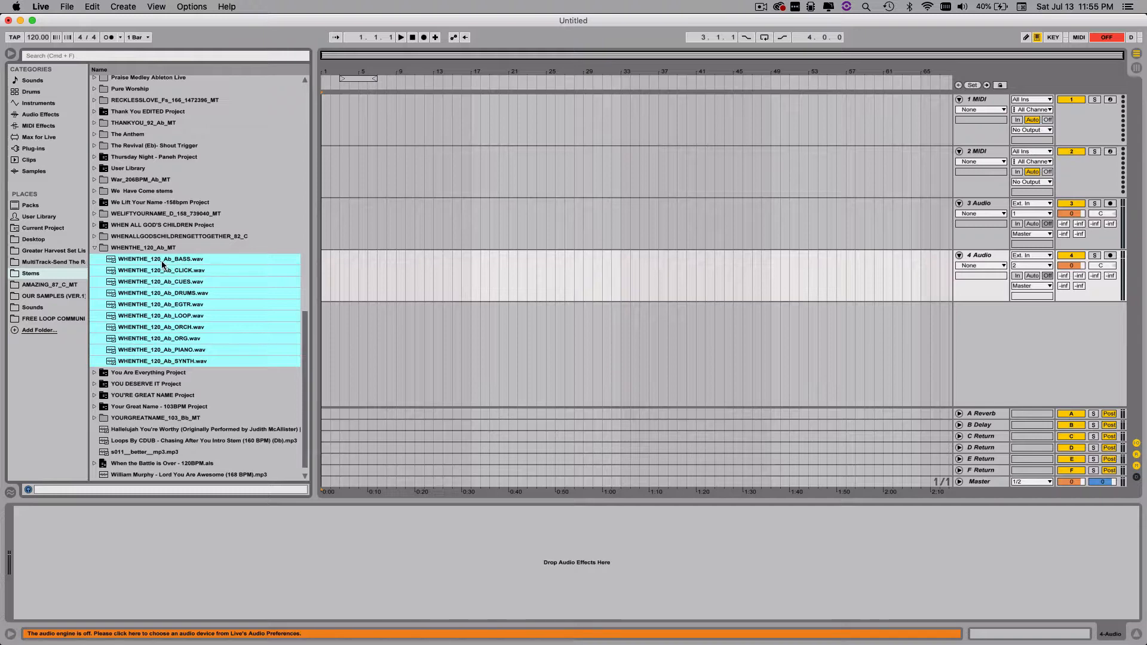
drag(145, 259, 326, 113)
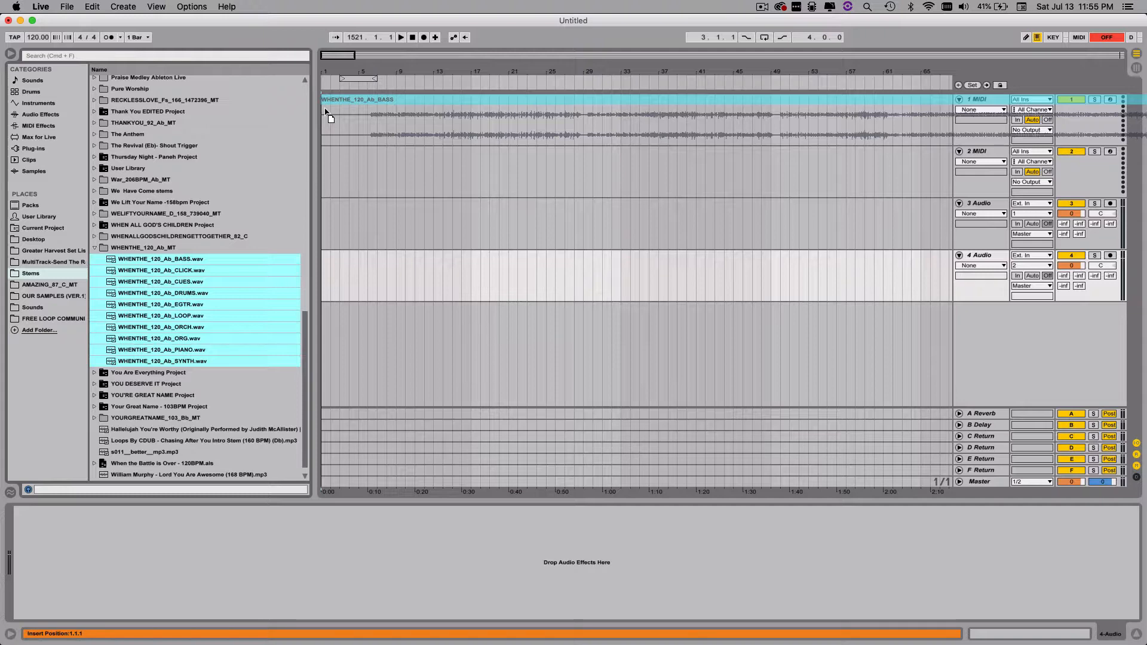
drag(326, 111, 325, 112)
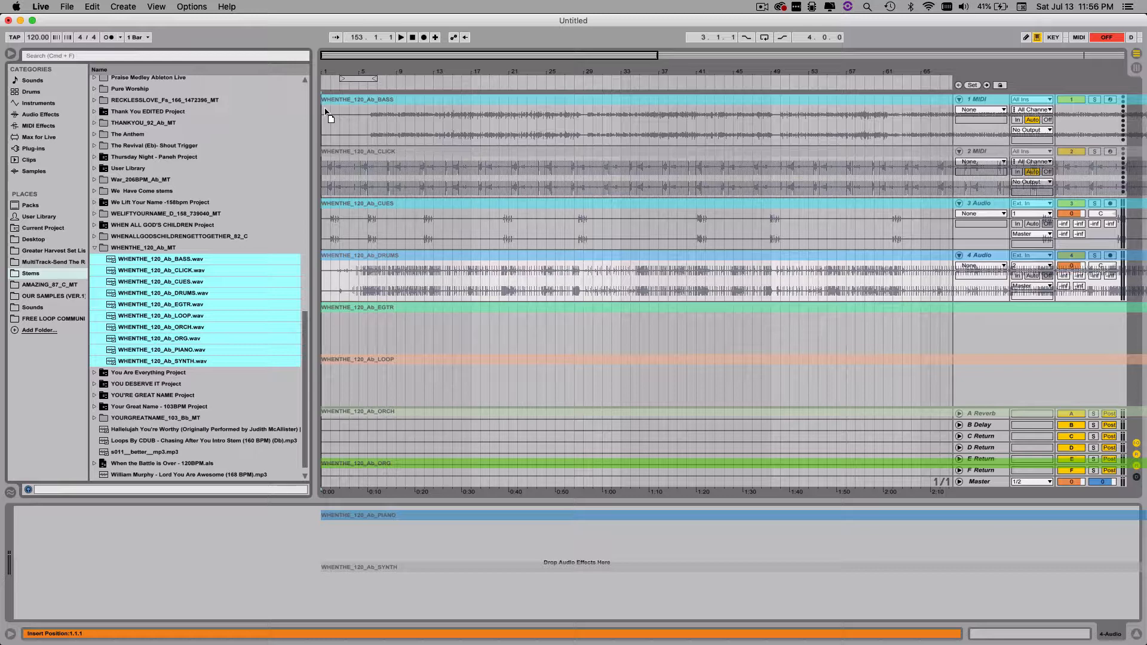
drag(325, 110, 325, 108)
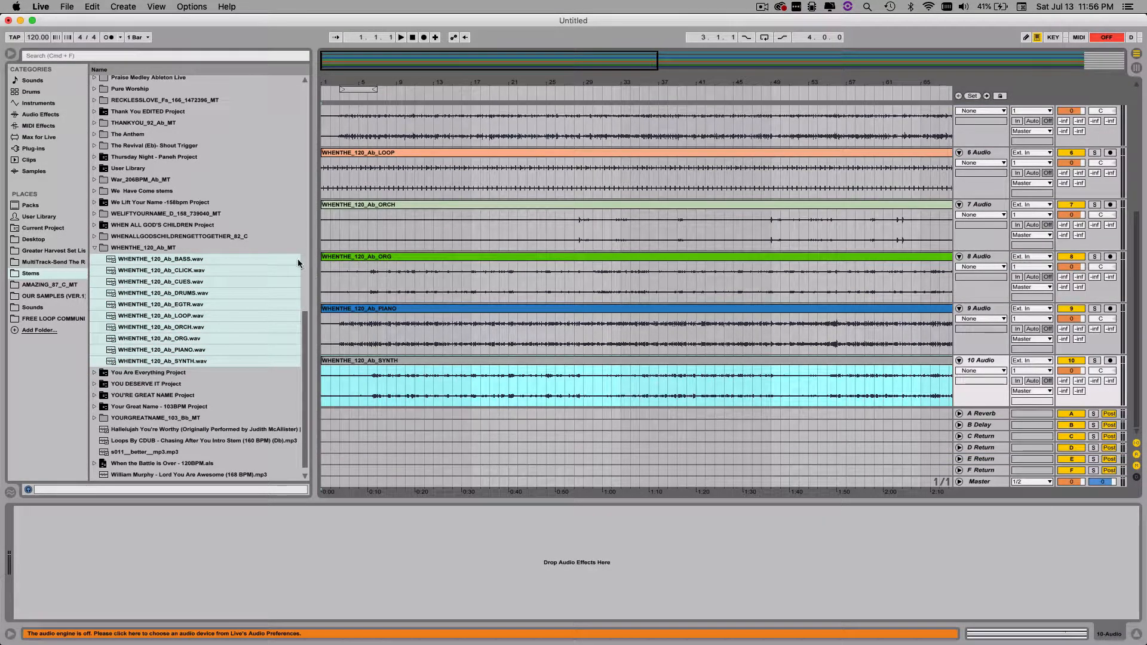
- Hide the browser and the device detail area so the arrangement fills the window, showing the stem tracks from the first one
click(10, 55)
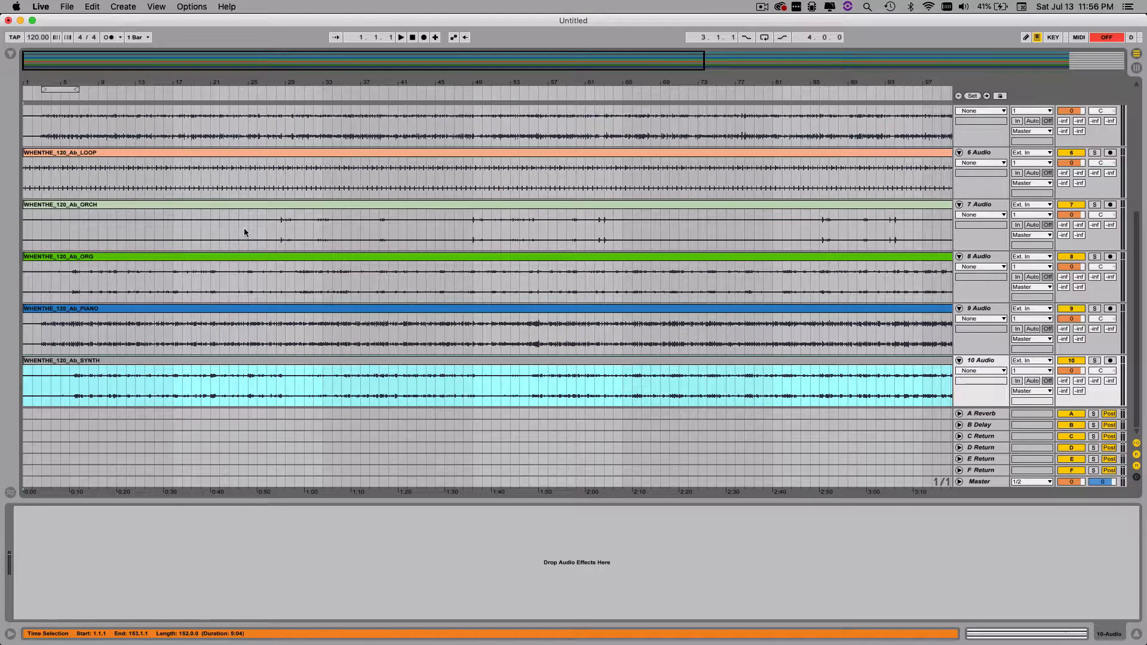
scroll(244, 230, up, 5)
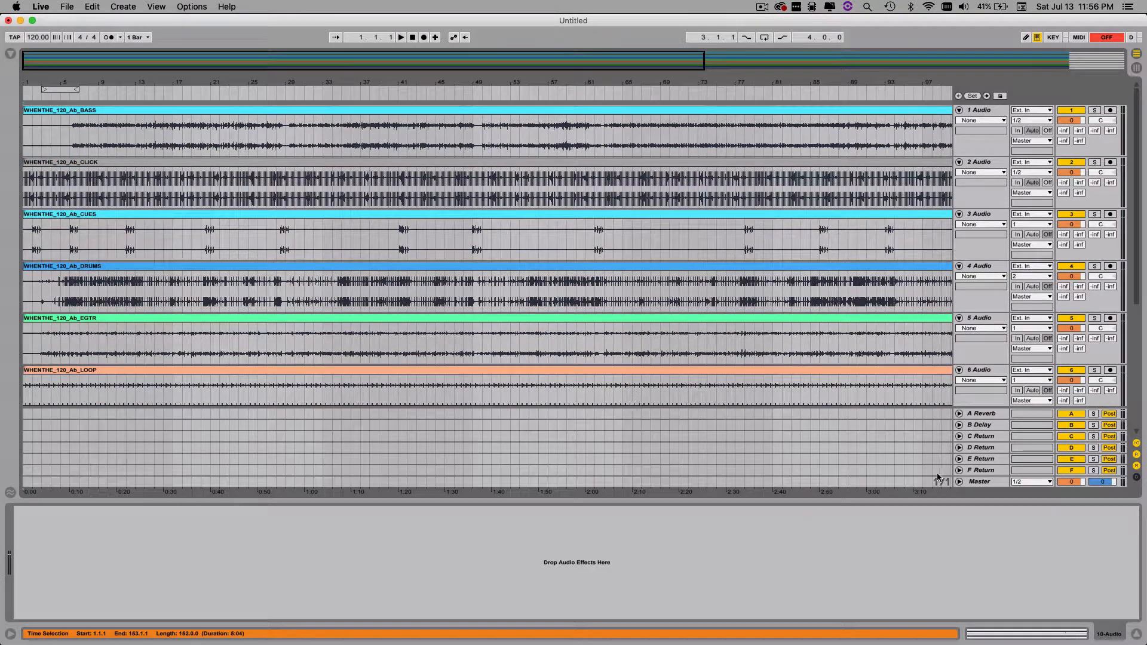
drag(943, 501, 975, 644)
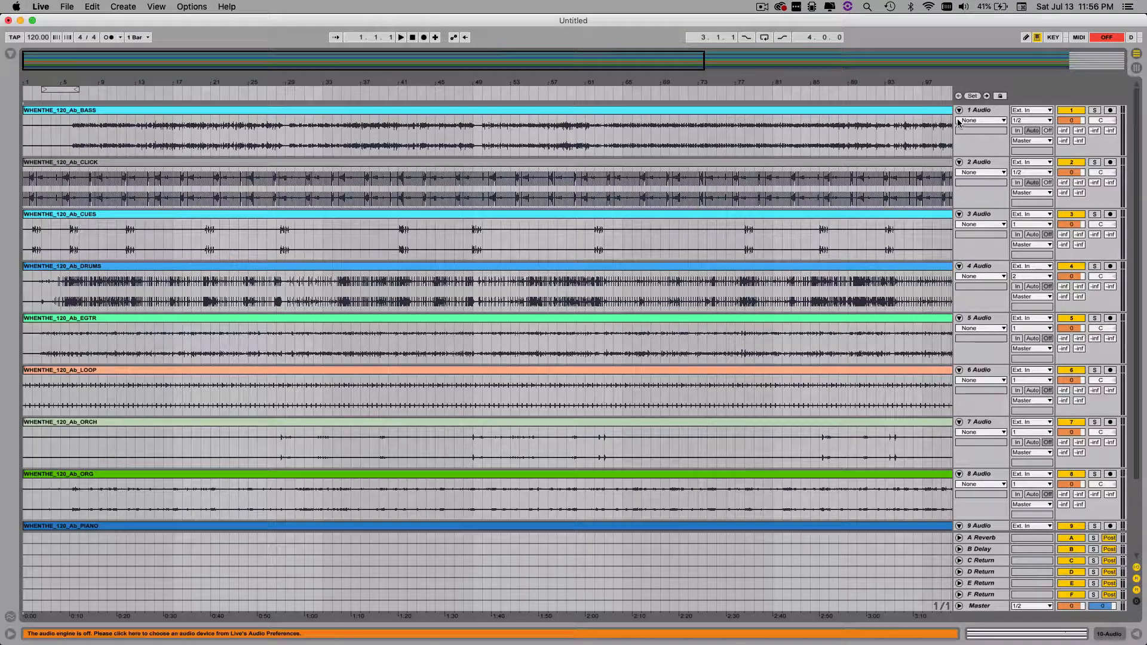
click(986, 111)
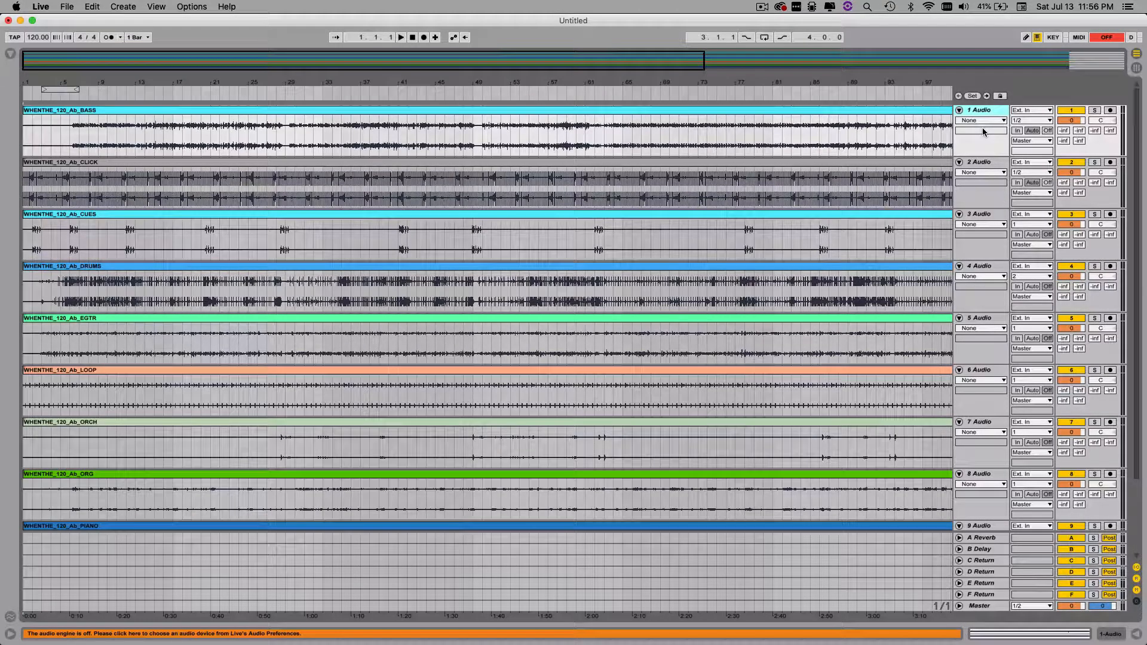
key(super+r)
key(Tab)
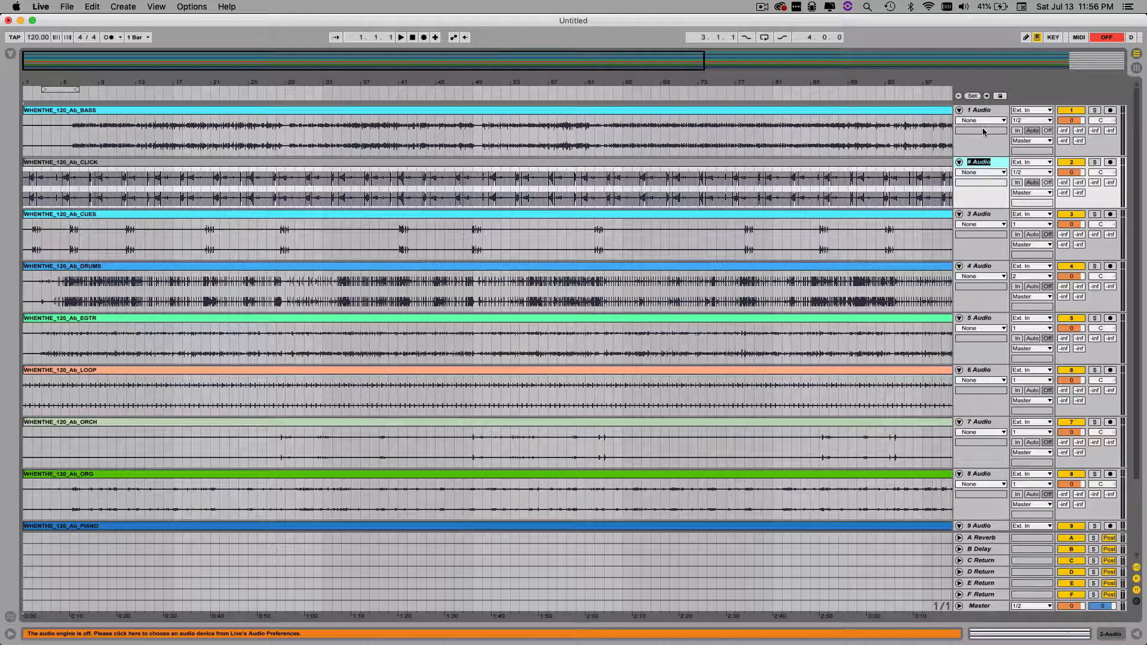
key(shift+Tab)
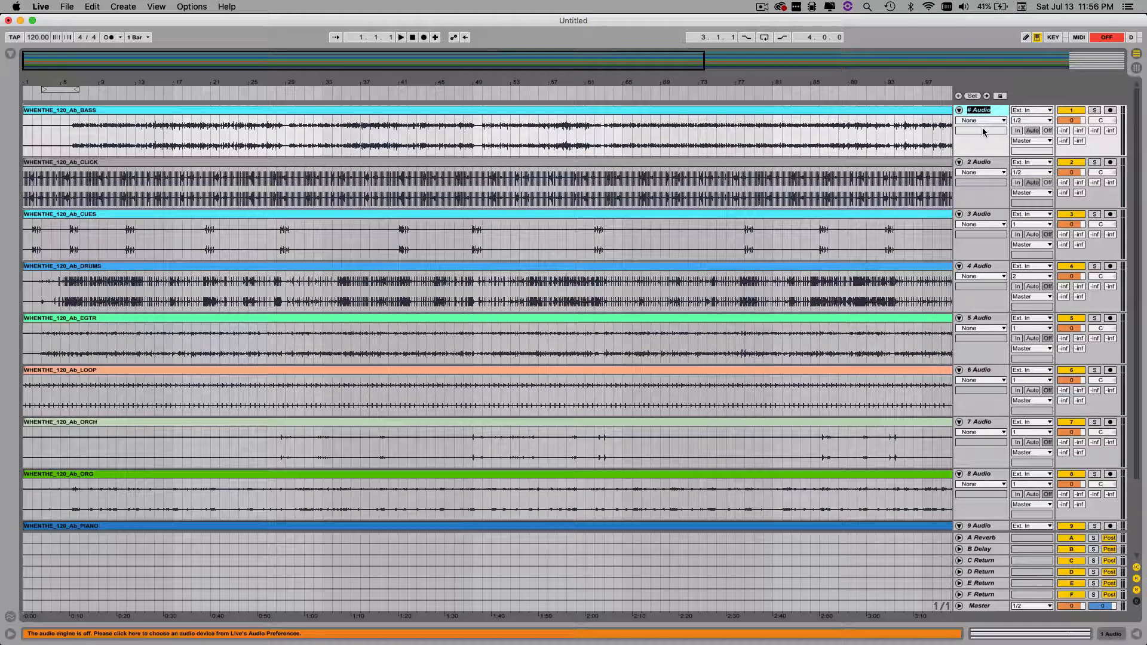
text(b)
key(BackSpace)
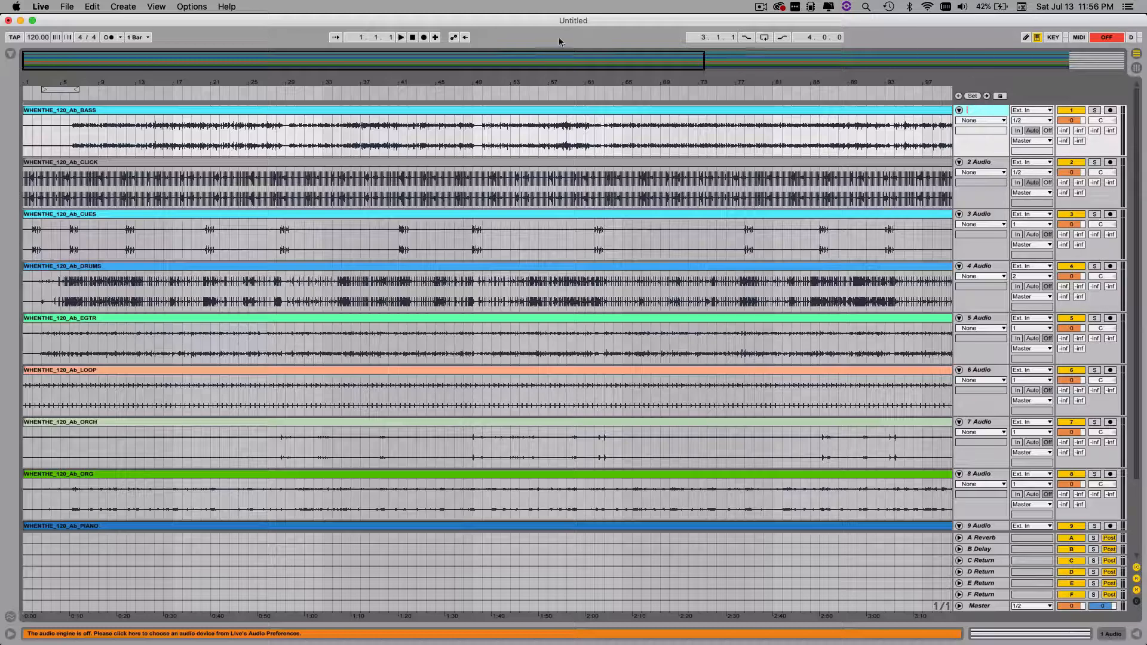
- Start playback past the song's end at bar 158, then select all stems, BASS.wav through SYNTH_BASS.wav, in the WHENALLGODSCHILDRENGETTOGETHER_82_C browser folder
drag(550, 62, 548, 36)
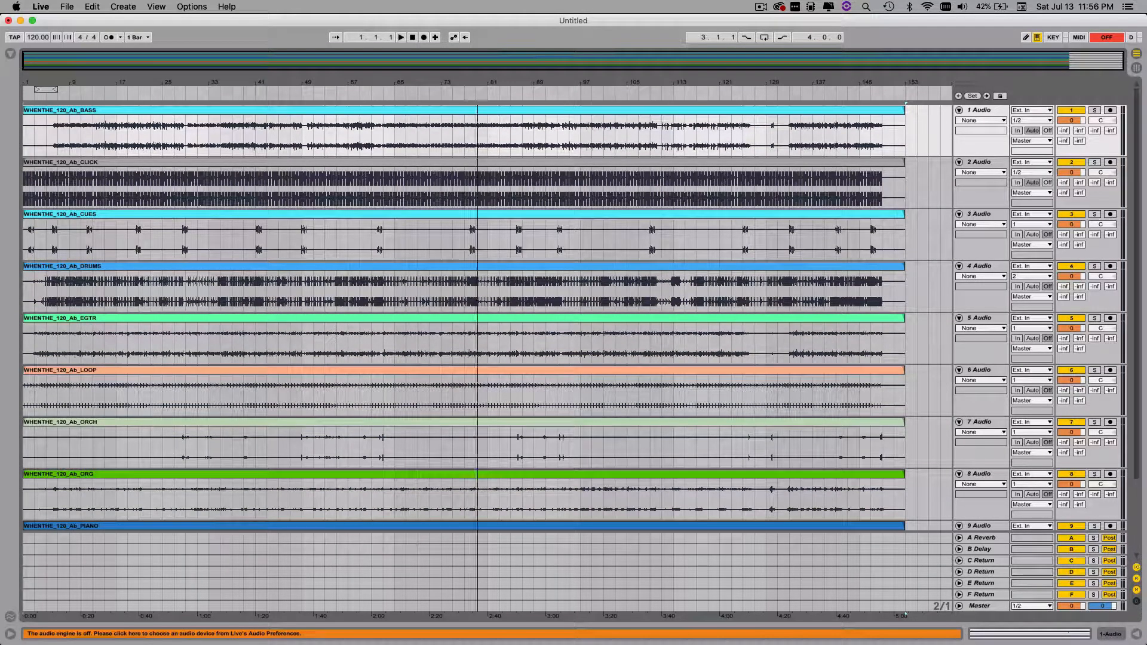
click(935, 94)
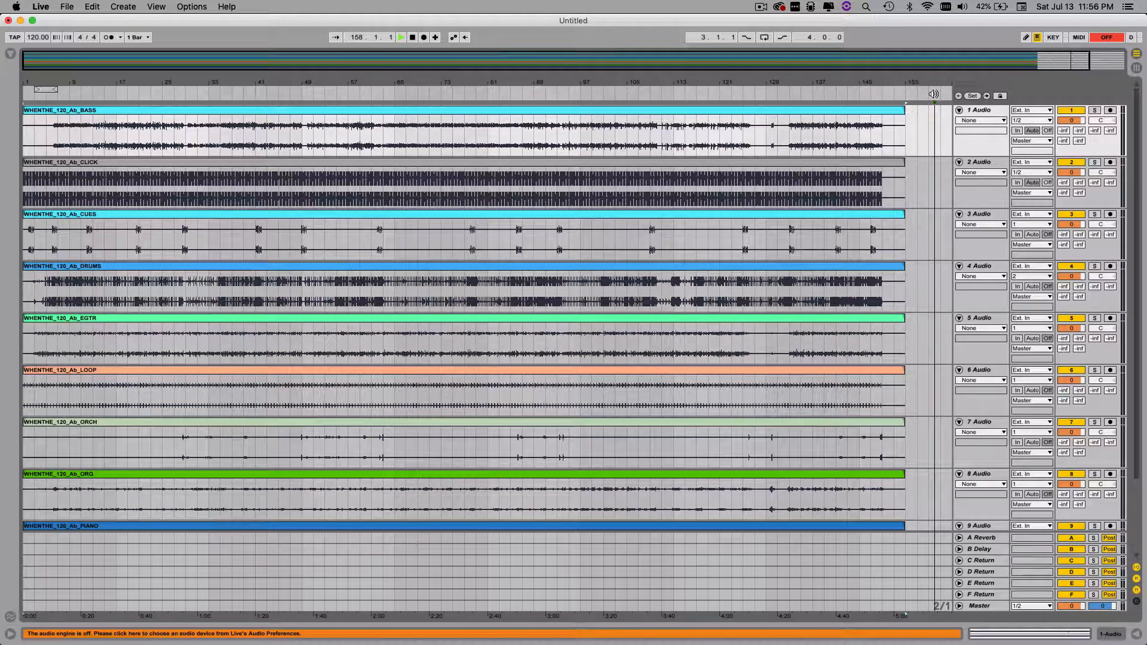
click(10, 56)
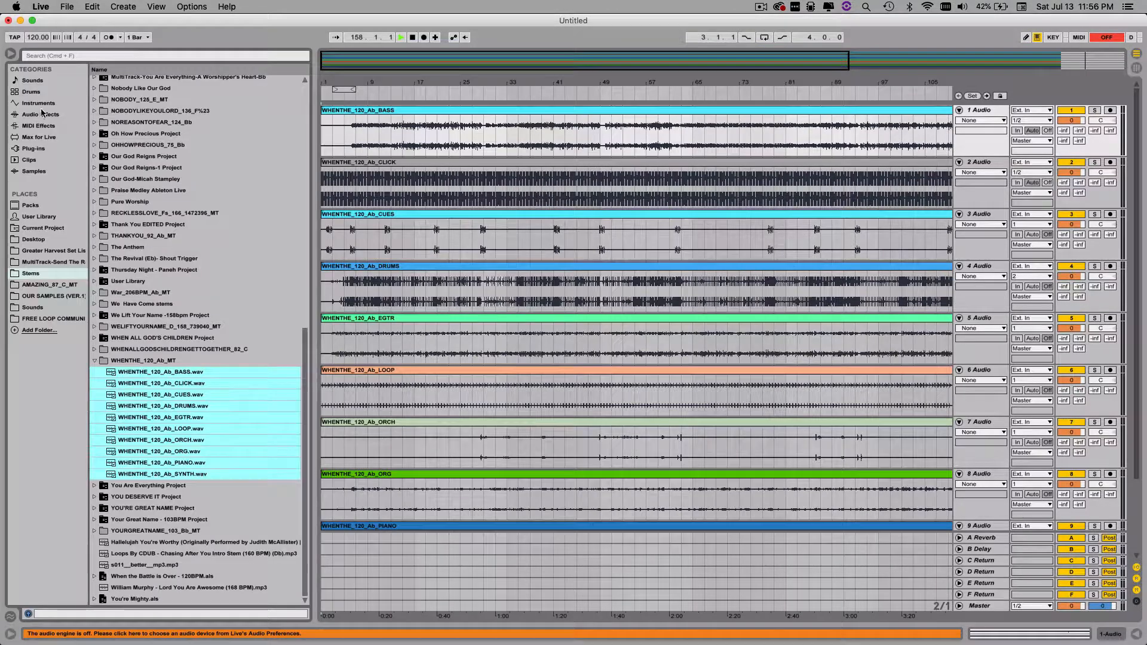
click(94, 349)
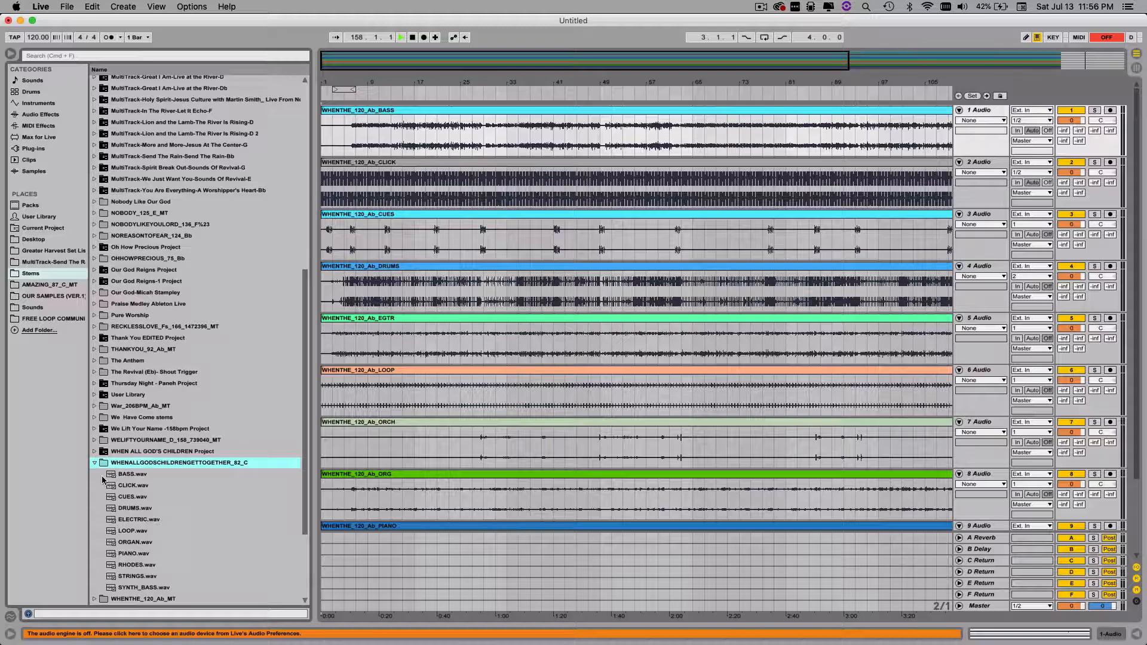
scroll(159, 438, down, 3)
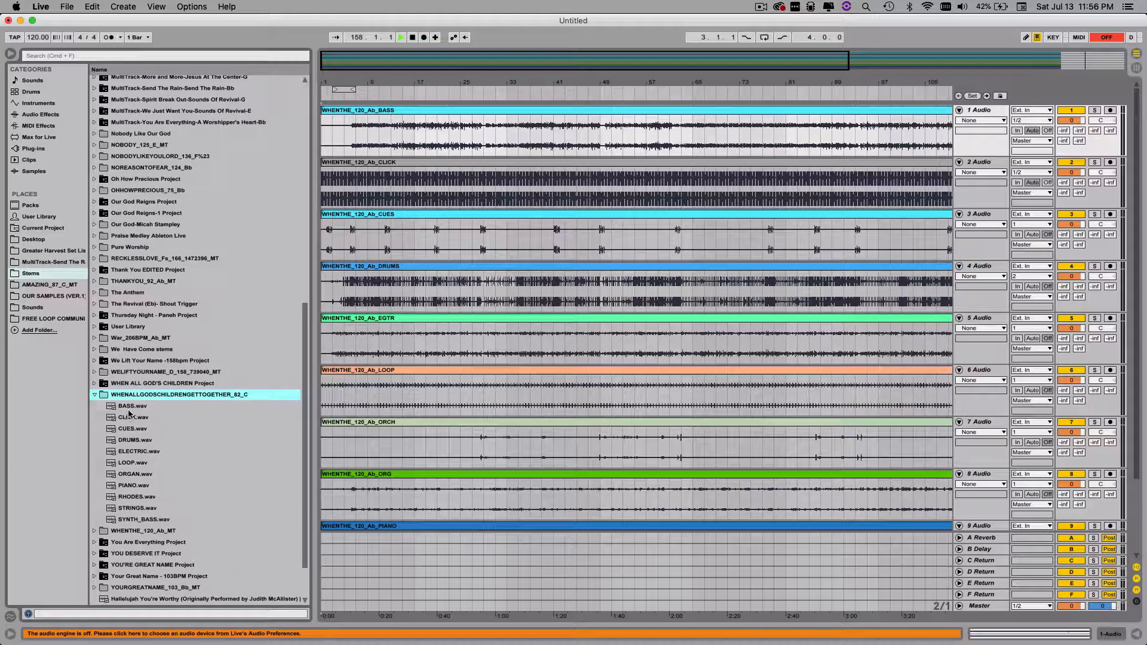
click(130, 407)
shift+click(134, 519)
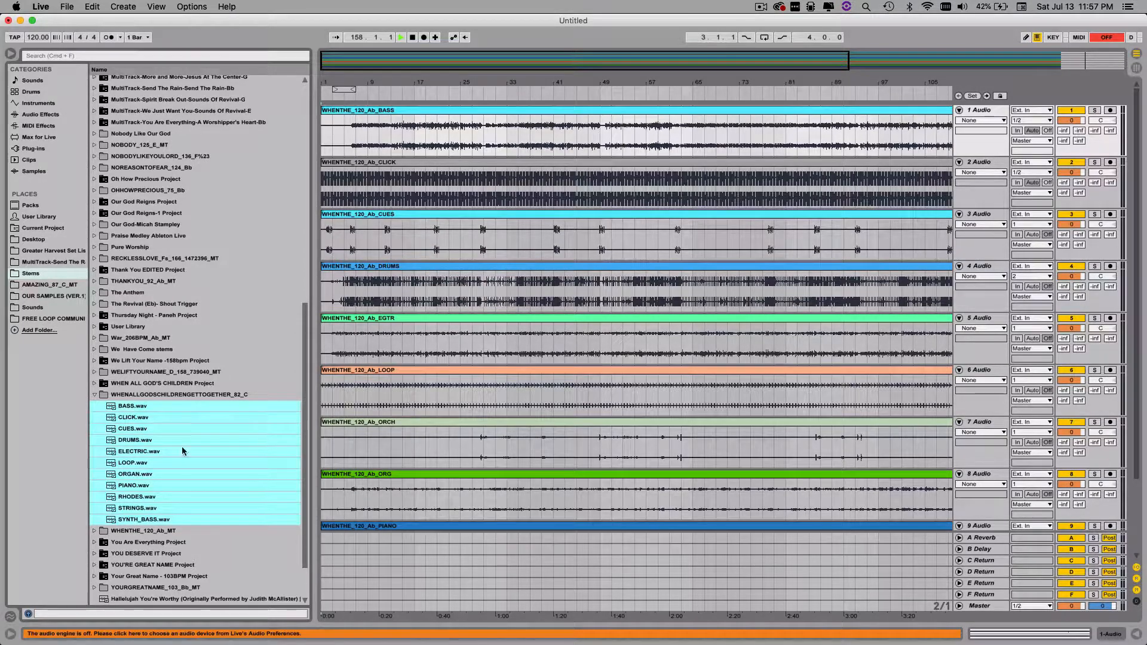
- Try to place BASS.wav from WHENALLGODSCHILDRENGETTOGETHER_82_C in the arrangement after the current song, cancelling whenever stopping the audio is required
click(258, 383)
drag(129, 408, 956, 120)
drag(953, 112, 141, 422)
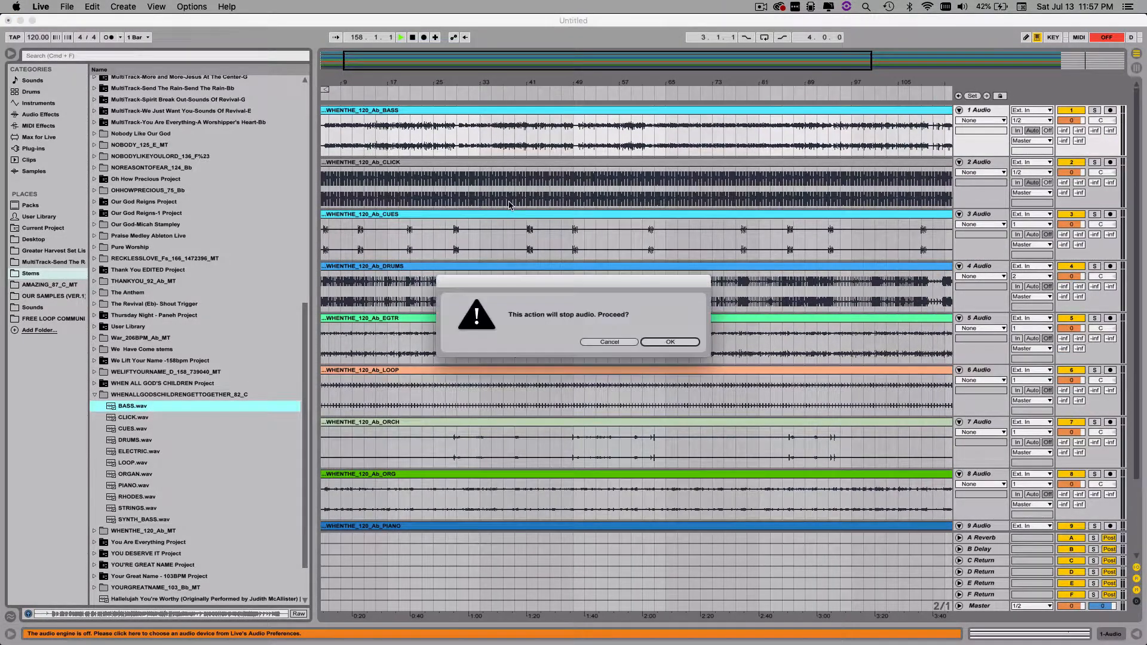
click(609, 342)
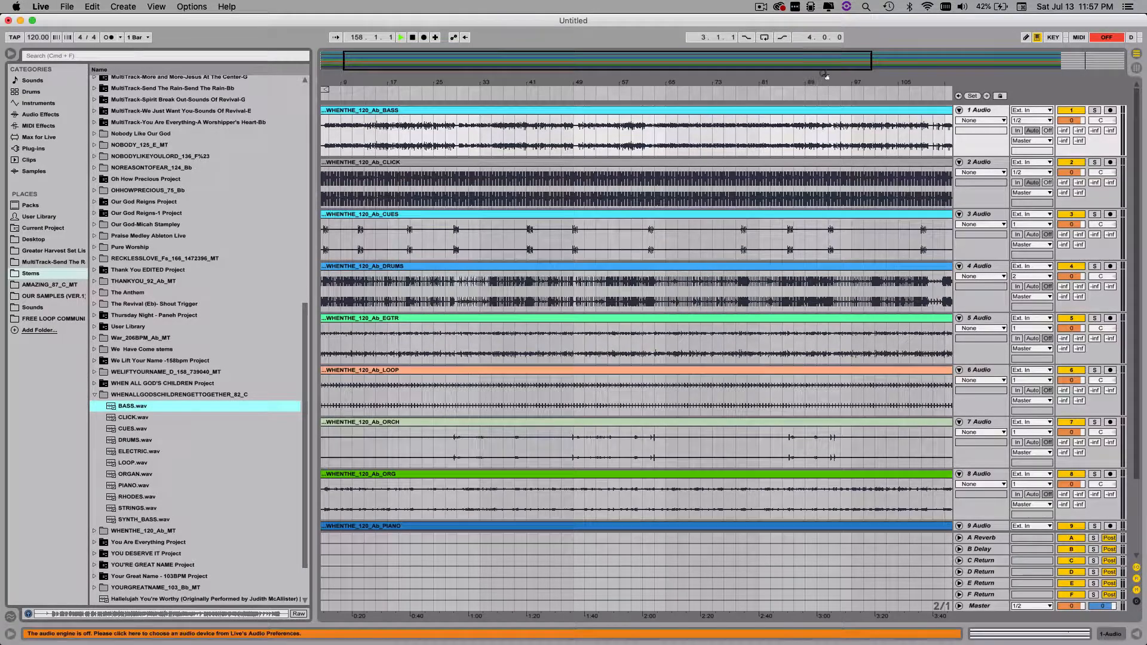
drag(788, 63, 1039, 63)
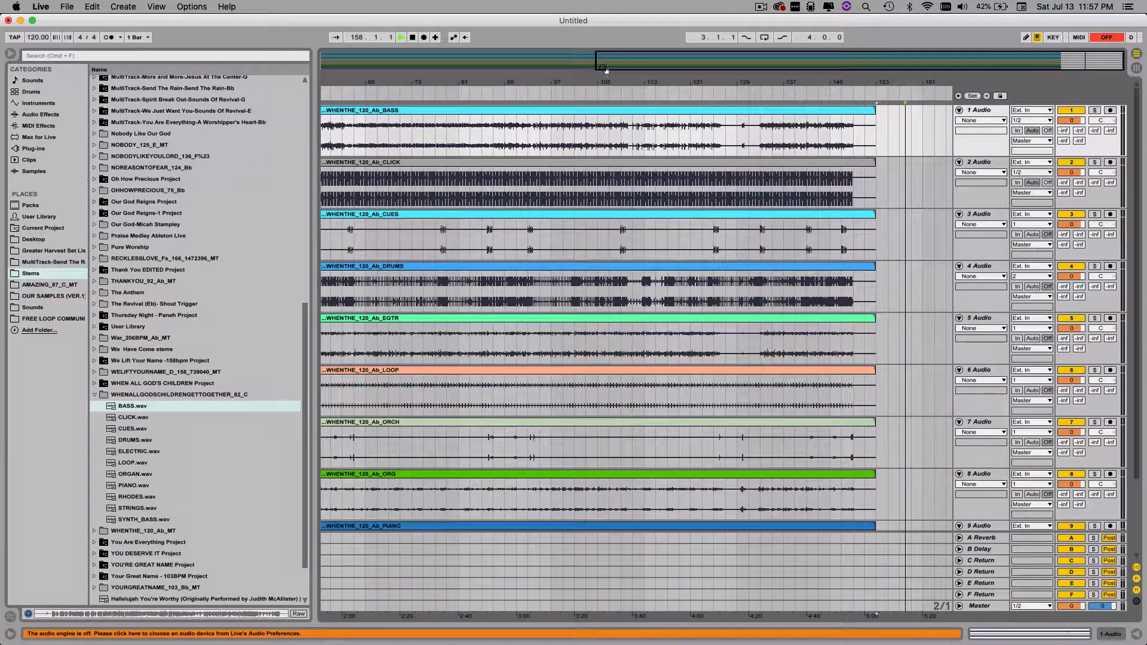
drag(132, 407, 183, 413)
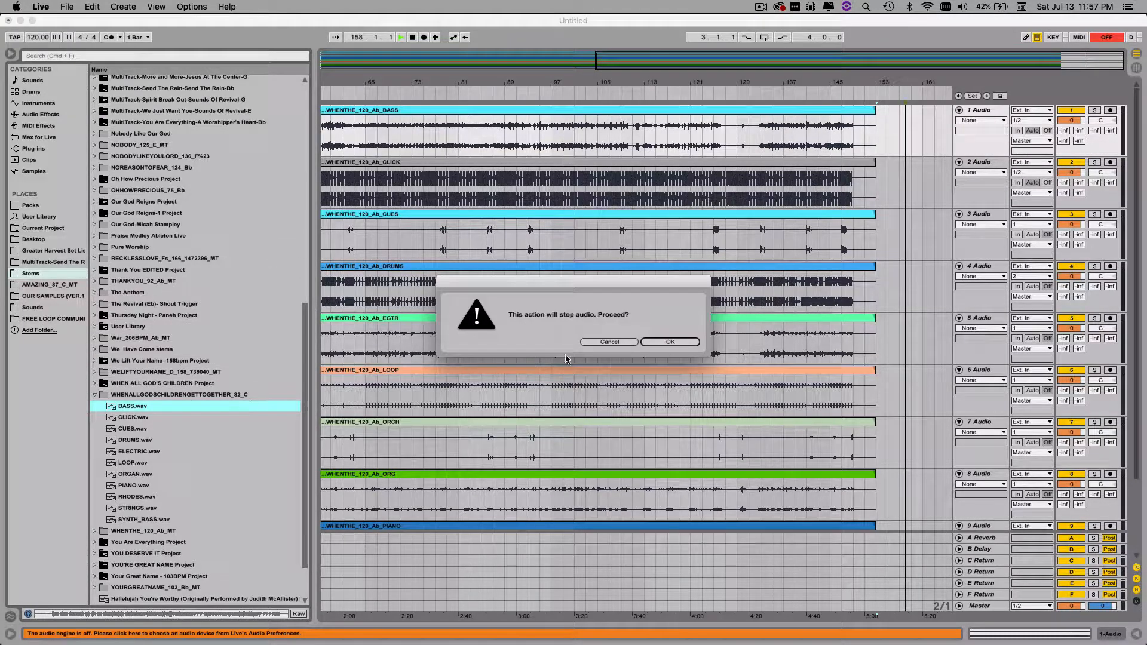
click(608, 343)
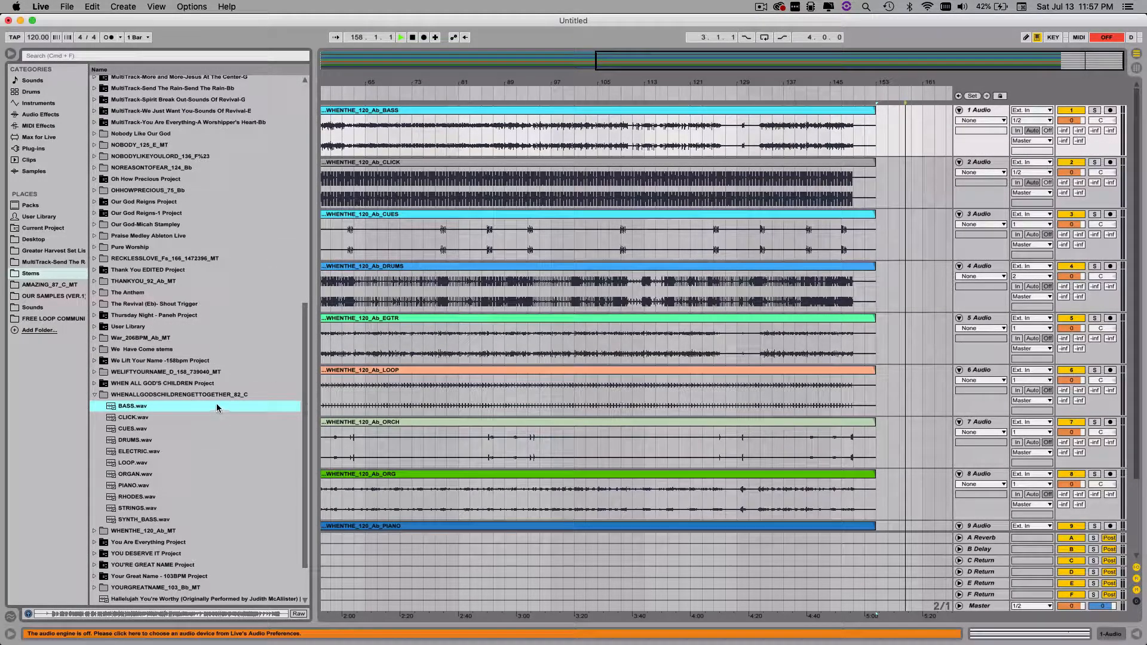
click(894, 93)
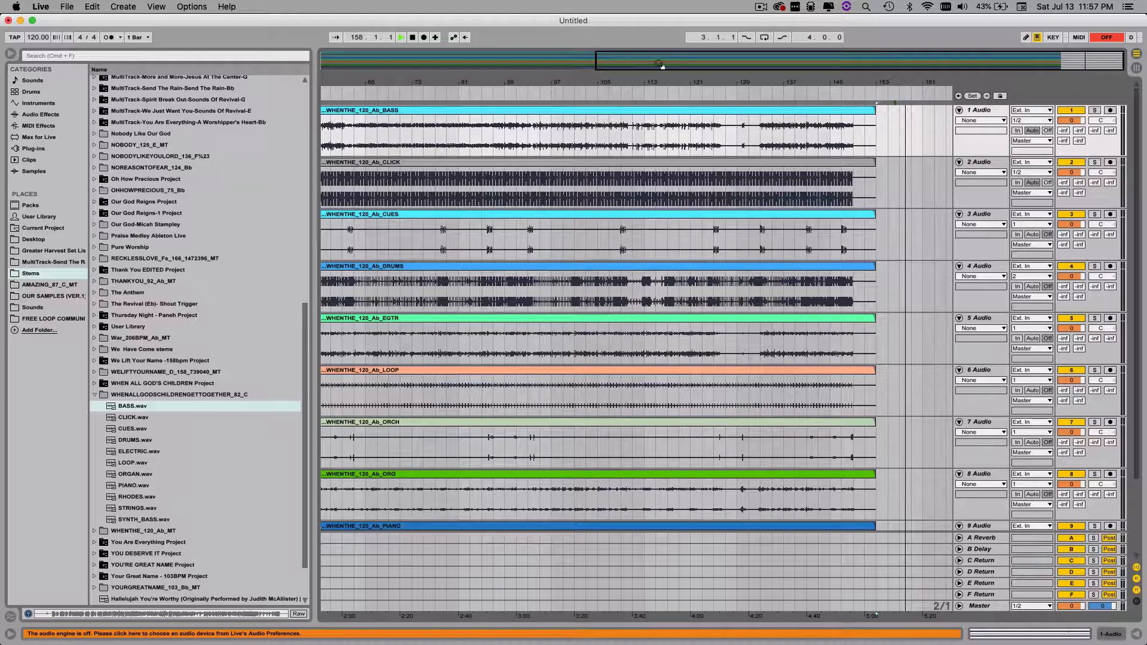
drag(633, 64, 384, 63)
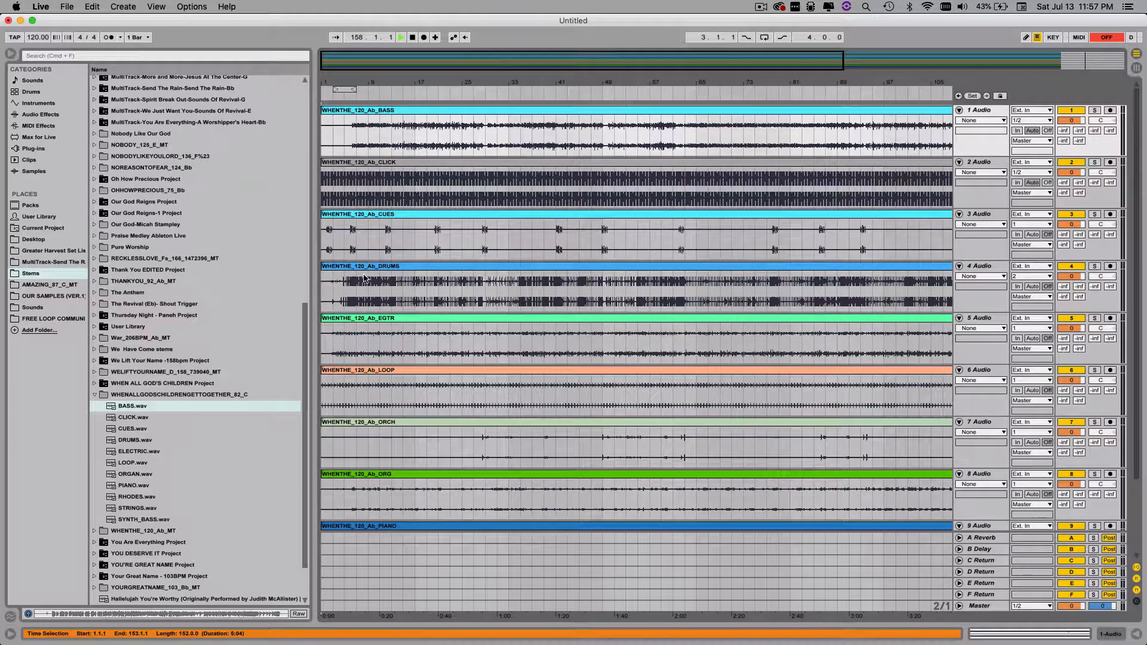
- Hide the browser and rename the first three tracks BASS, CLICK and CUES
click(11, 53)
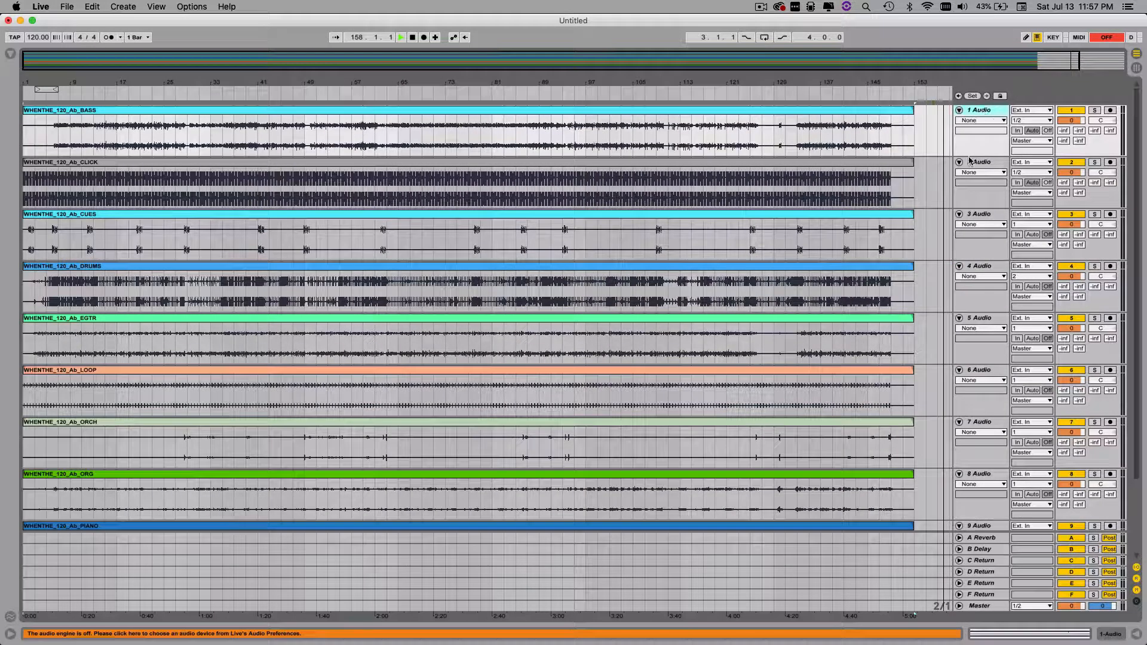
key(super+r)
text(BASS)
key(Tab)
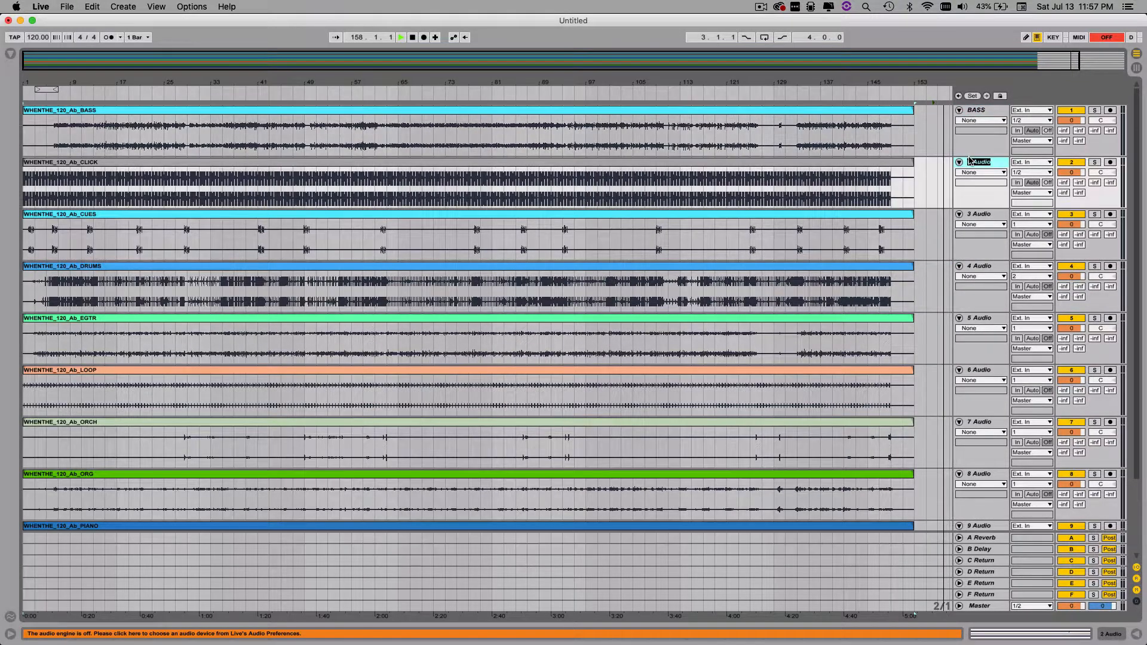
text(CLICK)
key(Tab)
text(C)
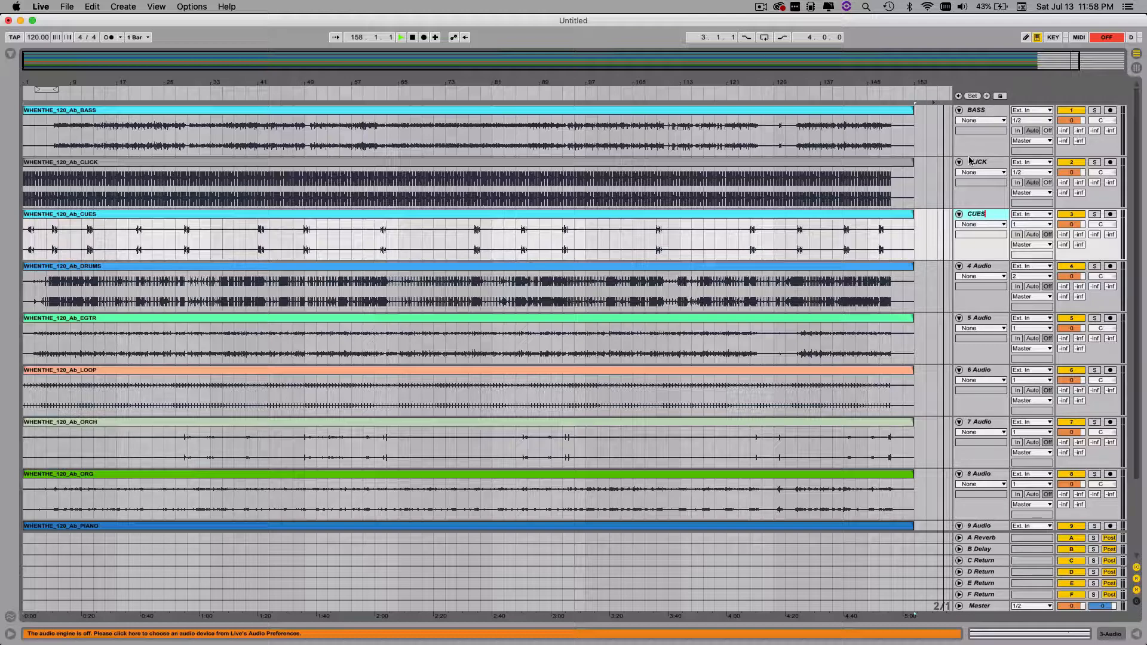
text(UES)
key(Tab)
- Rename tracks 4, 5 and 6 as DRUMS, EGTR and LOOP
text(DR)
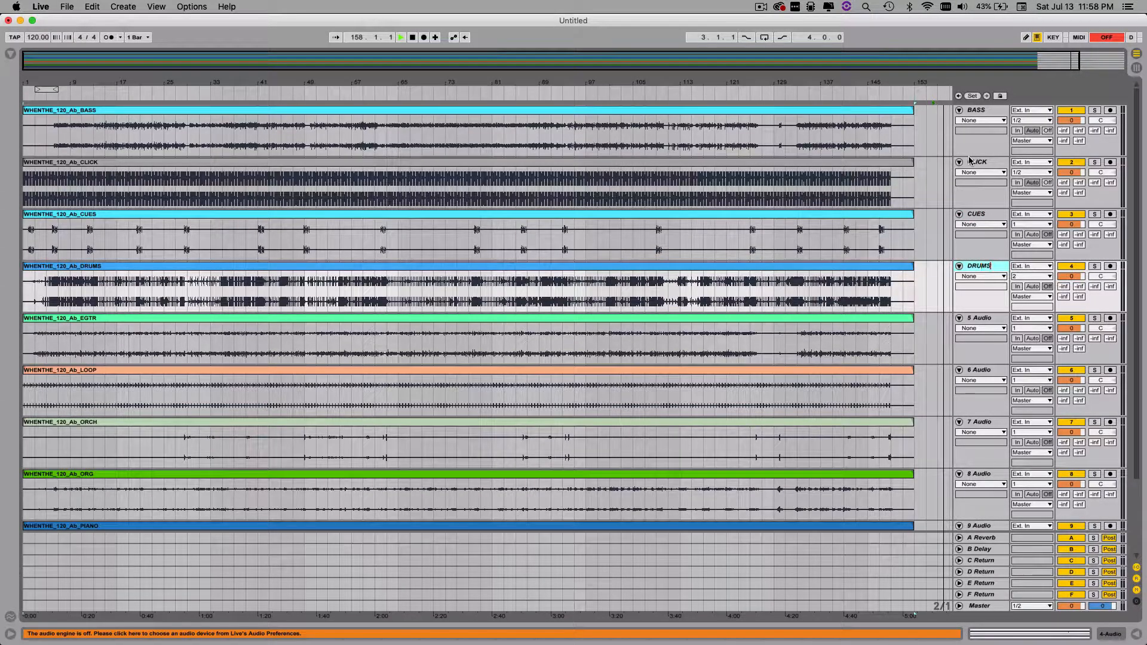
text(UMS)
key(Tab)
text(E)
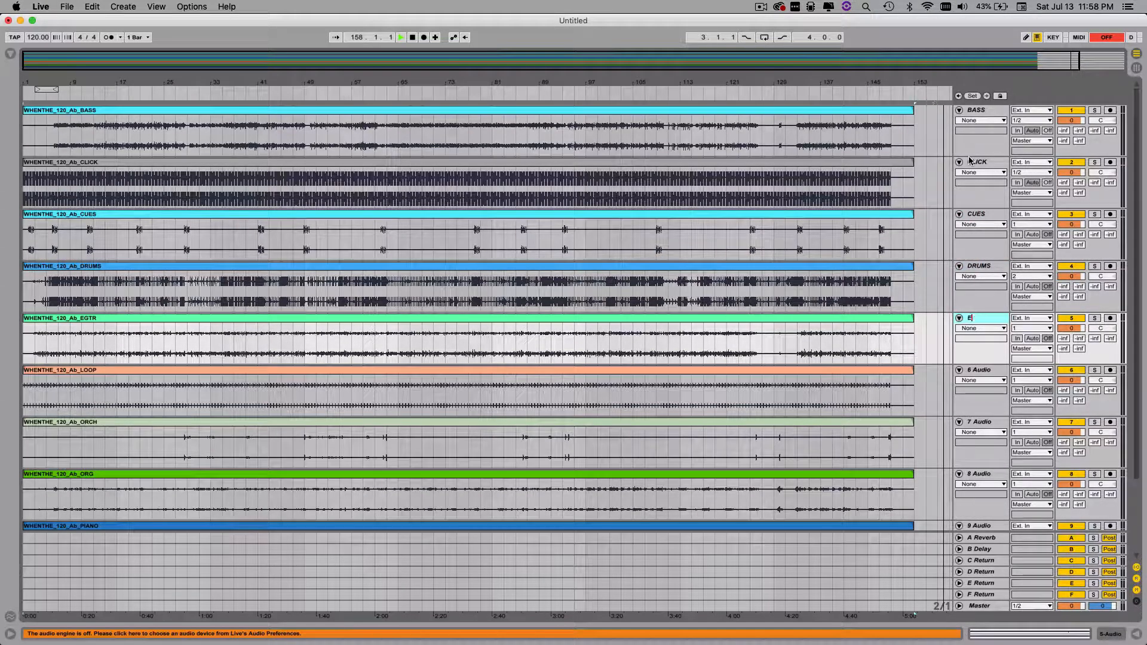
key(Tab)
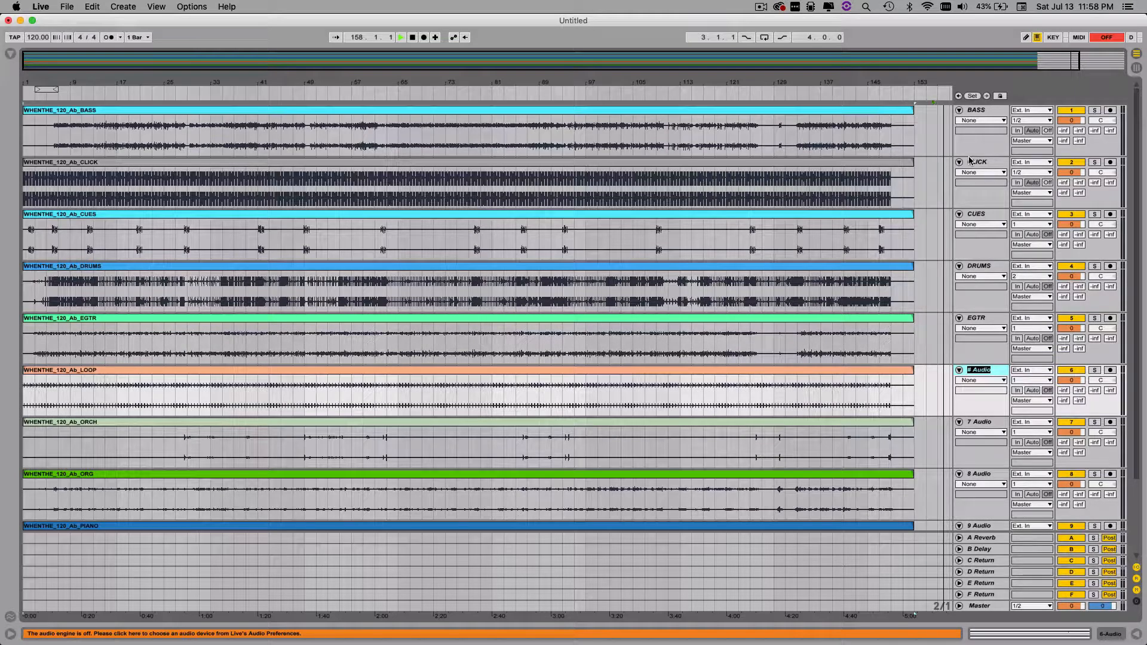
text(LOOP)
key(Tab)
- Rename tracks 7, 8 and 9 as ORCH, ORG and SYNTH
text(OR)
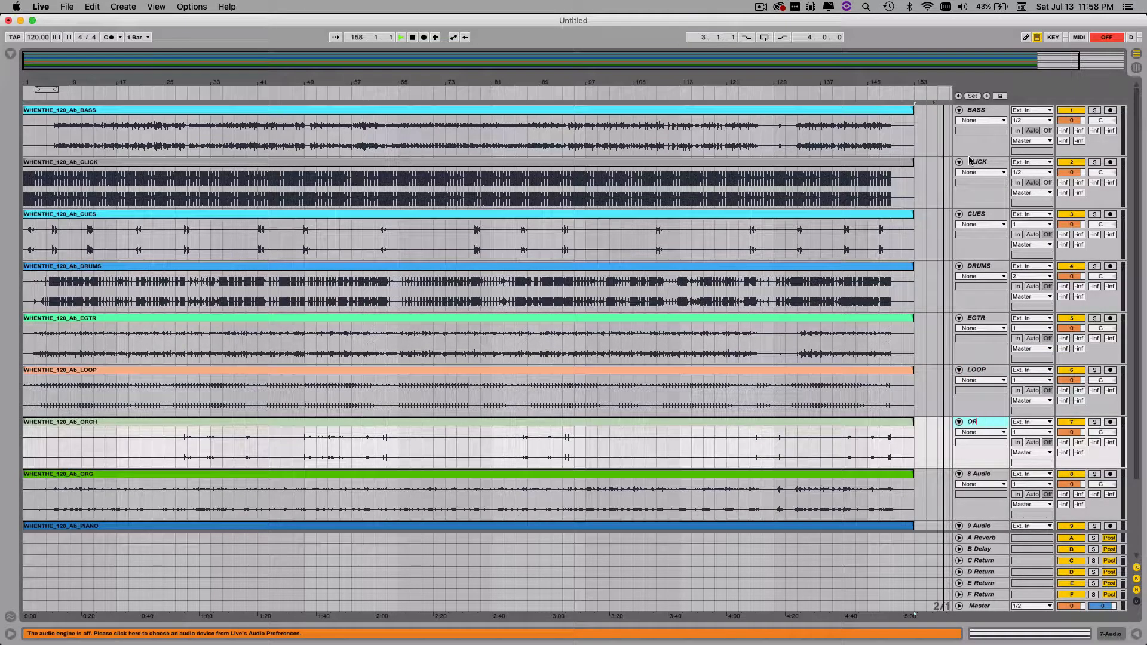
key(Tab)
text(ORG)
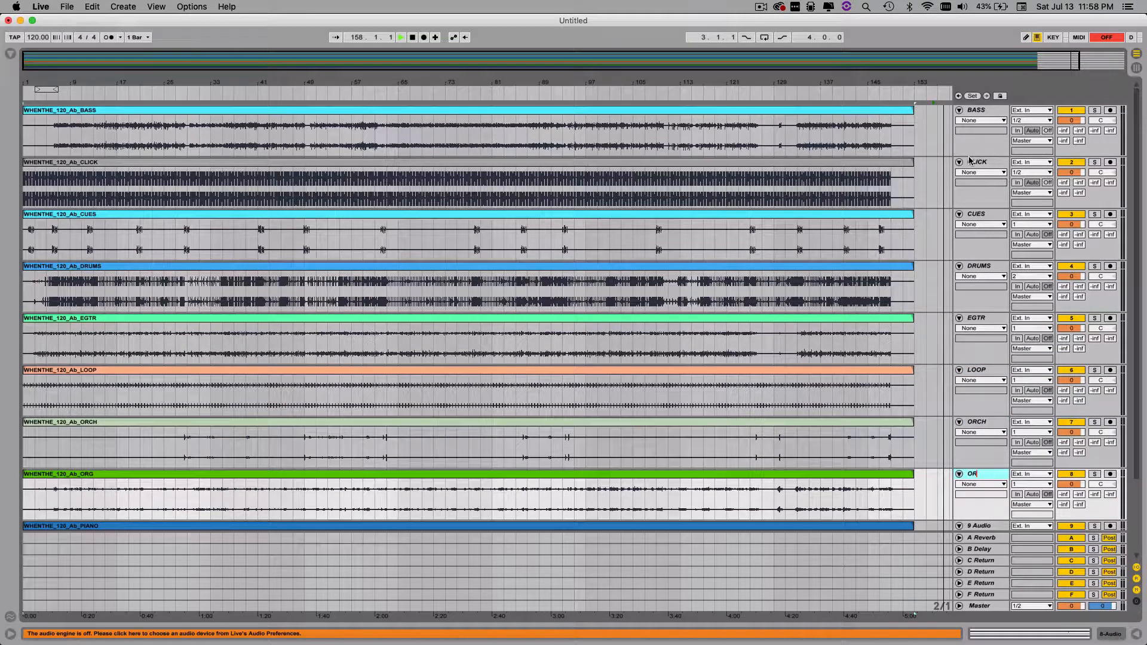
key(Tab)
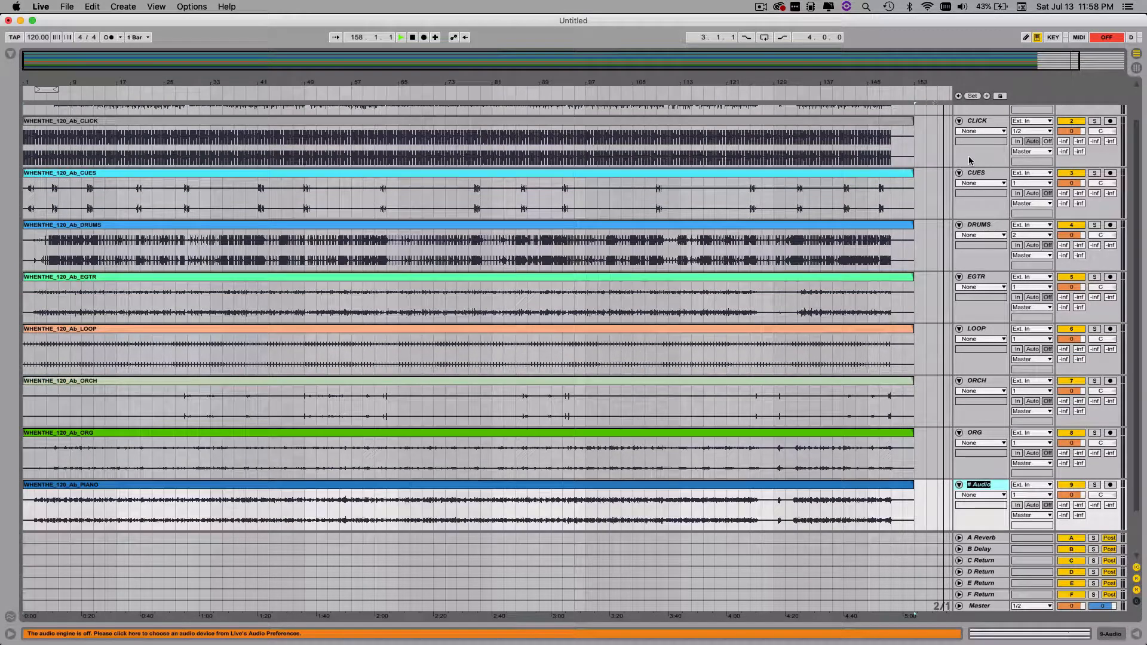
text(SYNTH)
key(Return)
scroll(268, 151, up, 2)
scroll(266, 151, down, 3)
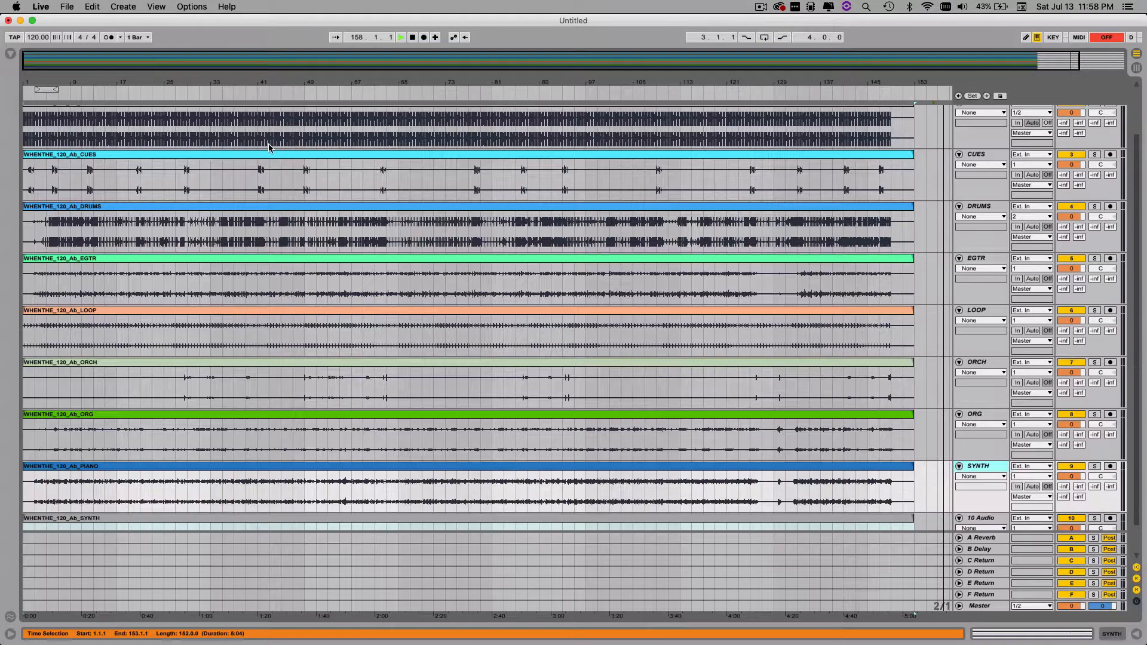
scroll(272, 147, up, 3)
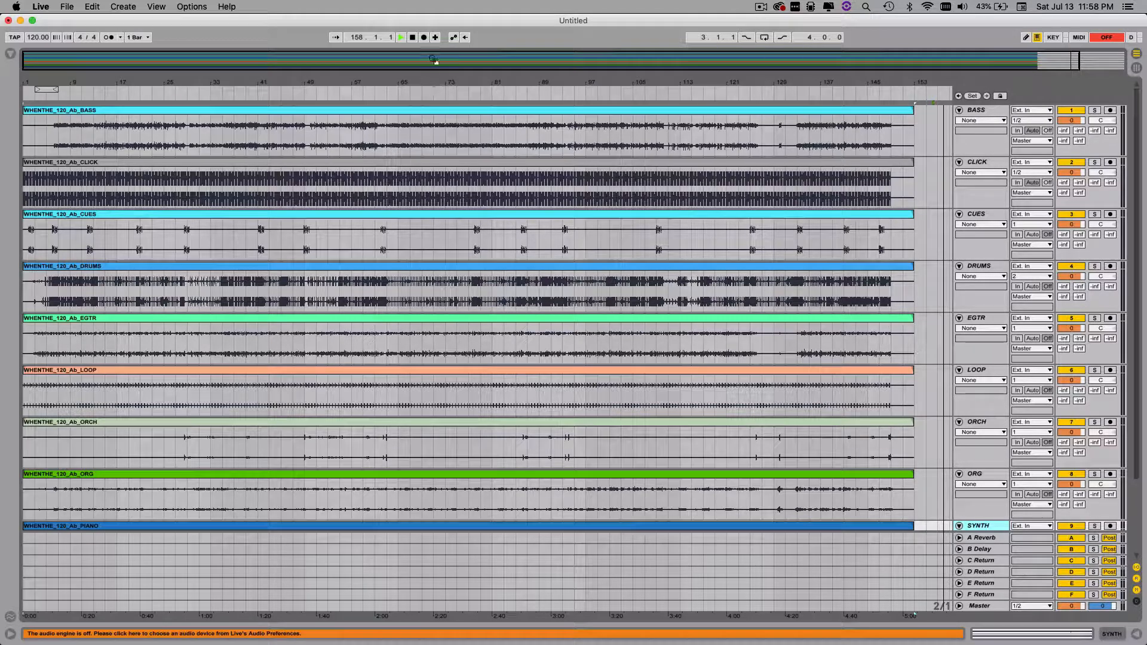
- Stop playback, select the BASS clip and play the arrangement from 1.1.1
click(414, 38)
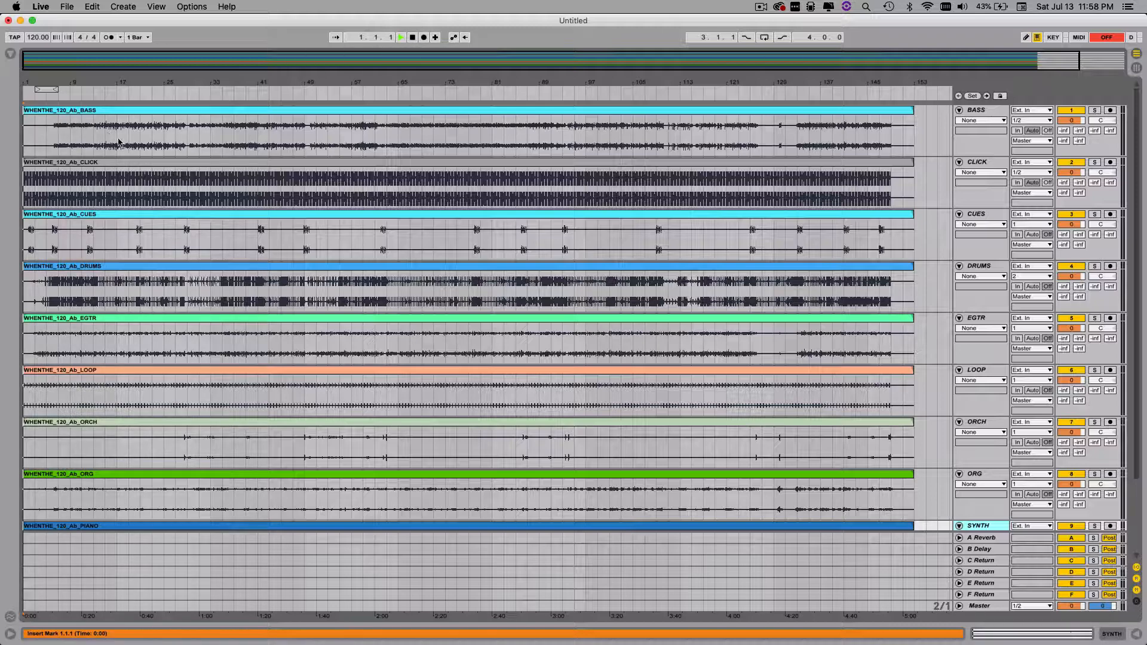
key(space)
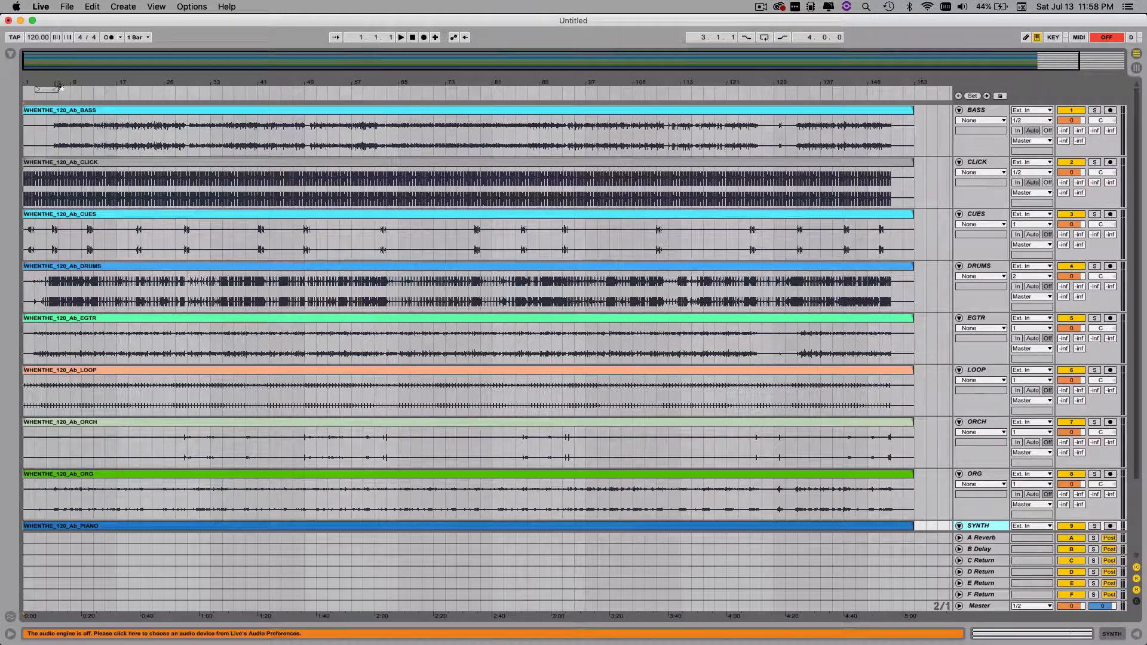
click(40, 115)
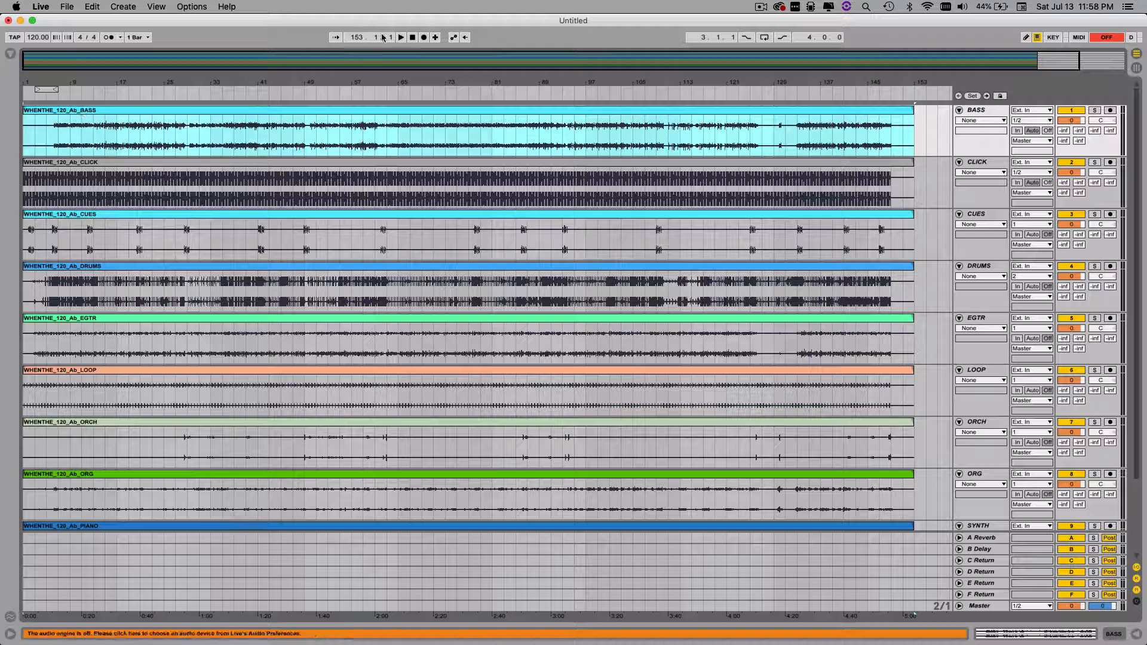
click(401, 38)
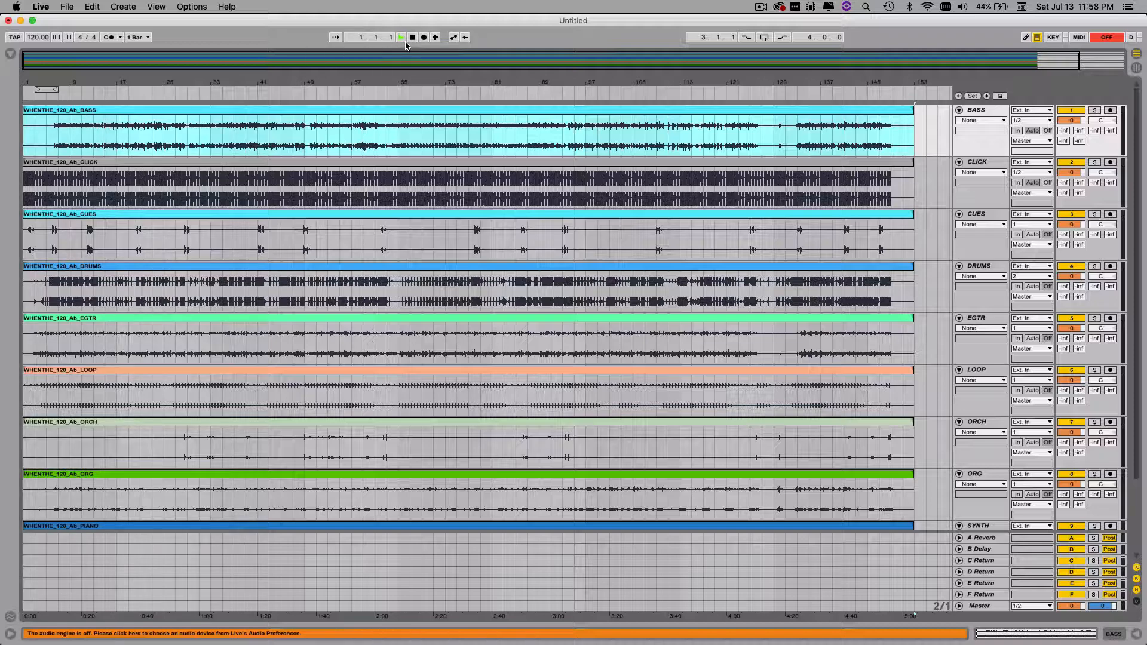
- Stop playback and return the playhead to the start of the arrangement at 1.1.1
click(411, 38)
click(411, 38)
click(400, 39)
click(413, 38)
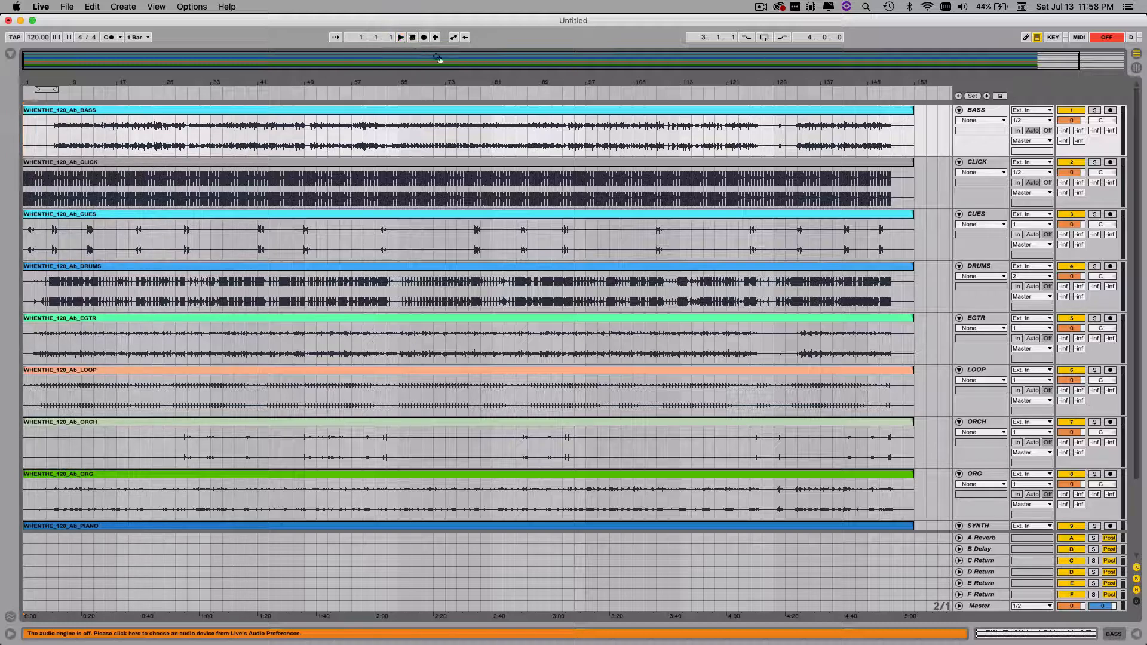
click(760, 7)
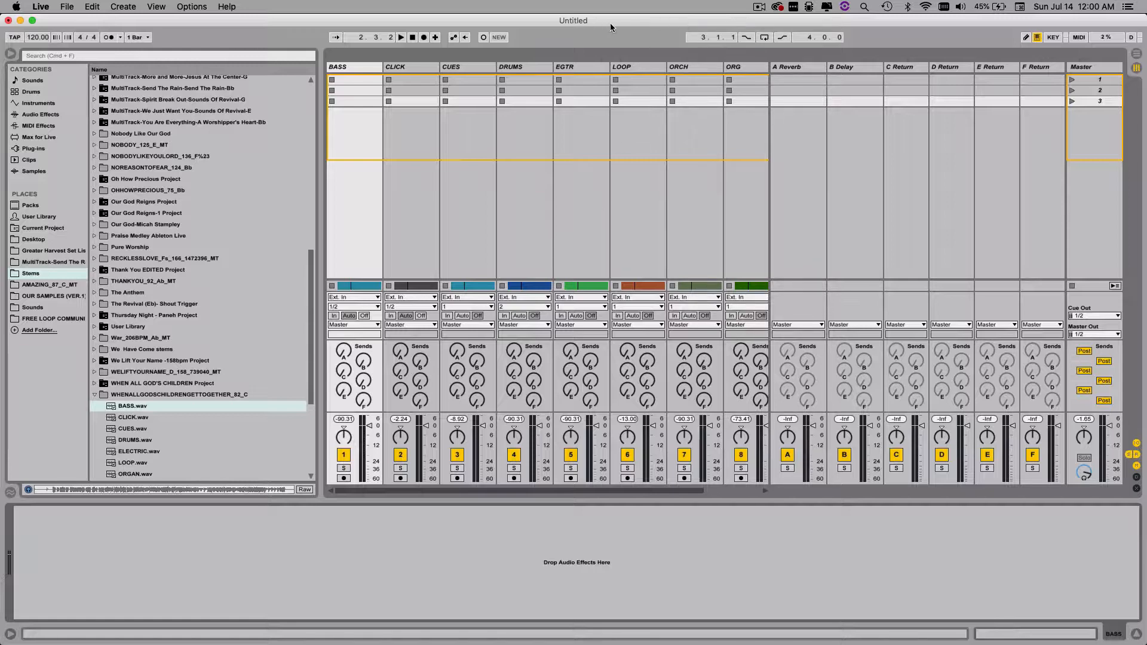
- Check the audio output device in the audio preferences and close the preferences
click(42, 7)
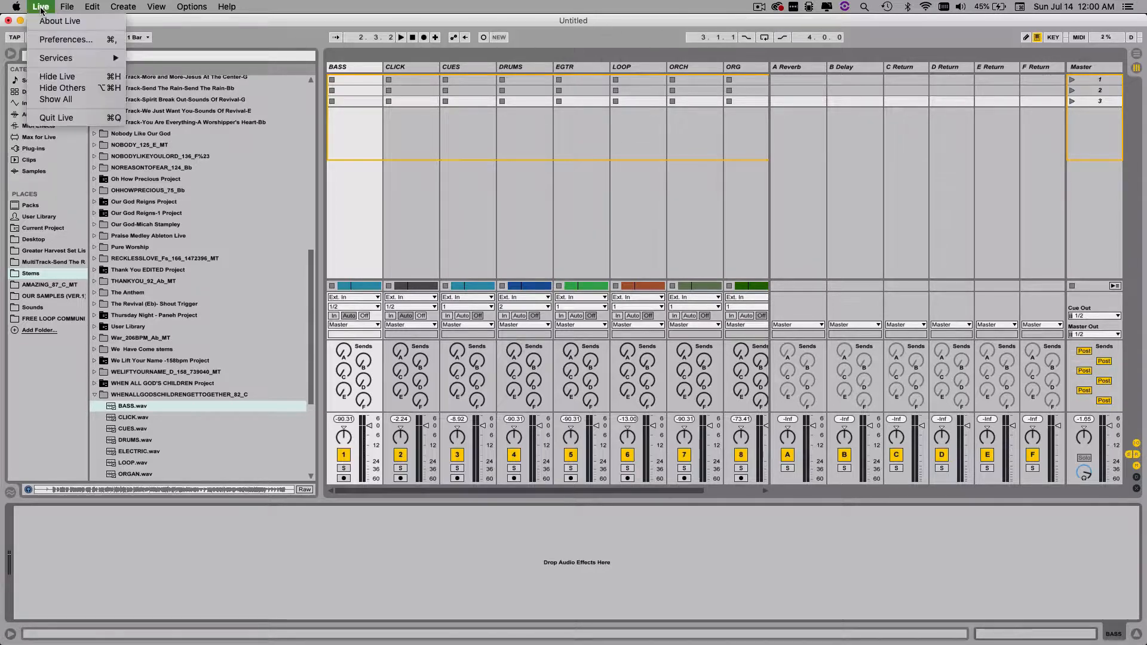
click(59, 39)
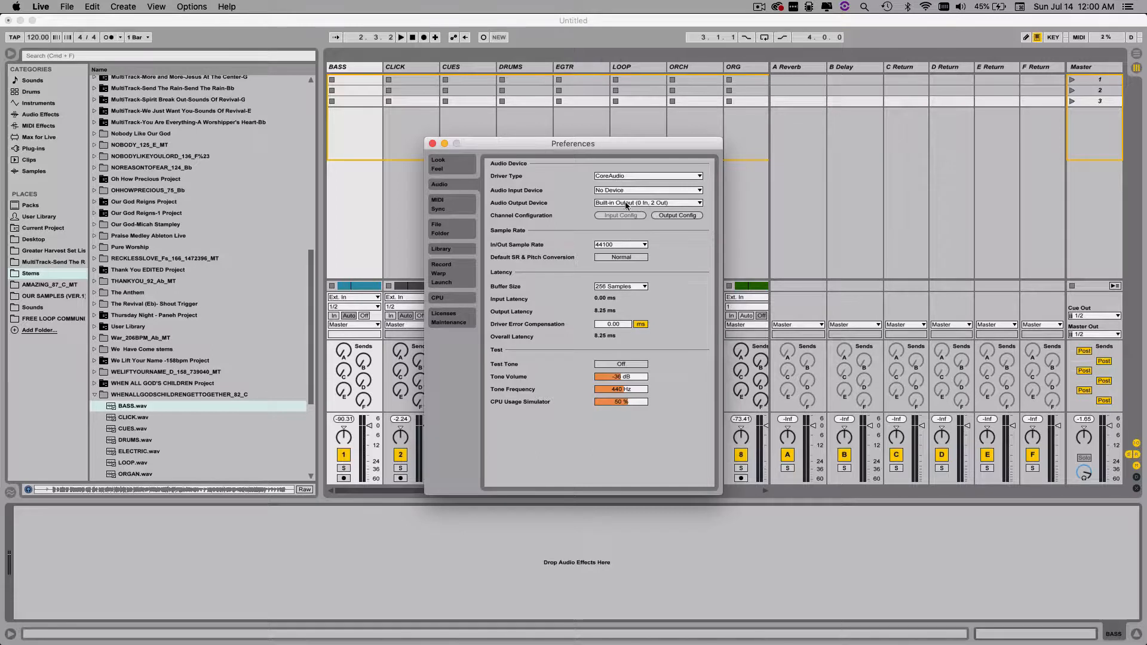
click(432, 144)
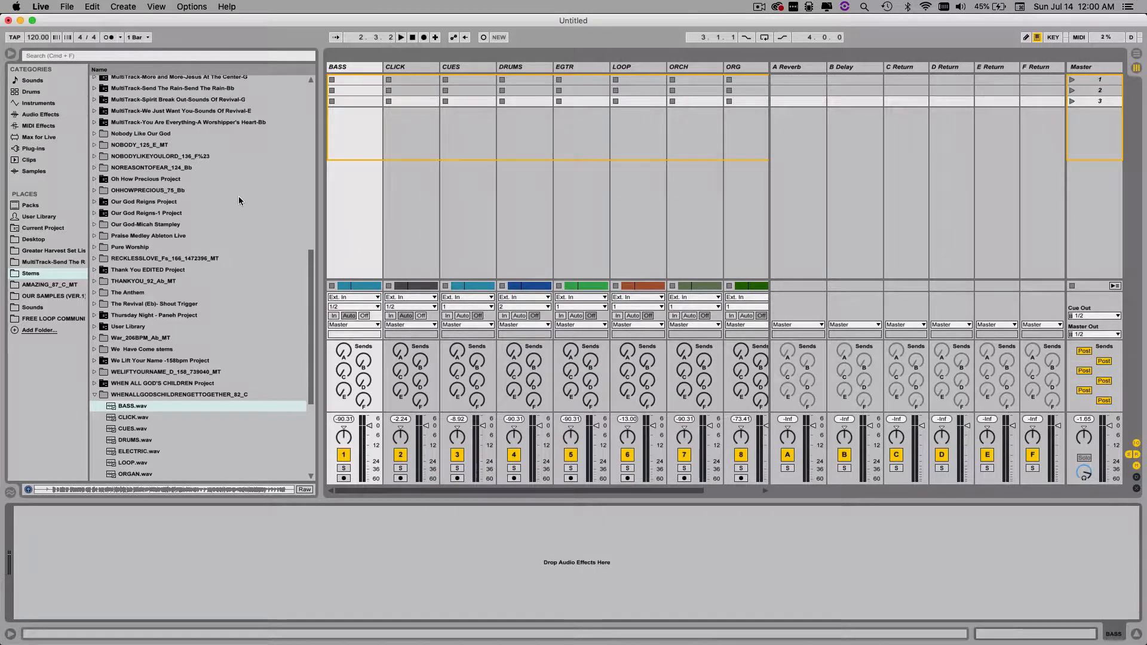
- Switch to Arrangement View, play the stems from the beginning to check the sound, and stop playback
key(Tab)
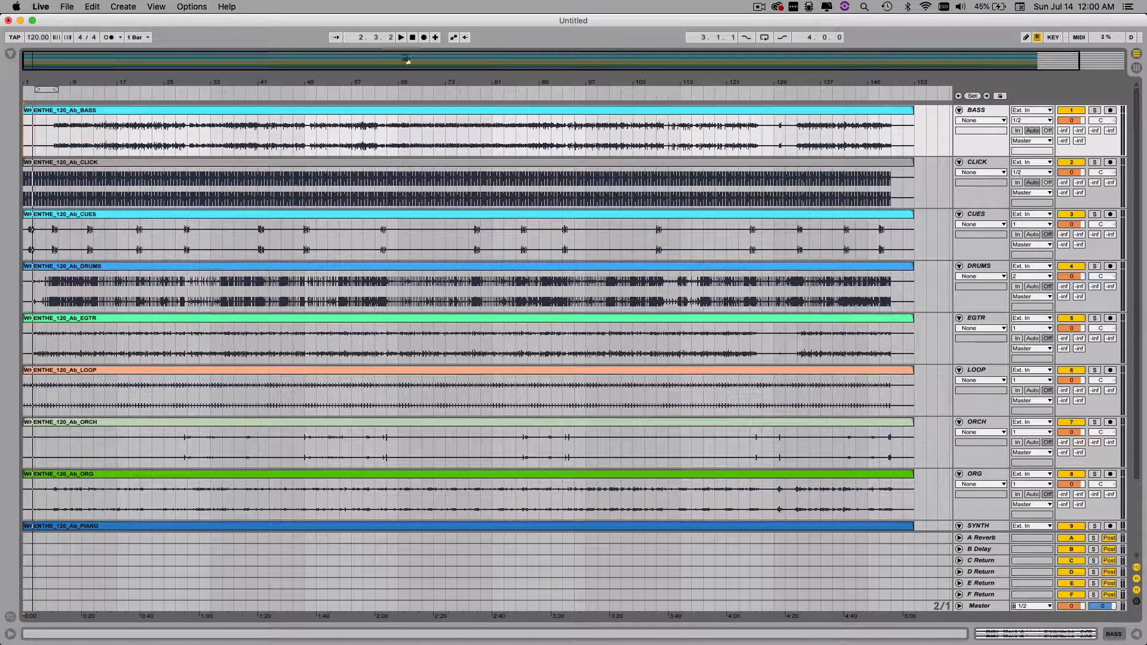
click(413, 37)
key(space)
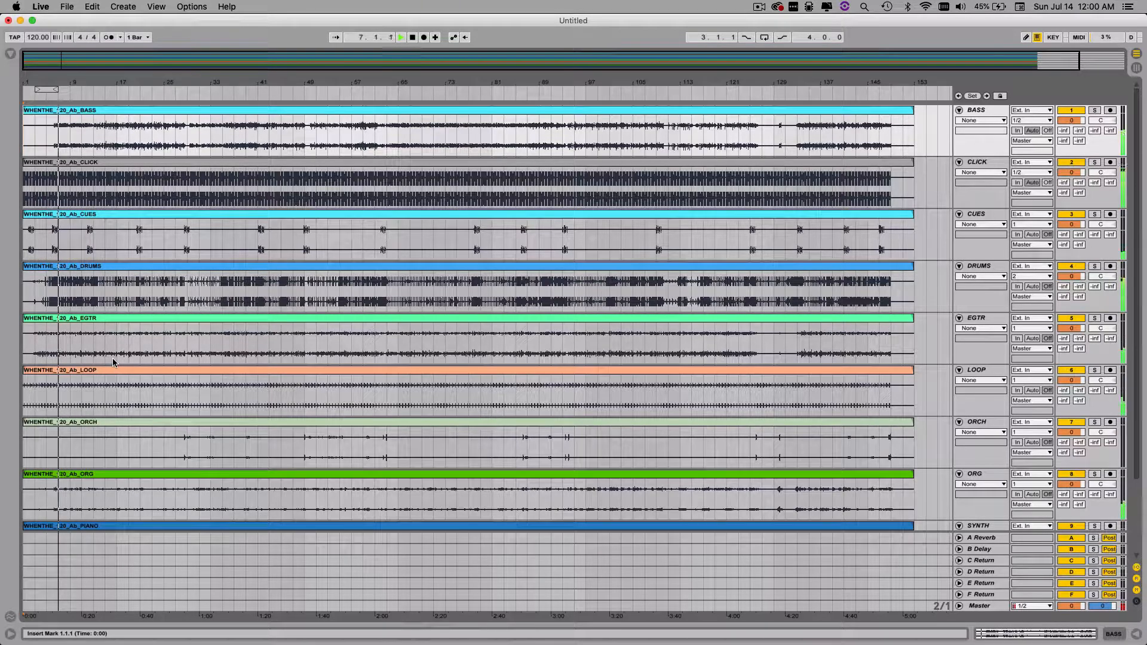
key(space)
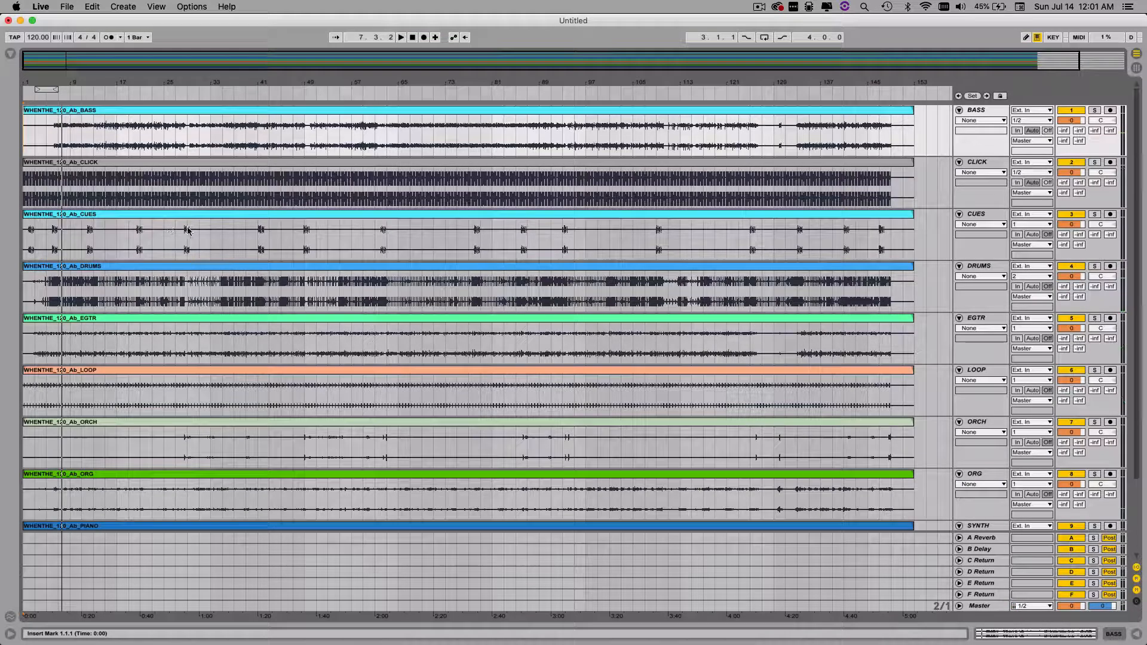
- Add a locator at 1.1.1 and, while playing from the start, a second one at bar 3
drag(102, 60, 102, 143)
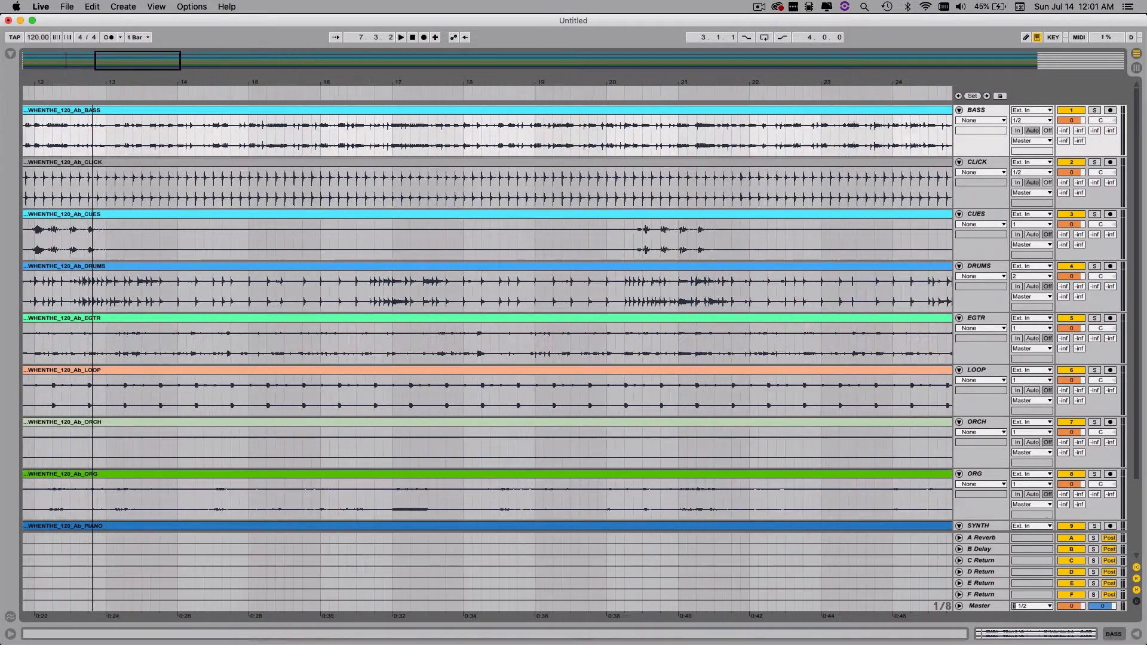
drag(144, 62, 98, 54)
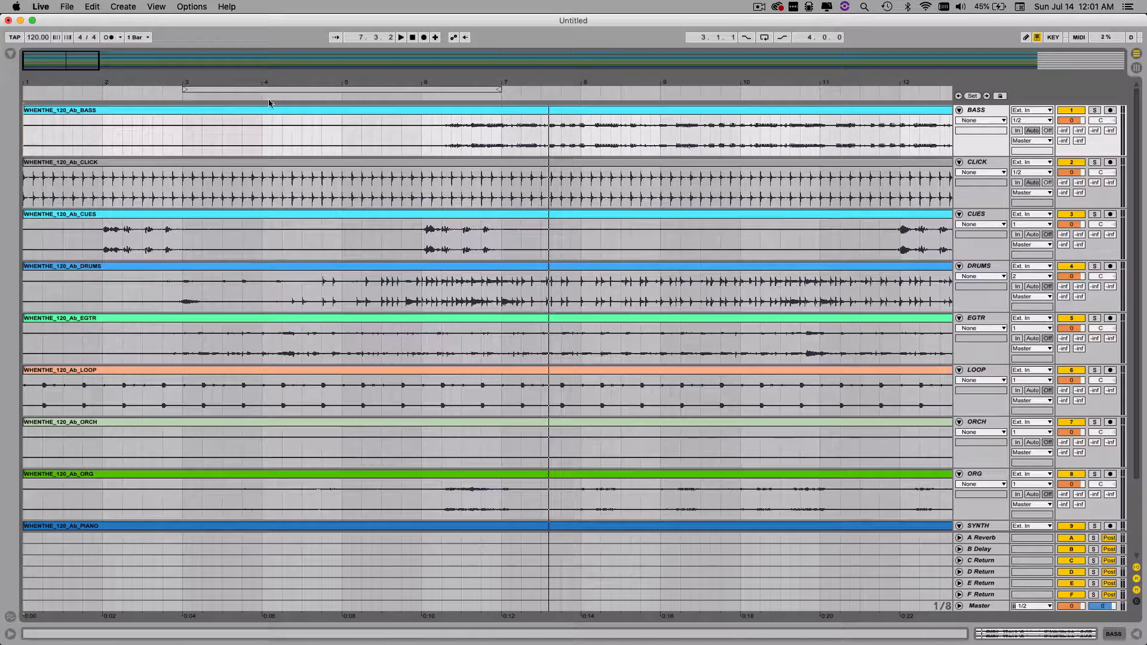
click(412, 37)
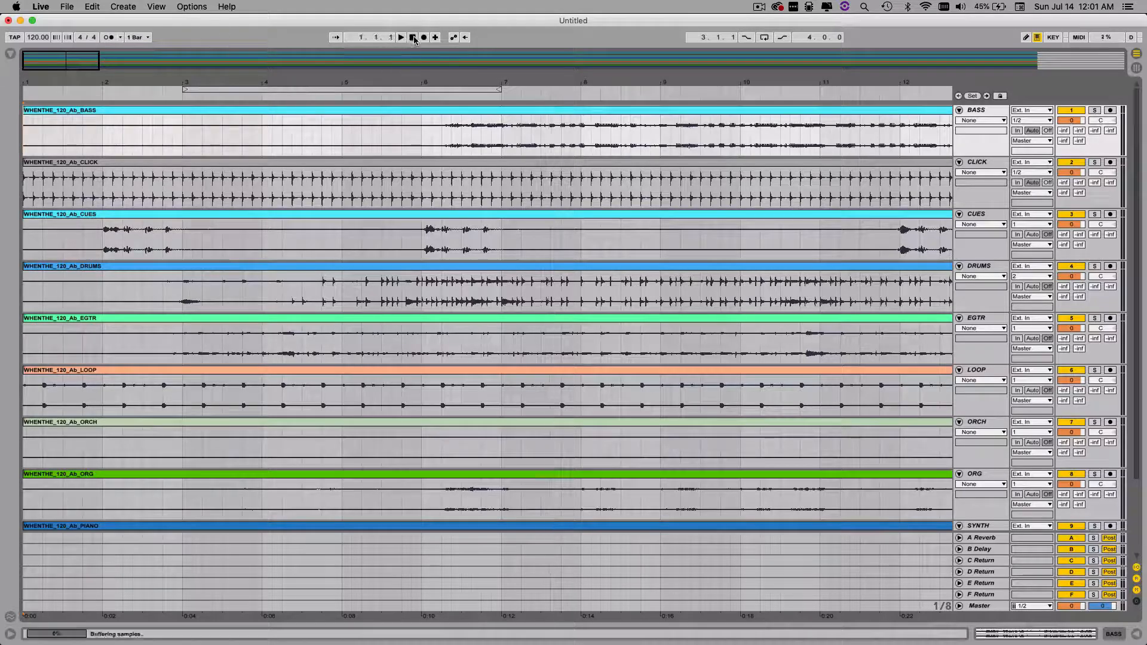
click(974, 98)
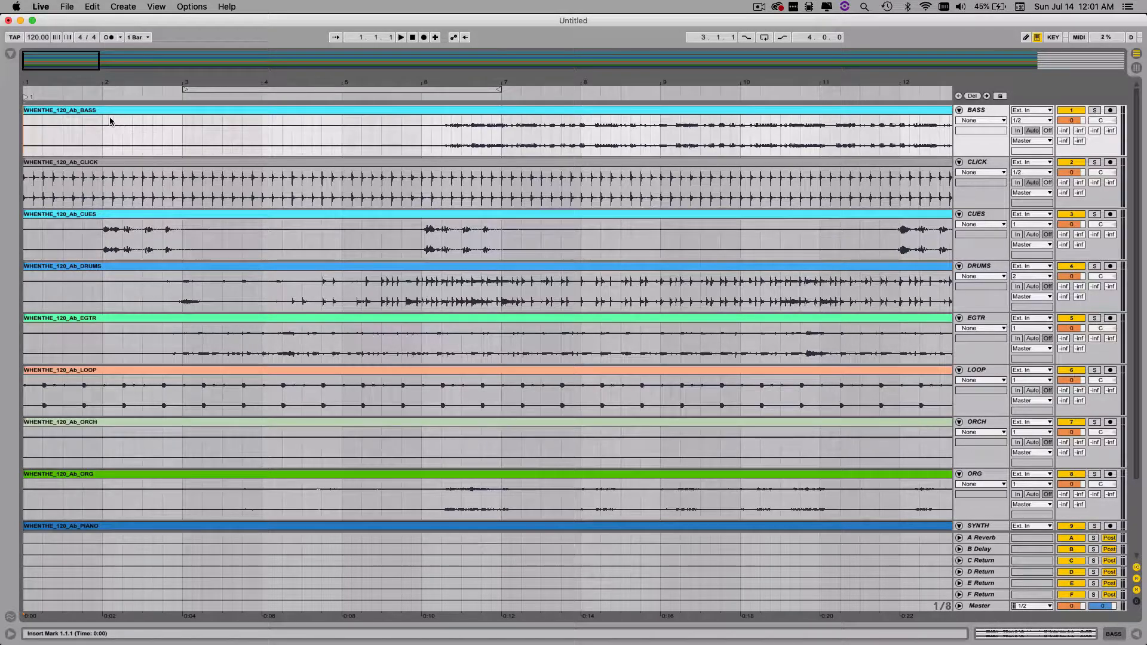
key(space)
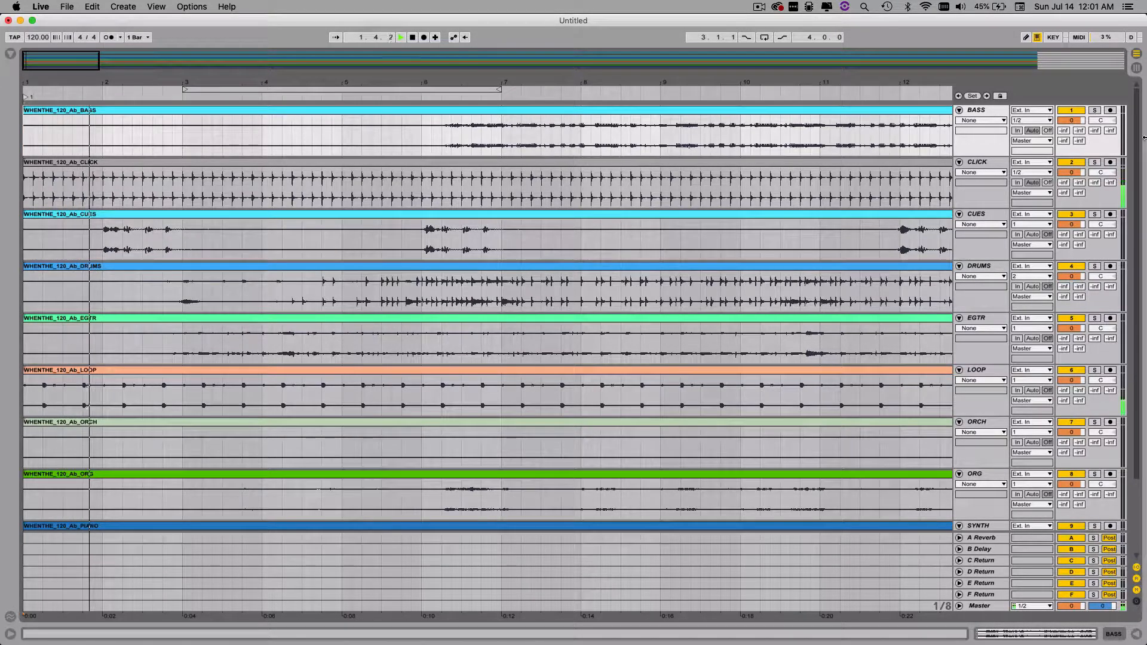
click(981, 99)
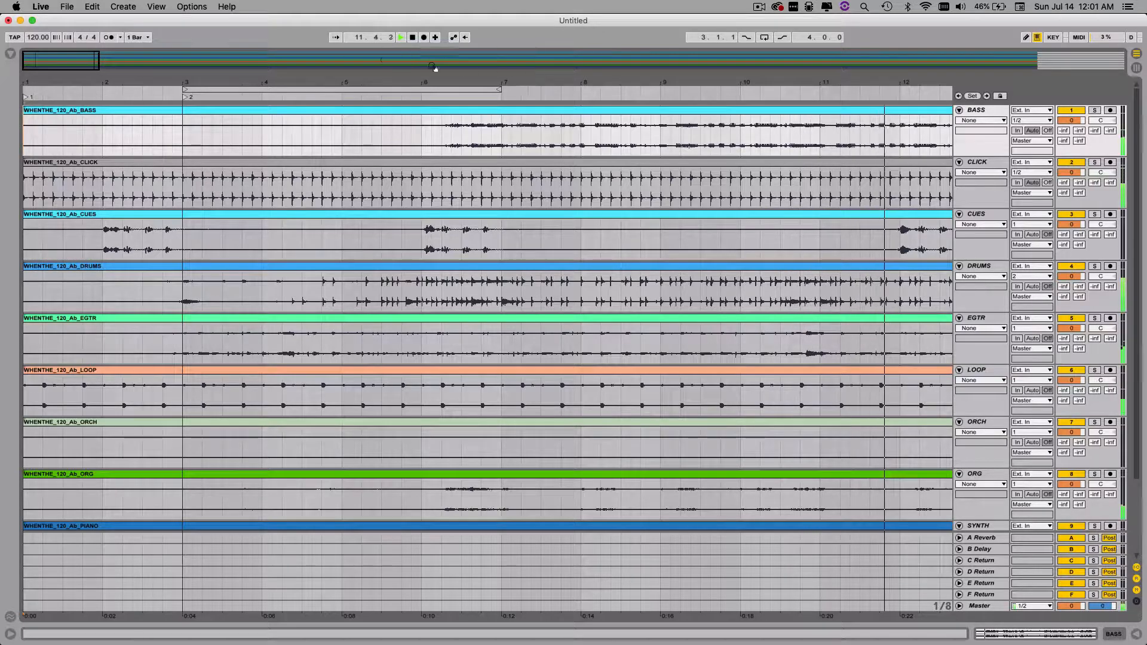
- Replay the arrangement from about bar 10 and add a third locator at bar 13
mouse_move(84, 62)
mouse_down()
mouse_move(84, 79)
mouse_move(84, 55)
mouse_up()
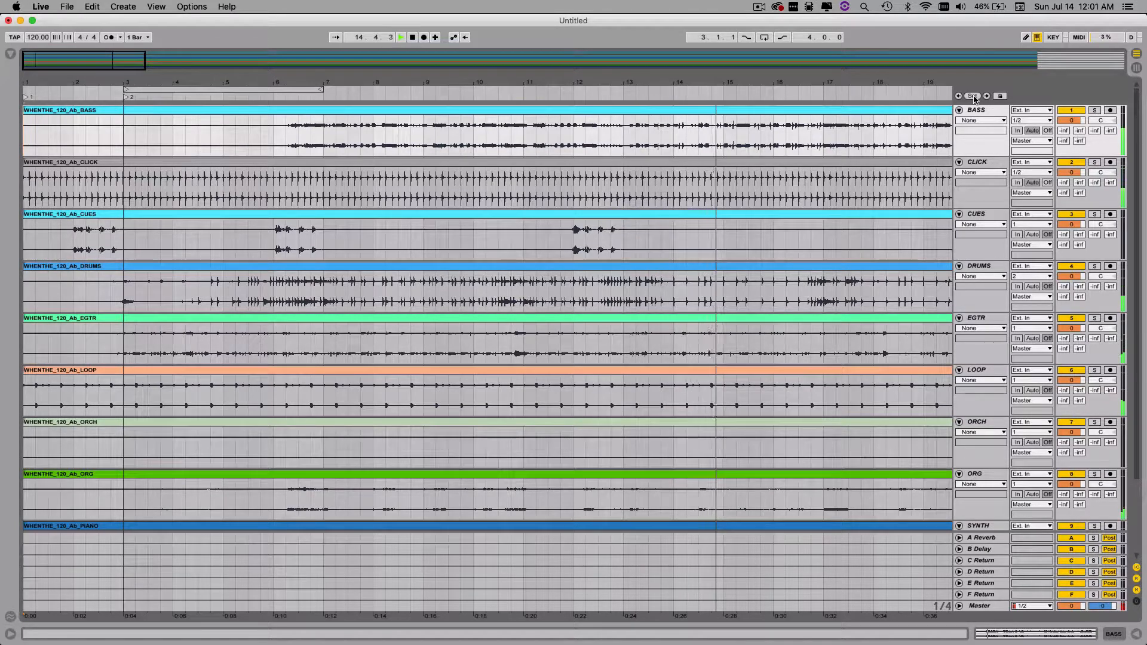
click(518, 90)
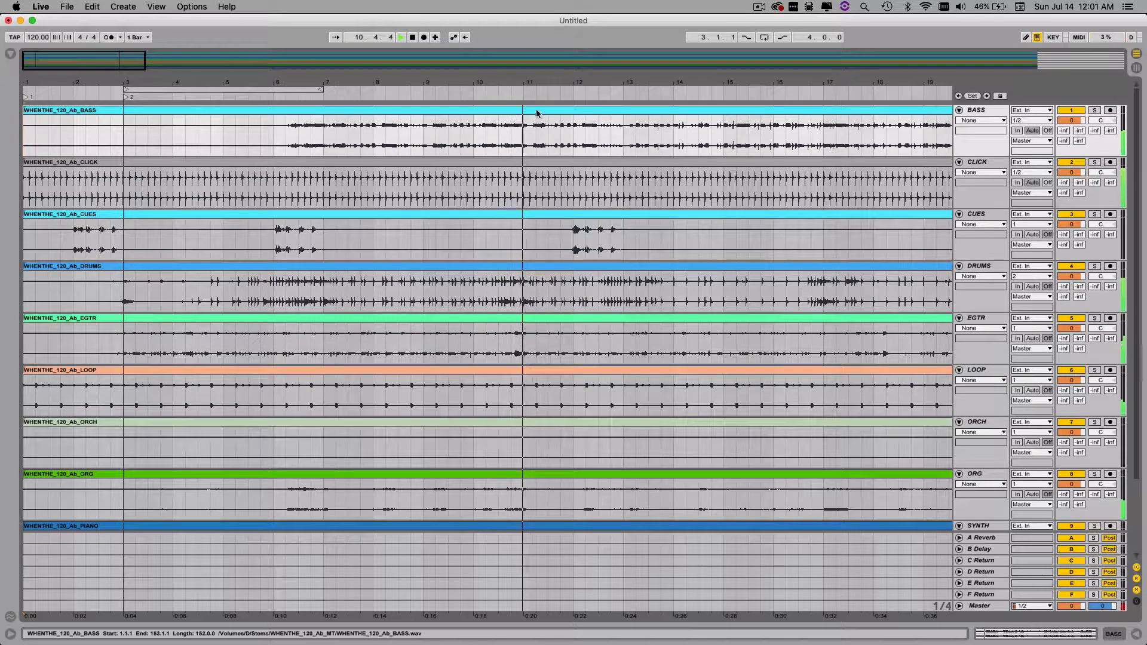
click(973, 96)
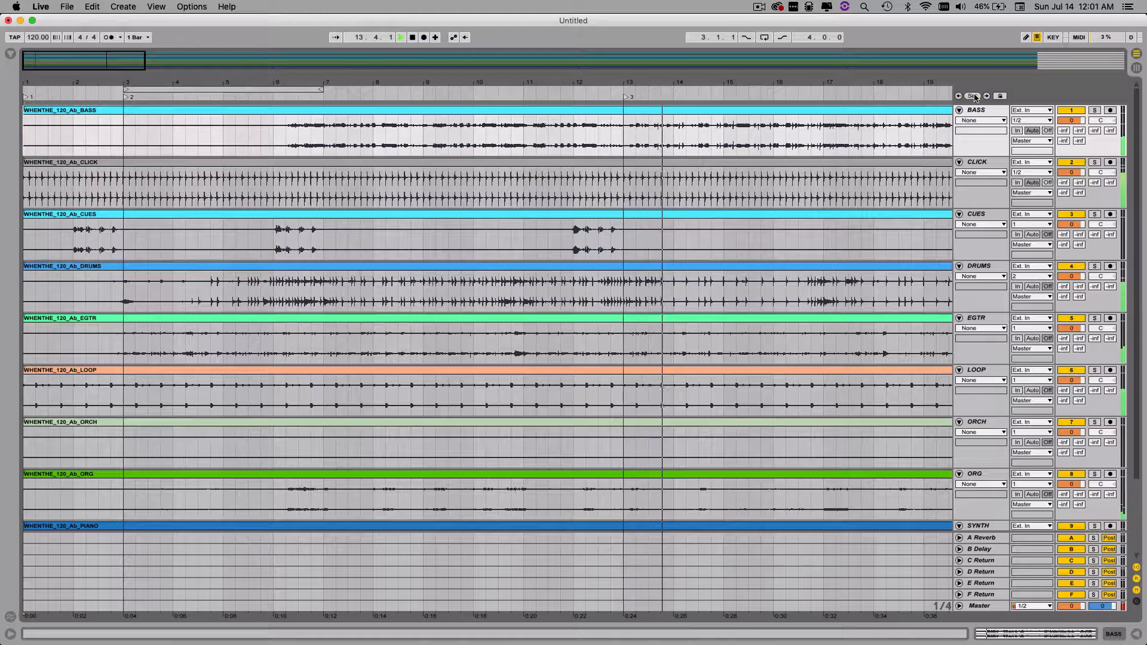
- Audition playback from the third locator and move that locator to 13.3.1
key(space)
click(626, 98)
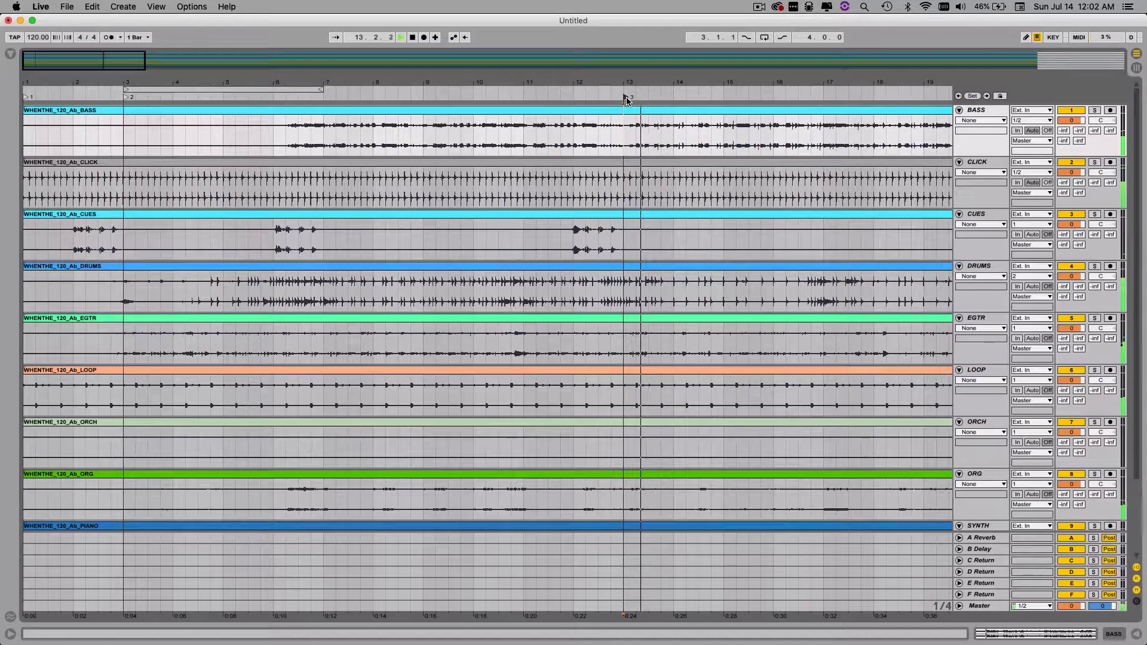
key(space)
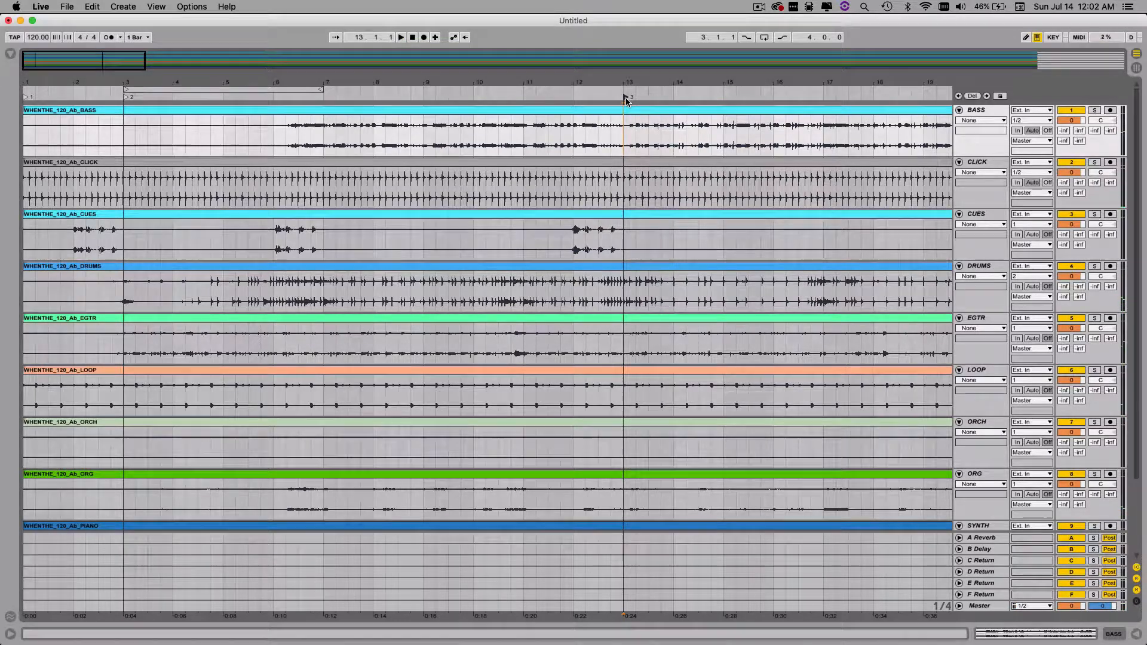
key(space)
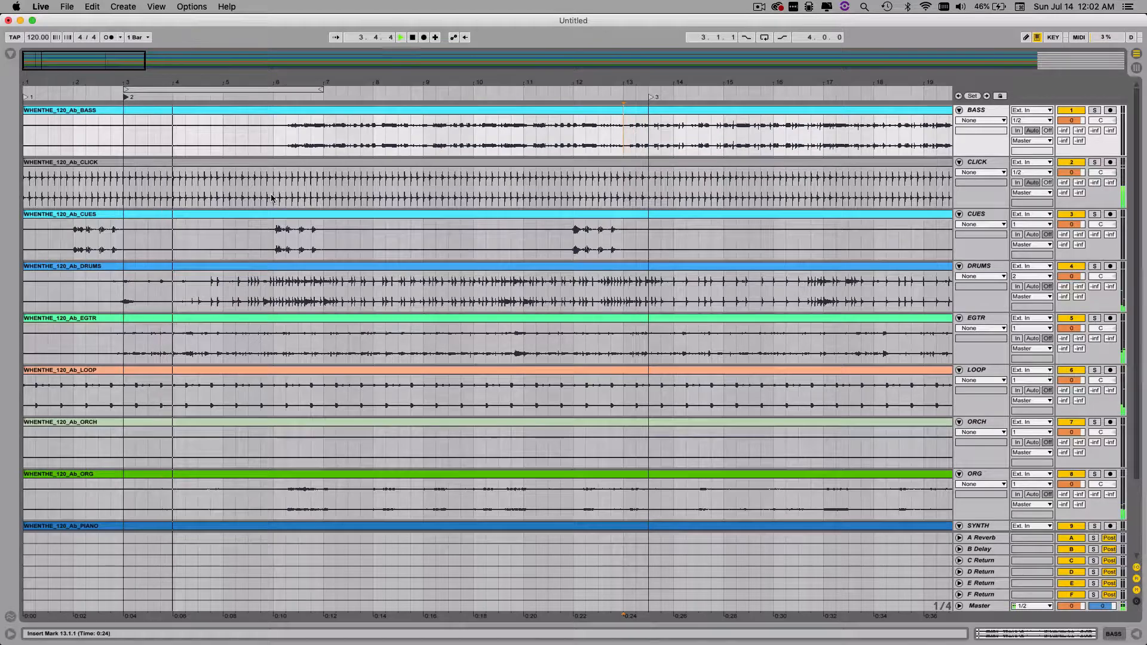
- Add a fourth locator at bar 17 during playback and jump to it
drag(118, 61, 217, 60)
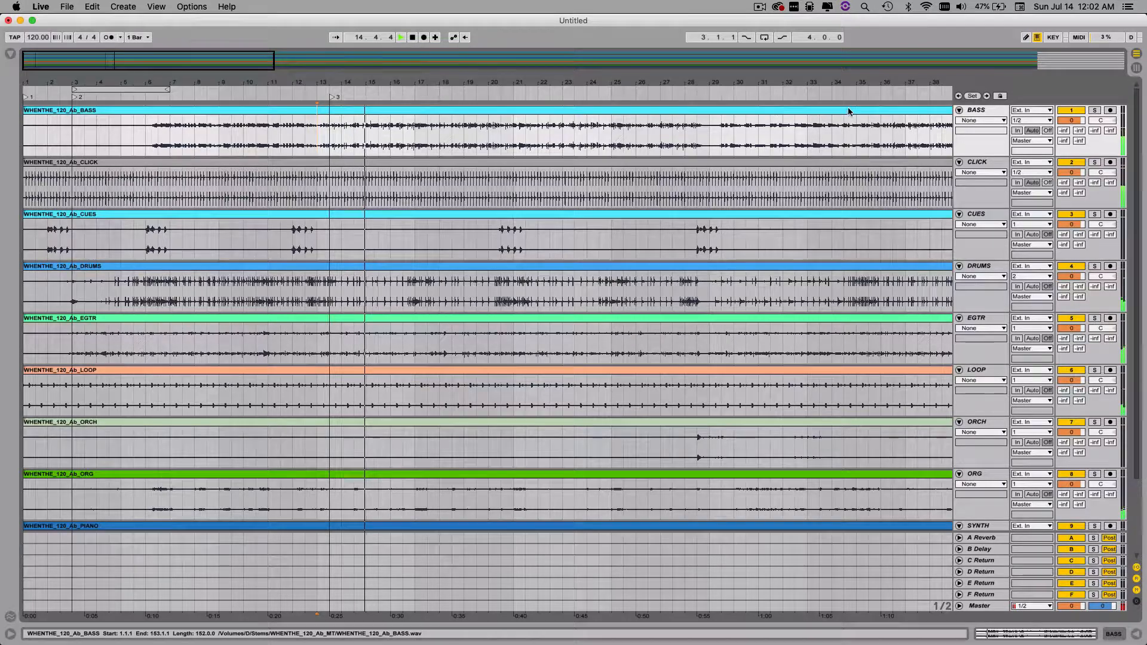
click(974, 96)
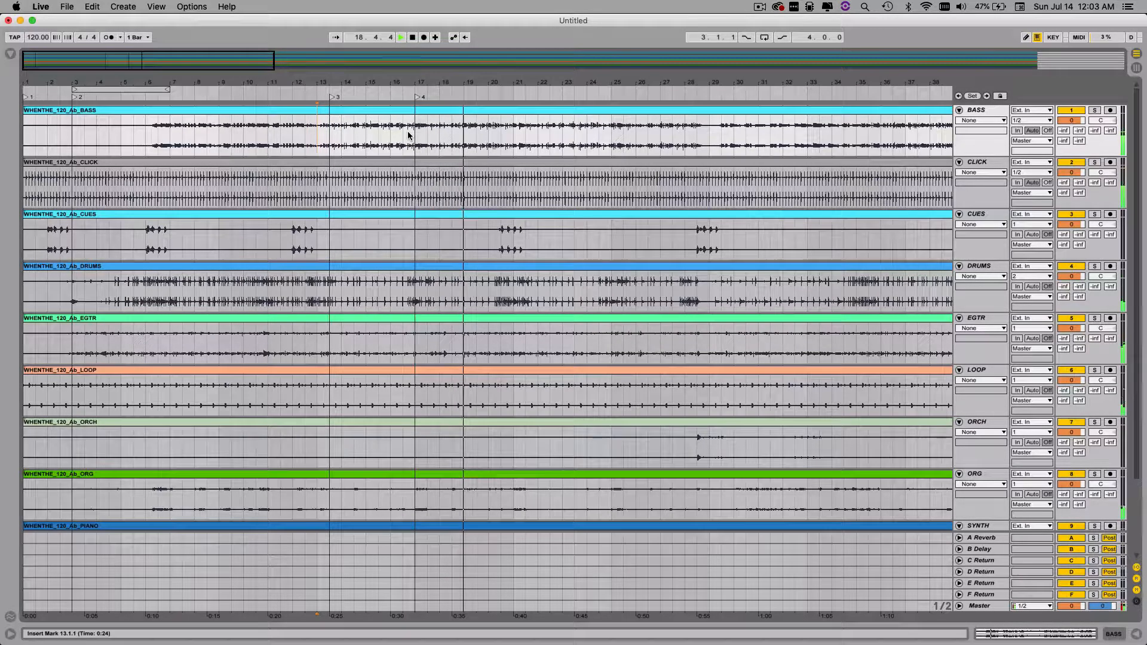
click(416, 99)
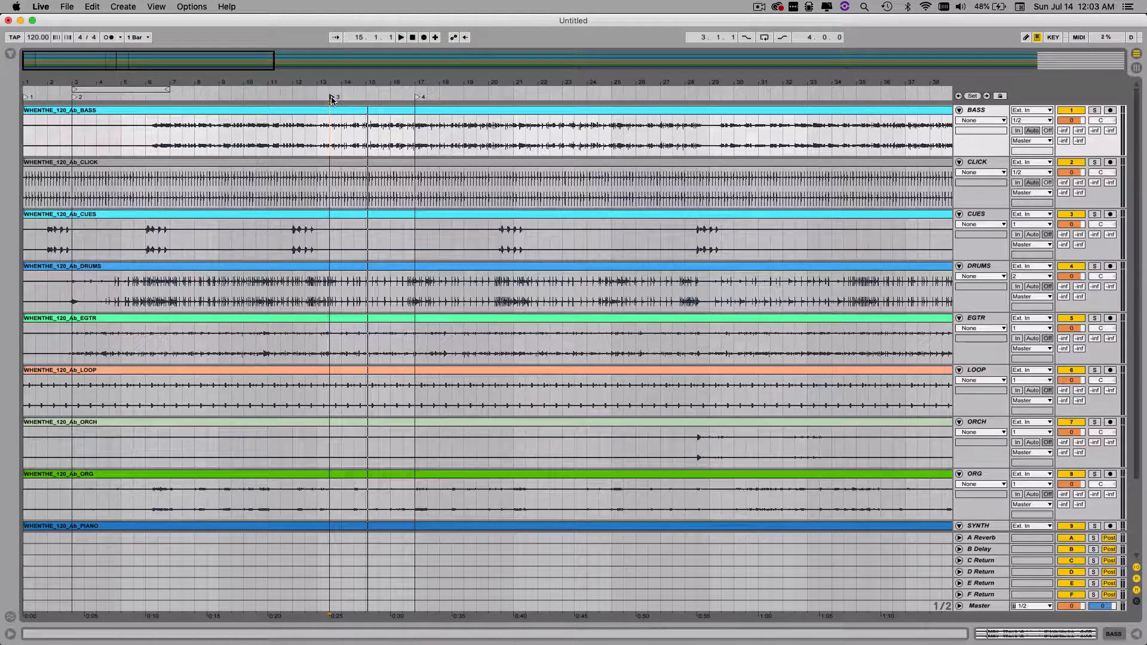
- Play from the second locator at bar 3 to test the jump and stop playback
drag(258, 65, 67, 161)
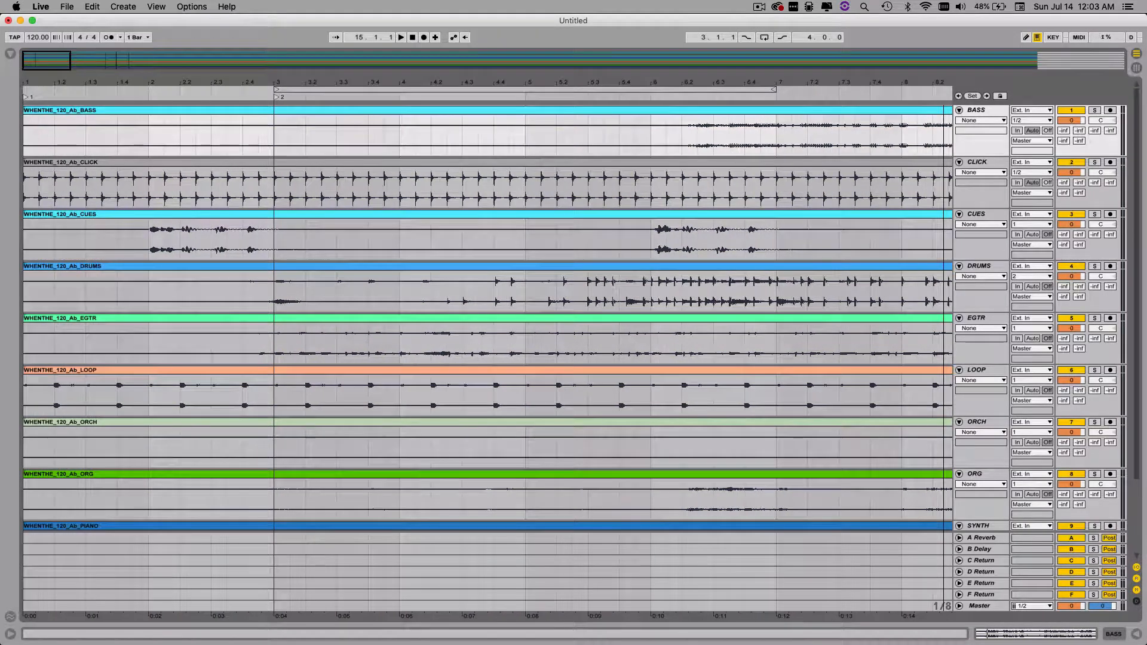
drag(67, 62, 68, 62)
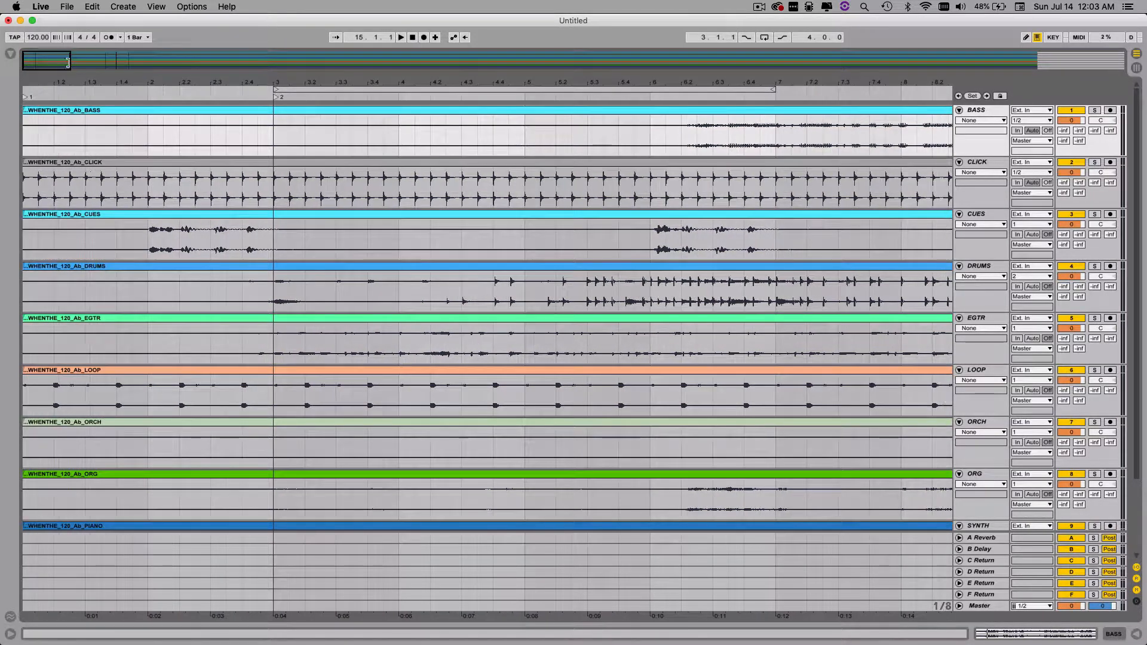
click(275, 98)
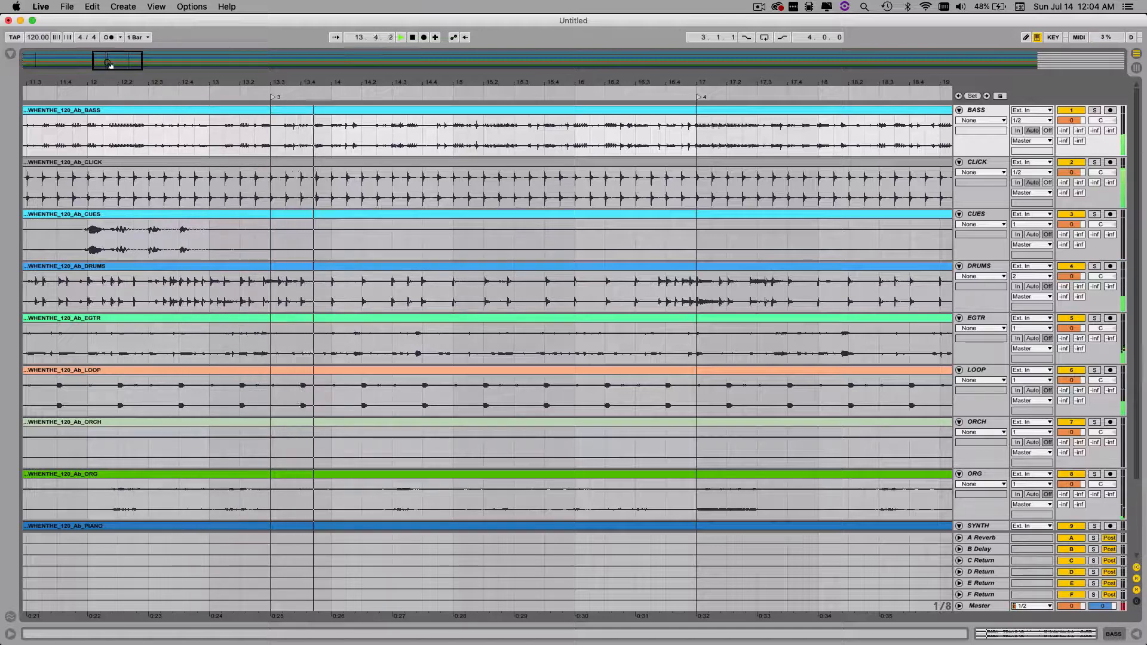
key(space)
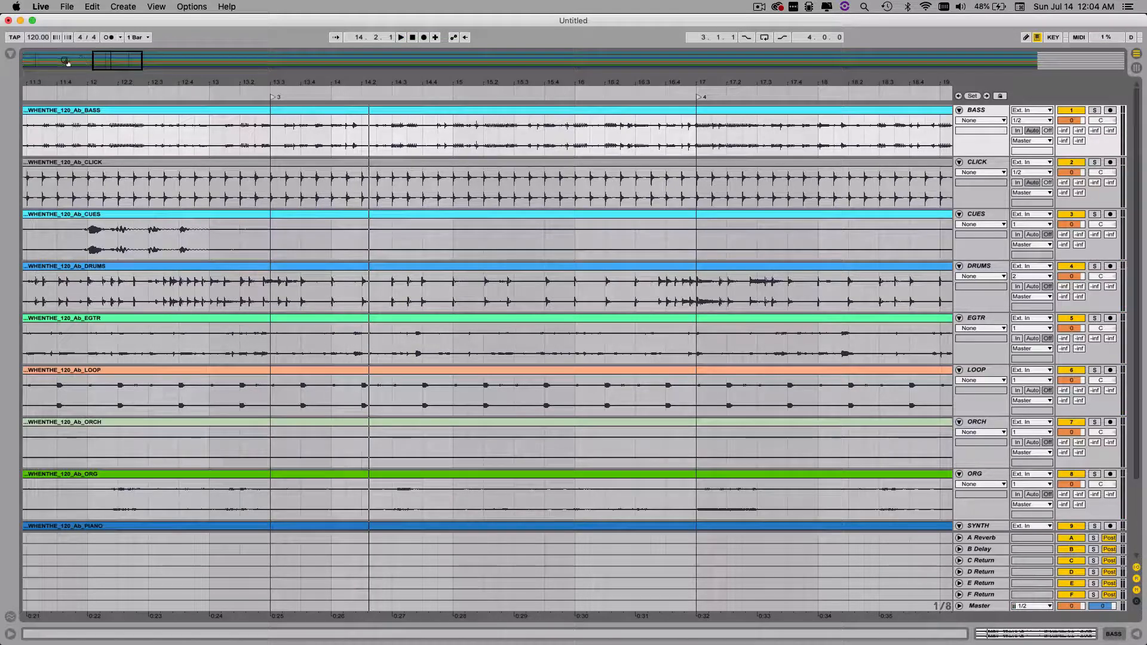
- Play from the third locator at 13.3.1 and add a fifth locator at bar 29
click(48, 99)
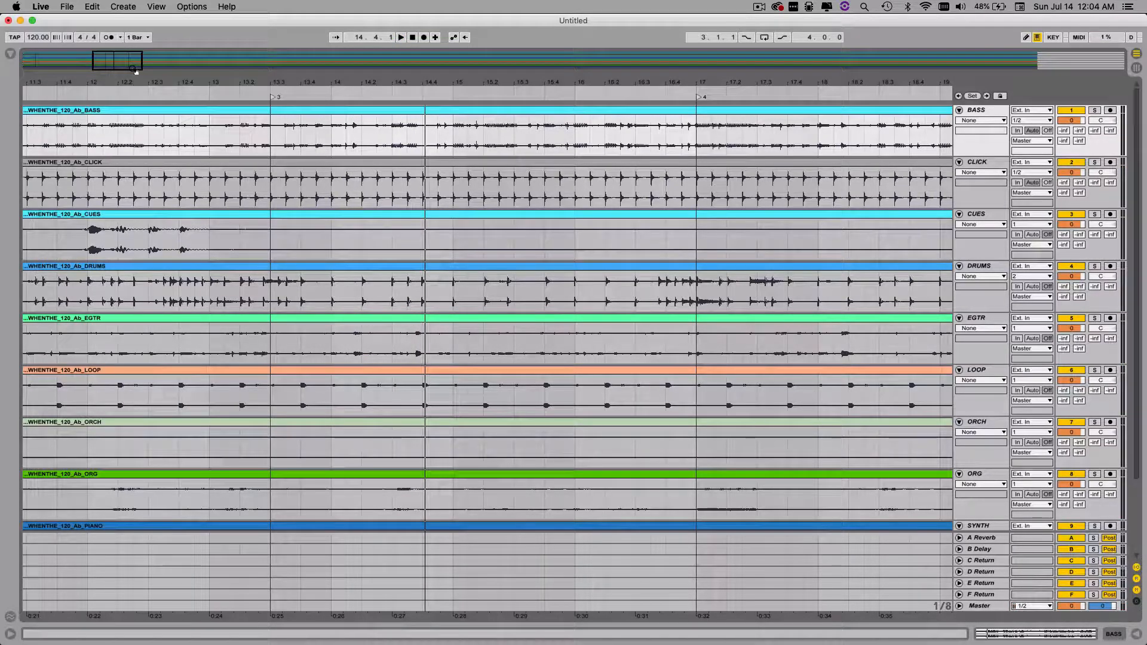
click(271, 108)
click(251, 113)
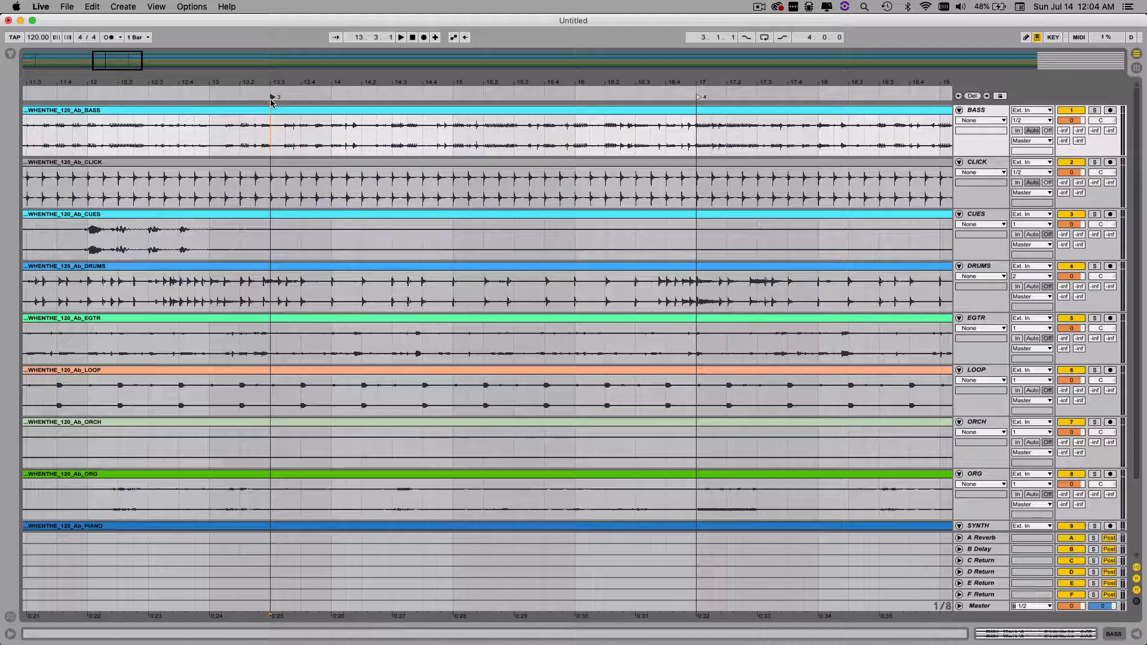
click(271, 99)
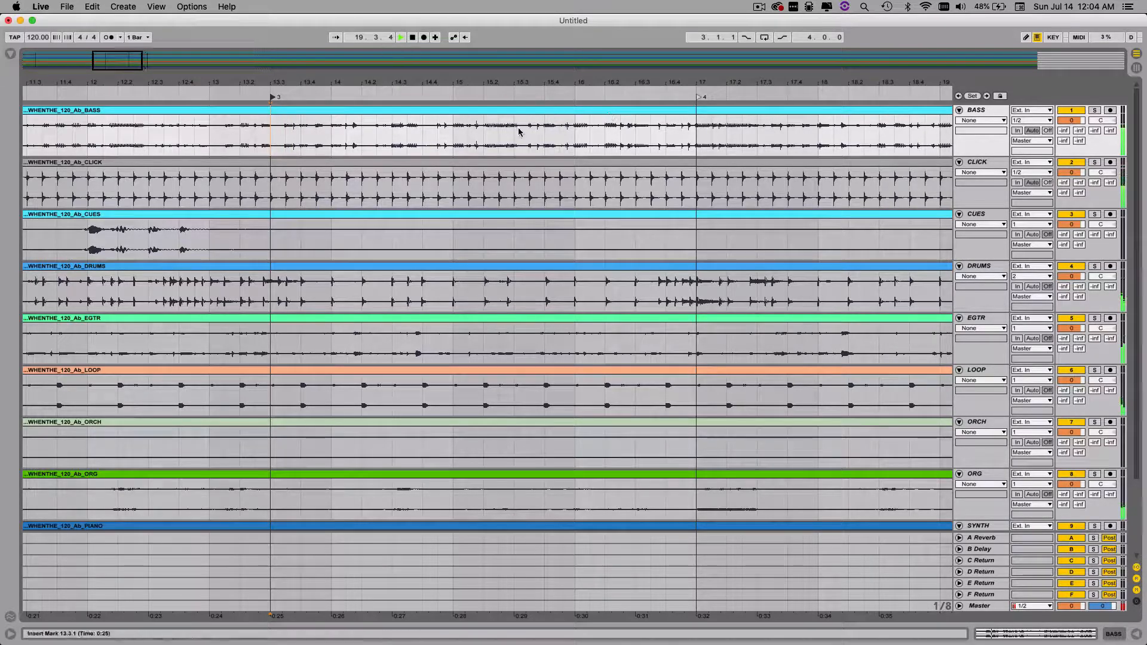
drag(130, 61, 298, 124)
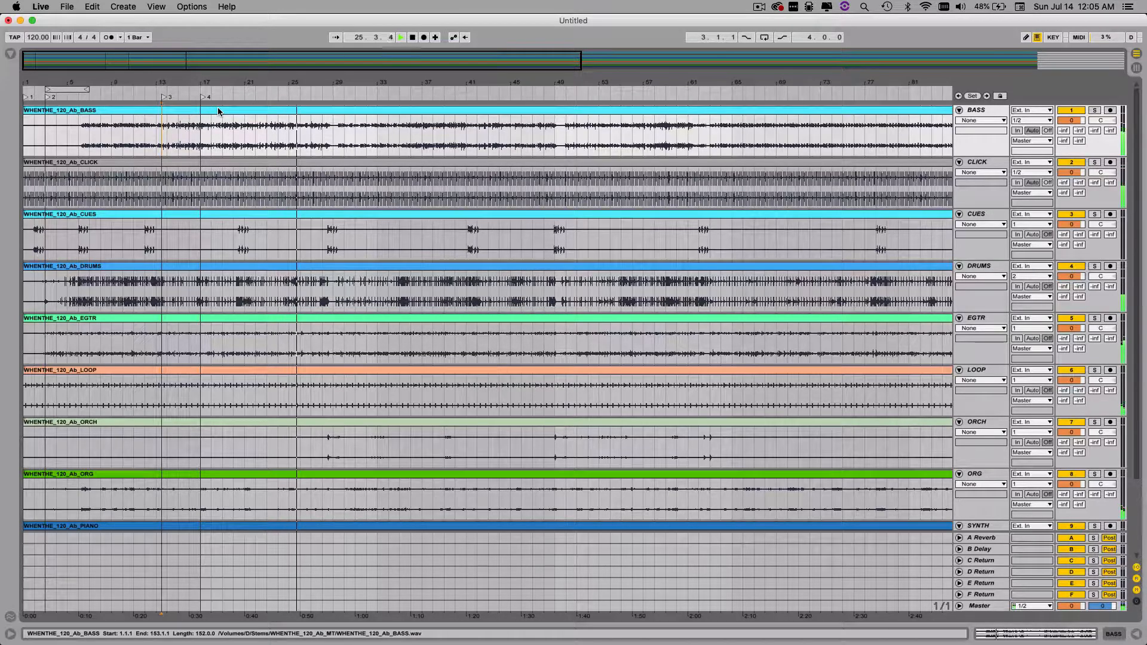
click(974, 100)
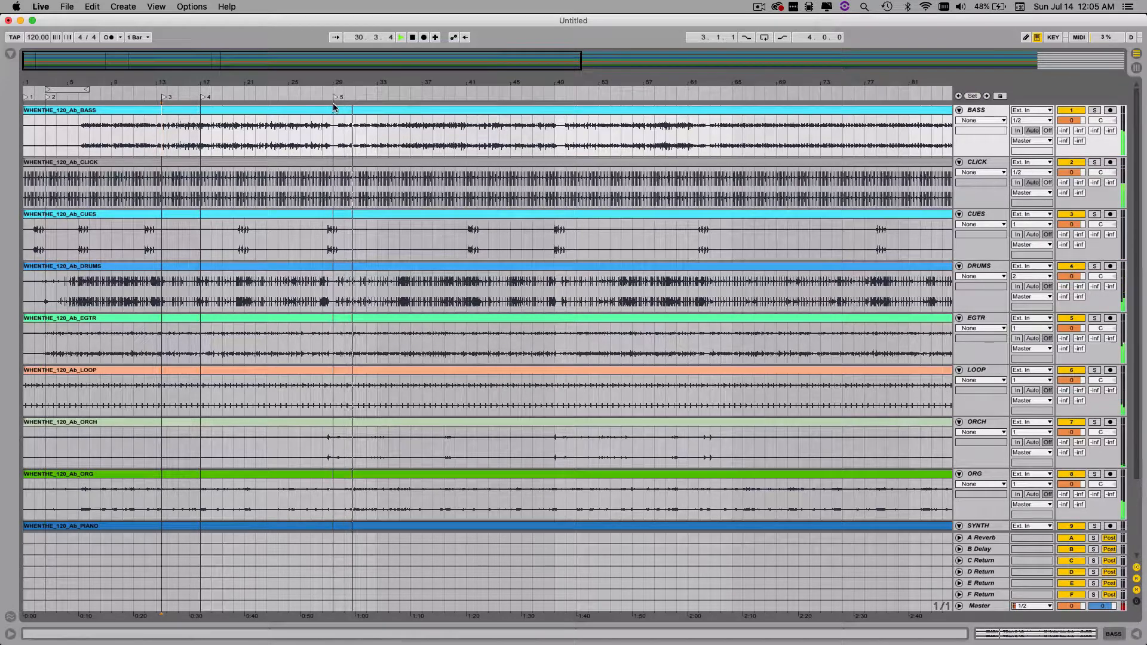
- Set the global launch quantization to 1/2 and launch the fifth locator at bar 29
click(139, 37)
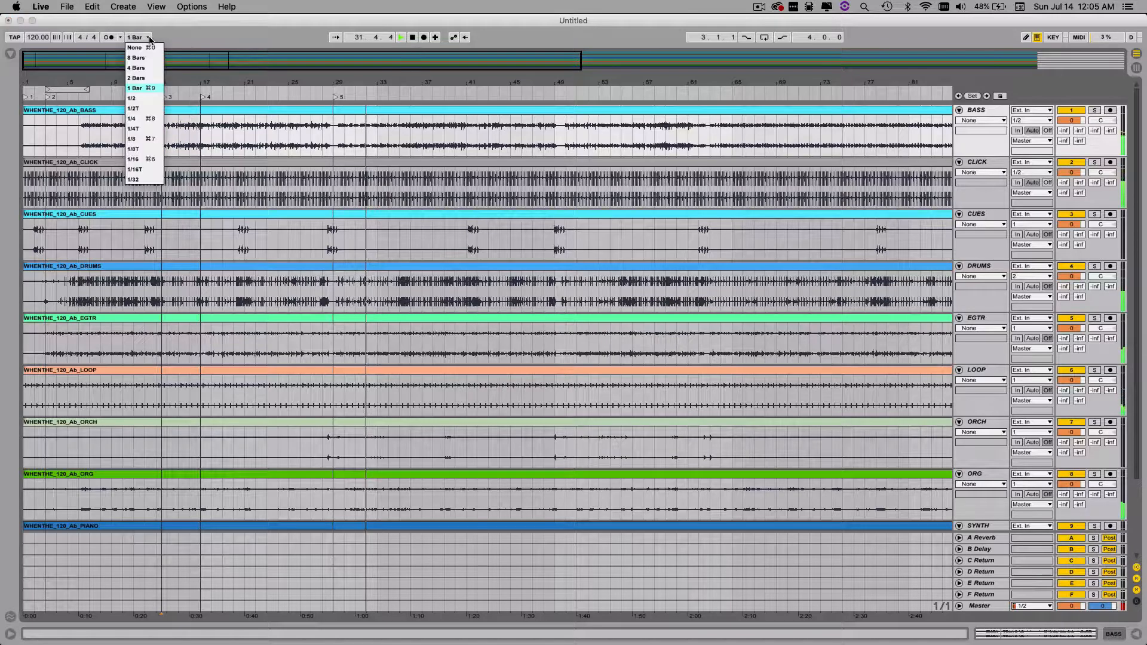
click(133, 98)
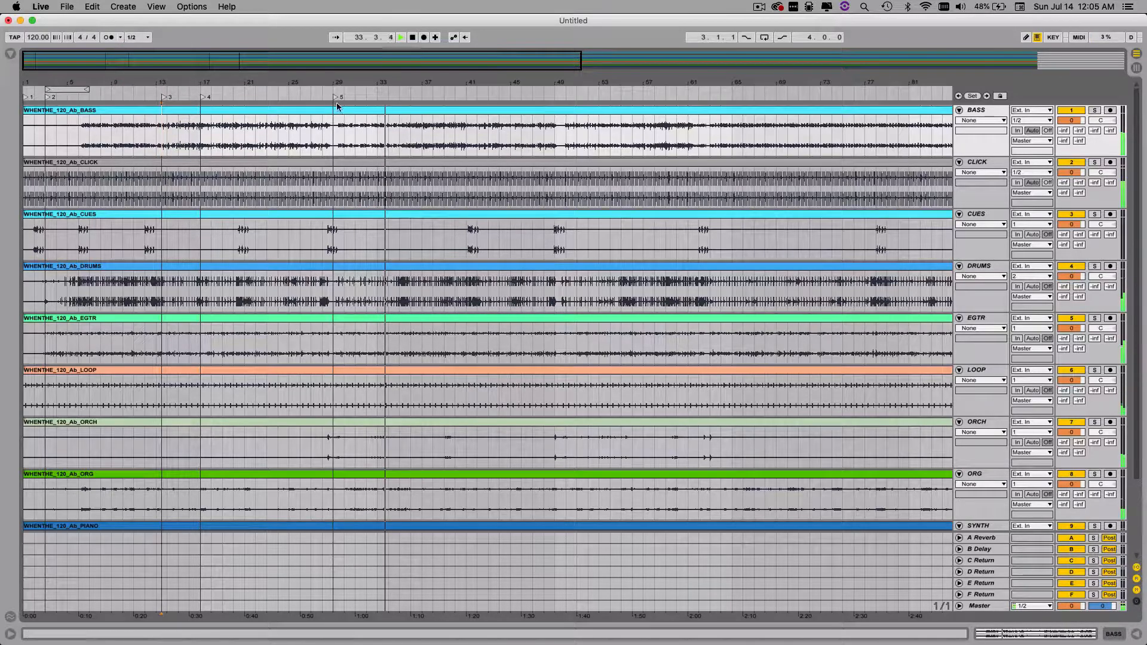
drag(335, 97, 338, 102)
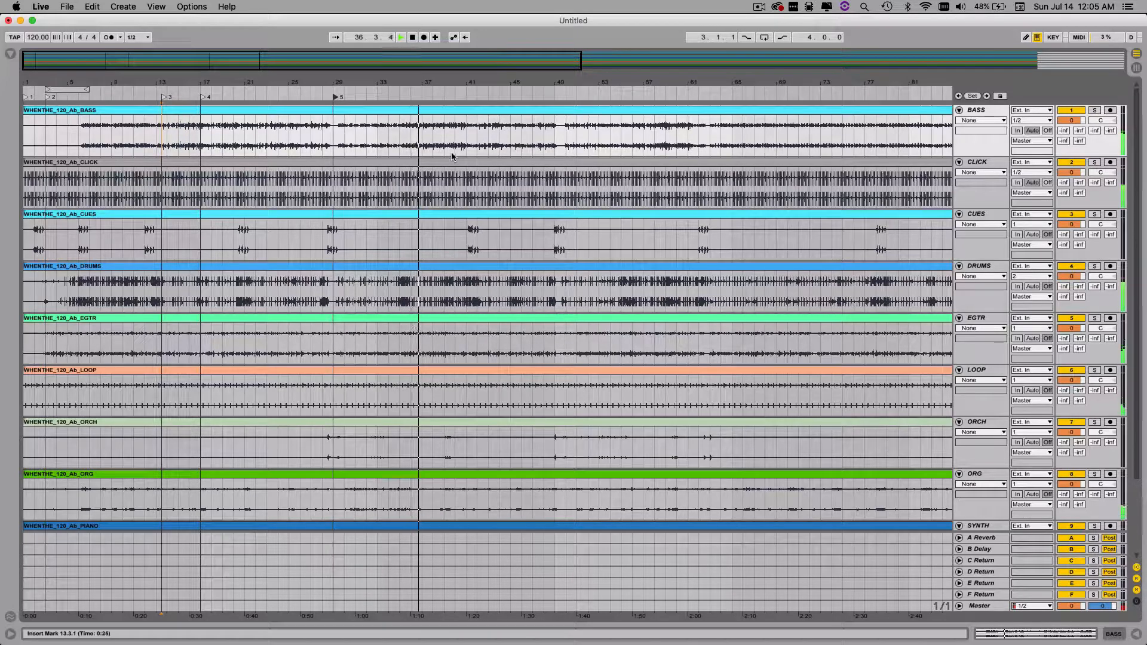
- Add a sixth locator during playback, move it to bar 36 and stop playback
click(365, 99)
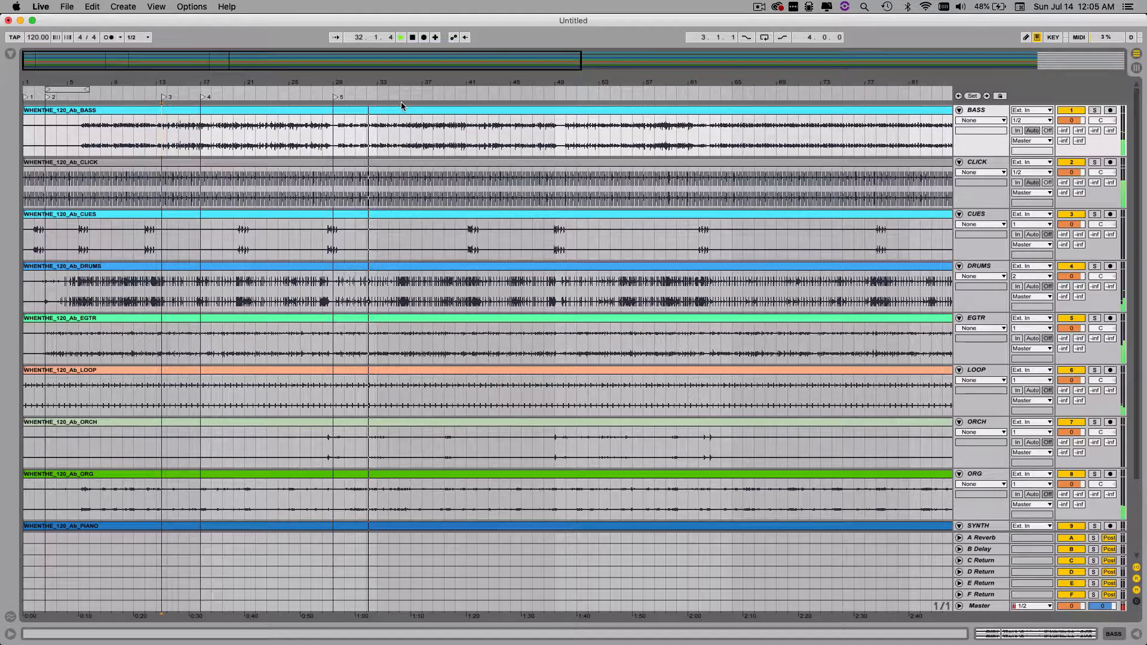
click(974, 97)
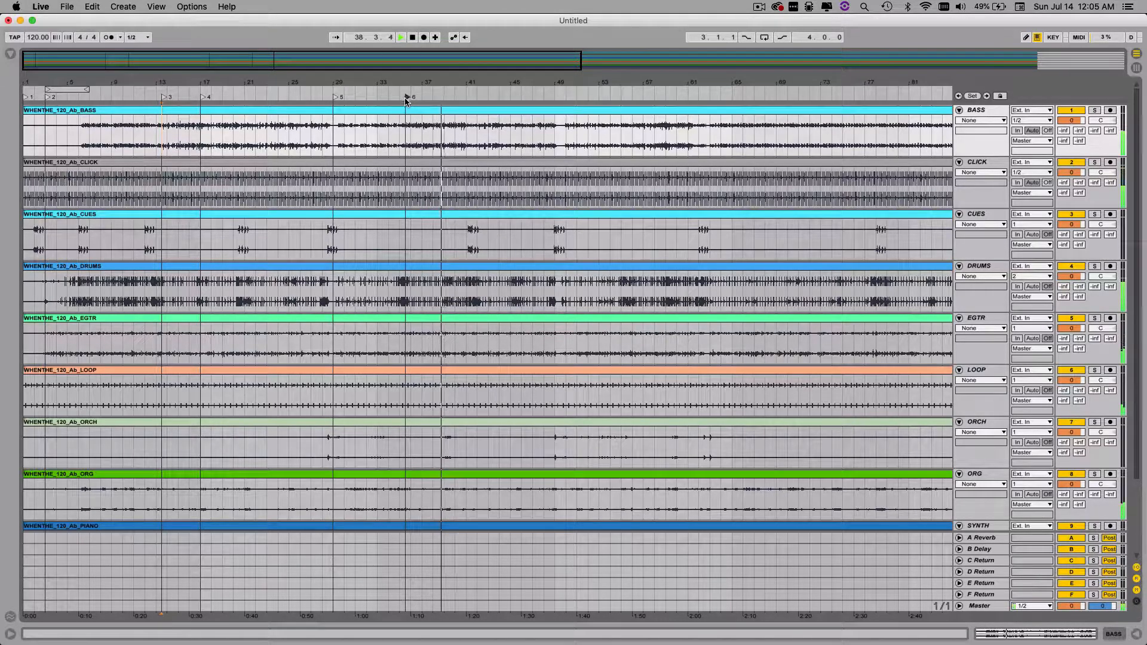
drag(409, 97, 411, 97)
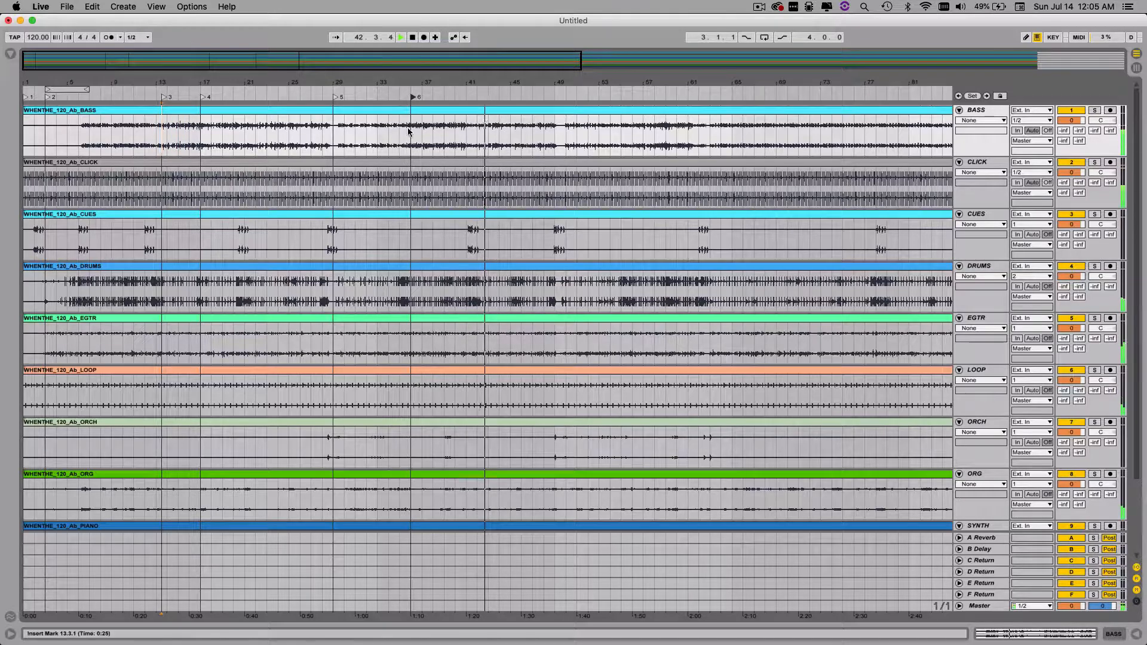
key(space)
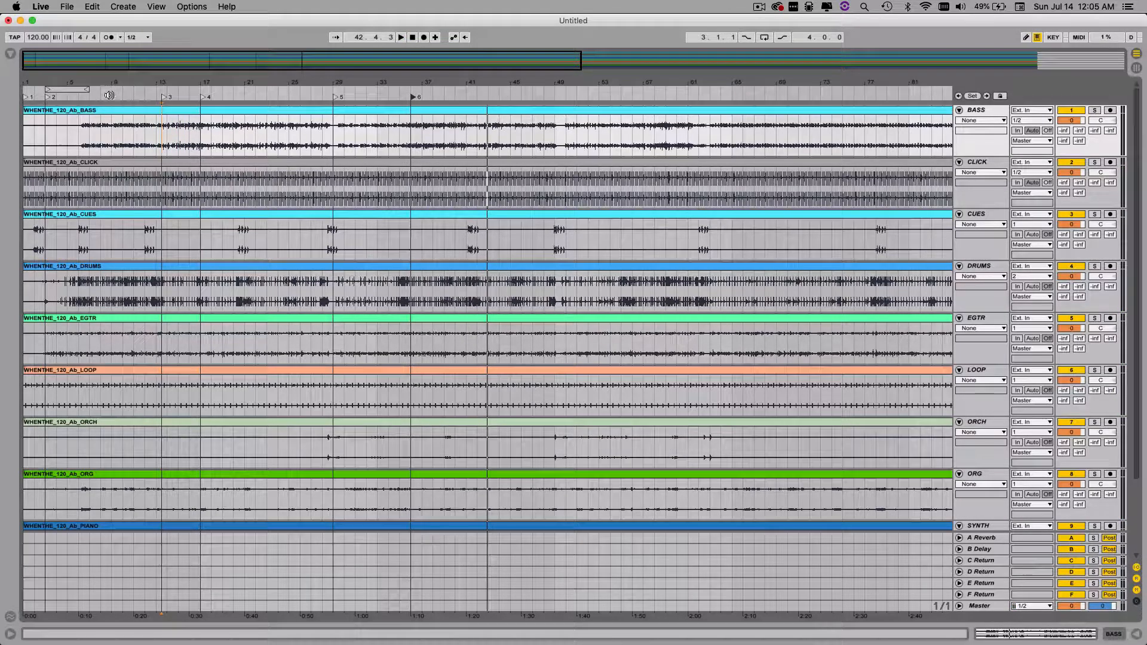
- Rename the first locator Countin and the second locator at bar 3 INtro
click(413, 98)
click(335, 98)
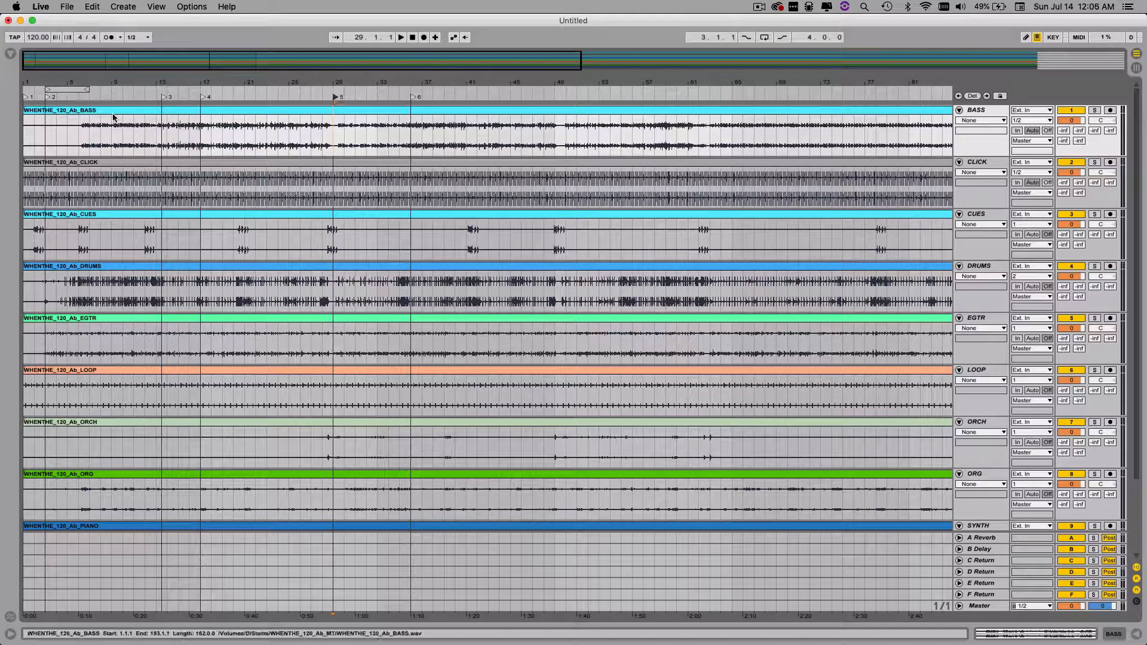
right_click(25, 100)
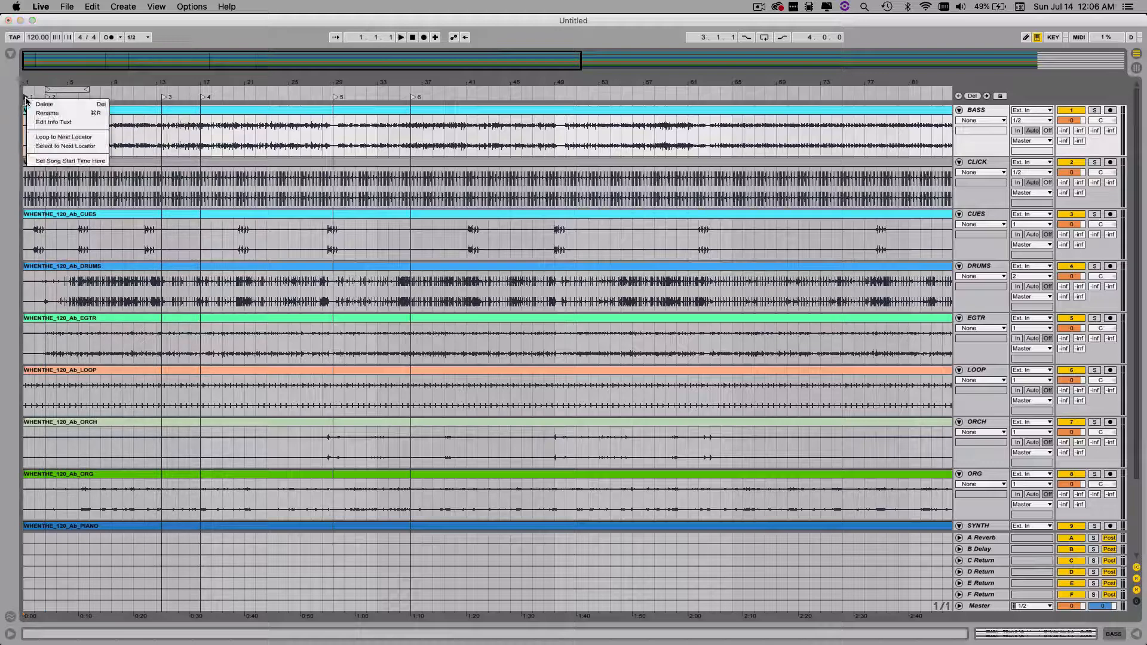
click(48, 112)
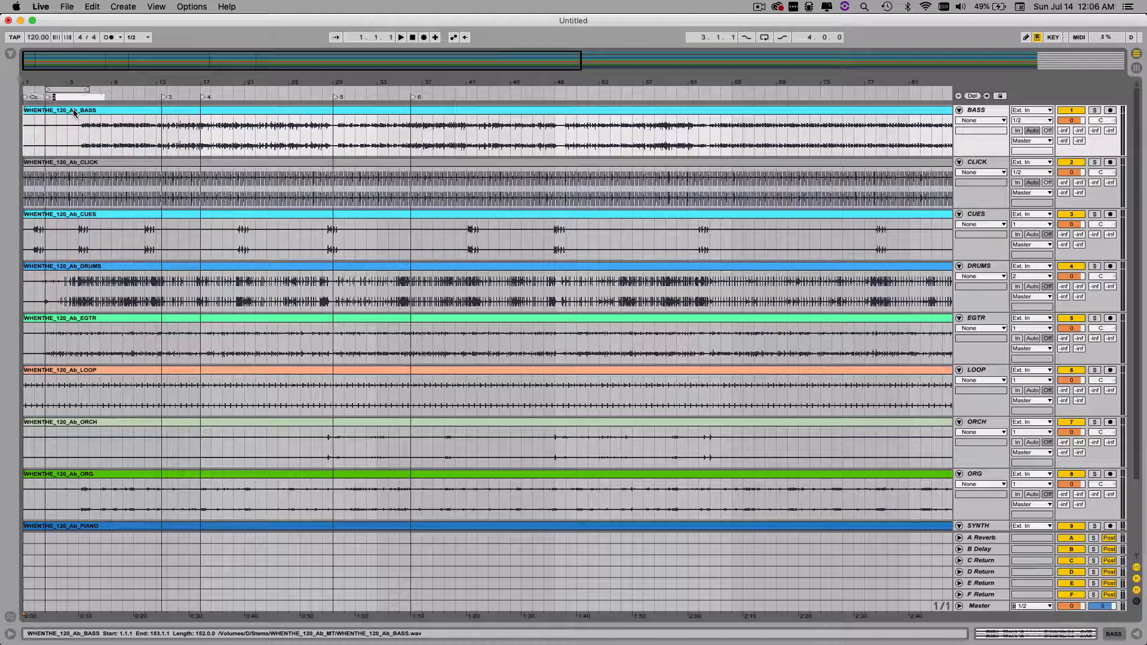
text(INtro)
key(Tab)
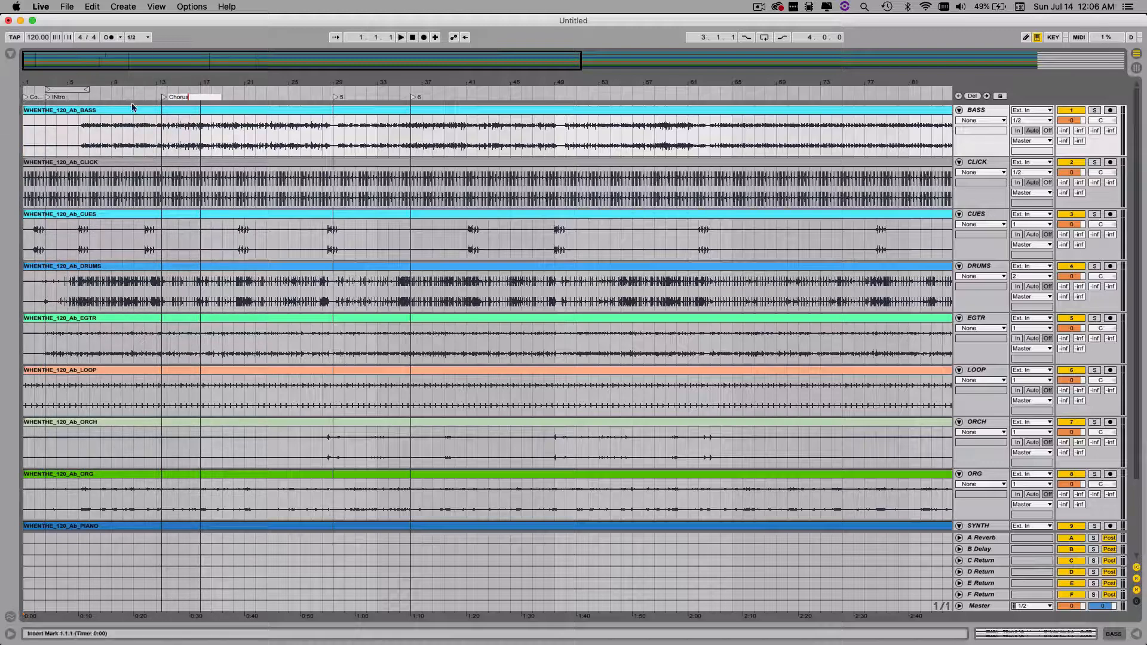
- Play from the third locator to identify its section and rename it Chorus
click(164, 97)
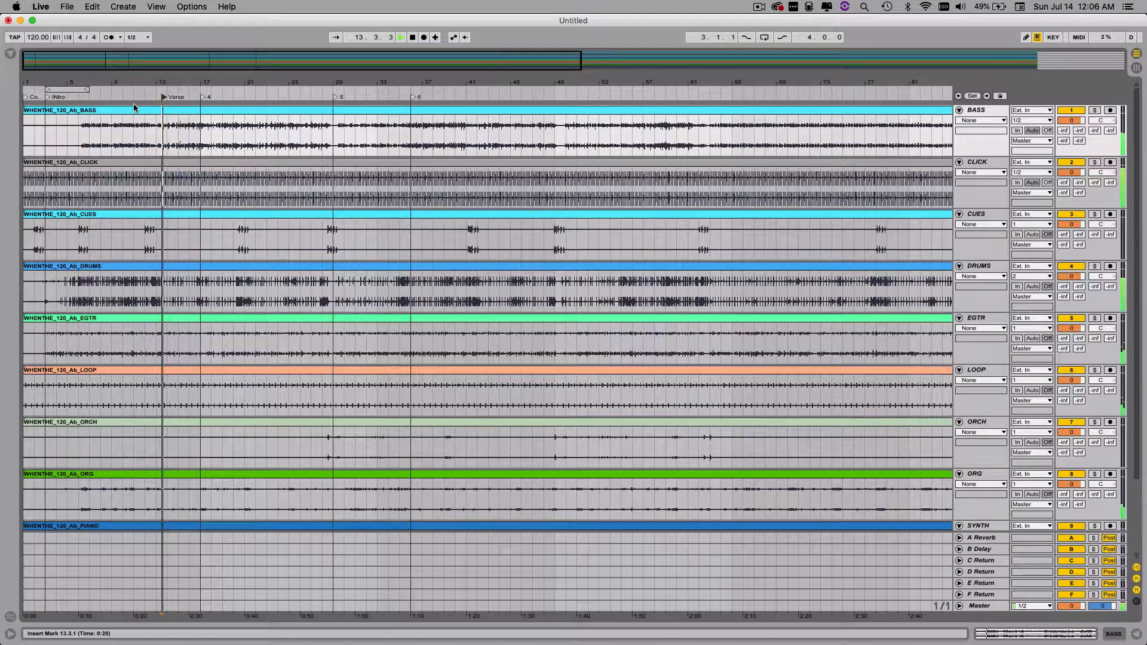
click(171, 97)
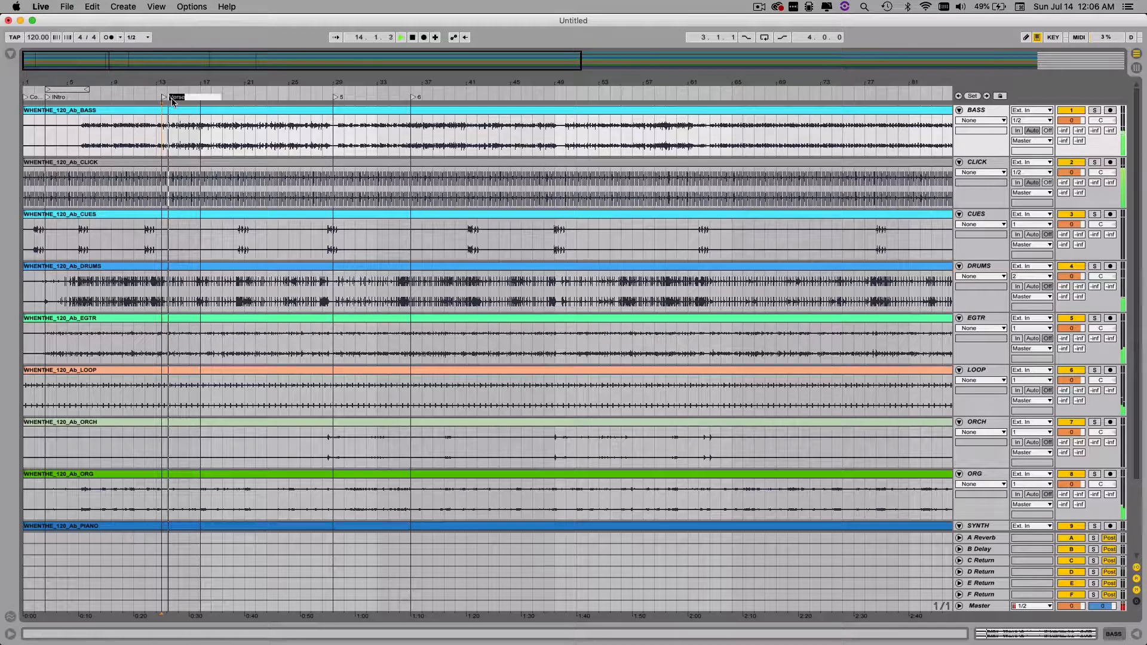
text(Chorus)
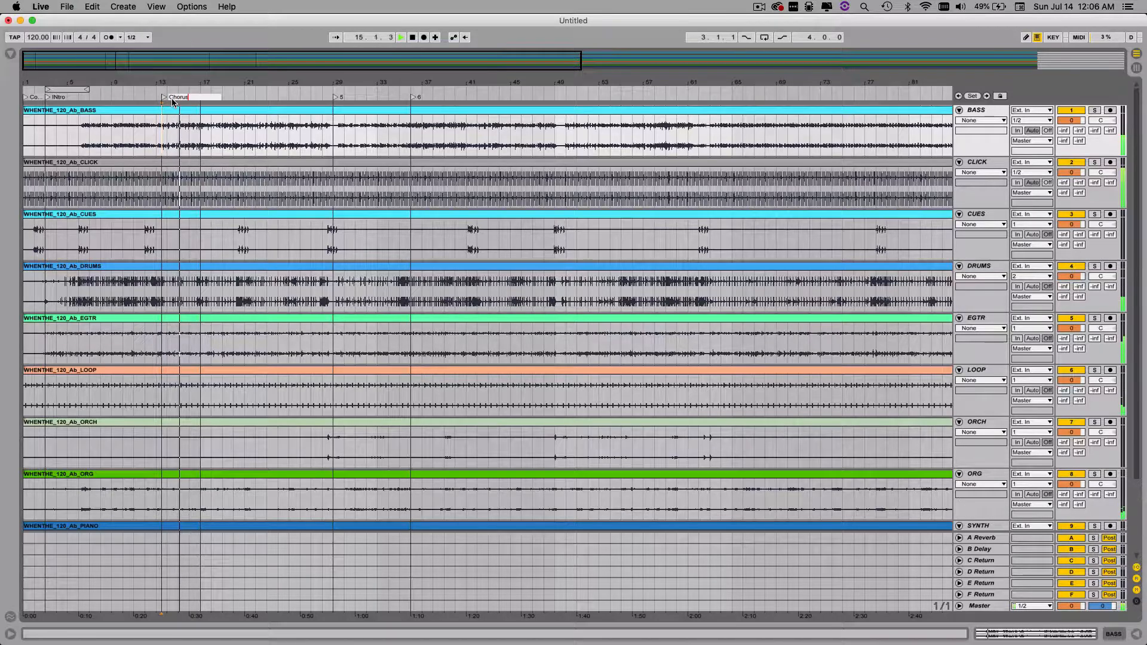
key(Tab)
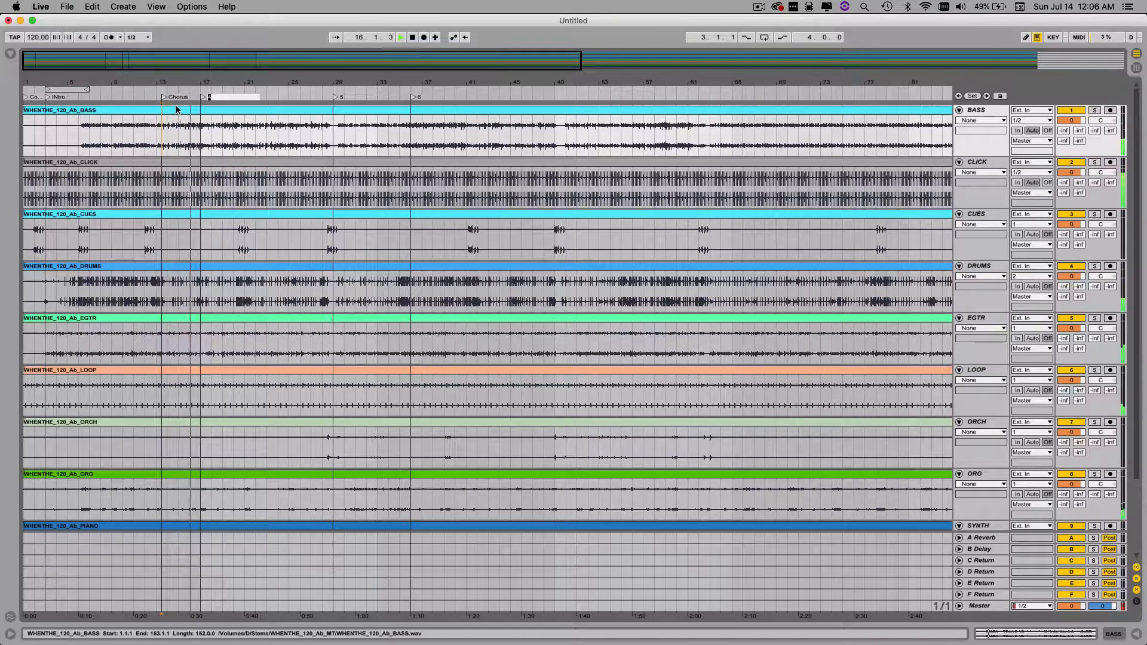
- Rename the fourth locator at bar 17 Chorus2 and the fifth locator at bar 29 Verse
text(Chorus)
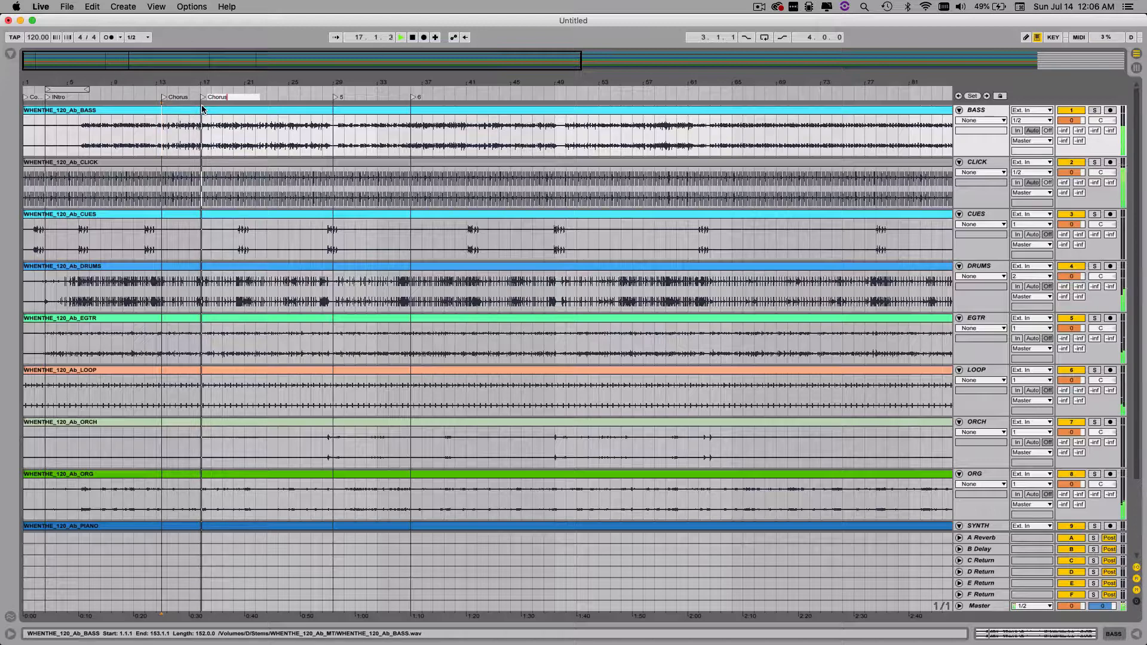
text(2)
key(Tab)
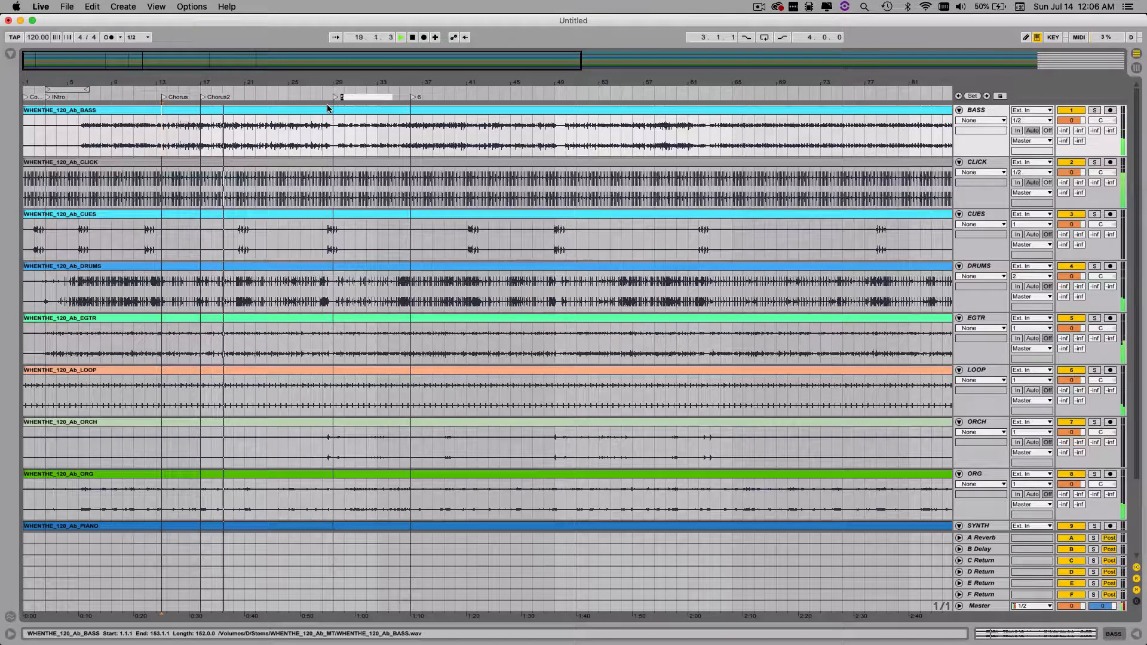
text(Verse)
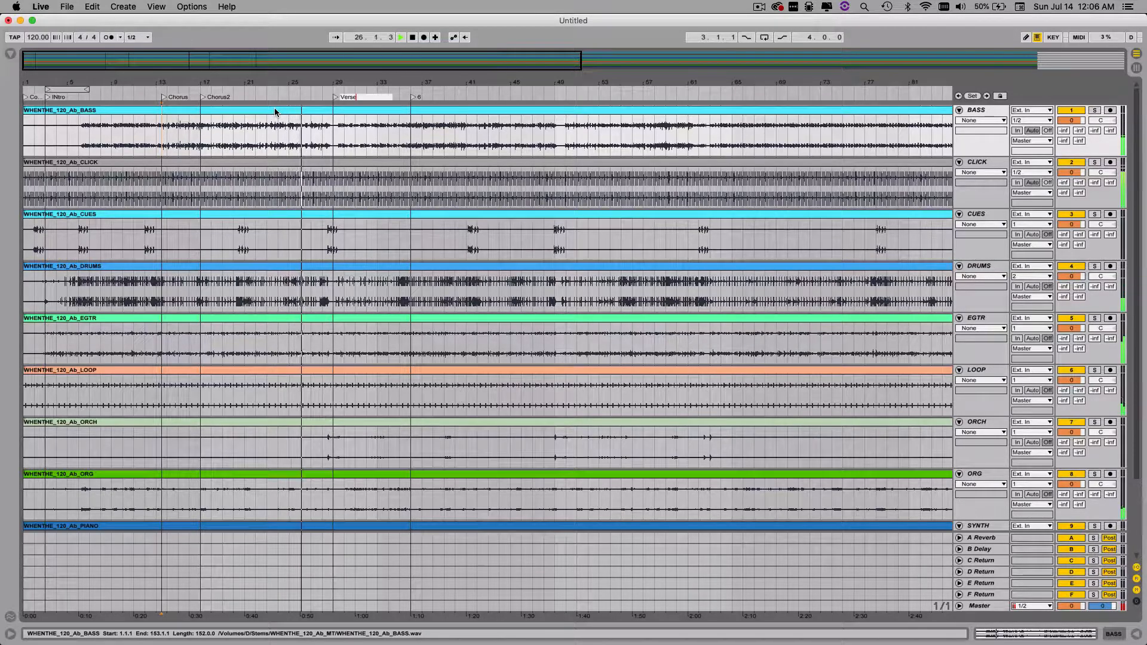
click(339, 98)
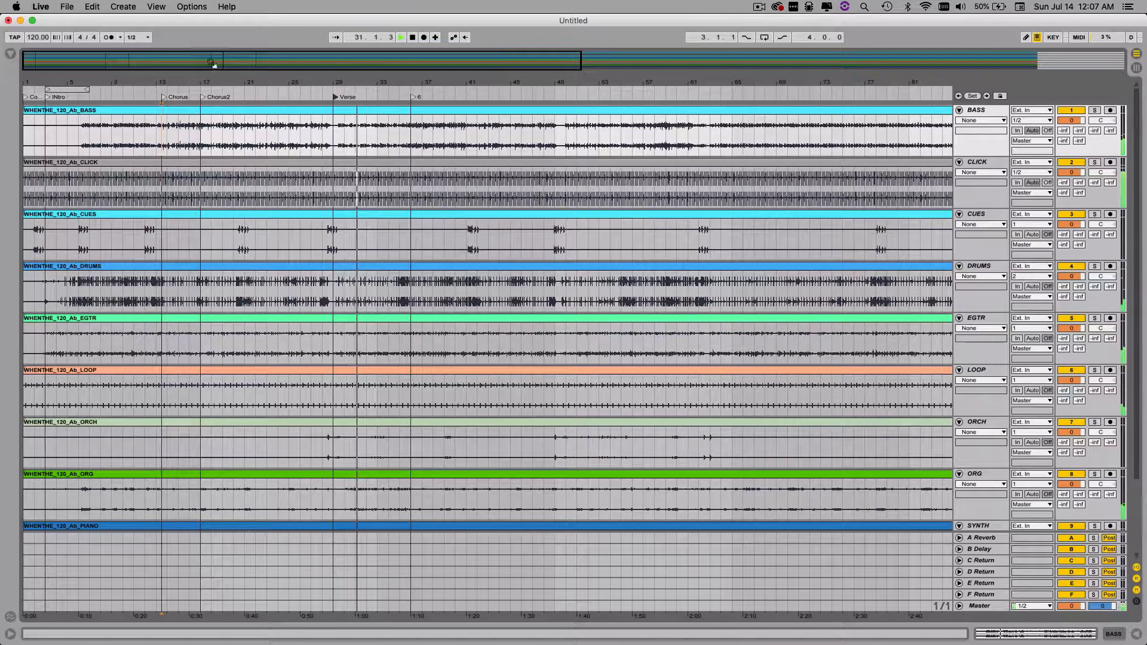
- Set the global launch quantization to 1/4, and nudge the Verse locator off bar 29 and back
click(135, 38)
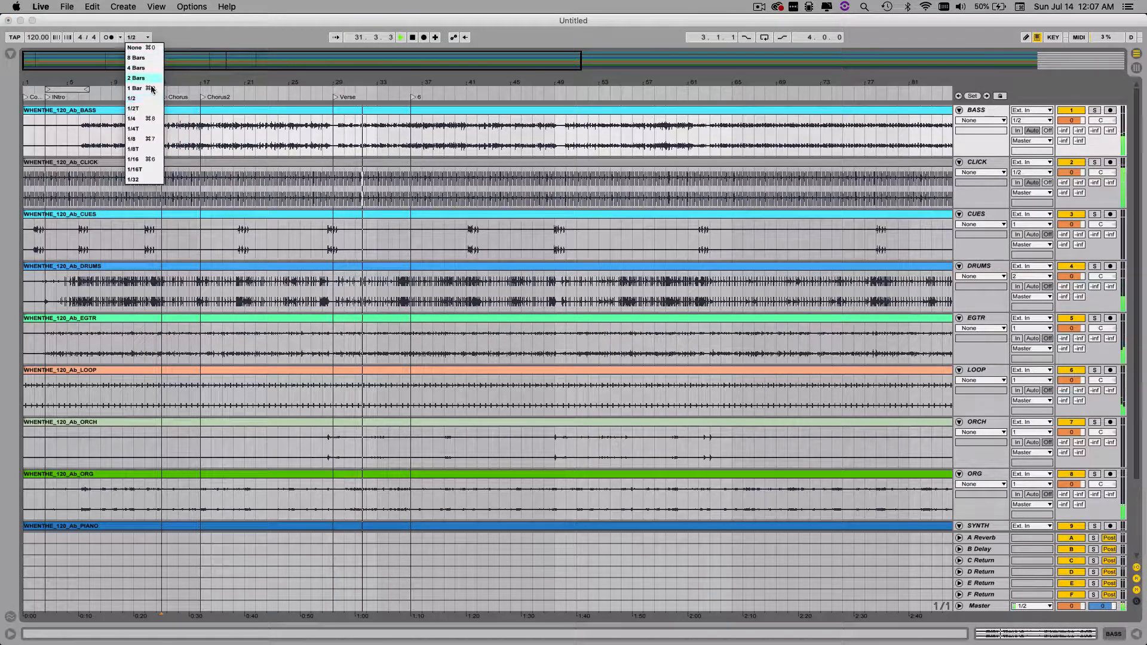
click(137, 123)
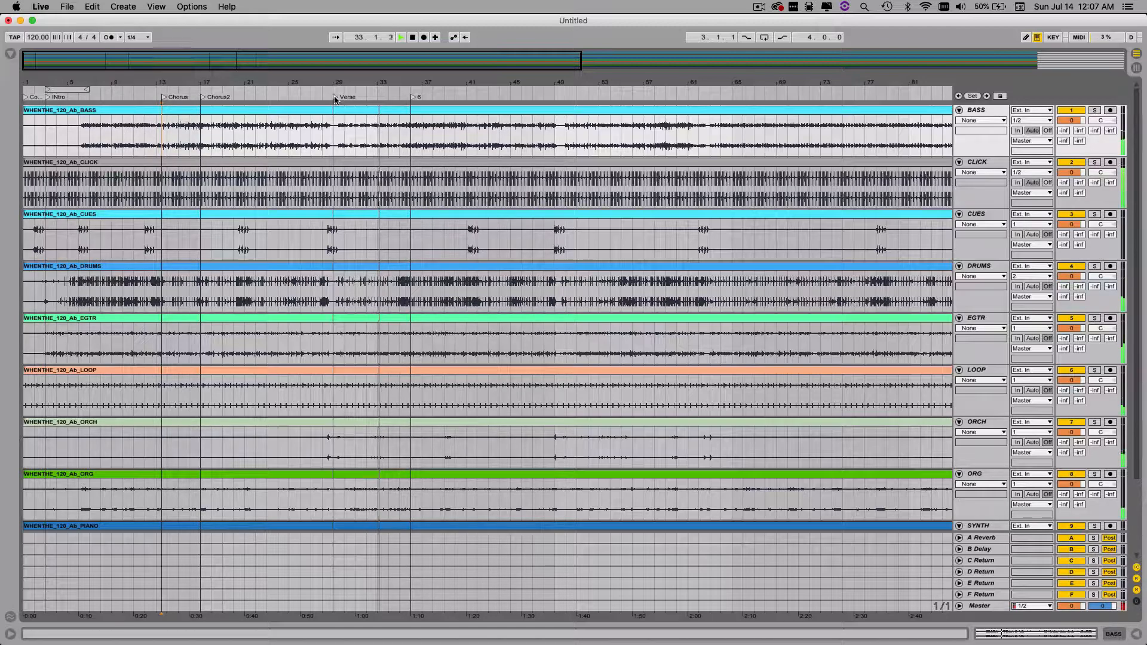
drag(336, 101, 340, 99)
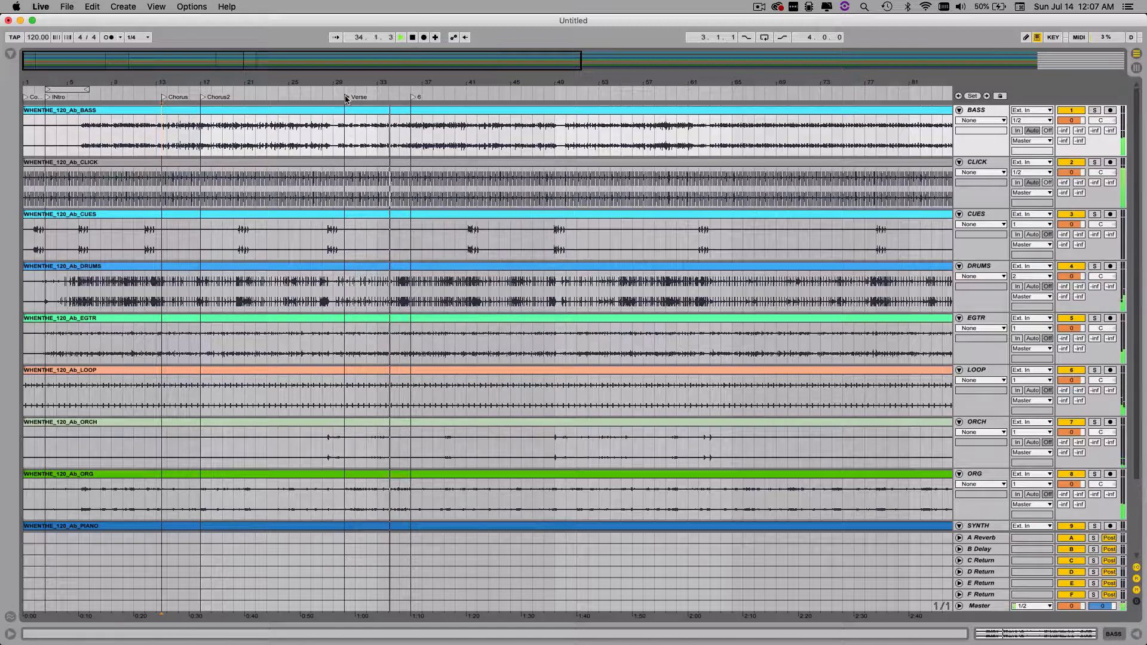
key(Left)
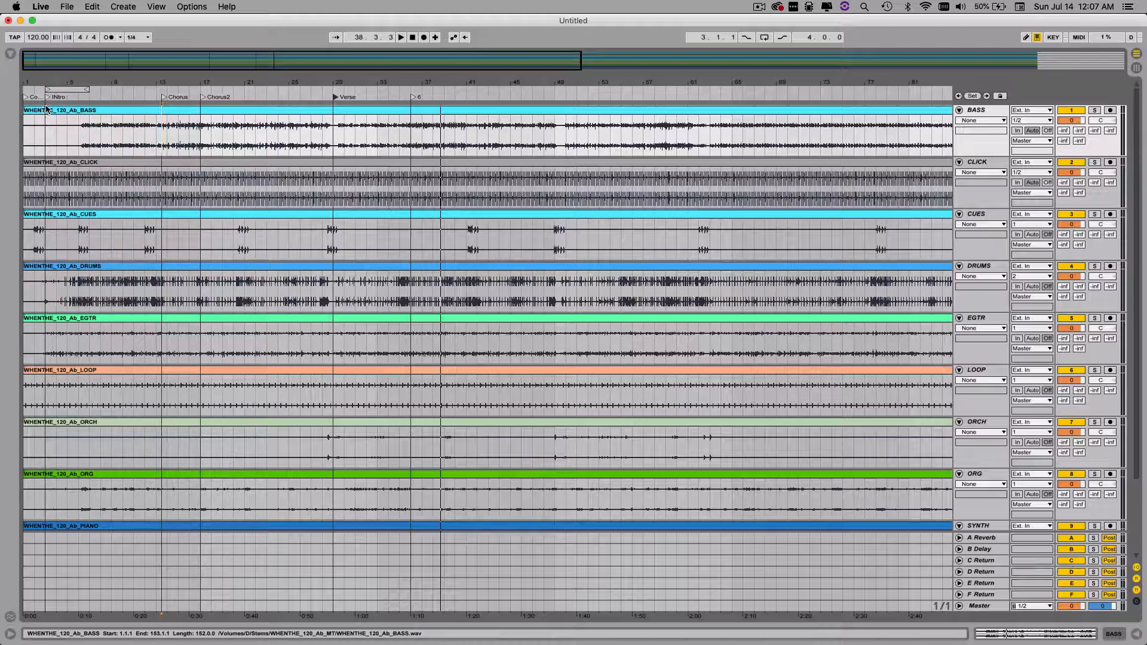
- Move the Chorus locator to bar 13
drag(171, 80, 161, 143)
drag(205, 58, 77, 60)
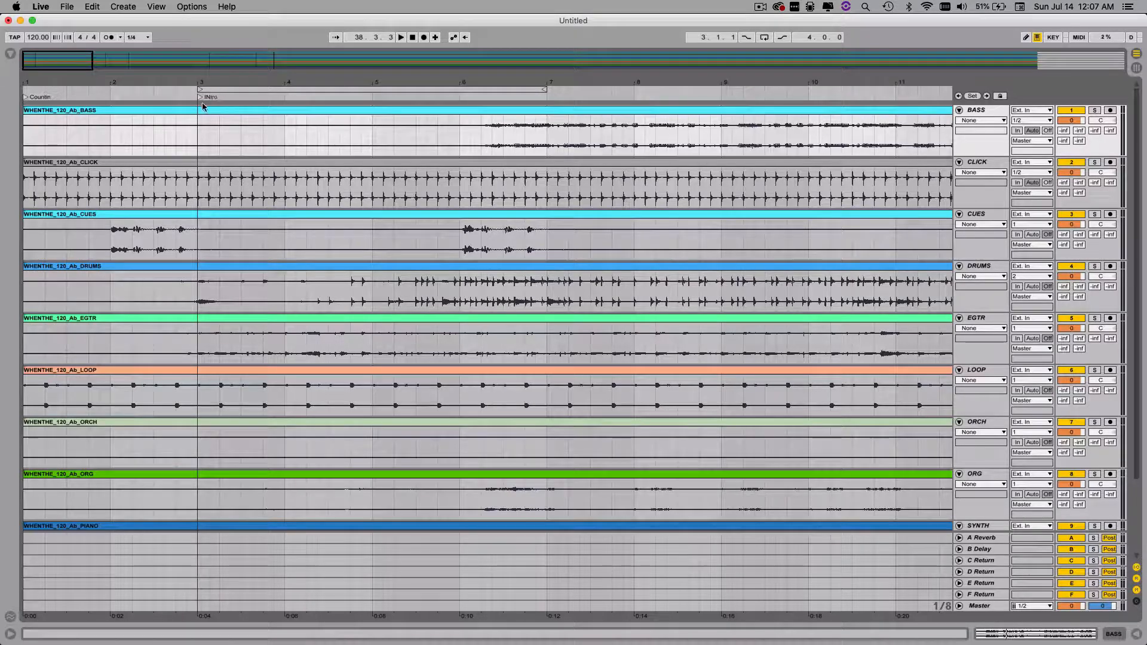
drag(57, 63, 61, 62)
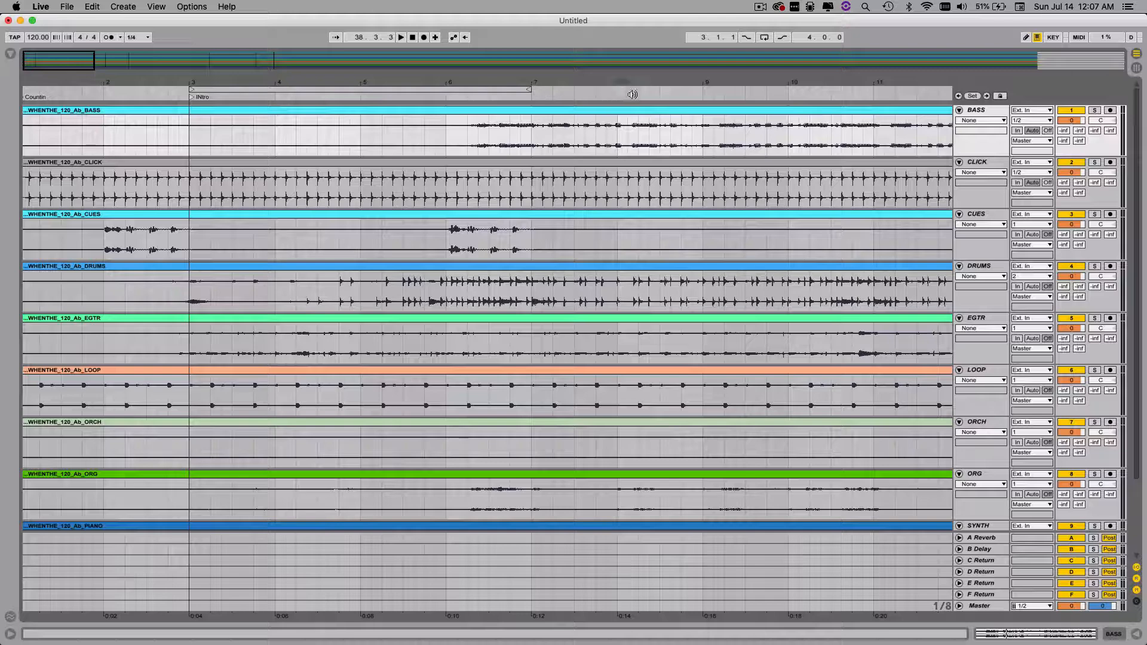
drag(57, 63, 93, 62)
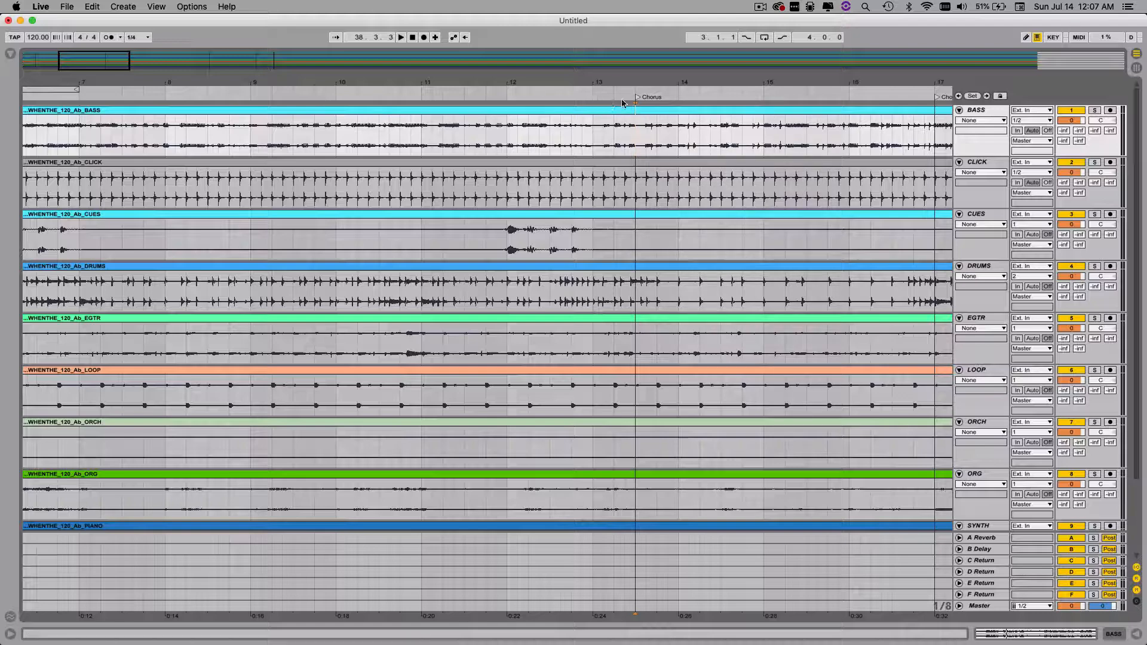
drag(636, 98, 594, 99)
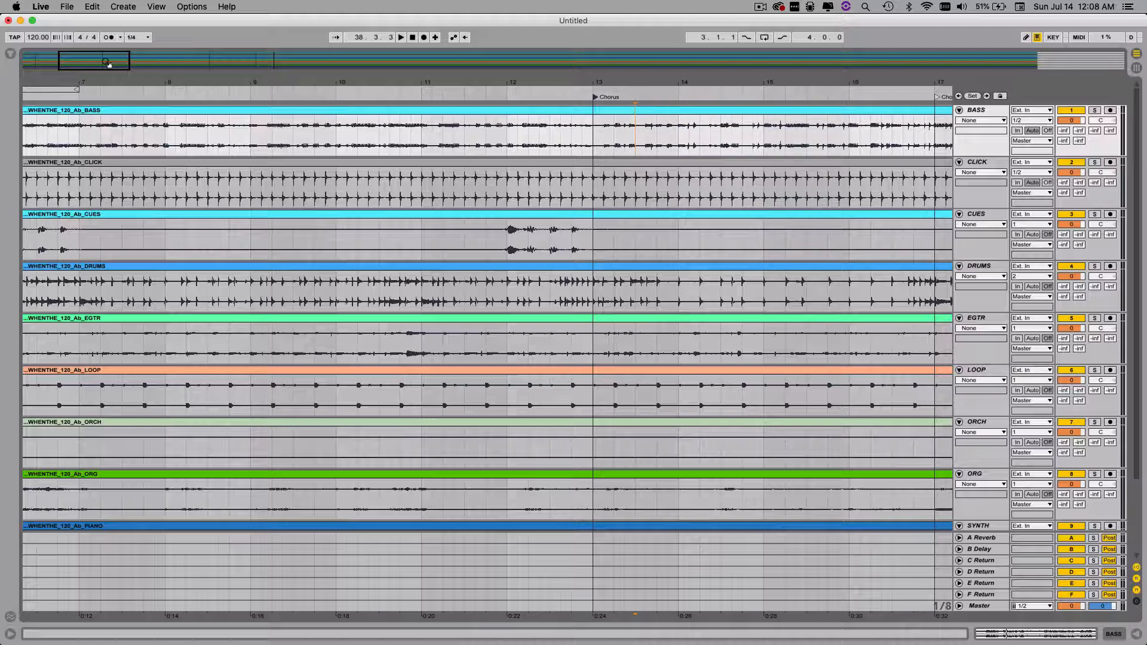
drag(108, 63, 69, 63)
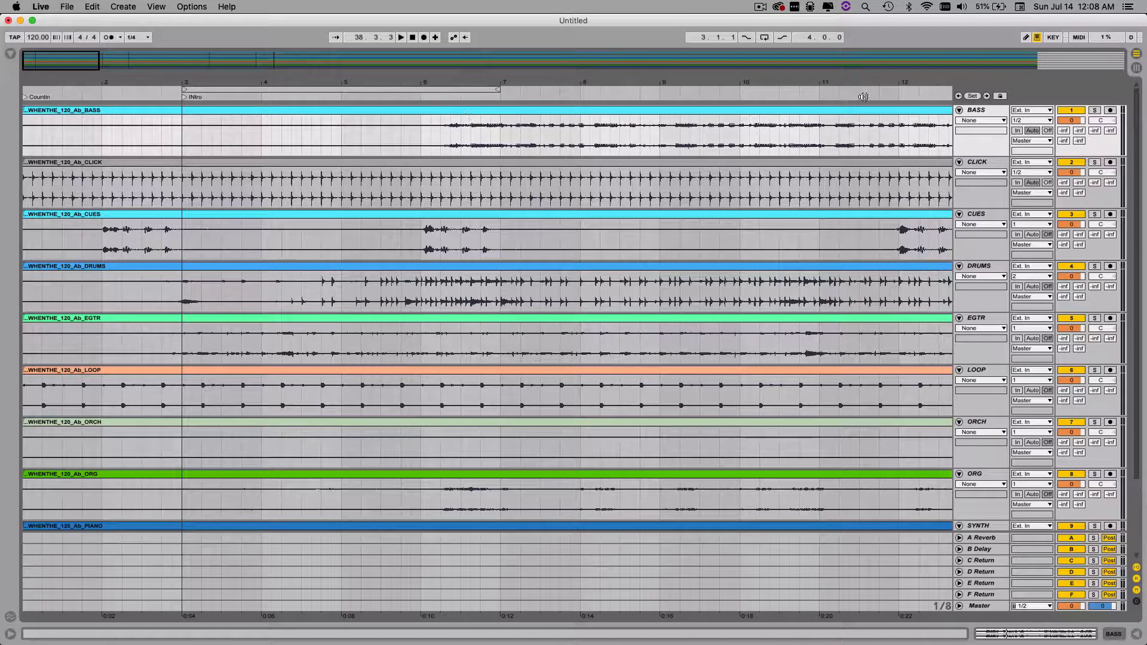
drag(72, 64, 72, 21)
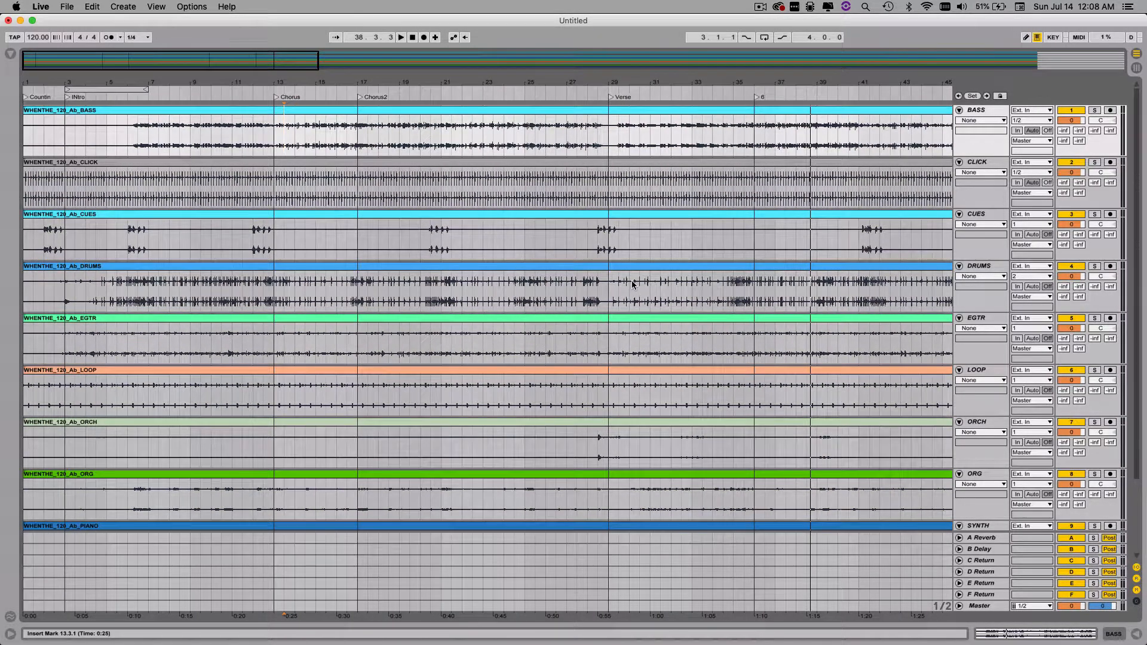
- Show the Session View, hide its browser and return to the Arrangement View
key(Tab)
key(Tab)
key(Tab)
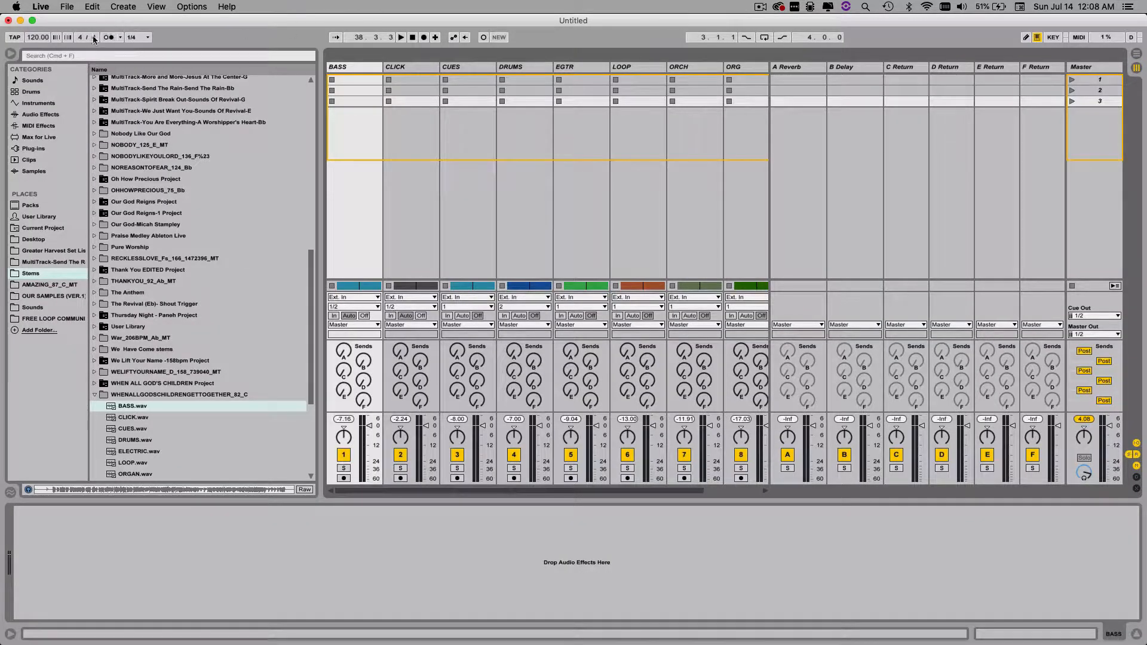
click(10, 53)
key(Tab)
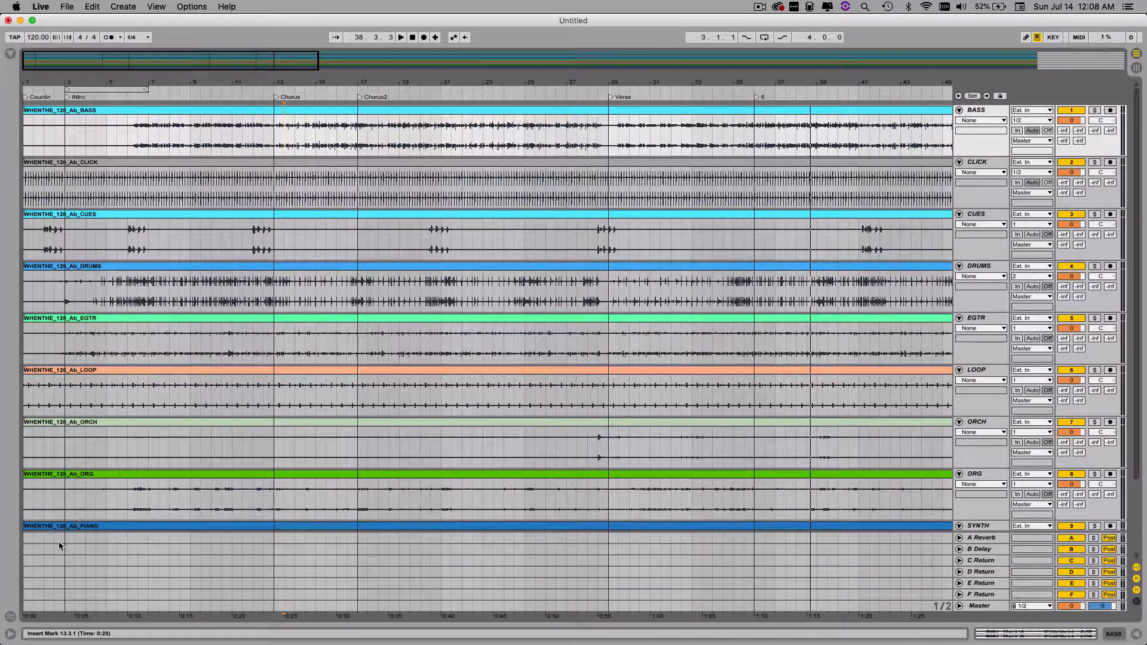
- Split the clips on all stem tracks at the INtro locator (bar 3) and the Chorus locator (bar 13)
drag(61, 539, 1, 157)
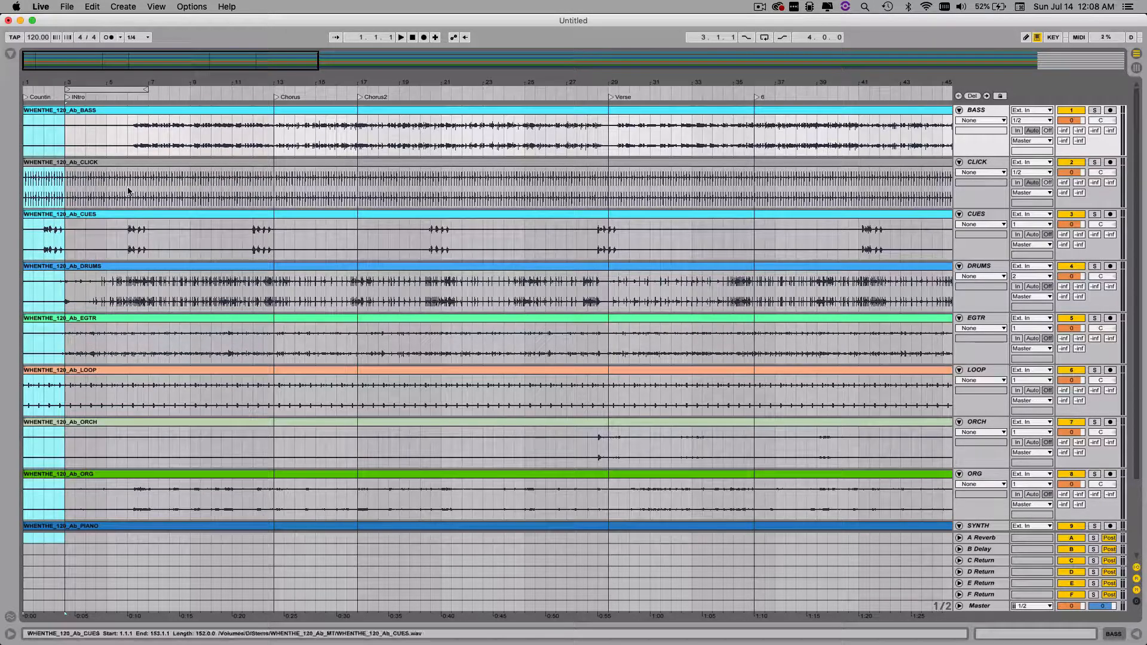
click(92, 7)
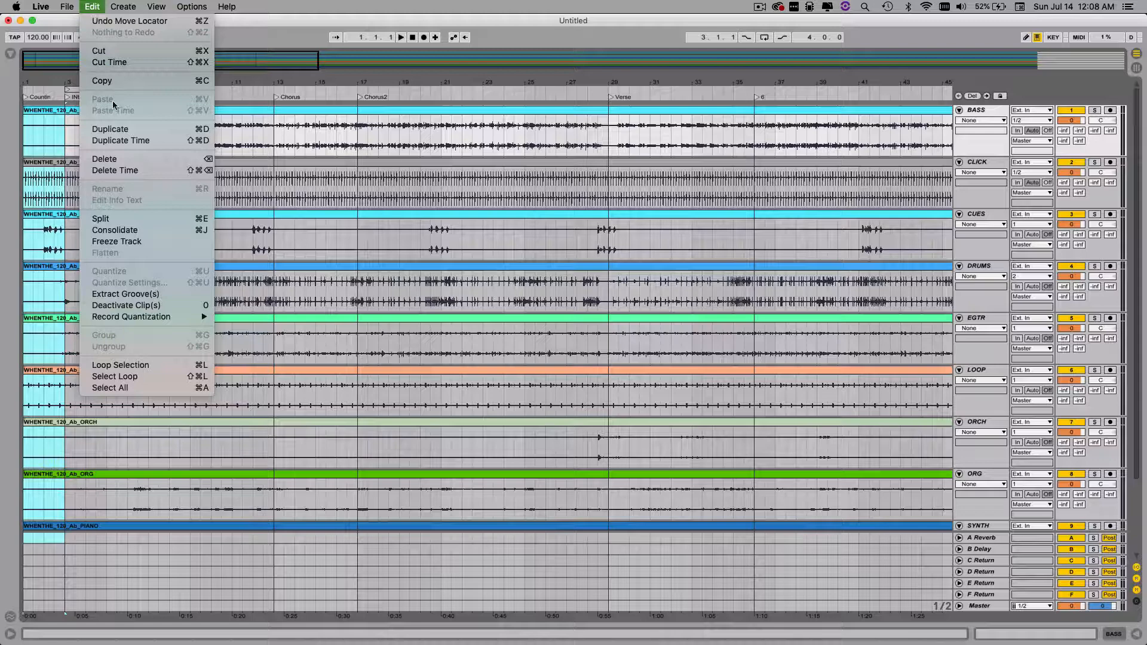
click(292, 27)
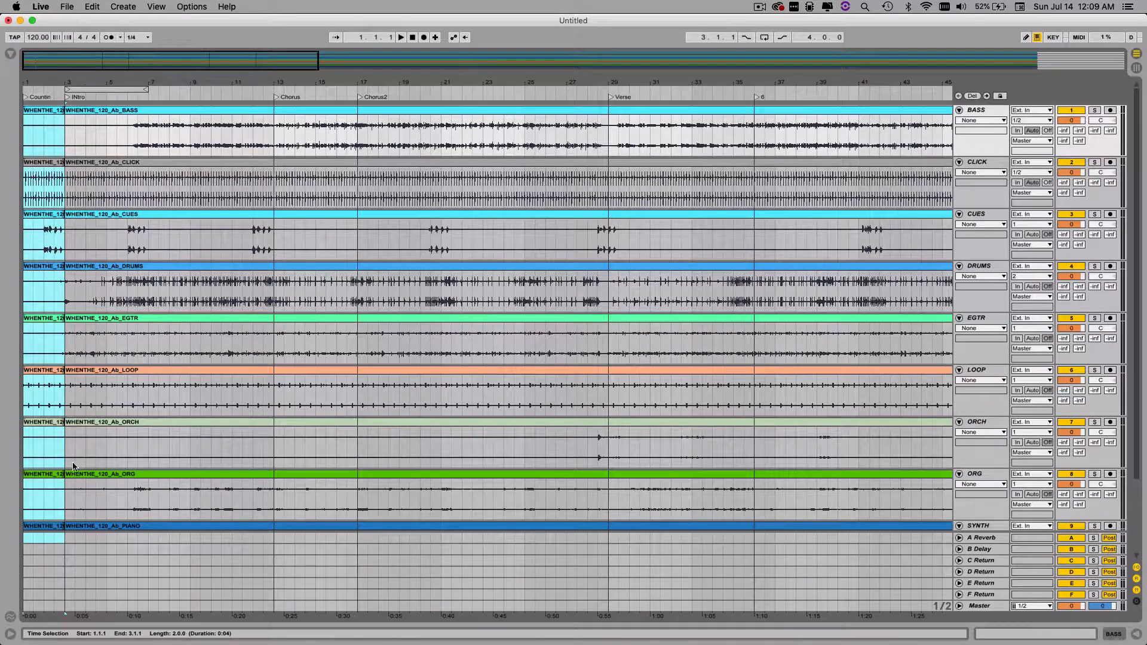
drag(66, 540, 275, 113)
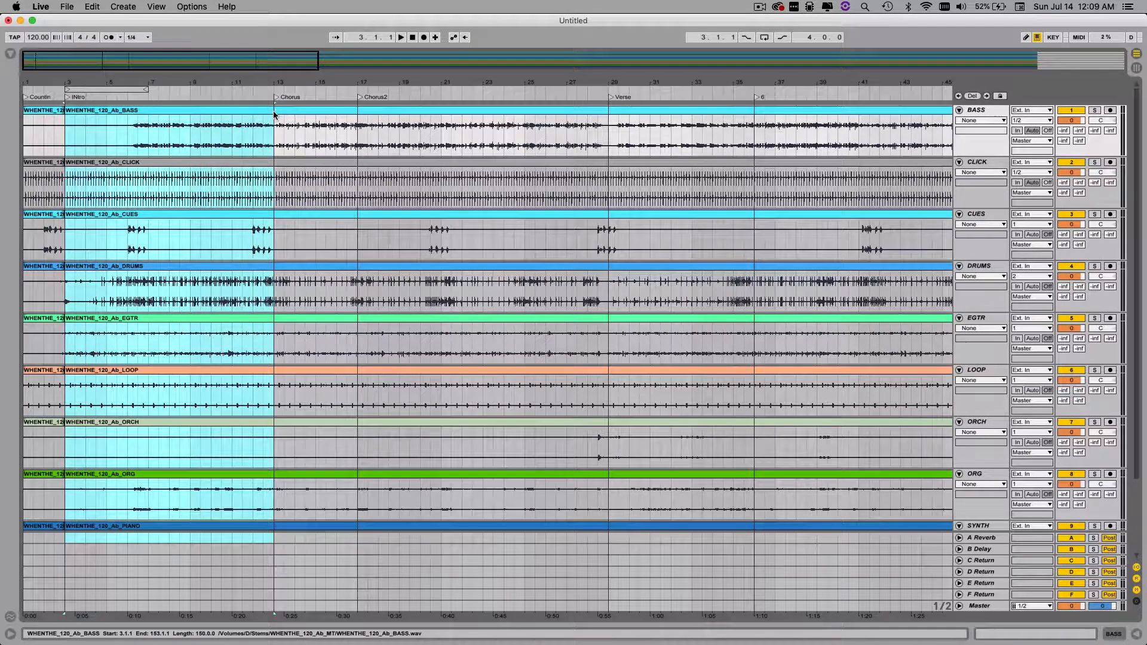
key(super+e)
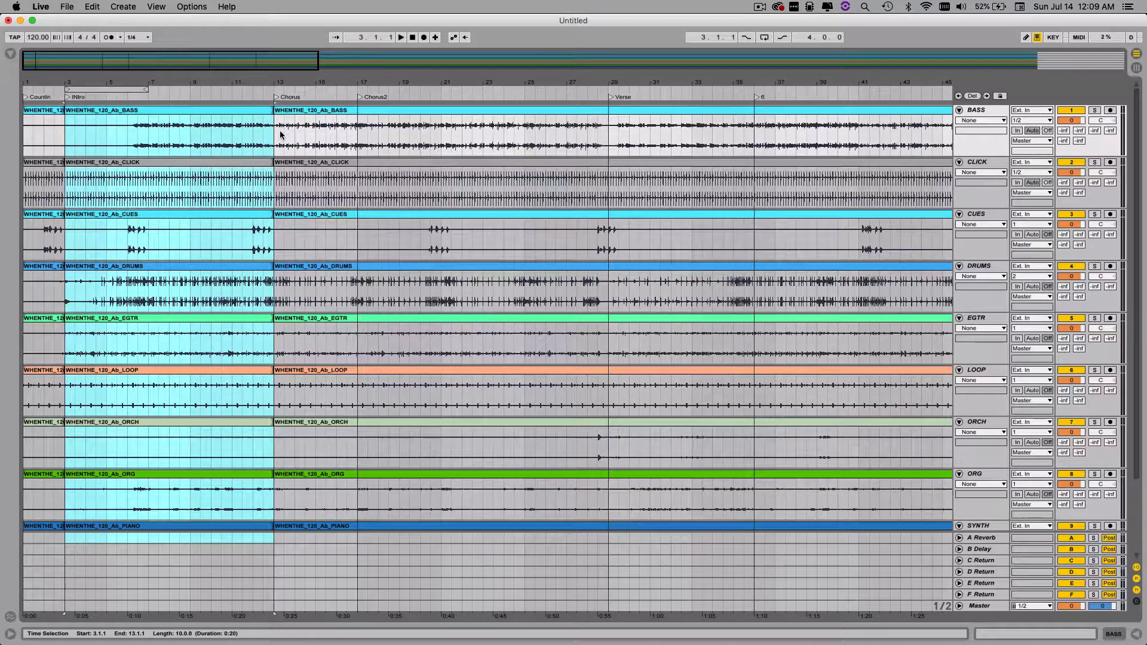
- Split the clips on all stem tracks at the Chorus2 locator (bar 17) and the Verse locator (bar 29)
drag(274, 550, 273, 97)
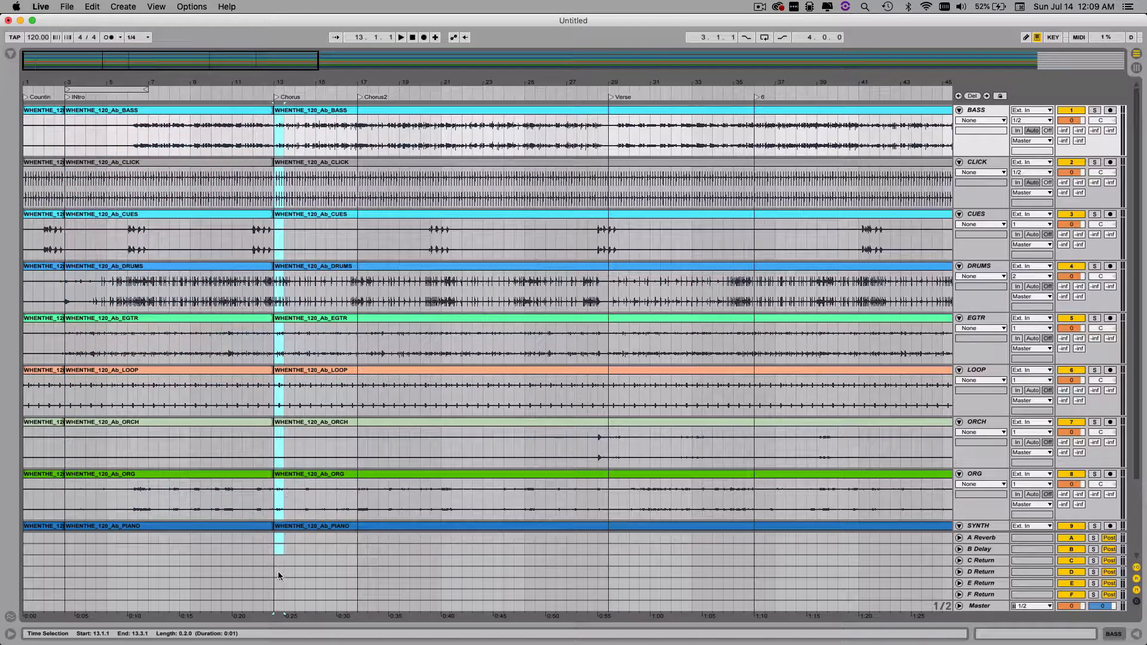
click(273, 550)
drag(275, 550, 357, 111)
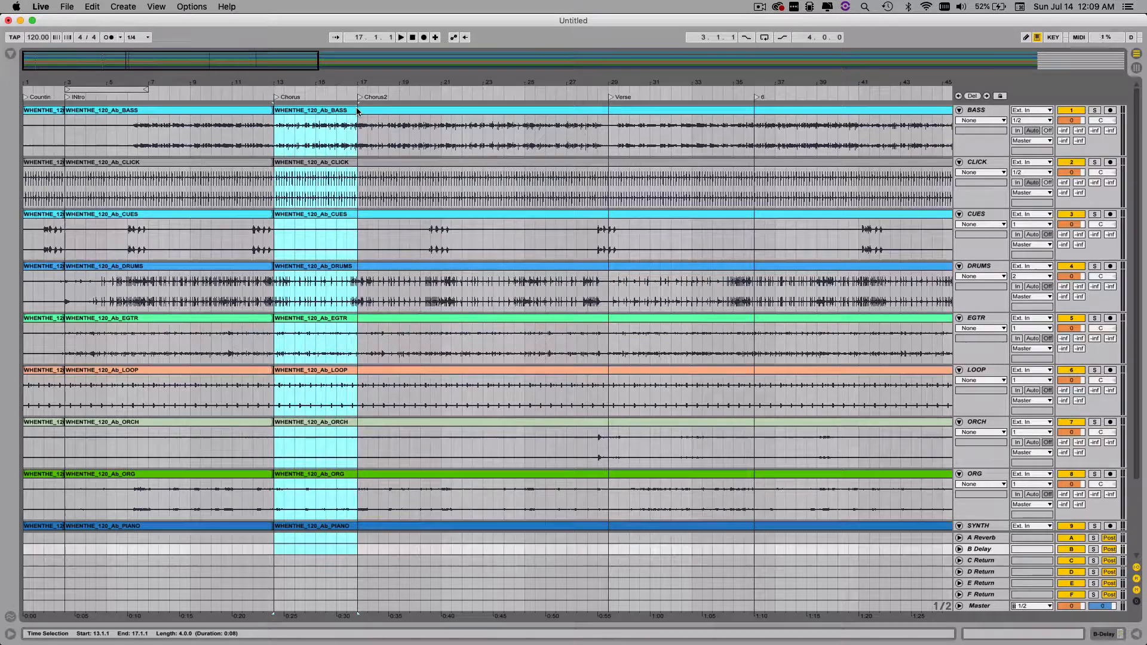
key(super+e)
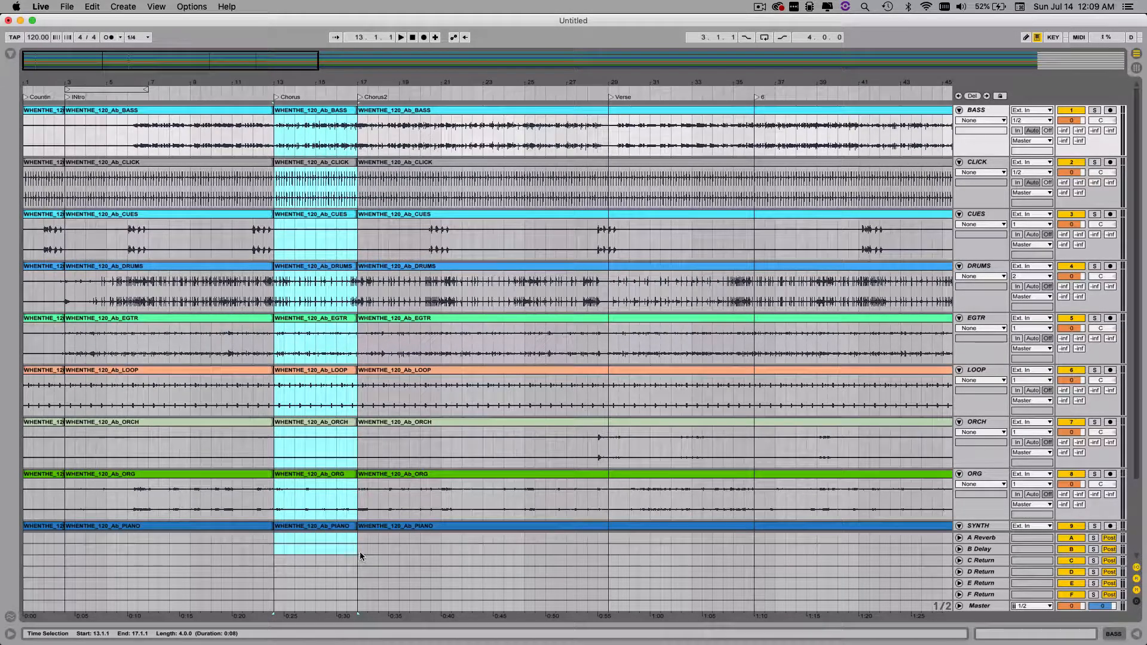
drag(360, 551, 607, 123)
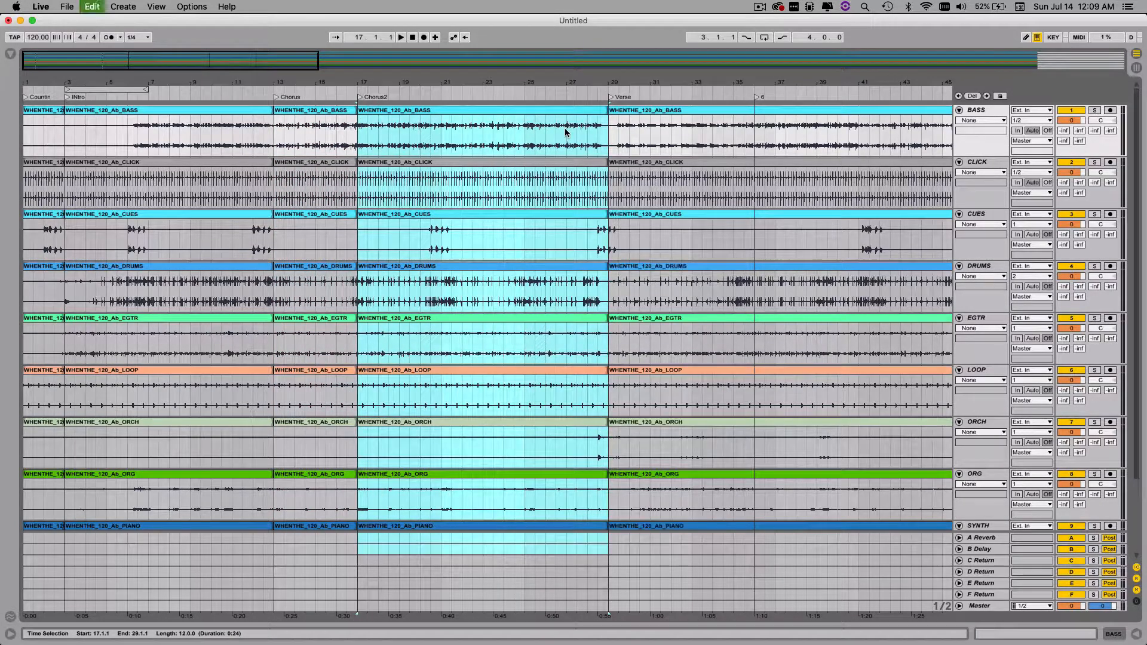
key(super+e)
drag(617, 545, 716, 118)
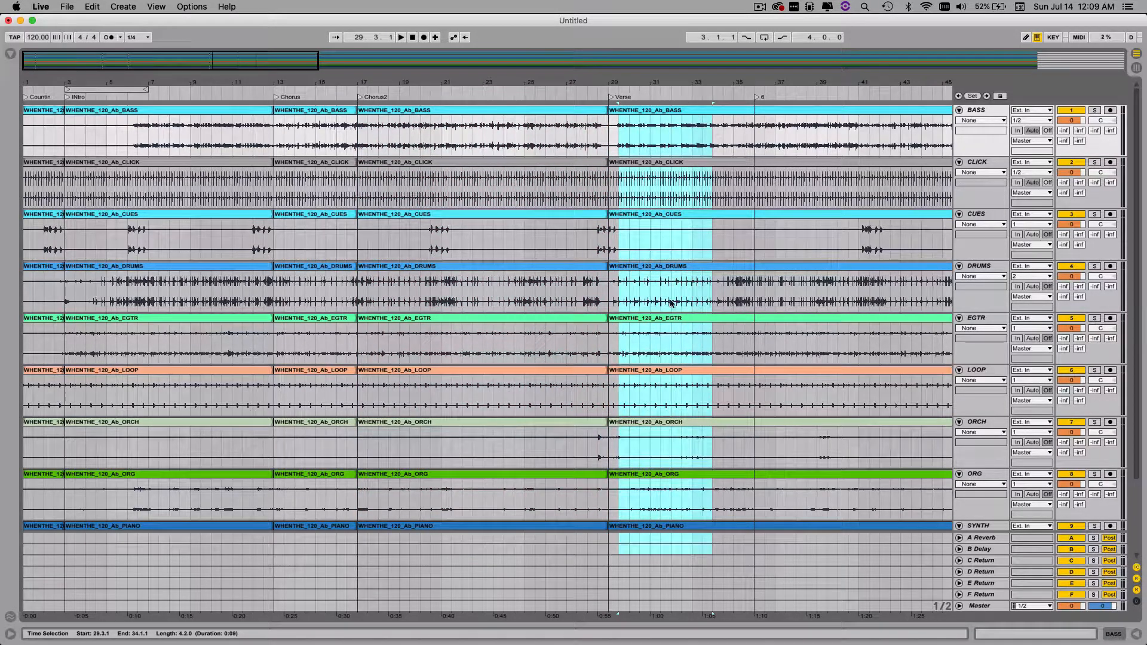
click(608, 547)
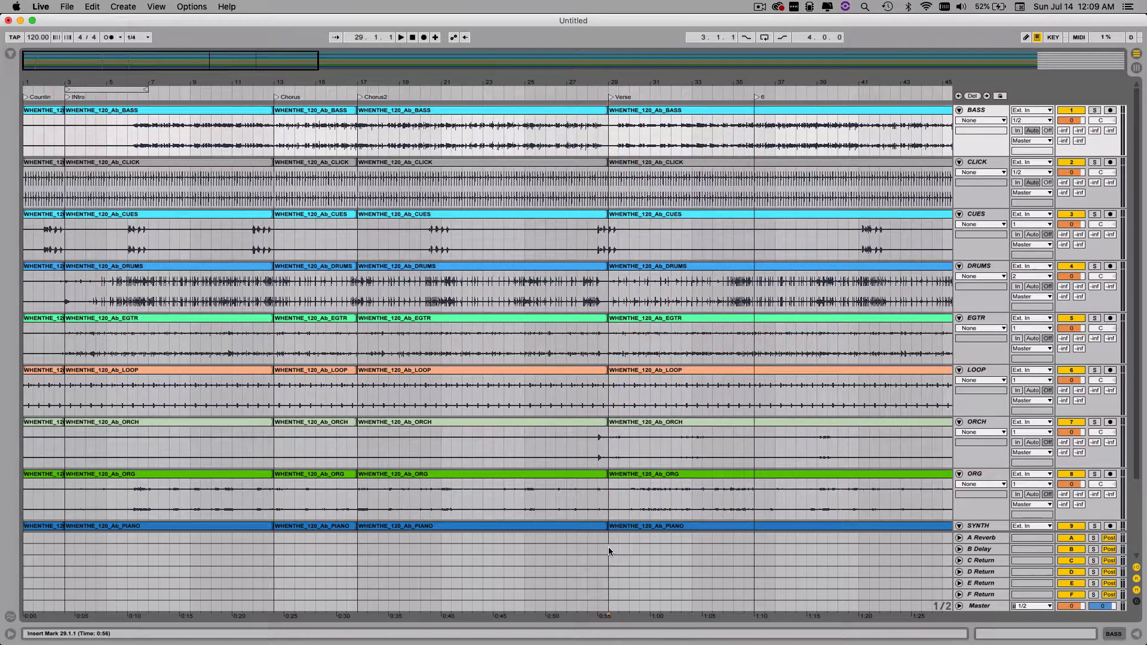
click(615, 527)
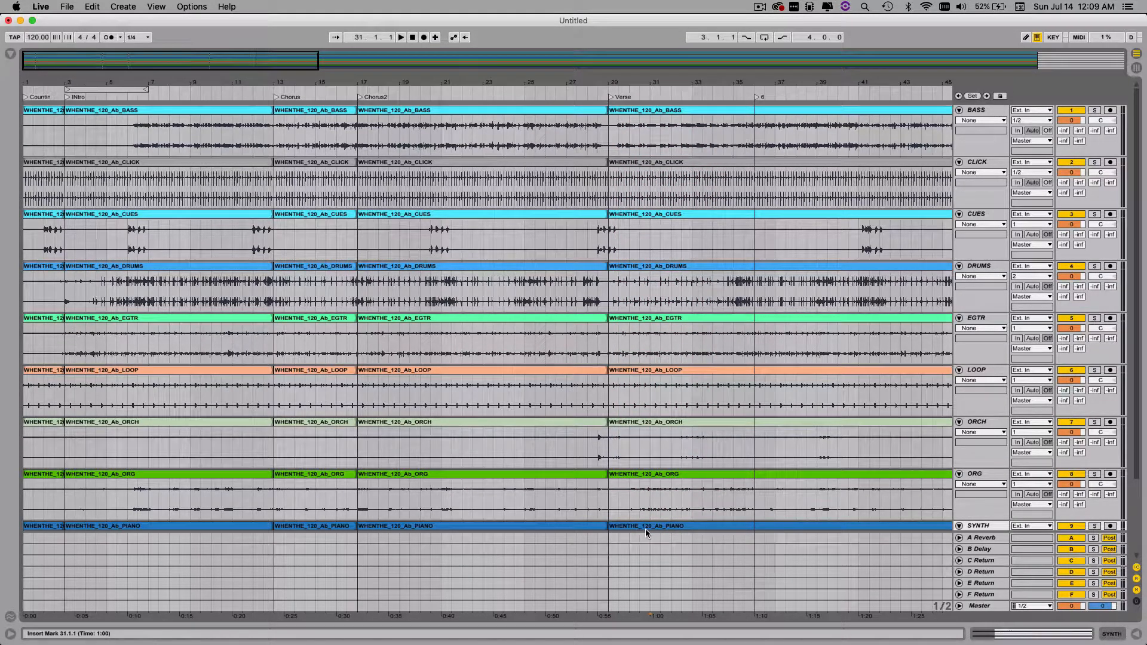
click(611, 538)
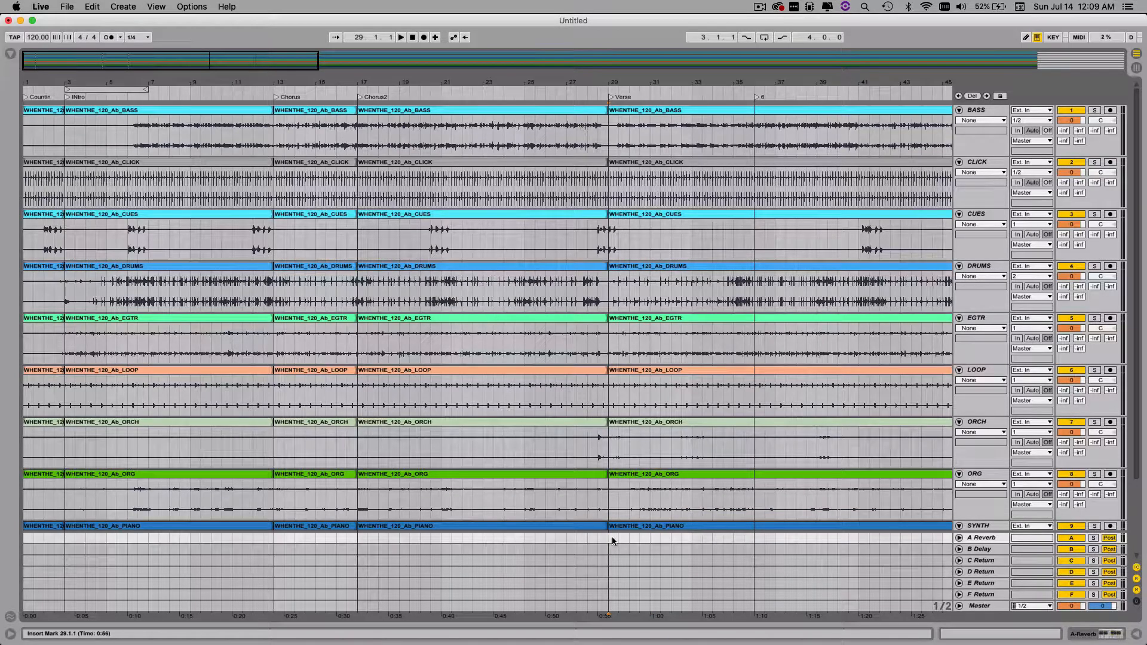
shift+click(753, 112)
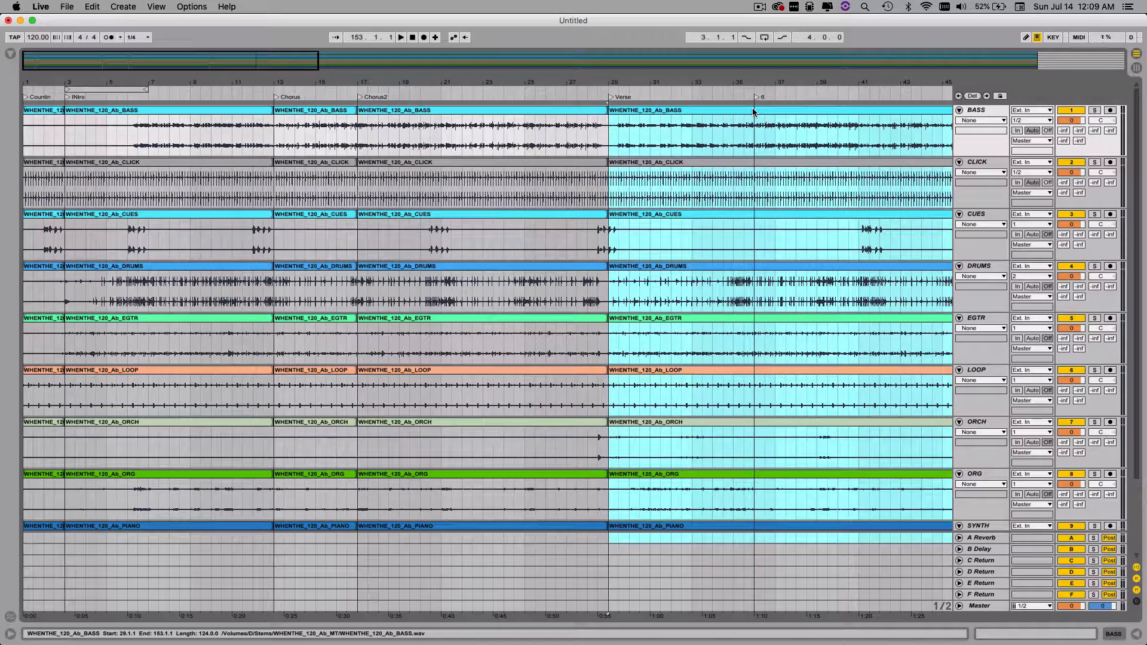
click(672, 495)
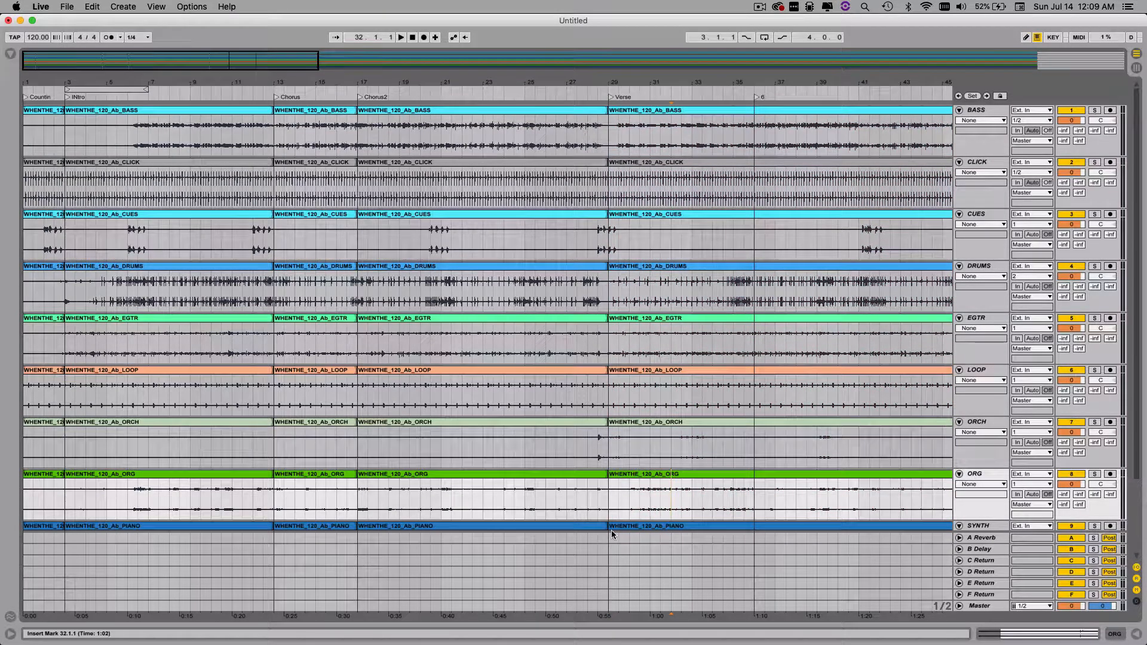
click(611, 527)
drag(612, 538, 614, 507)
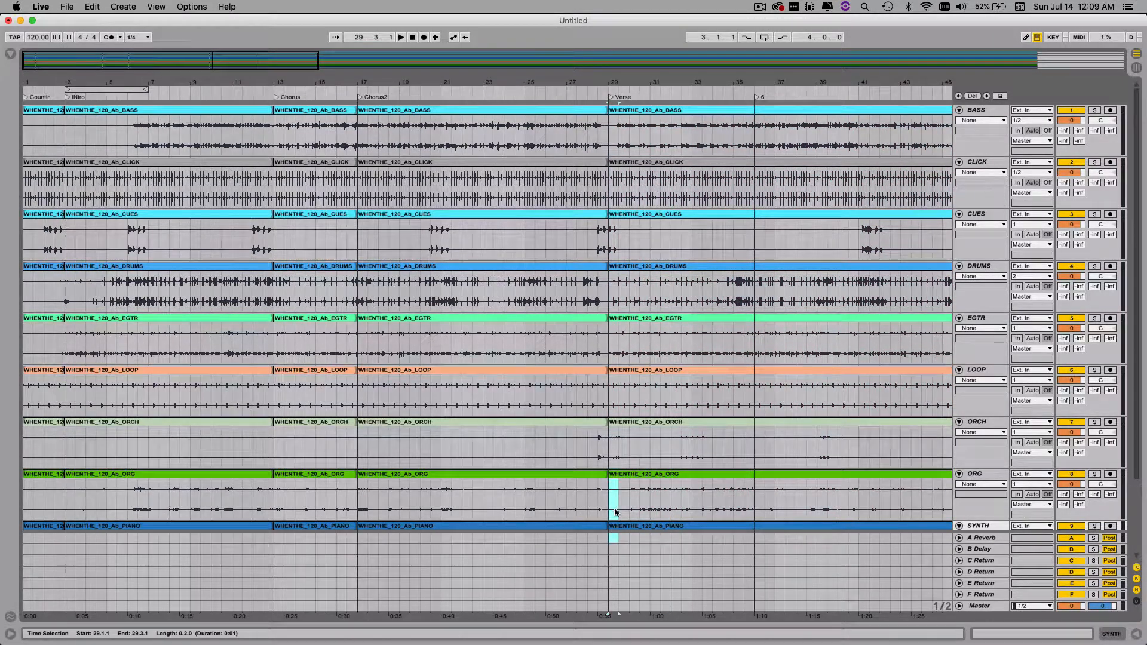
- Select bars 29 to 36 across all stem tracks and split the clips at locator 6 (bar 36)
scroll(614, 512, down, 2)
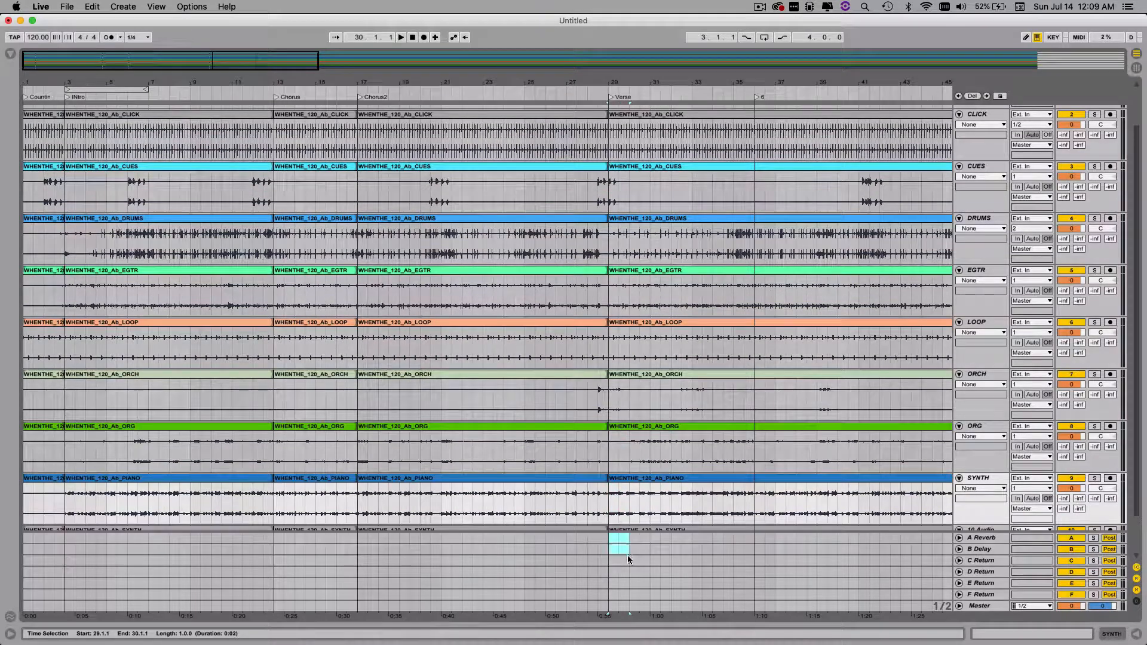
click(621, 540)
scroll(649, 436, down, 2)
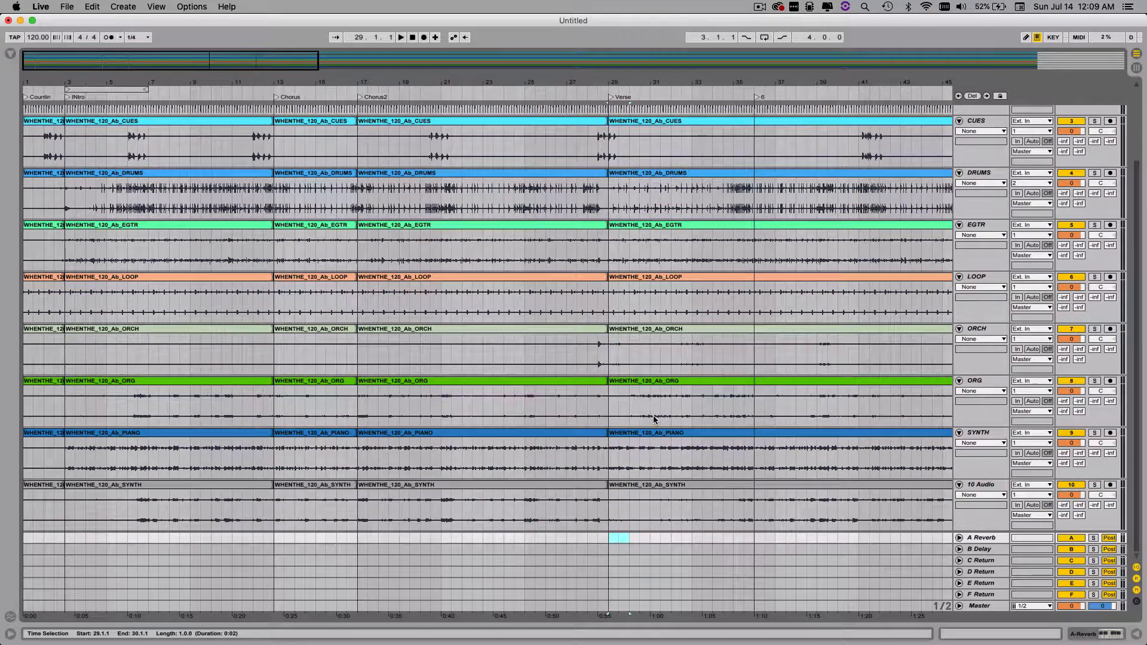
click(263, 525)
click(235, 484)
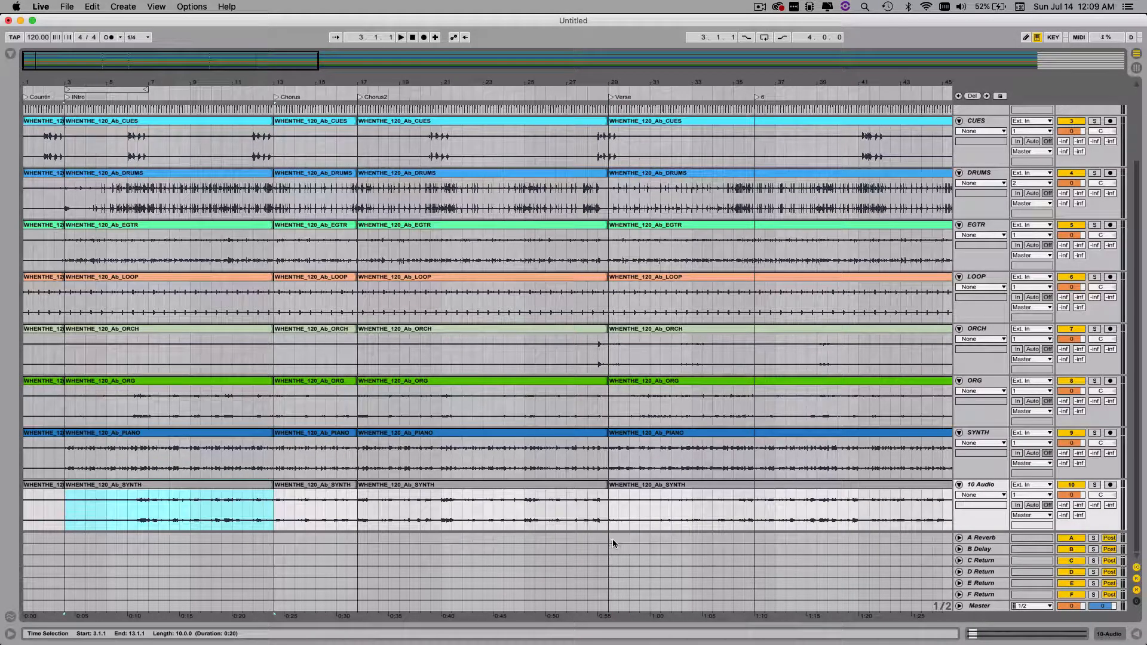
drag(614, 540, 620, 204)
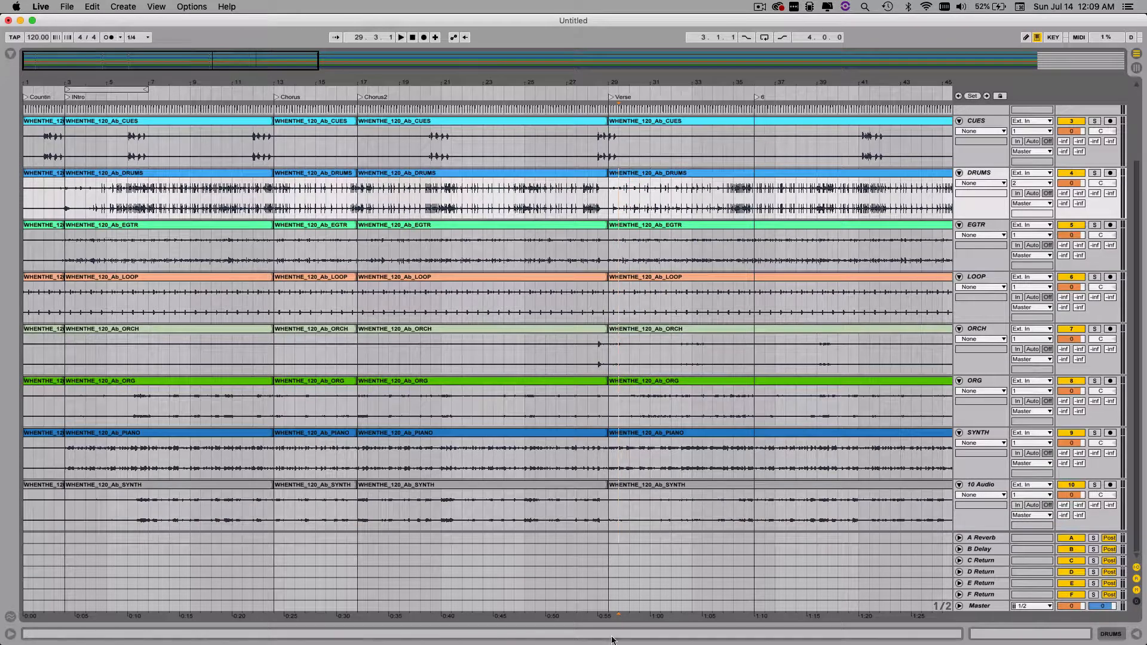
drag(610, 541, 577, 219)
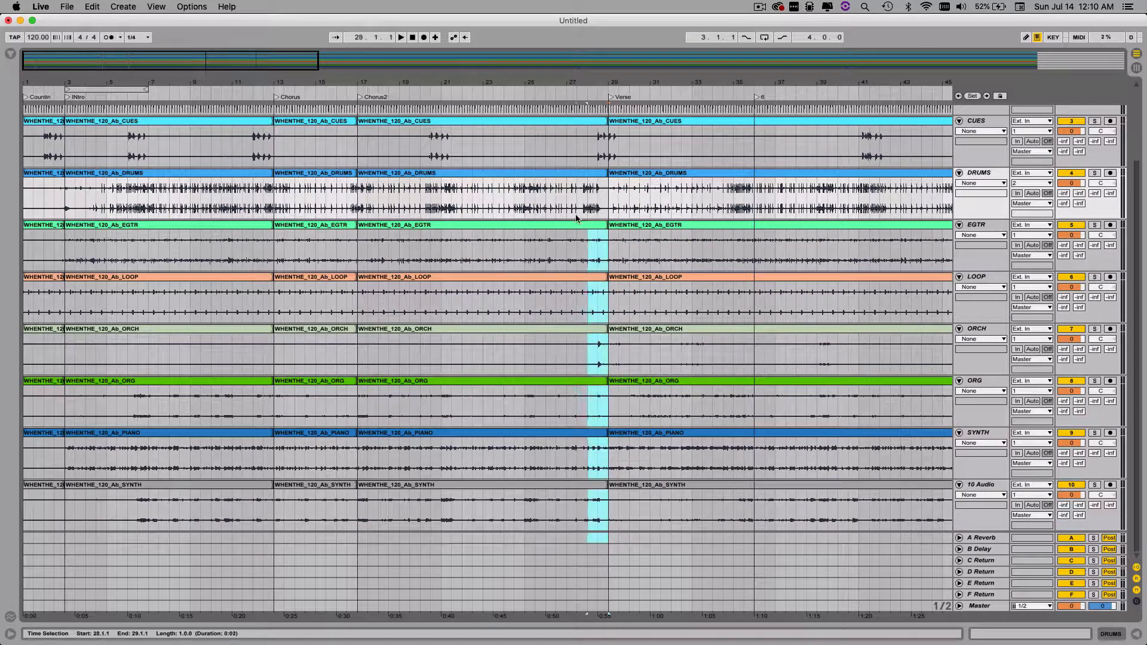
drag(609, 108, 751, 92)
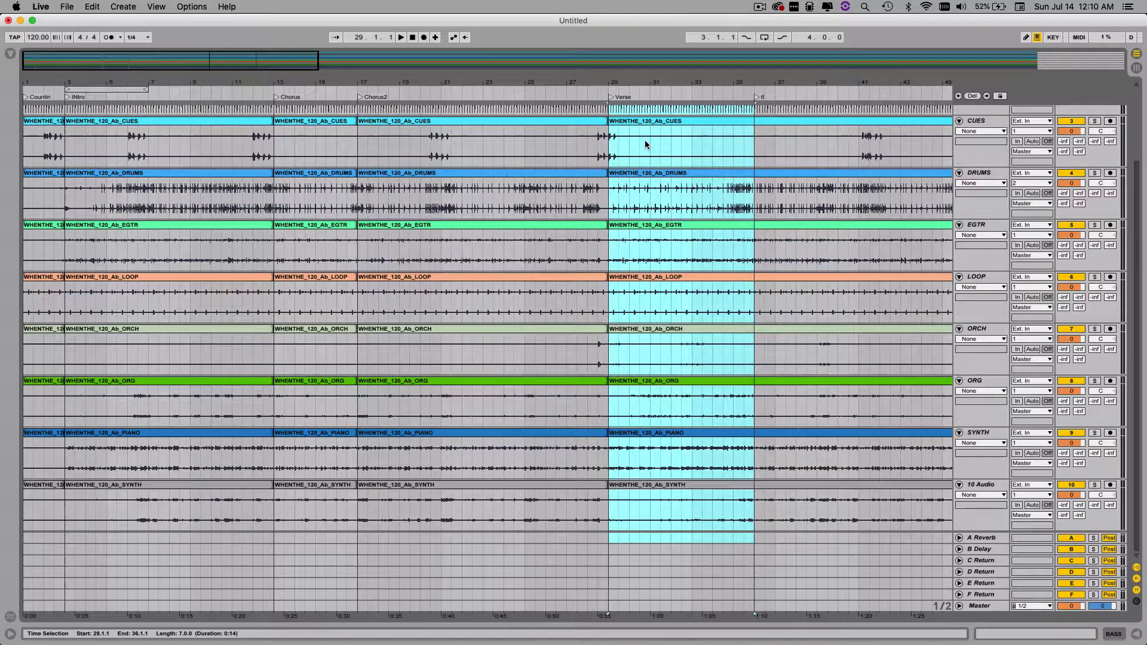
key(super+e)
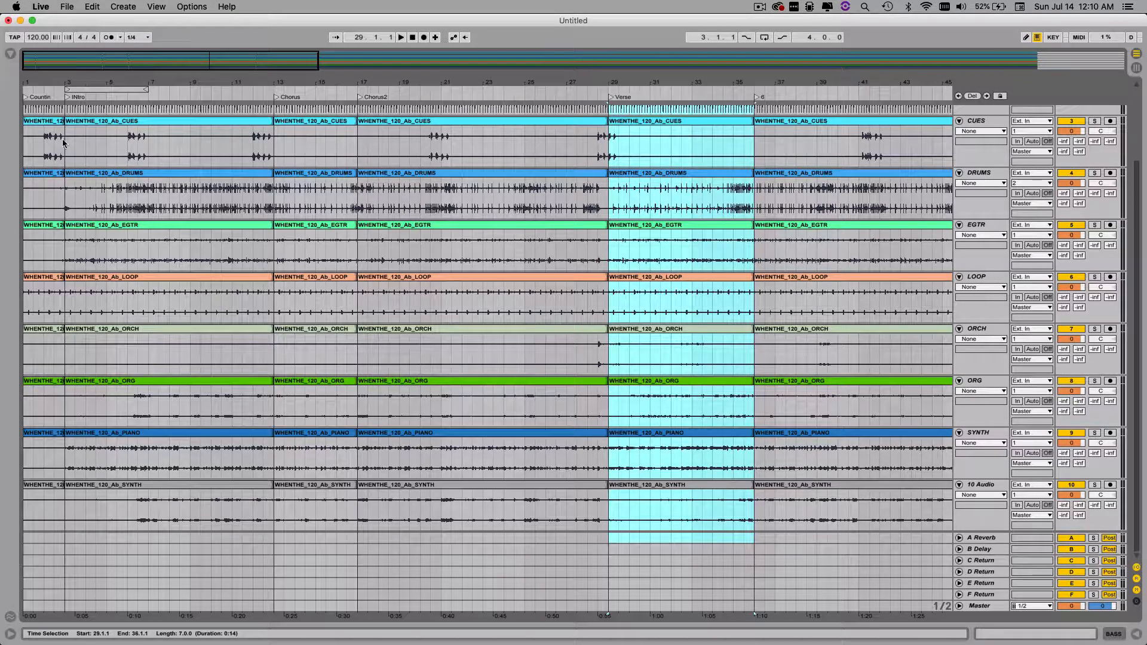
key(Tab)
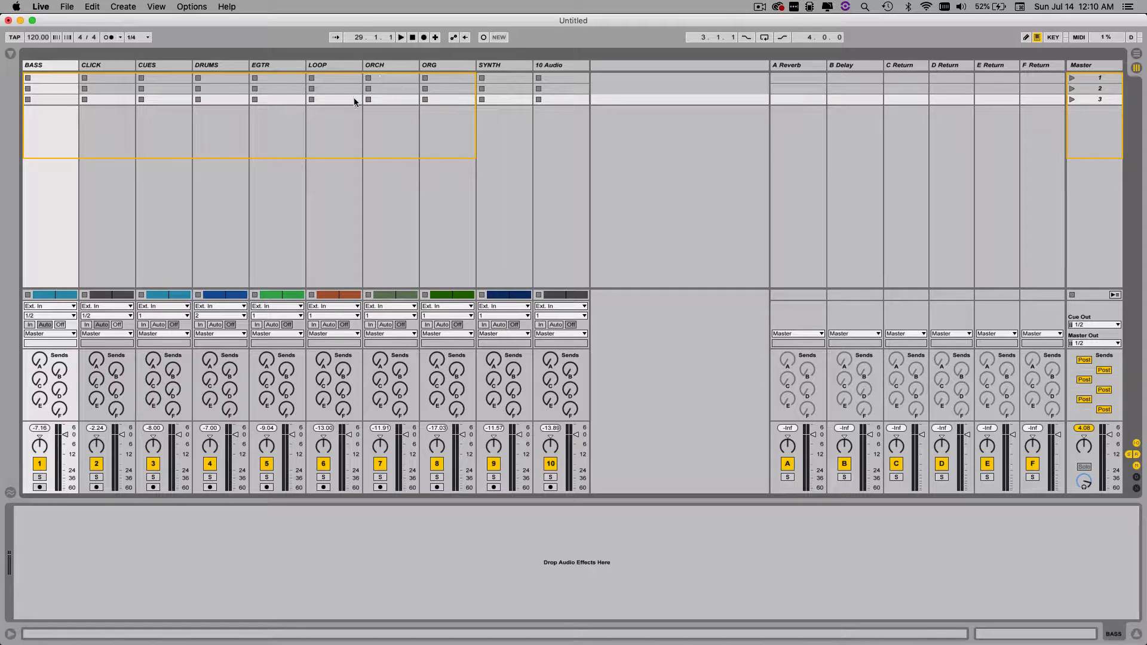
key(Tab)
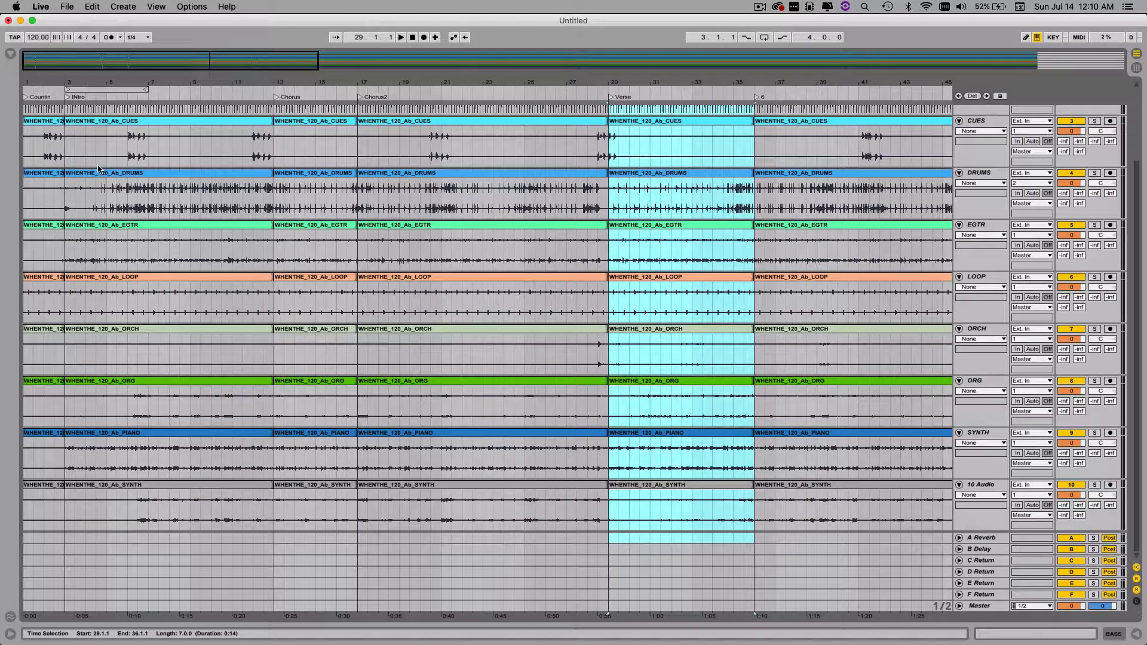
click(49, 124)
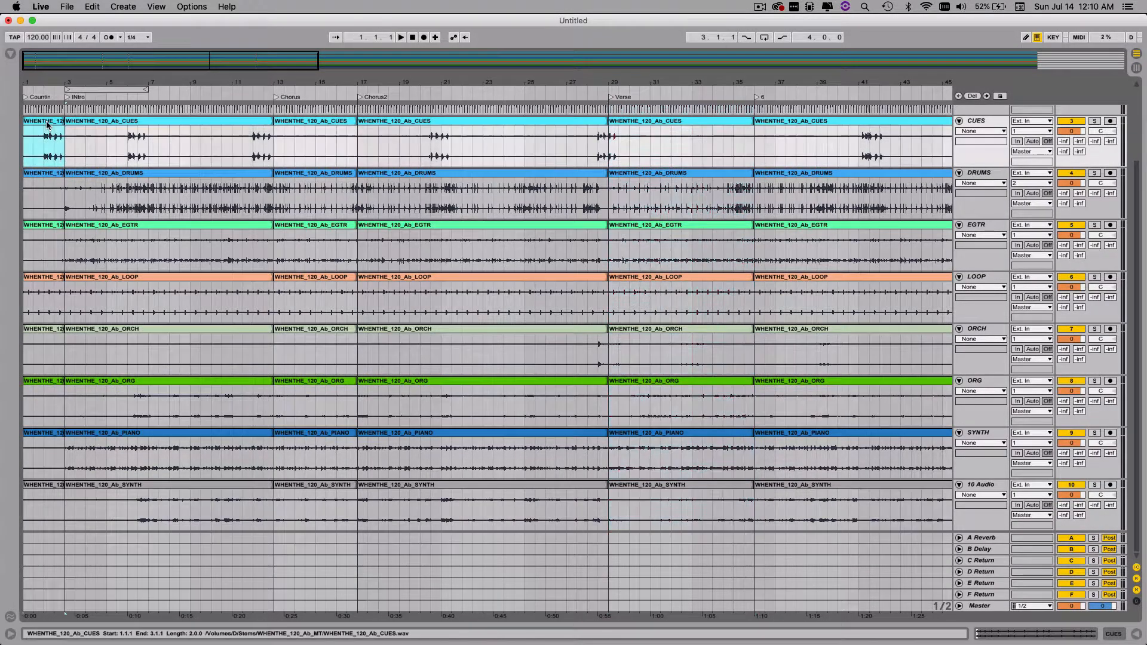
click(991, 122)
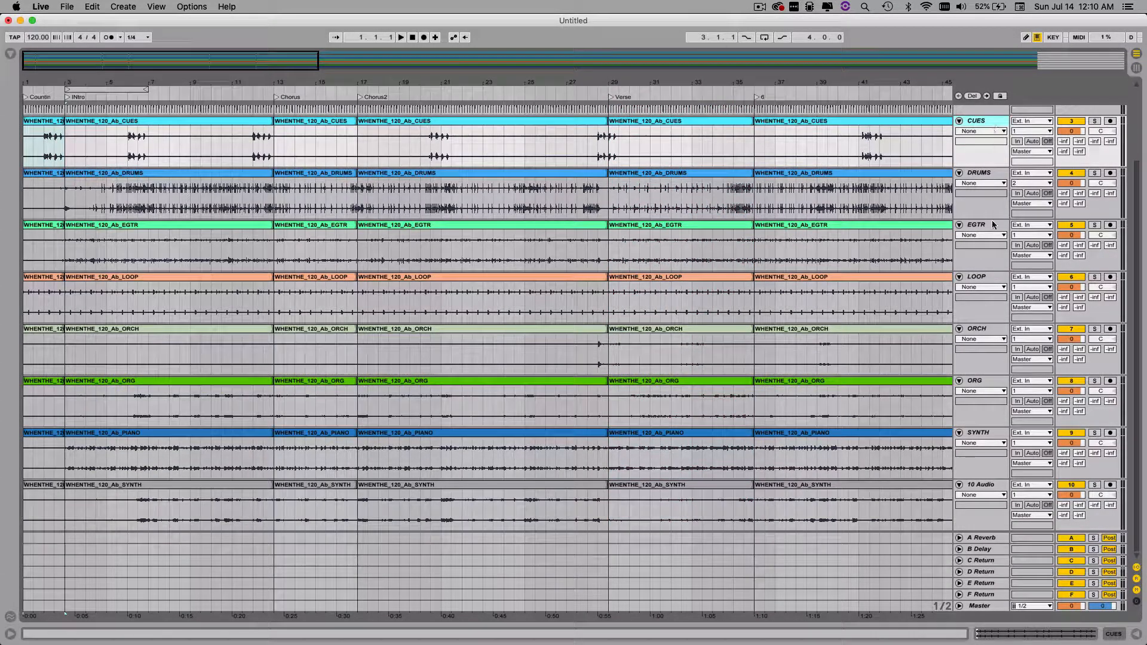
click(992, 485)
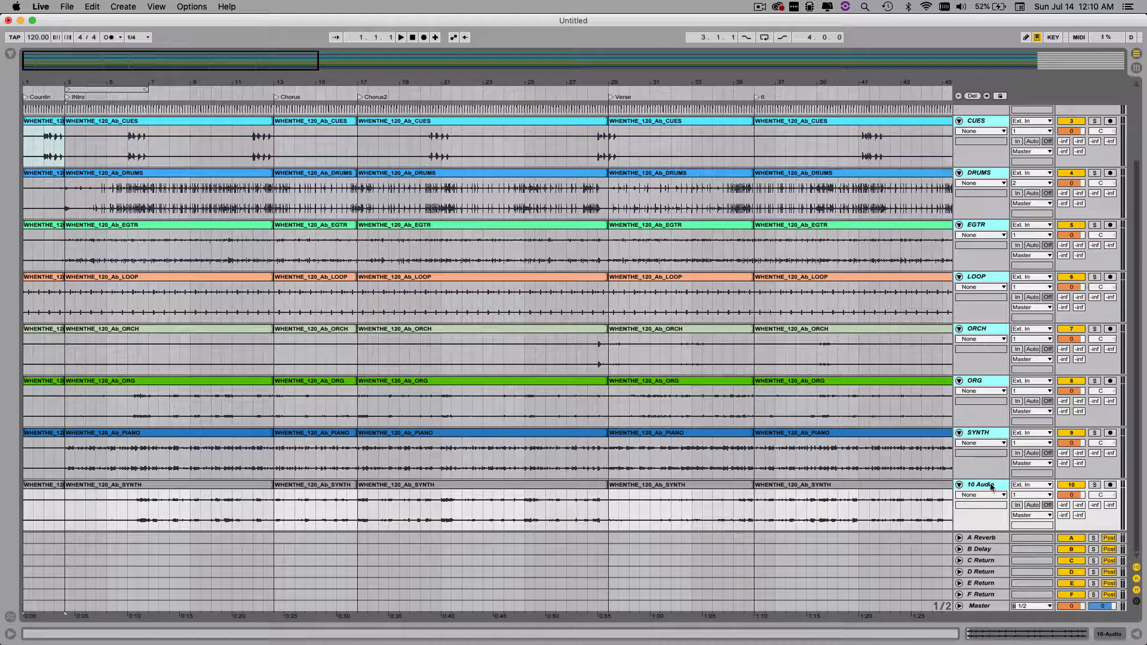
- Rename the track holding the piano stem to PIANO and the 10 Audio track to SYNTH
click(981, 437)
key(super+r)
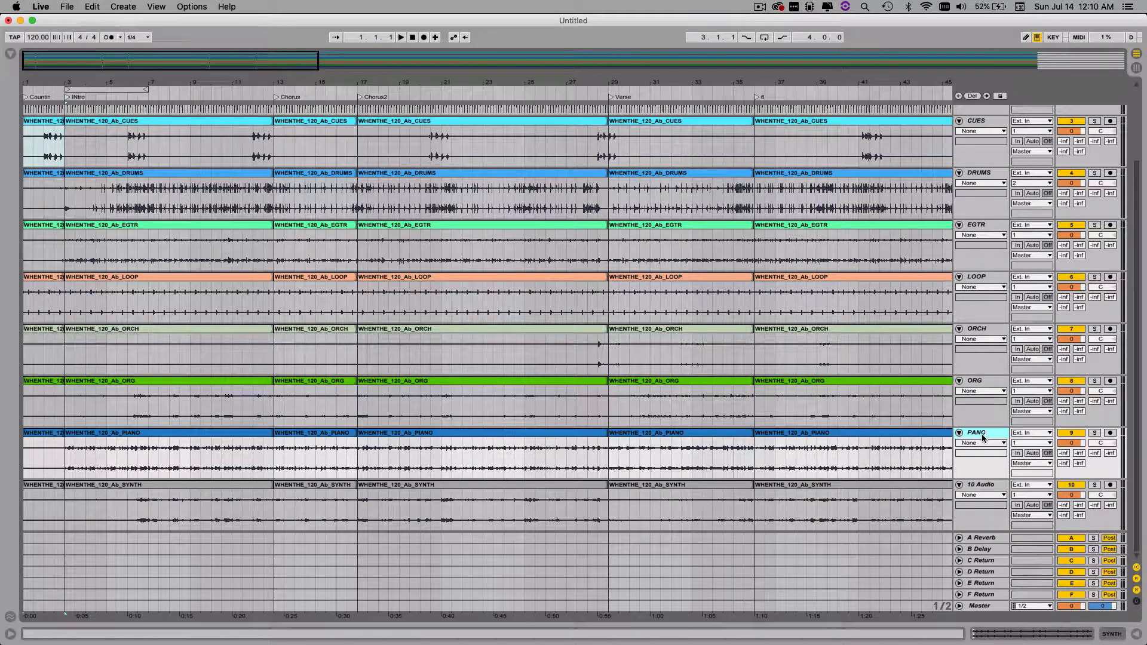
text(PIANO)
key(Return)
key(Tab)
key(Tab)
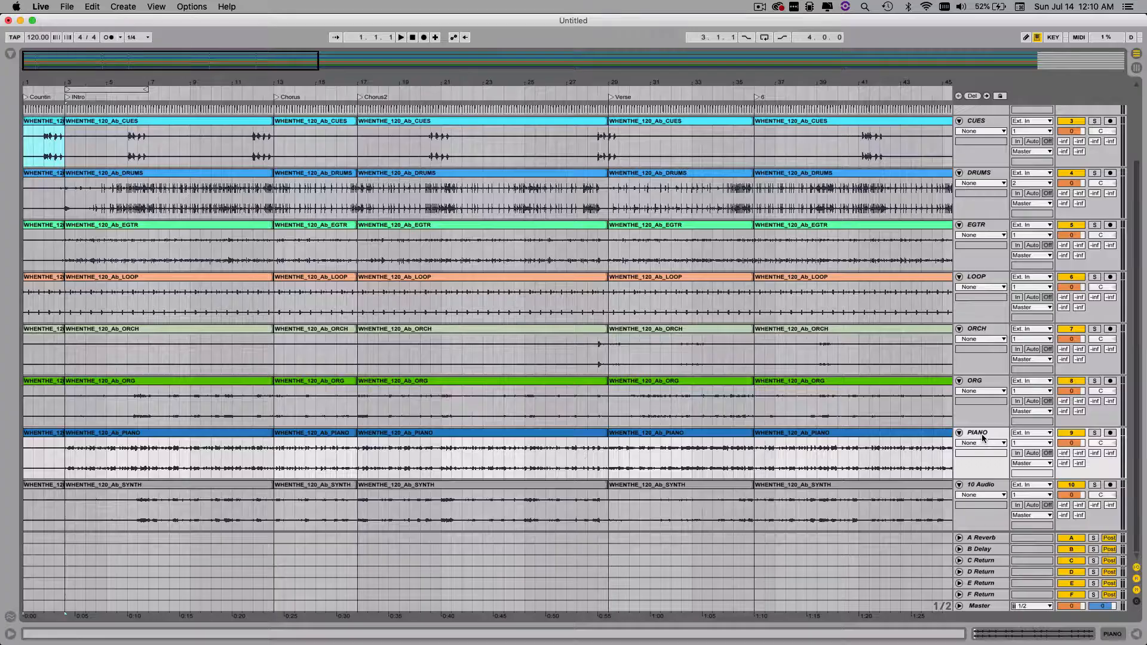
click(975, 505)
key(super+r)
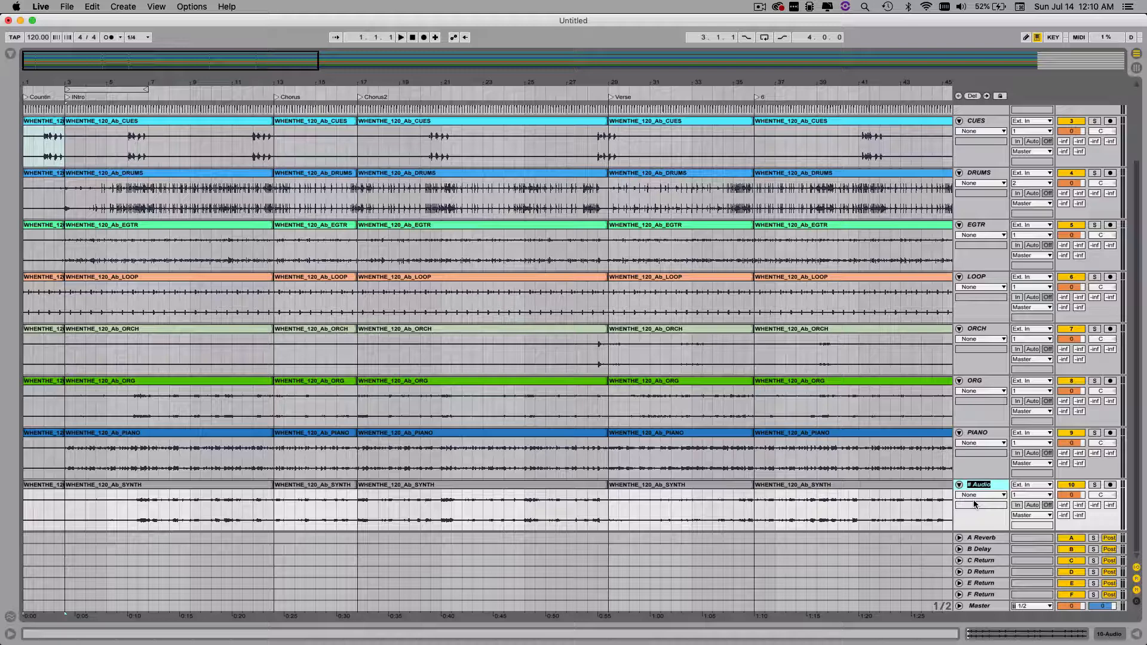
text(SYNTH)
key(Return)
- Select all tracks from BASS to SYNTH and reduce their height so all ten fit in the Arrangement View
scroll(1029, 236, up, 5)
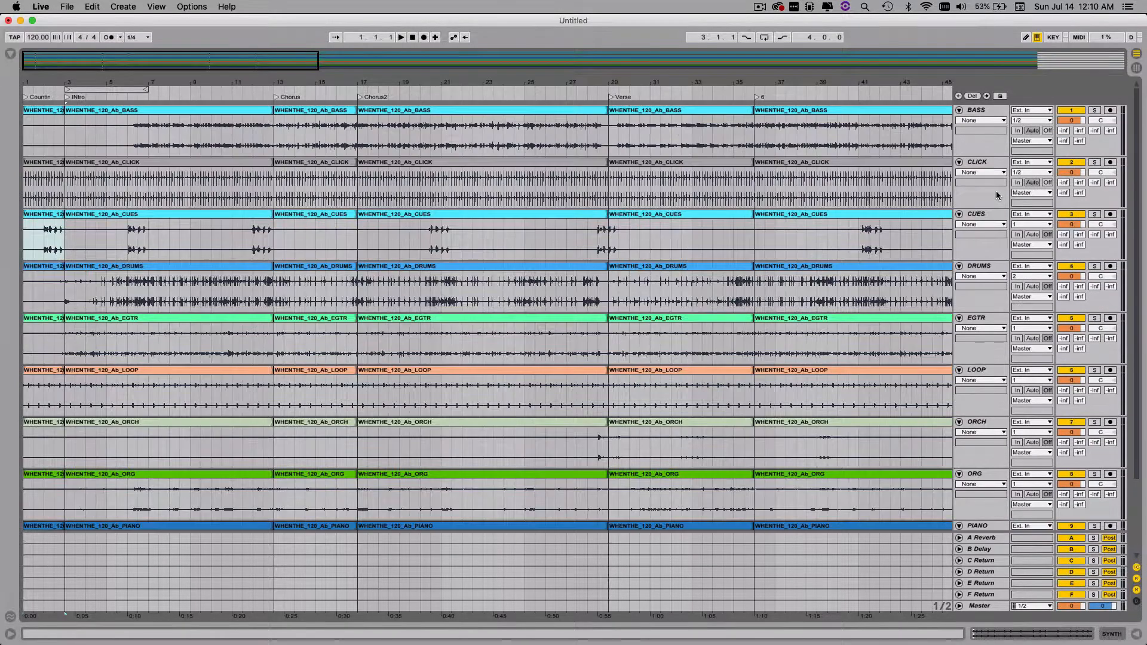
click(985, 117)
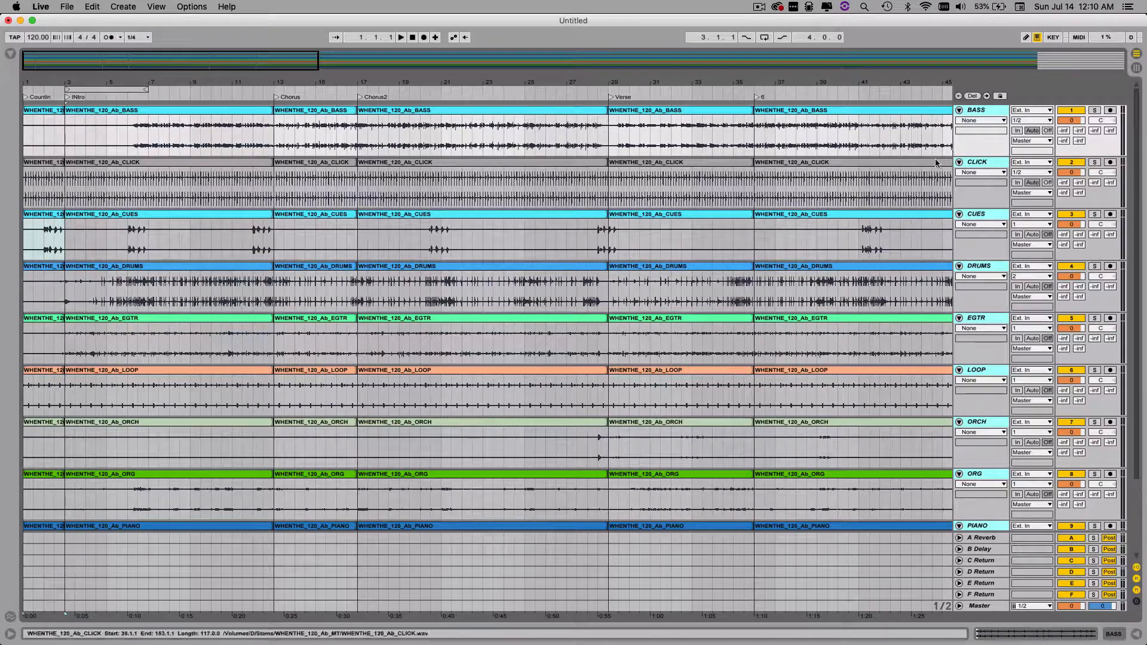
drag(979, 156, 983, 136)
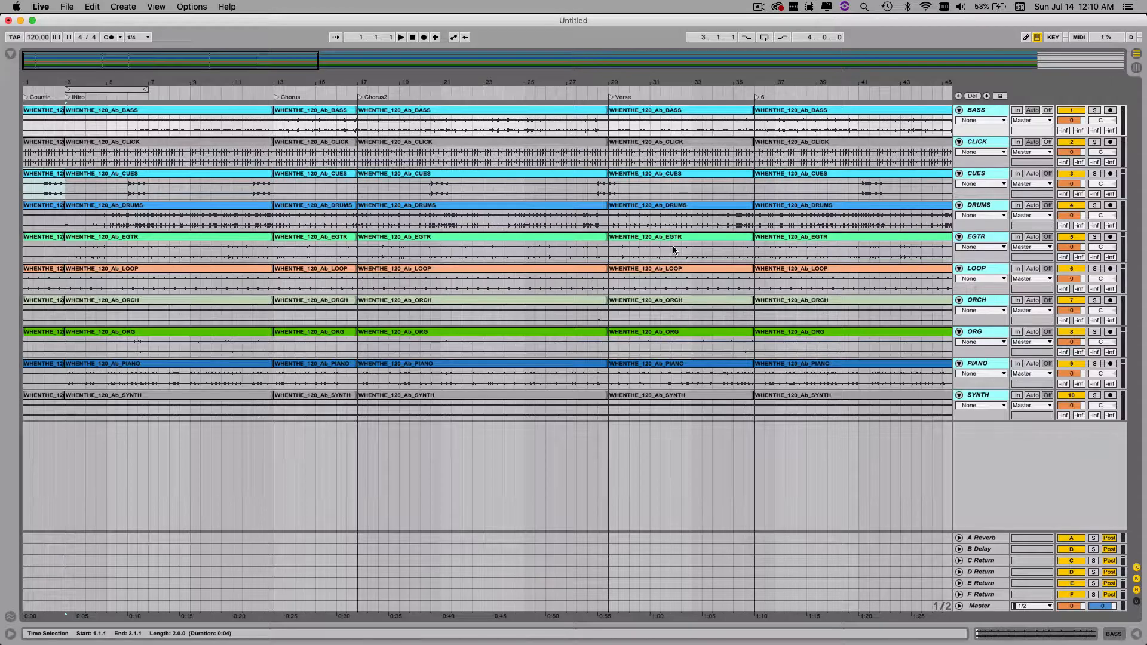
click(154, 498)
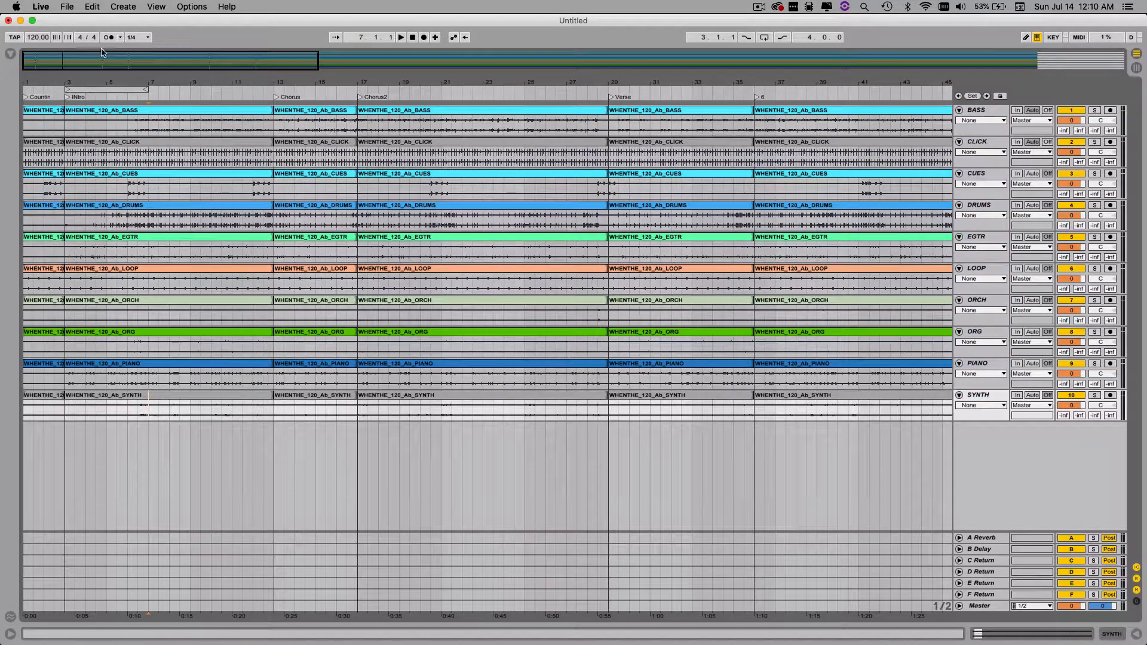
- Place the Countin clips (bars 1 to 3) of all ten tracks from the Arrangement into scene 1 of the Session View
mouse_move(98, 55)
mouse_down()
mouse_move(172, 72)
mouse_move(174, 61)
mouse_move(114, 61)
mouse_up()
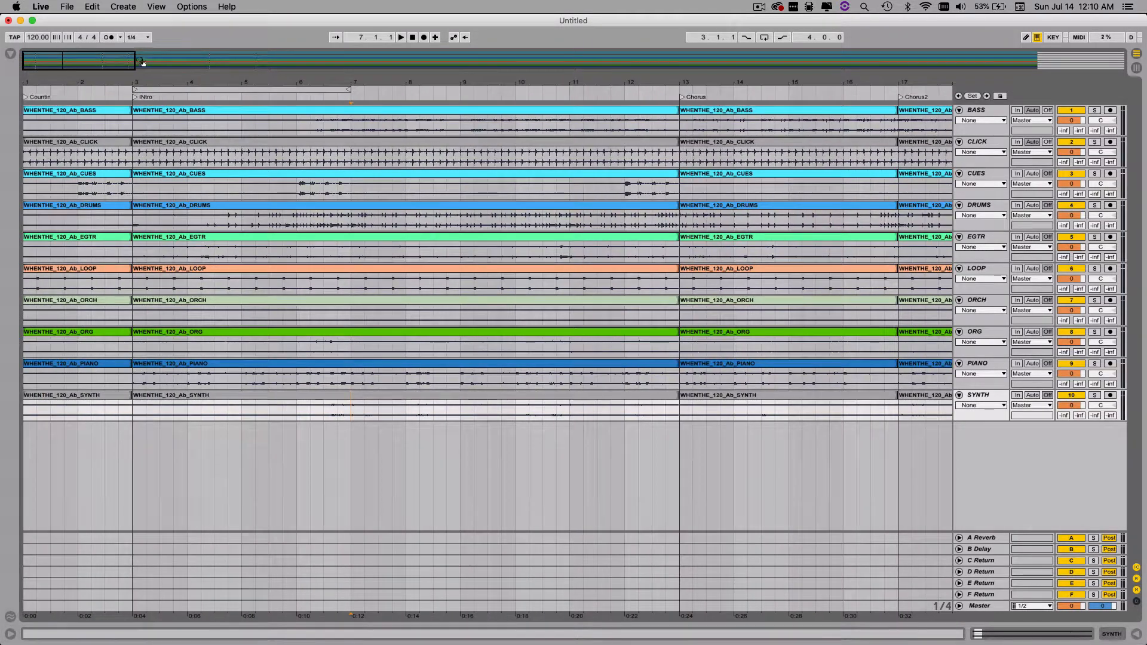
click(75, 114)
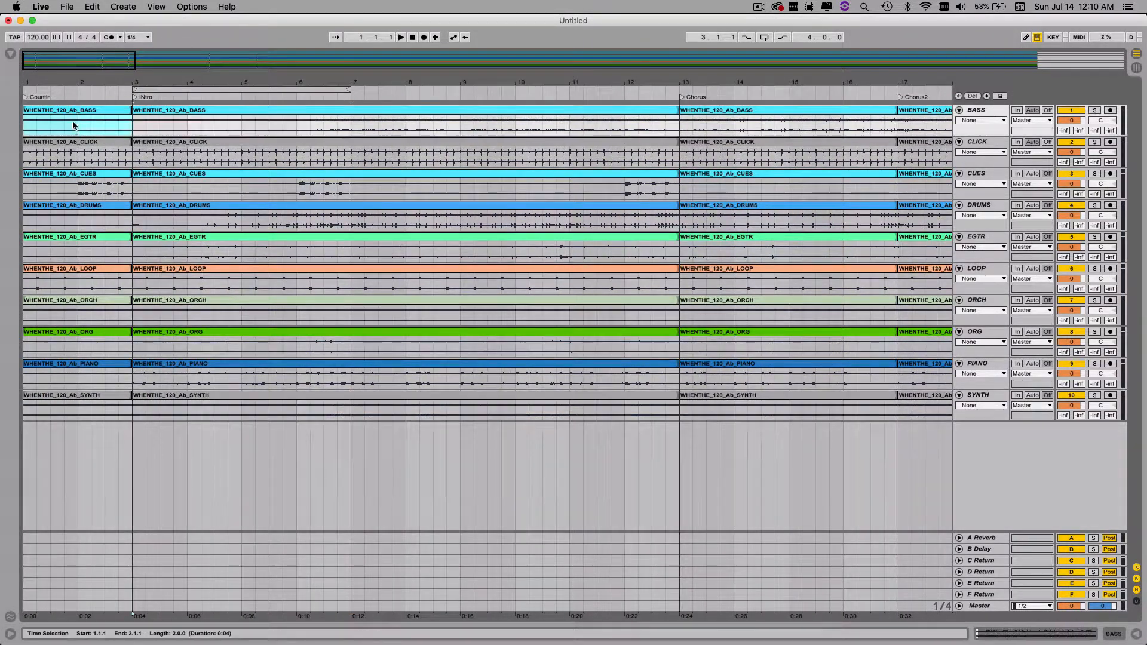
shift+click(110, 401)
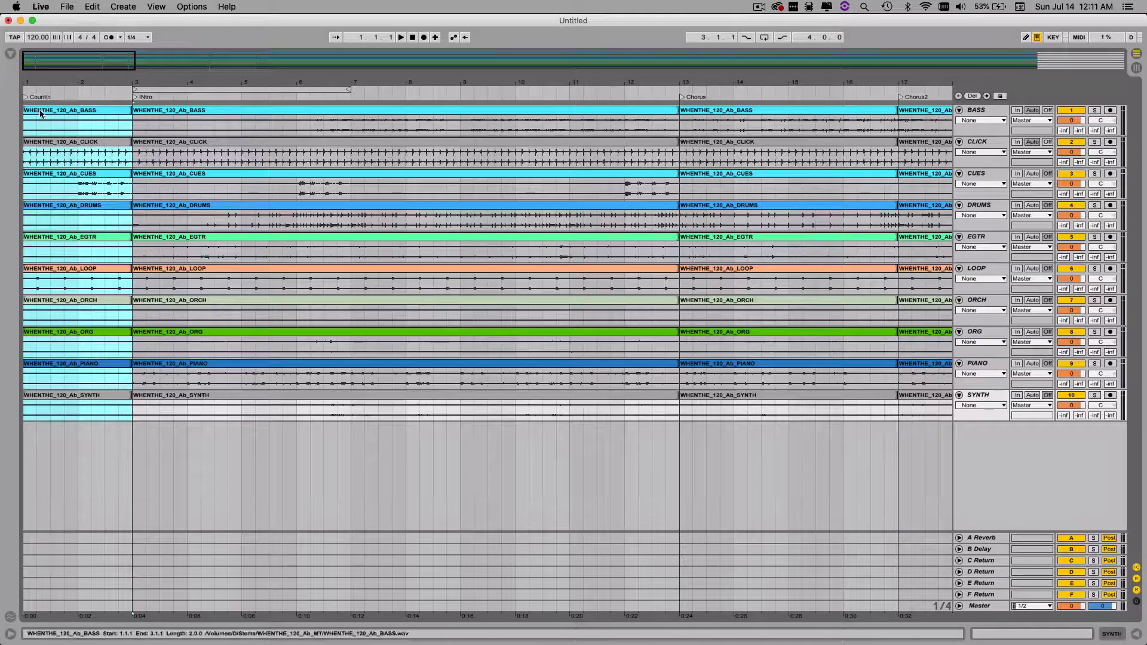
drag(40, 113, 47, 80)
key(Tab)
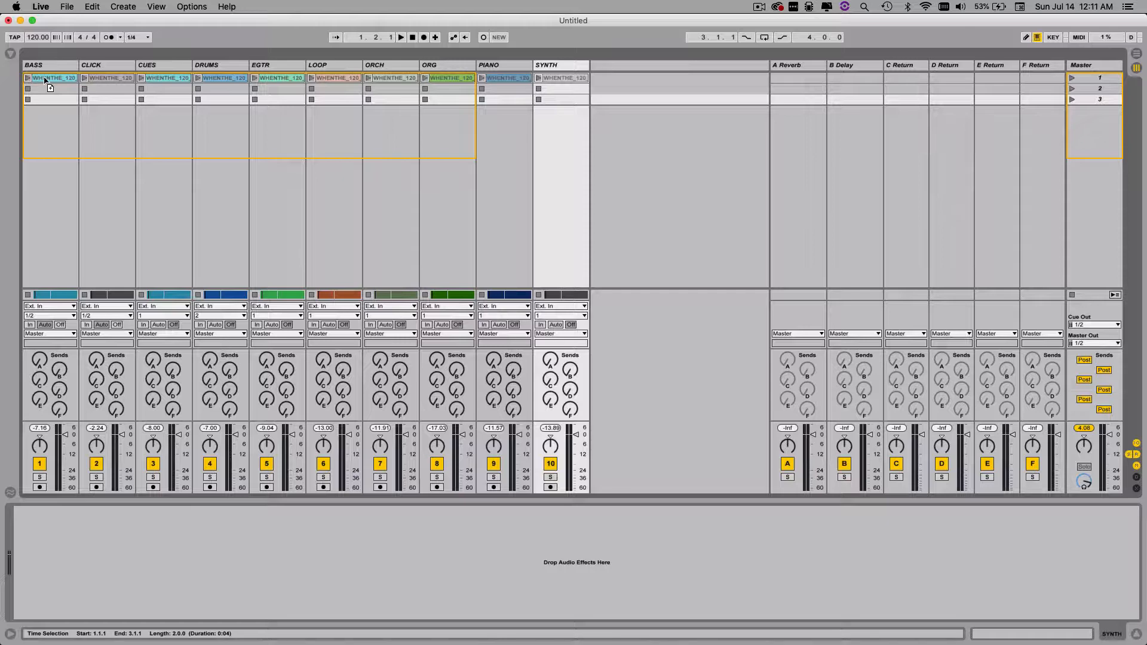
drag(47, 79, 47, 80)
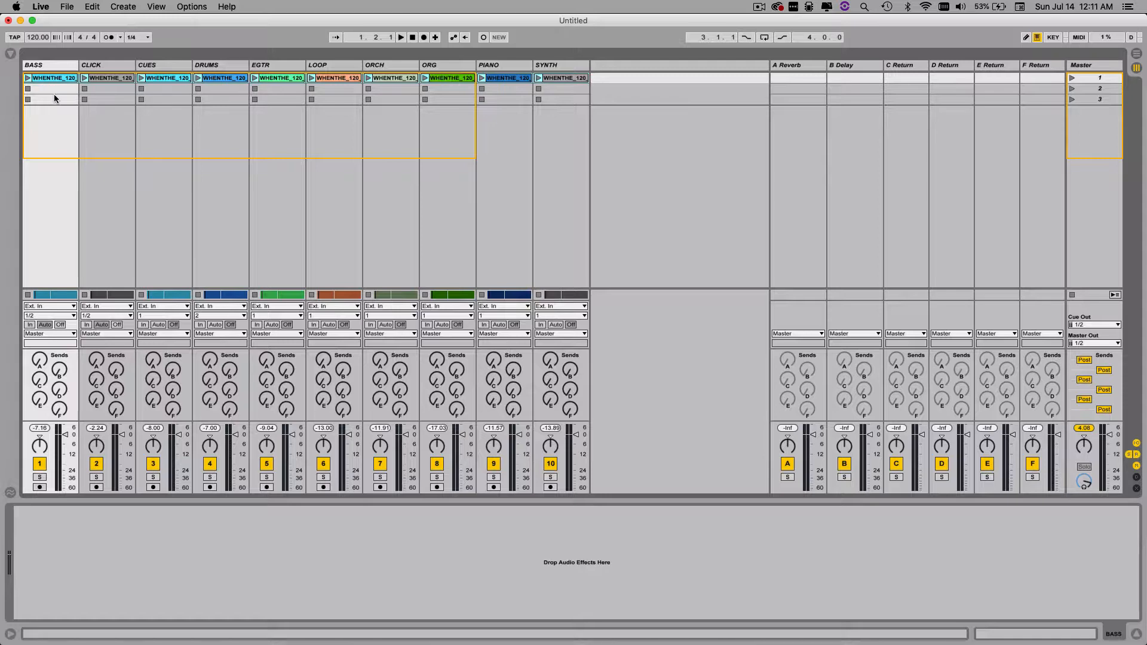
- Place the Intro clips (bars 3 to 13) of all ten tracks from the Arrangement into scene 2 of the Session View
key(Tab)
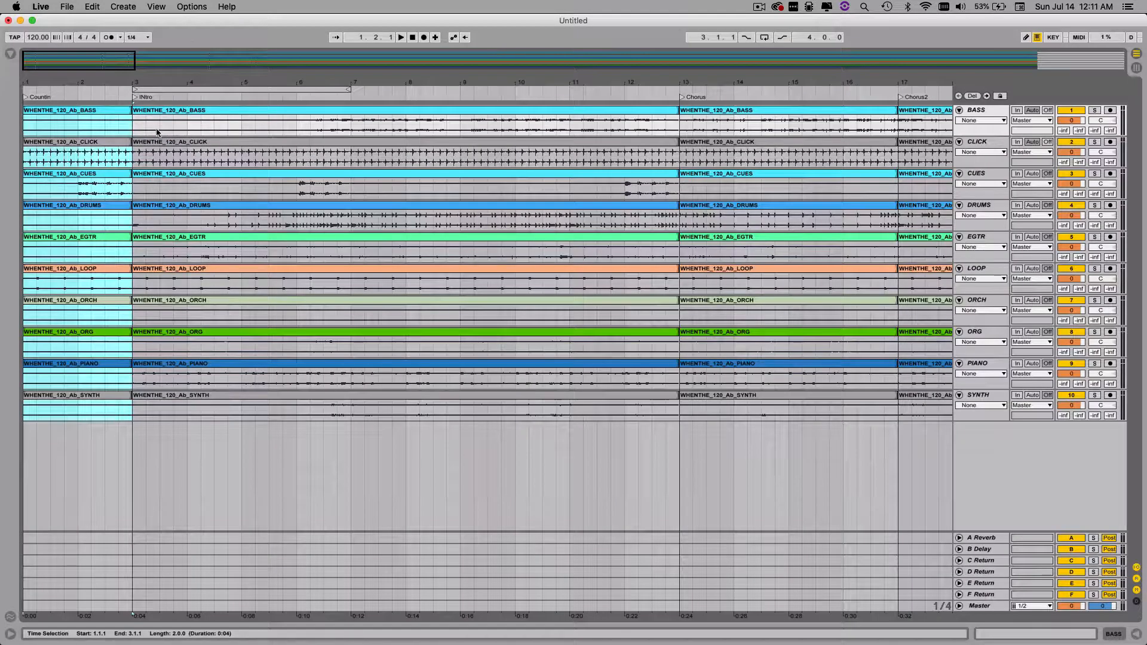
click(161, 110)
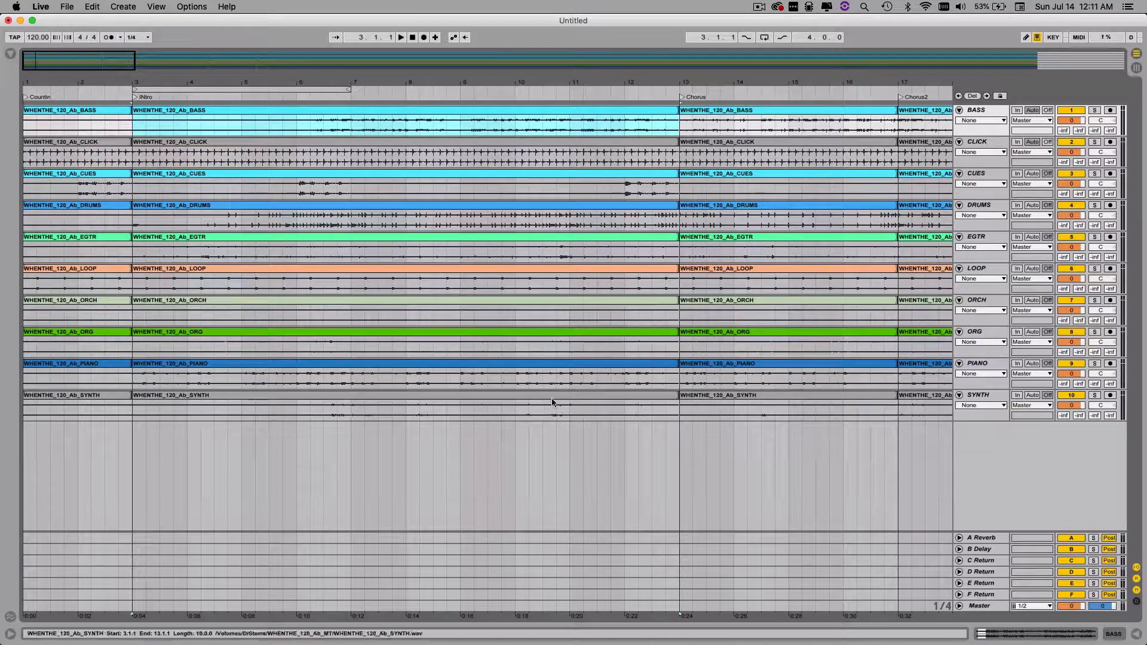
shift+click(552, 403)
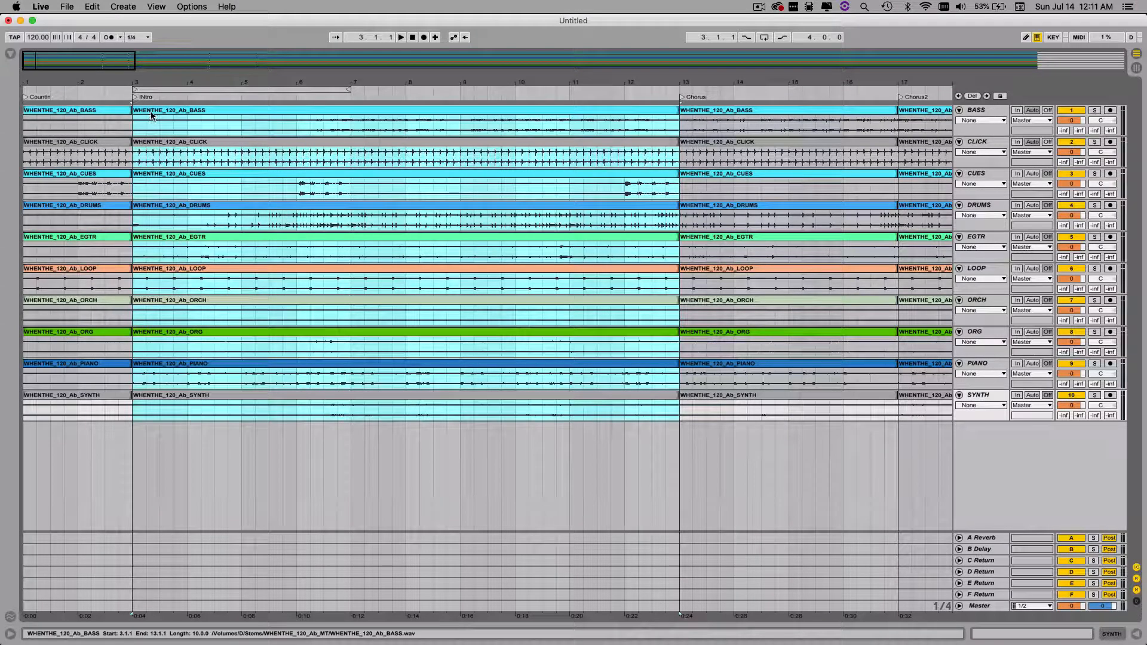
key(Tab)
drag(154, 113, 52, 89)
key(super+Tab)
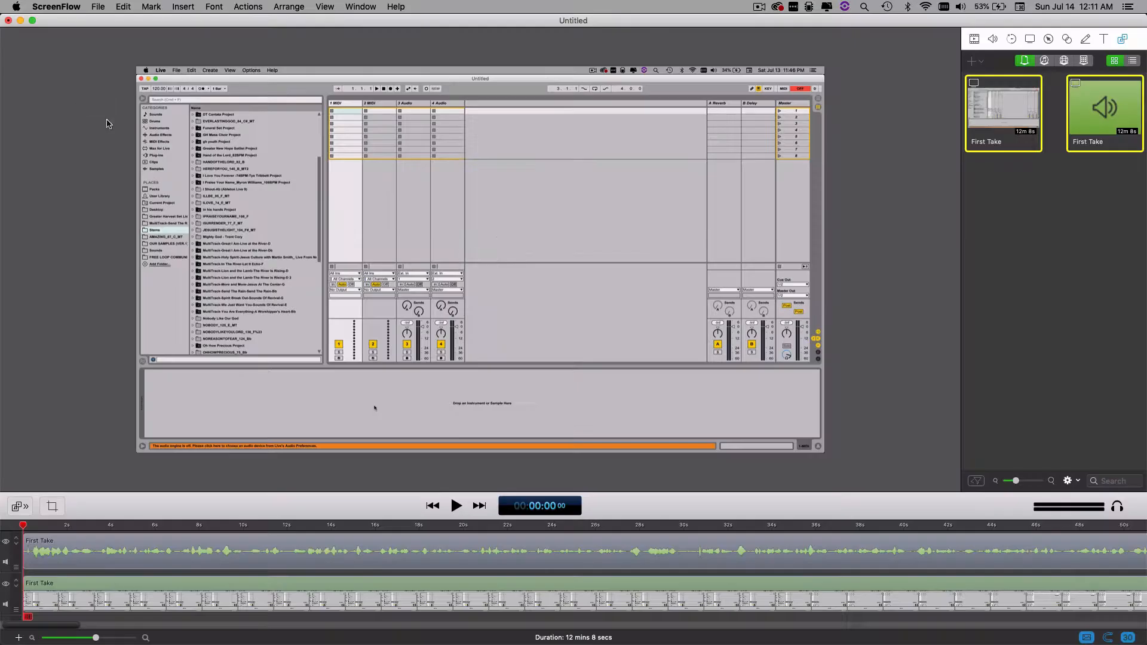
key(super+Tab)
- Place the Chorus clips (bars 13 to 17) of all ten tracks from the Arrangement into scene 3 of the Session View
key(Tab)
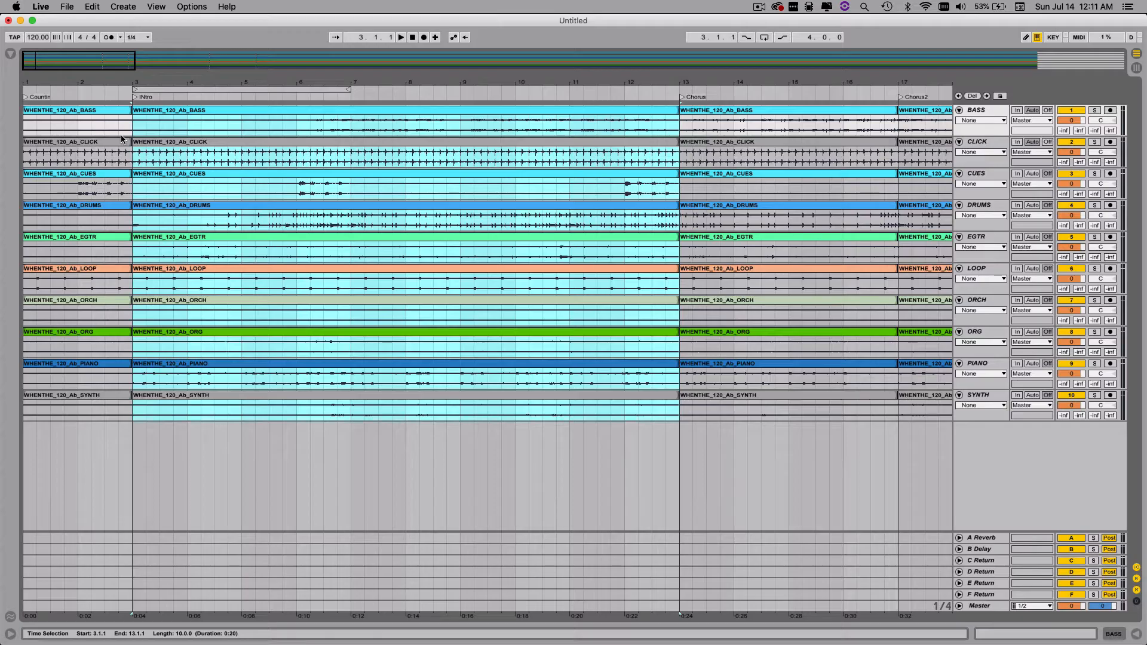
click(720, 111)
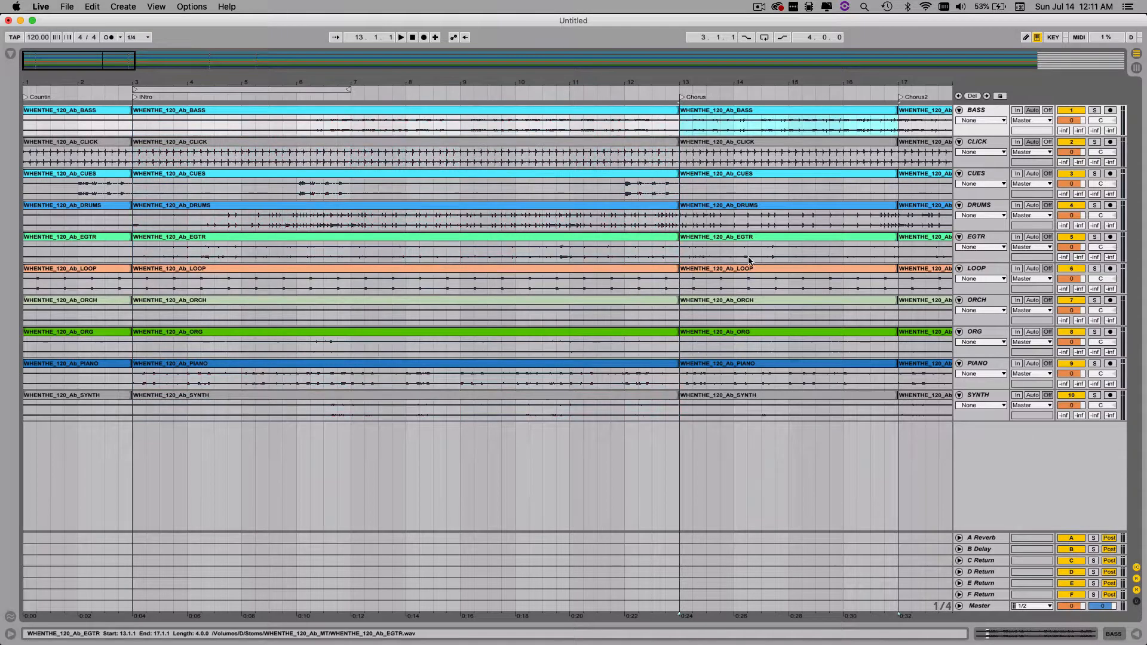
shift+click(753, 395)
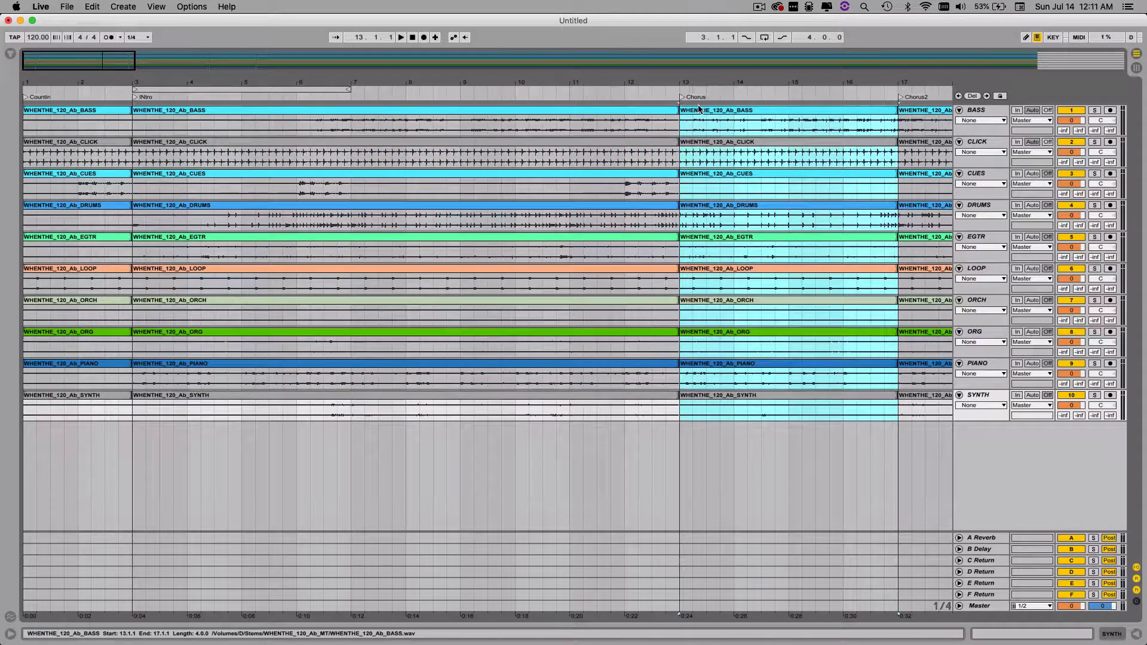
key(Tab)
drag(699, 114, 54, 100)
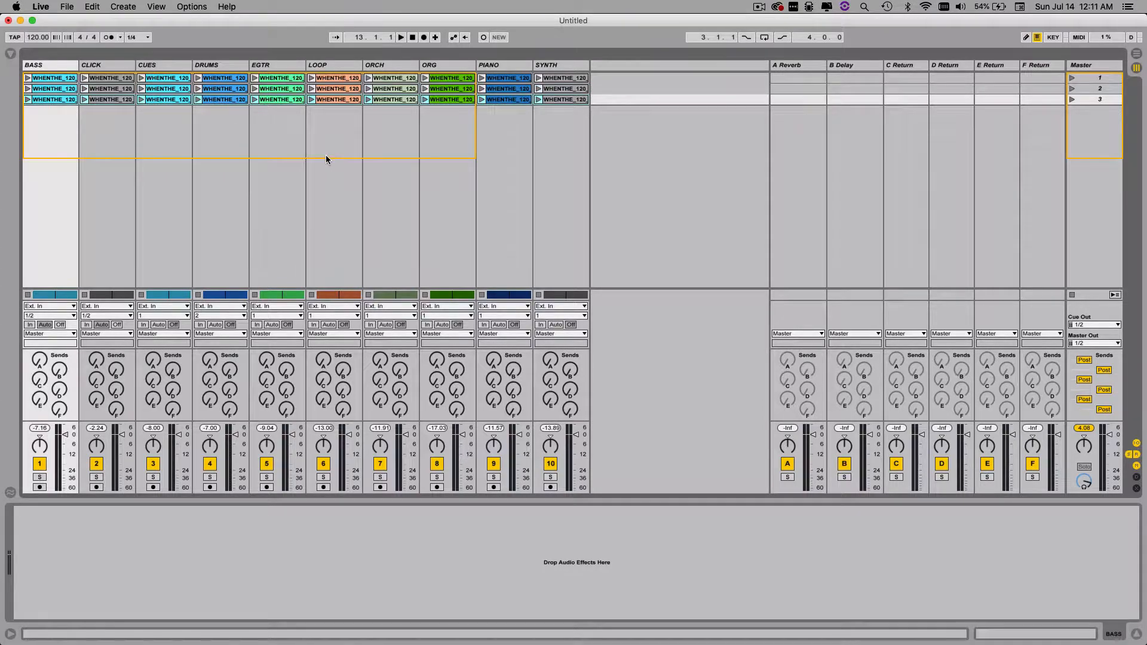
- Place the Chorus2 clips (bars 17 to 29) of all ten tracks from the Arrangement into scene 4 of the Session View
key(Tab)
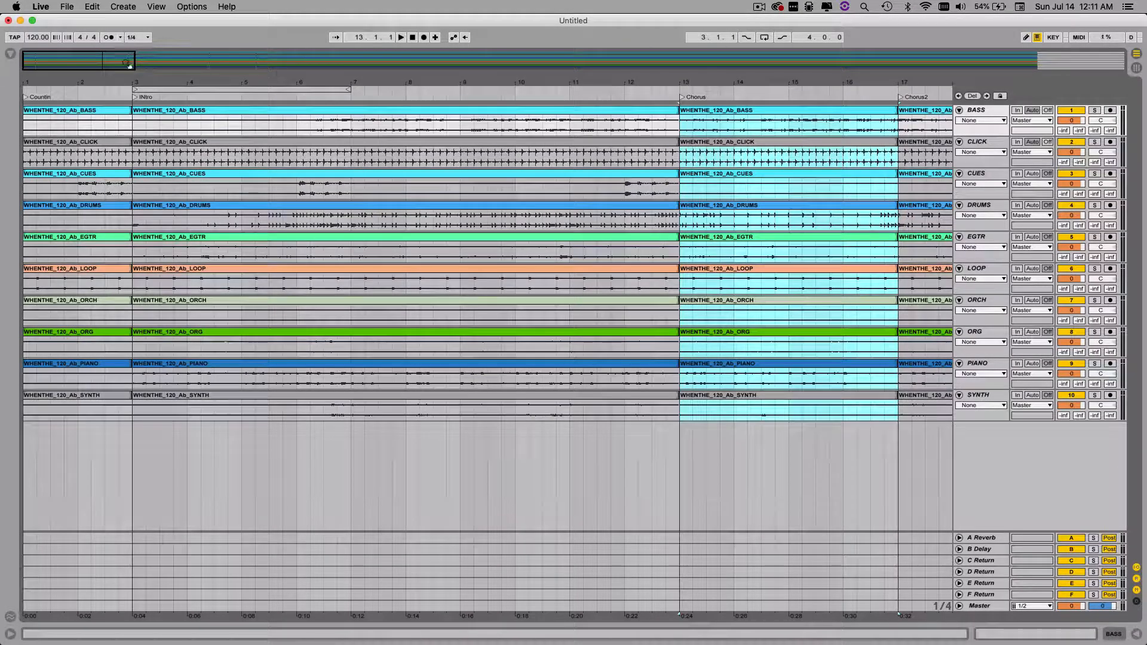
drag(114, 62, 204, 63)
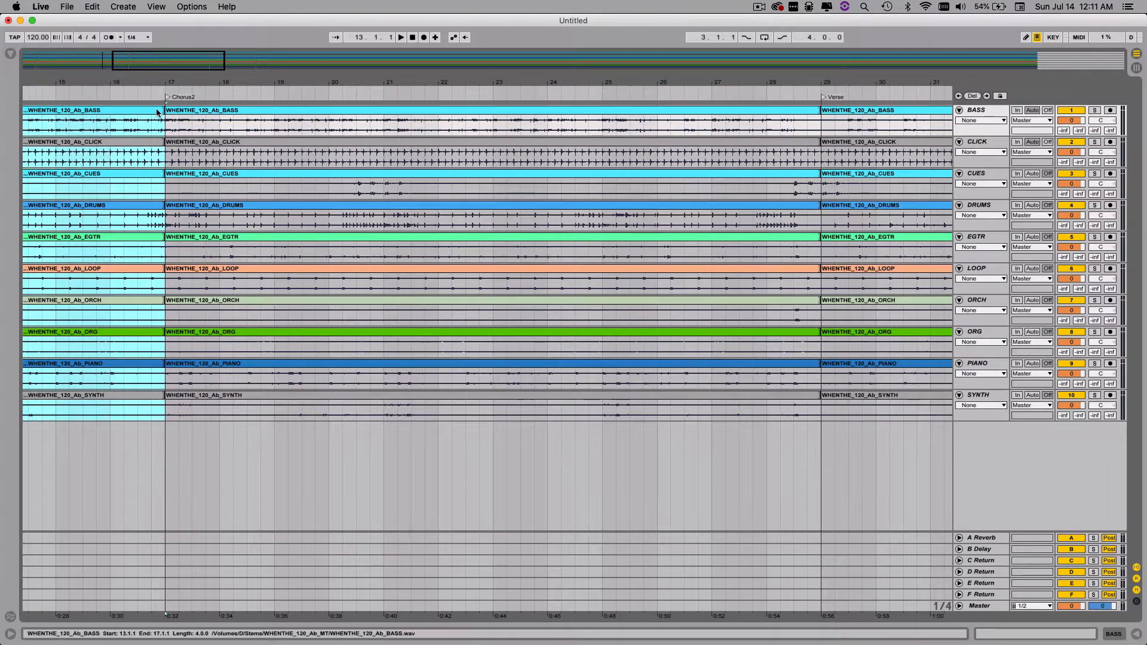
click(217, 116)
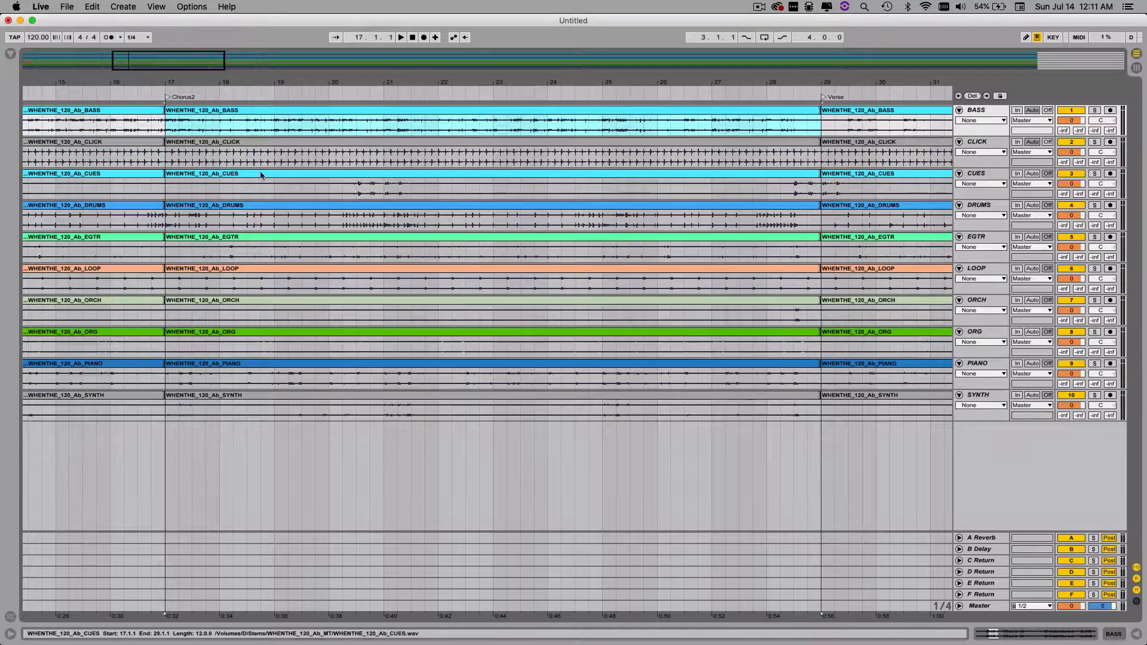
shift+click(274, 396)
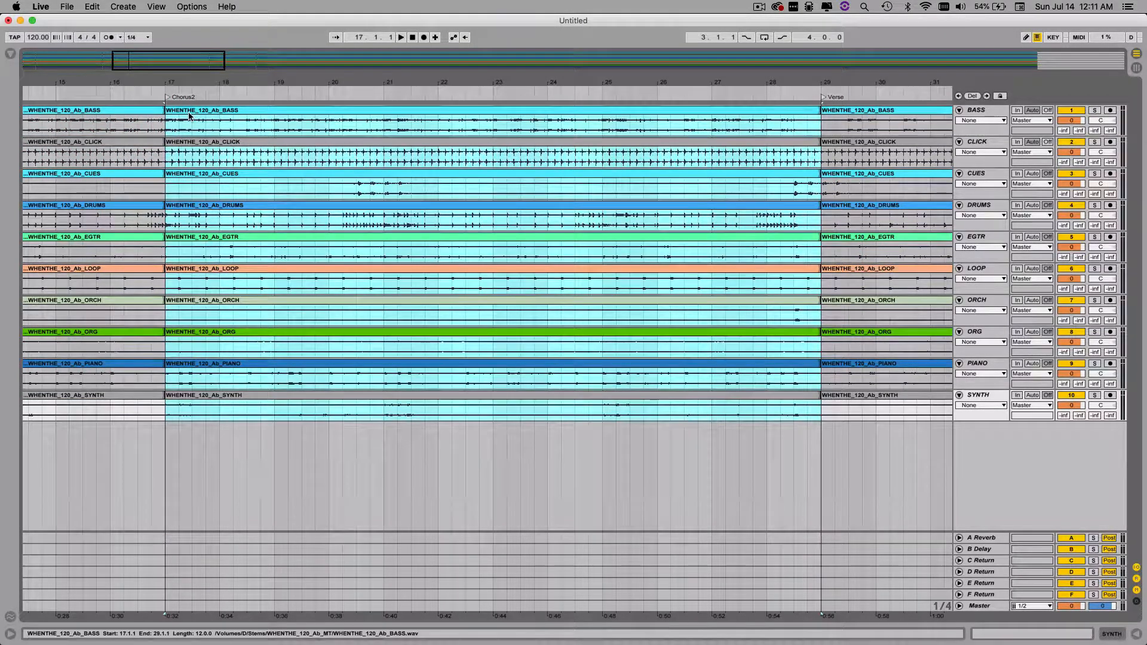
key(Tab)
drag(190, 110, 42, 110)
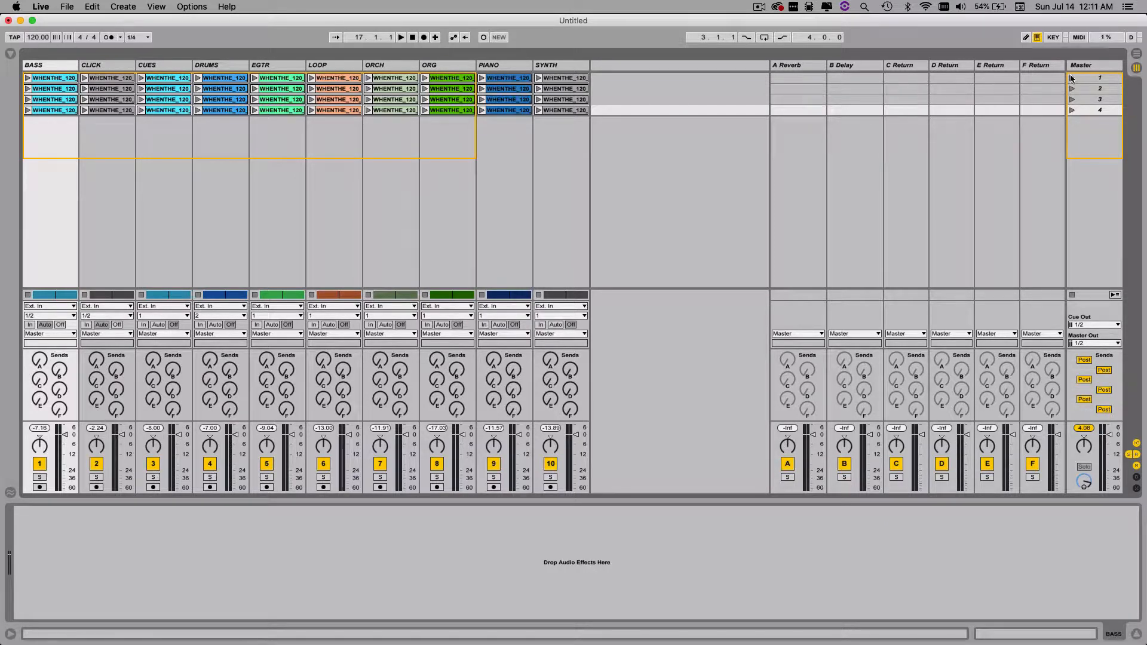
- Rename scene 1 as Countin
click(1105, 77)
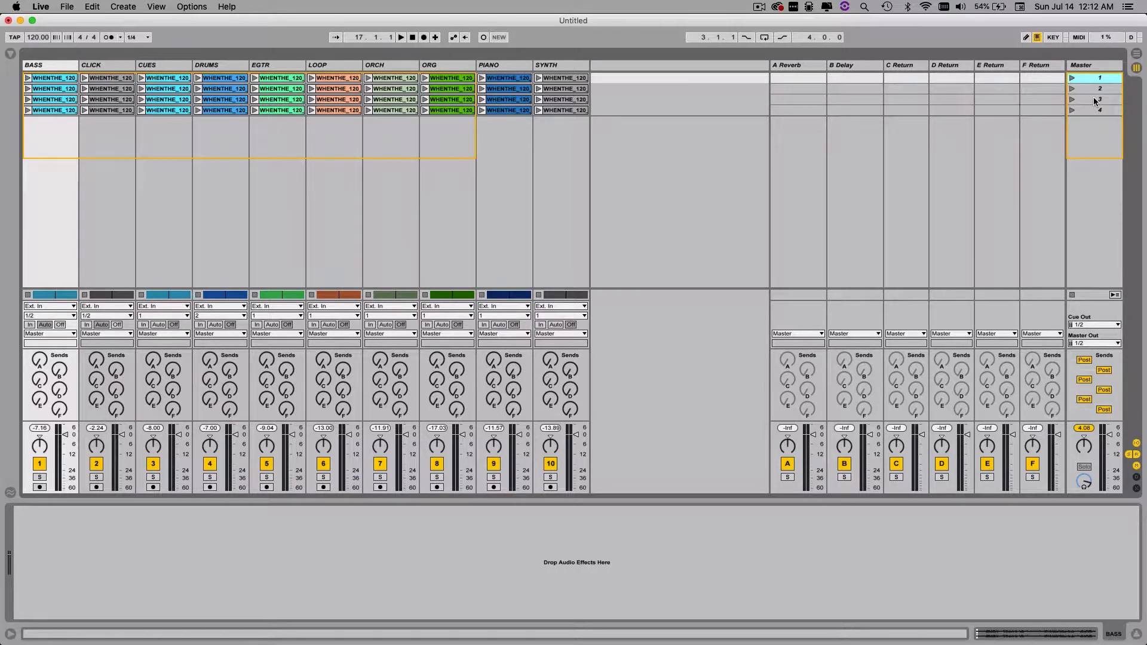
key(cmd+r)
text(intro)
key(Tab)
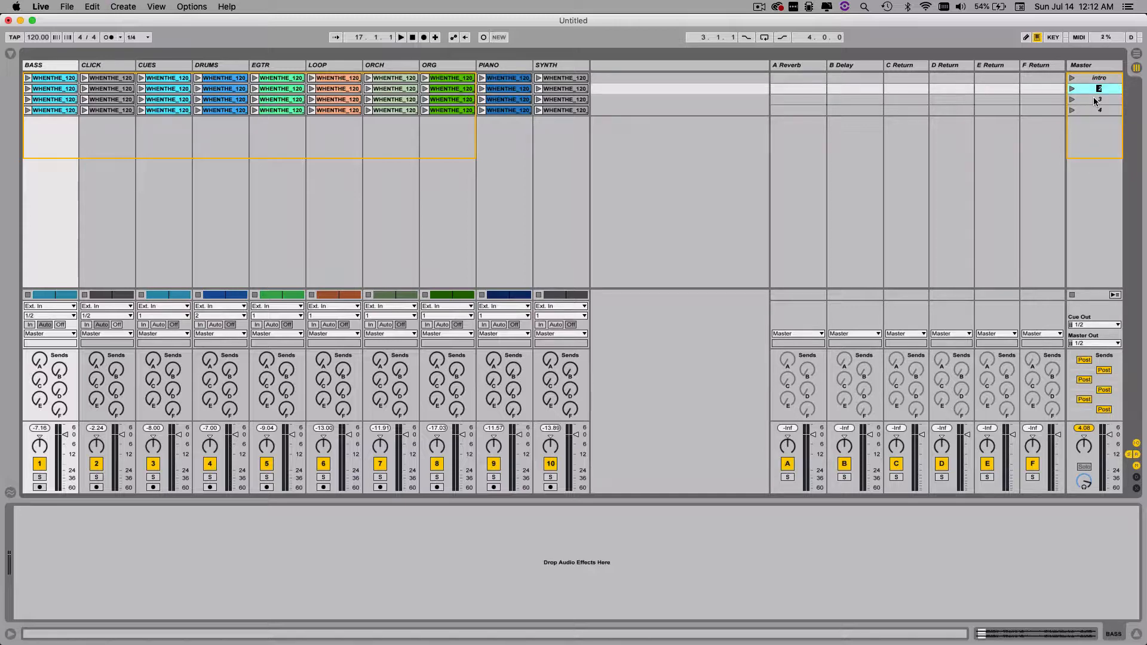
key(shift+Tab)
text(Co)
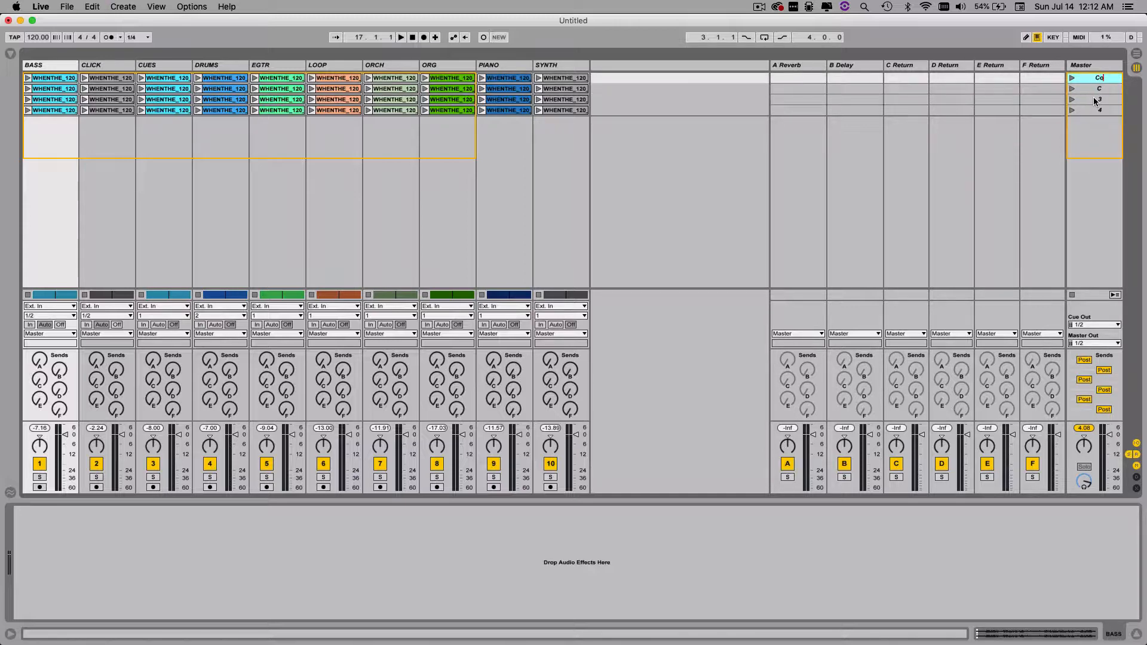
text(untin)
key(Tab)
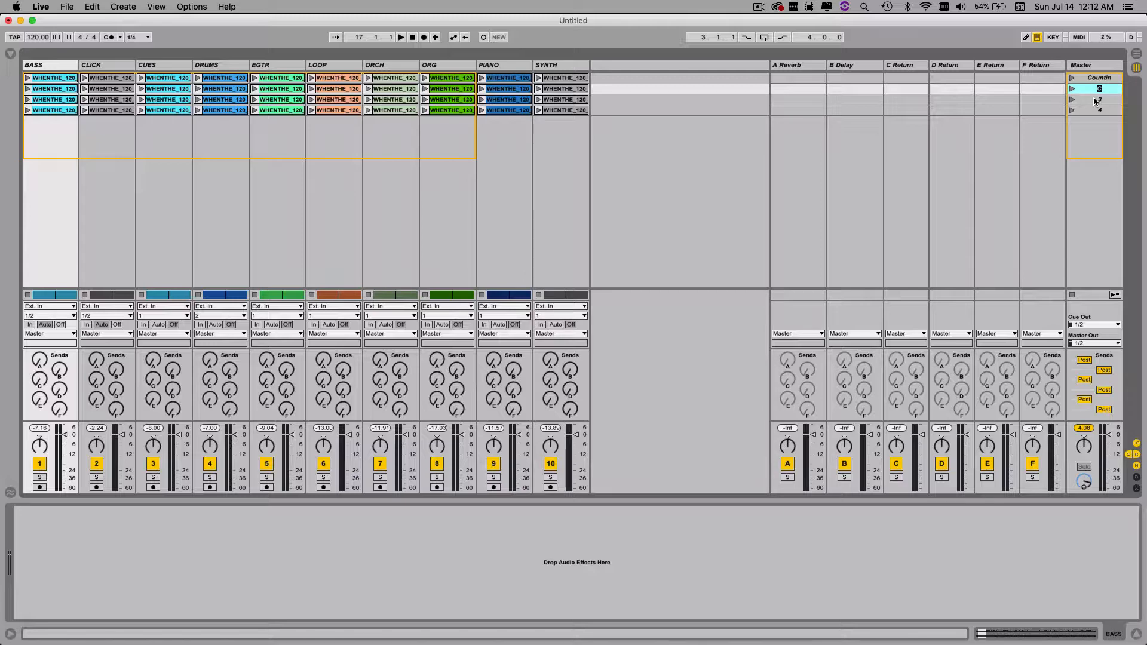
- Rename scenes 2, 3 and 4 as Intro, Chorus and Chorus2
text(Intro)
key(Tab)
text(Chor)
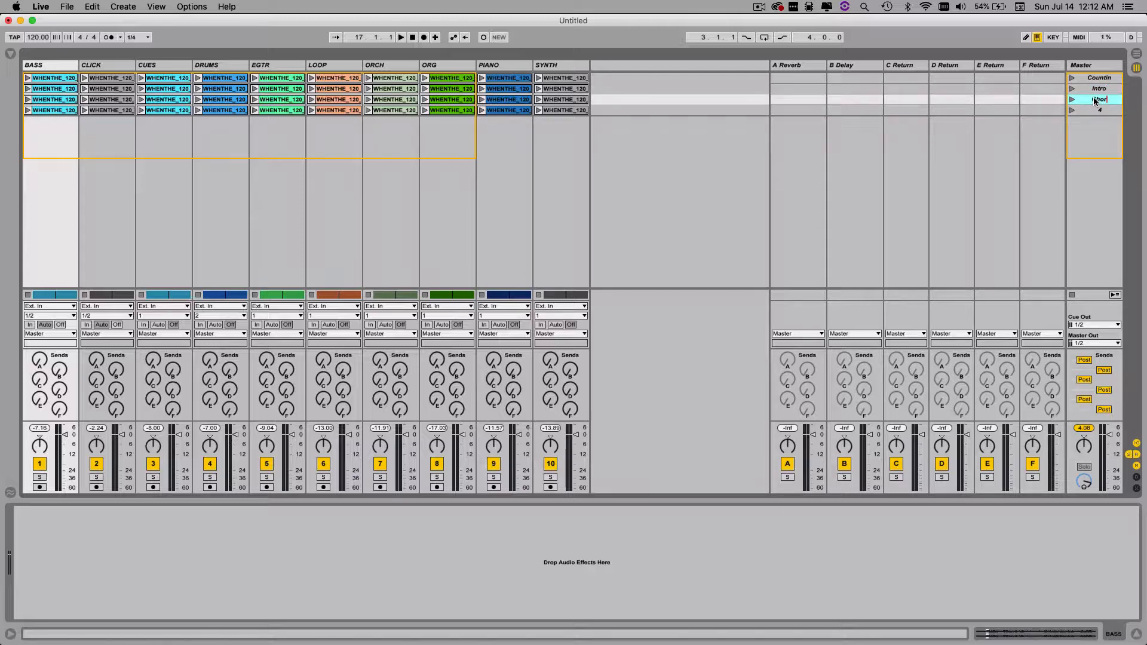
text(us)
key(Tab)
text(Choru)
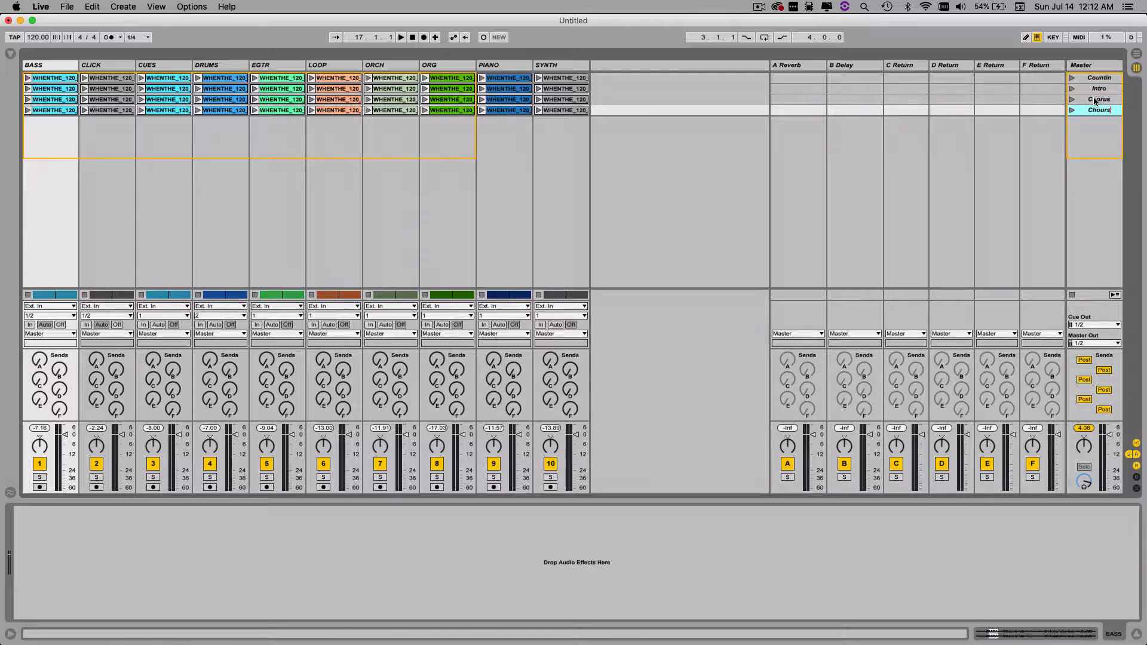
text(s2)
click(69, 147)
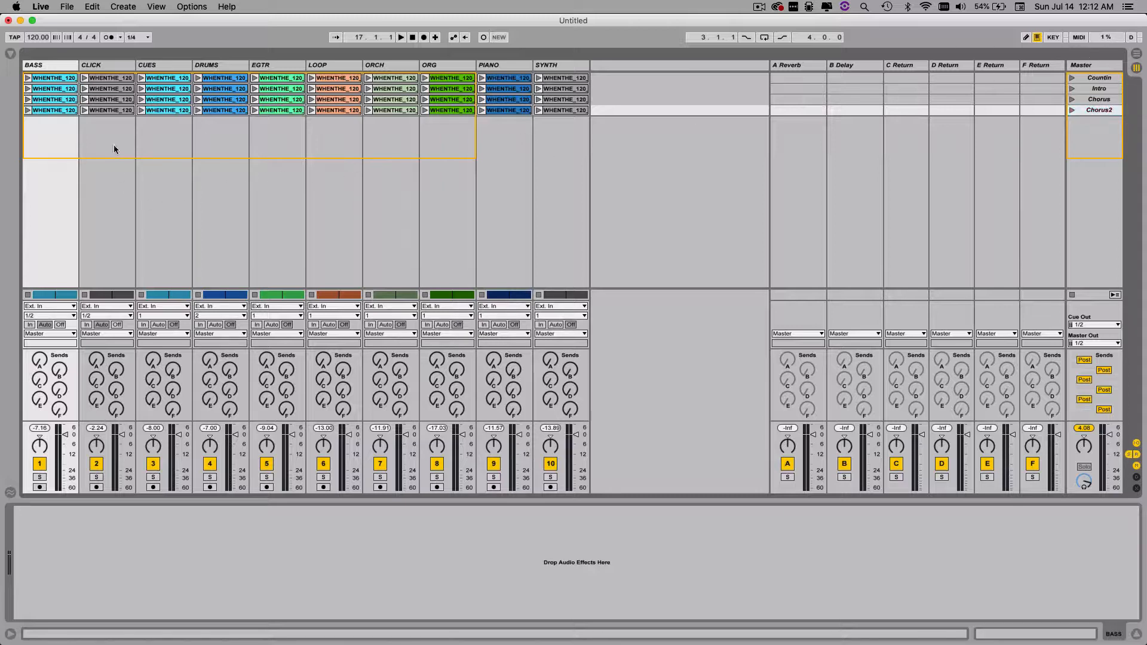
- Launch the Countin scene, and open the clip settings for all its clips from BASS to SYNTH
click(1073, 77)
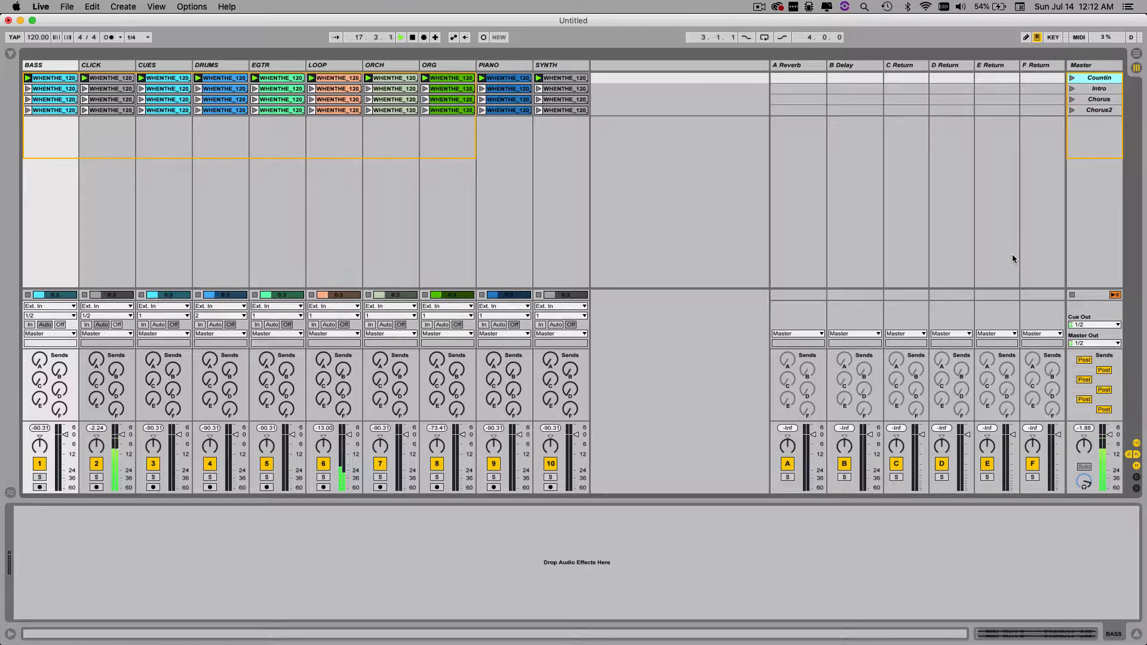
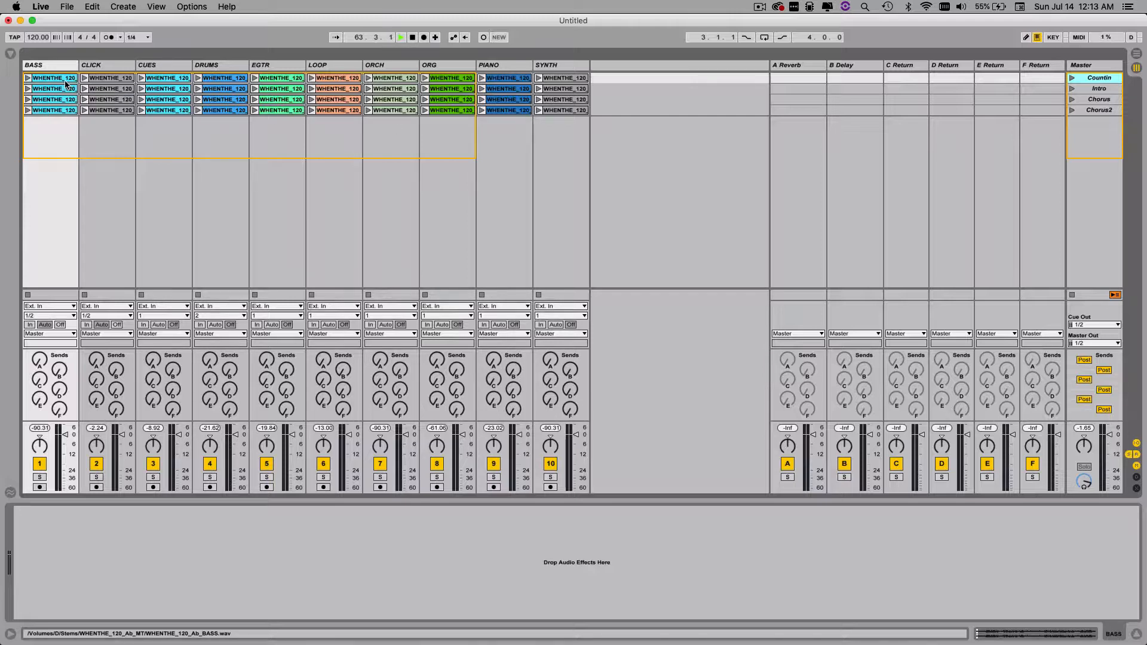
click(84, 232)
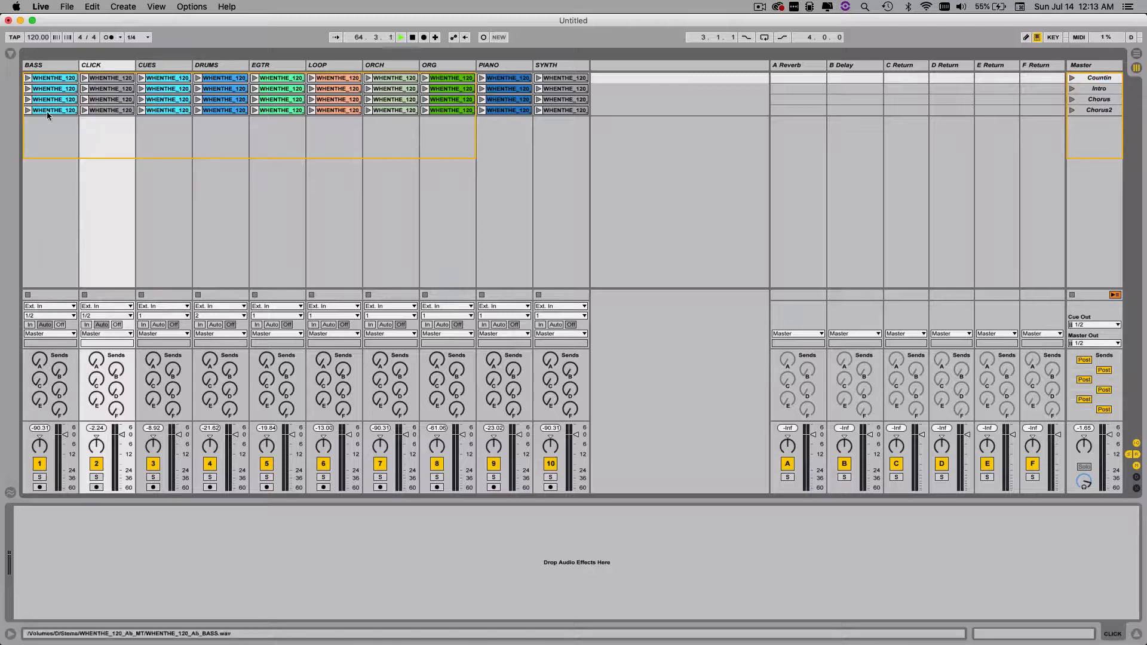
click(51, 81)
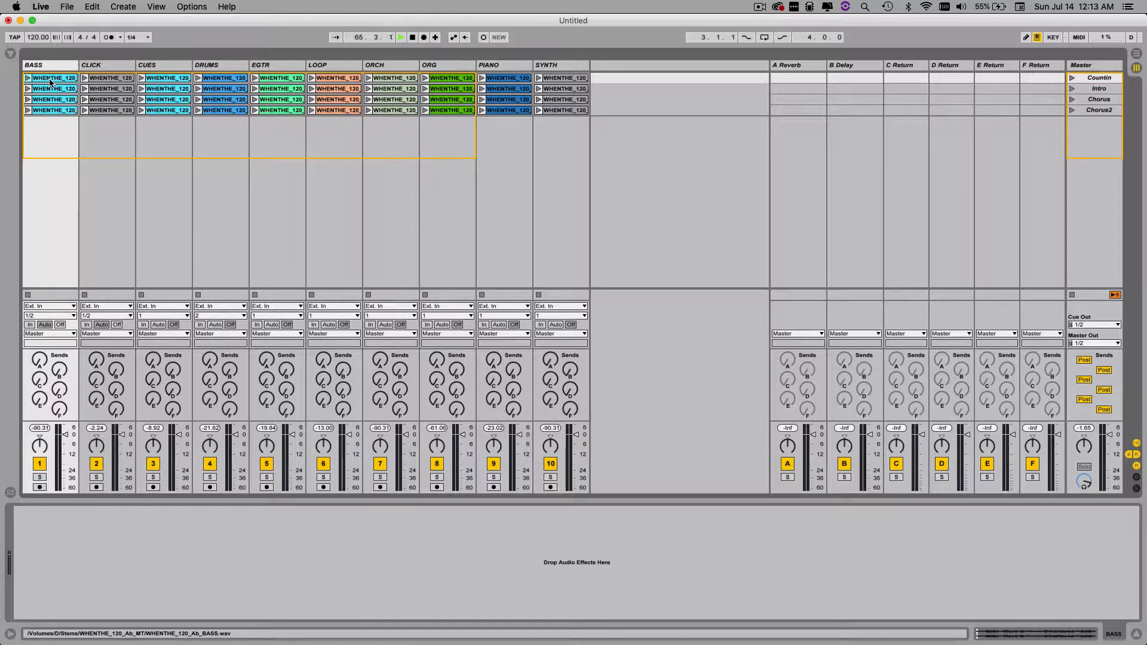
double_click(50, 82)
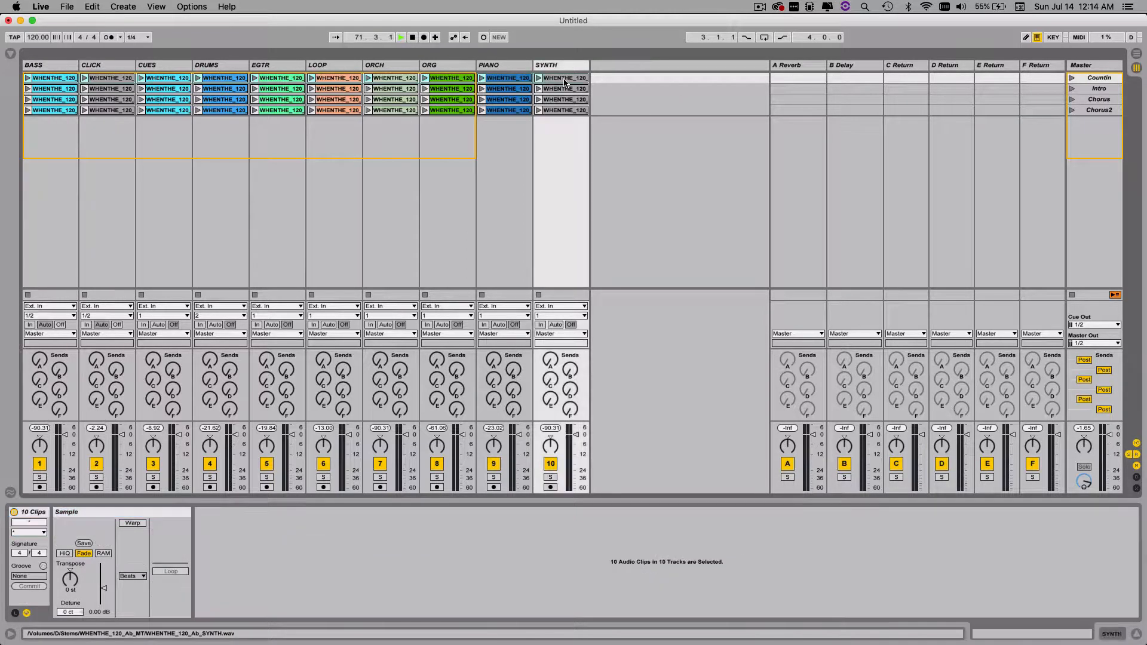
shift+click(564, 80)
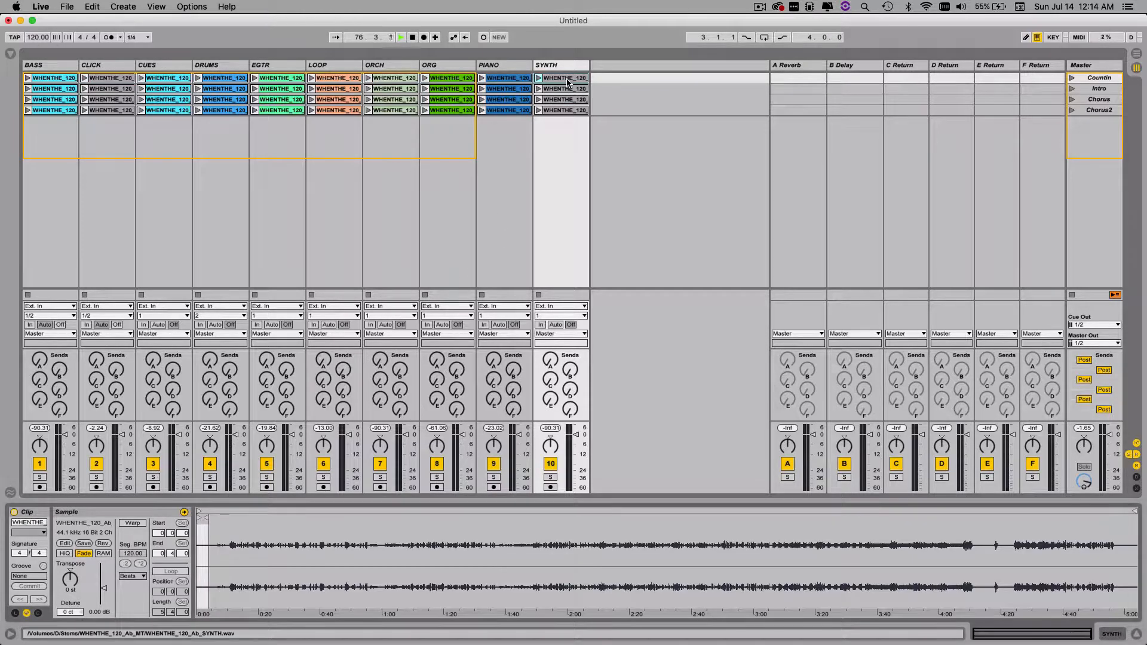
- Show the Launch settings in the Clip View and keep the Envelopes settings hidden
click(548, 87)
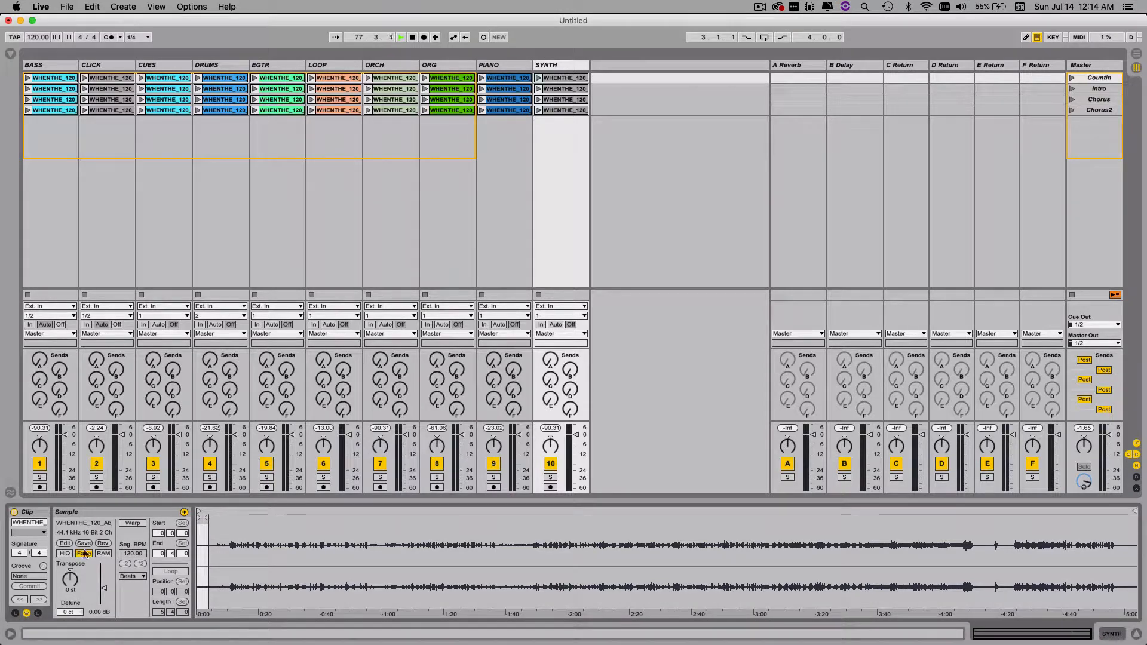
click(38, 614)
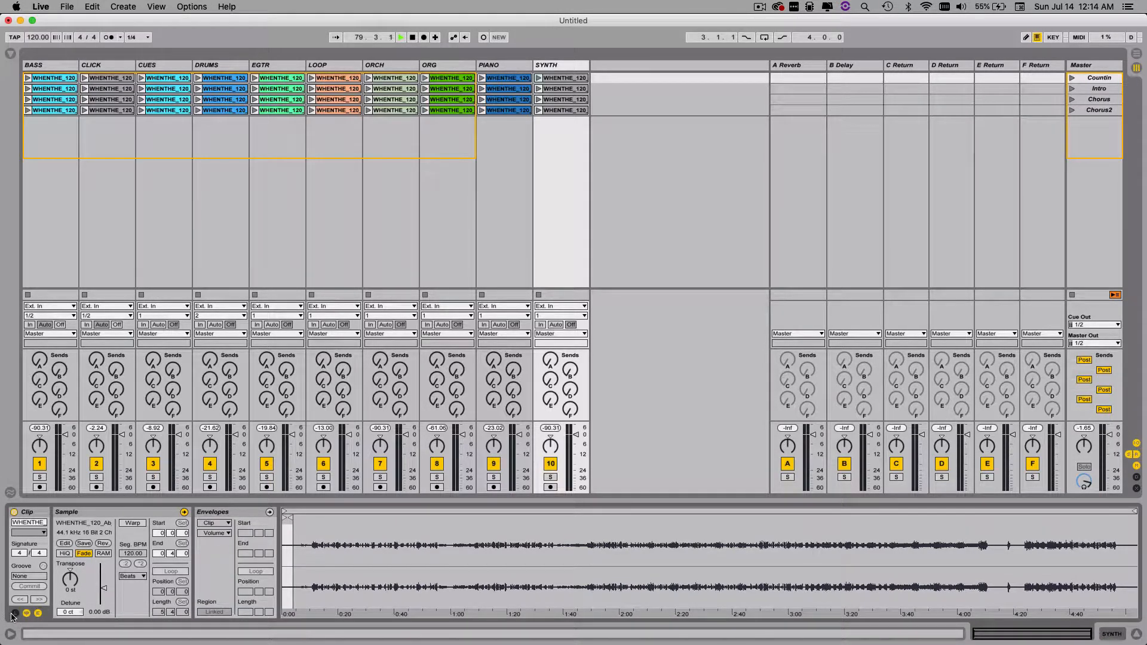
click(15, 614)
click(38, 613)
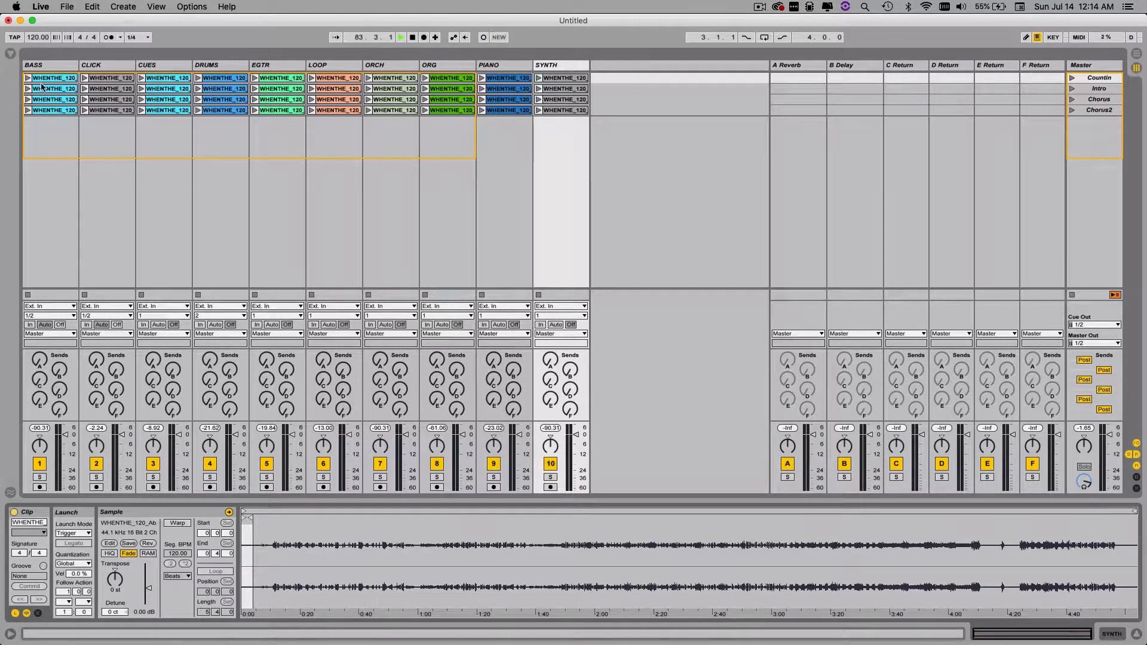
- Select the Countin clips from BASS to SYNTH and set their Follow Action to Next after 2 bars
click(63, 82)
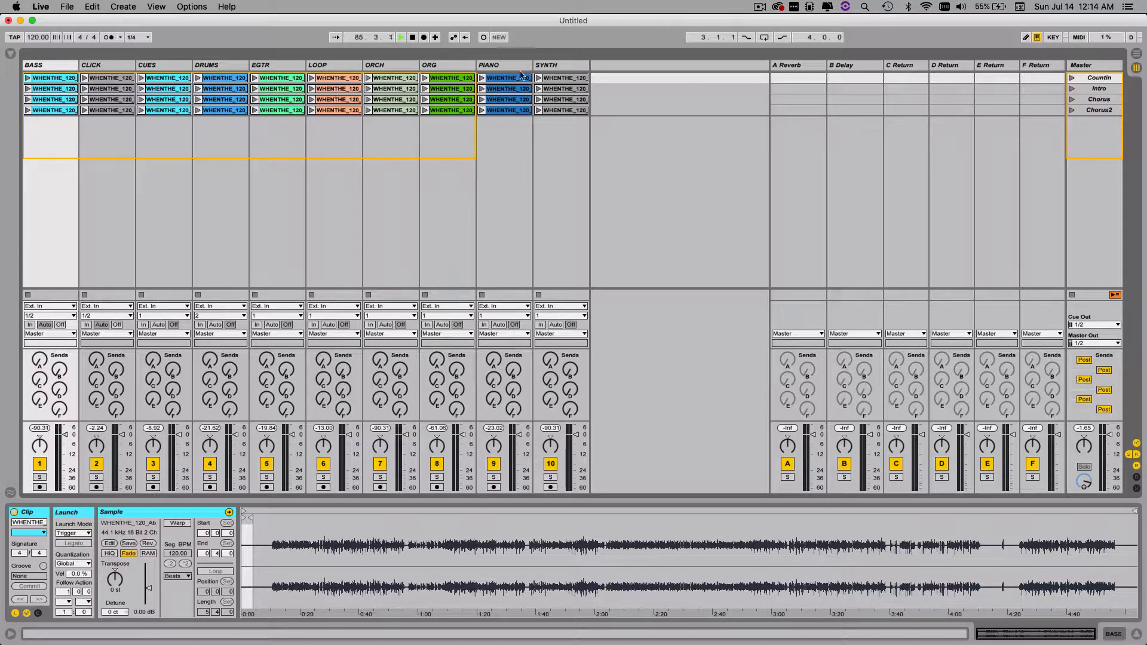
shift+click(557, 79)
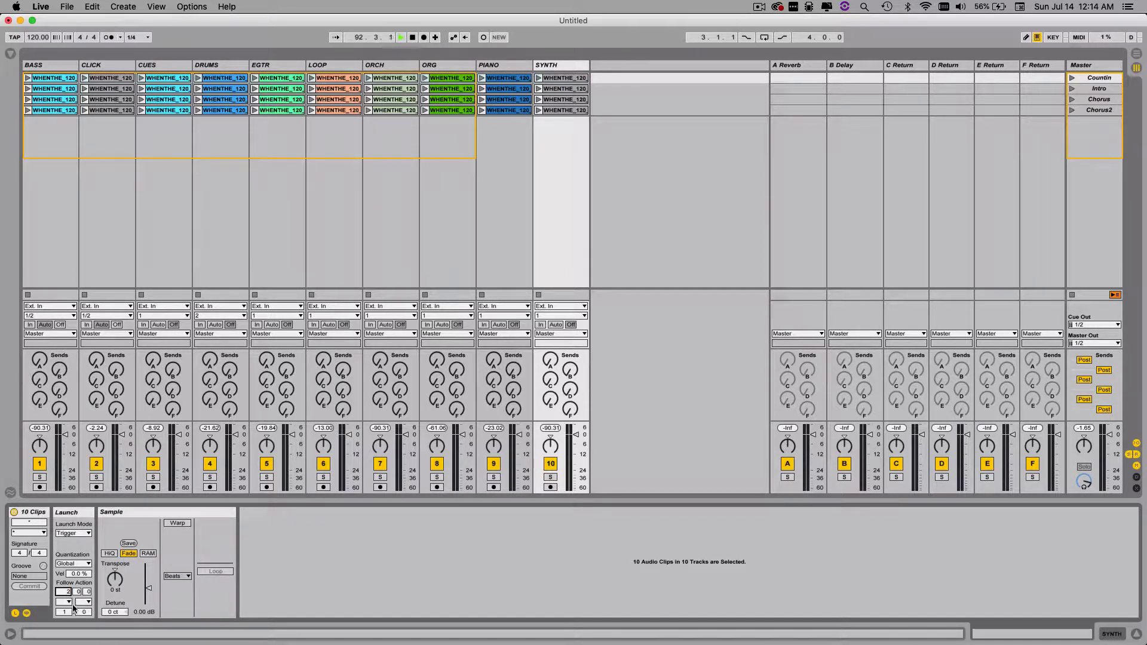
click(70, 602)
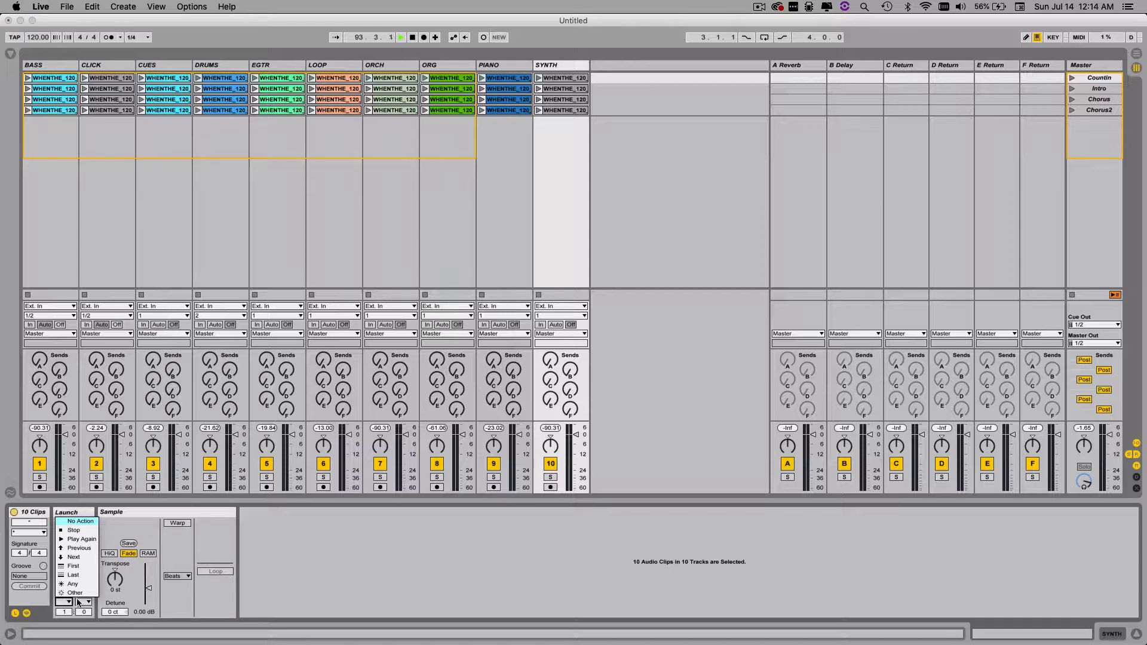
click(73, 558)
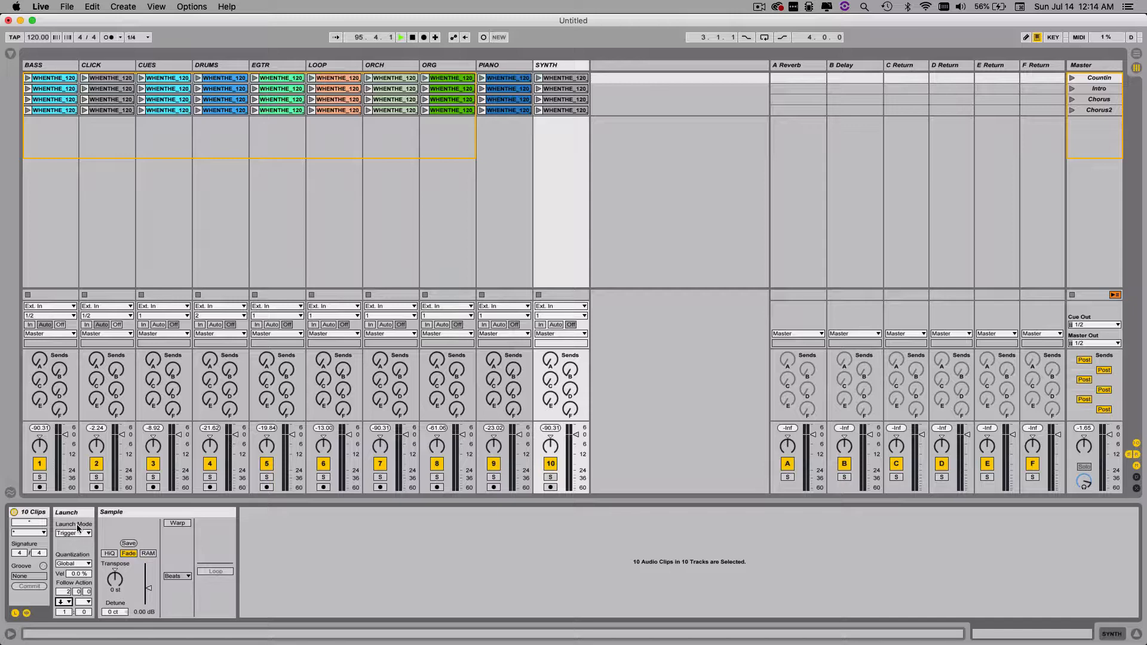
click(67, 601)
click(73, 557)
- Launch the Countin scene to test its Follow Action, and return to the Arrangement View
click(1071, 77)
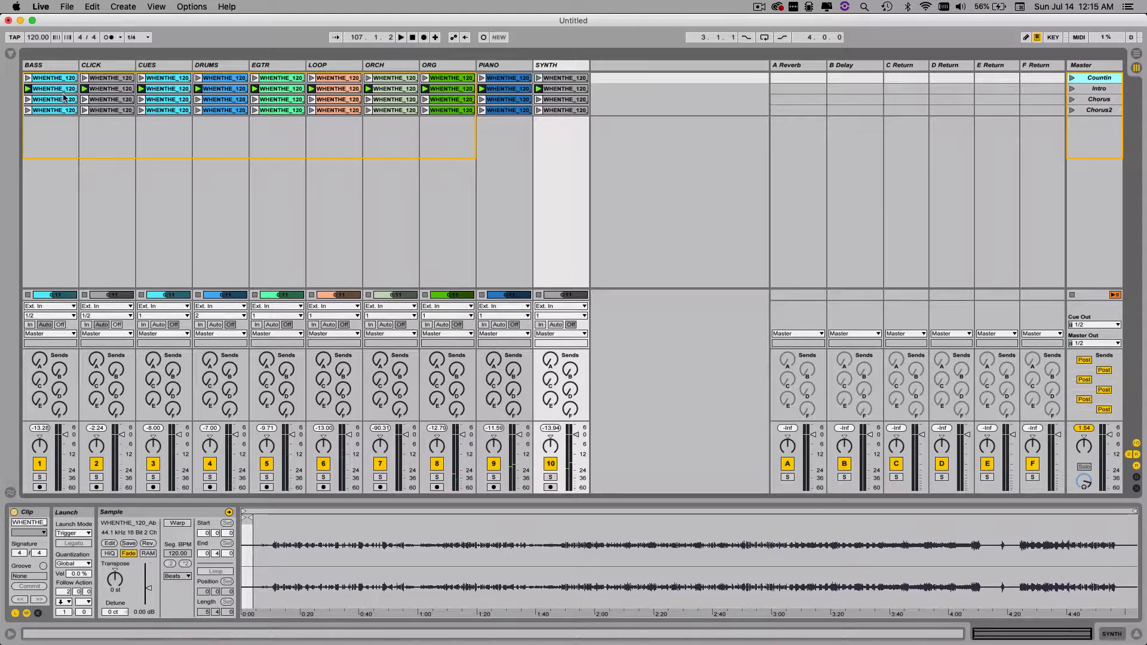
key(Tab)
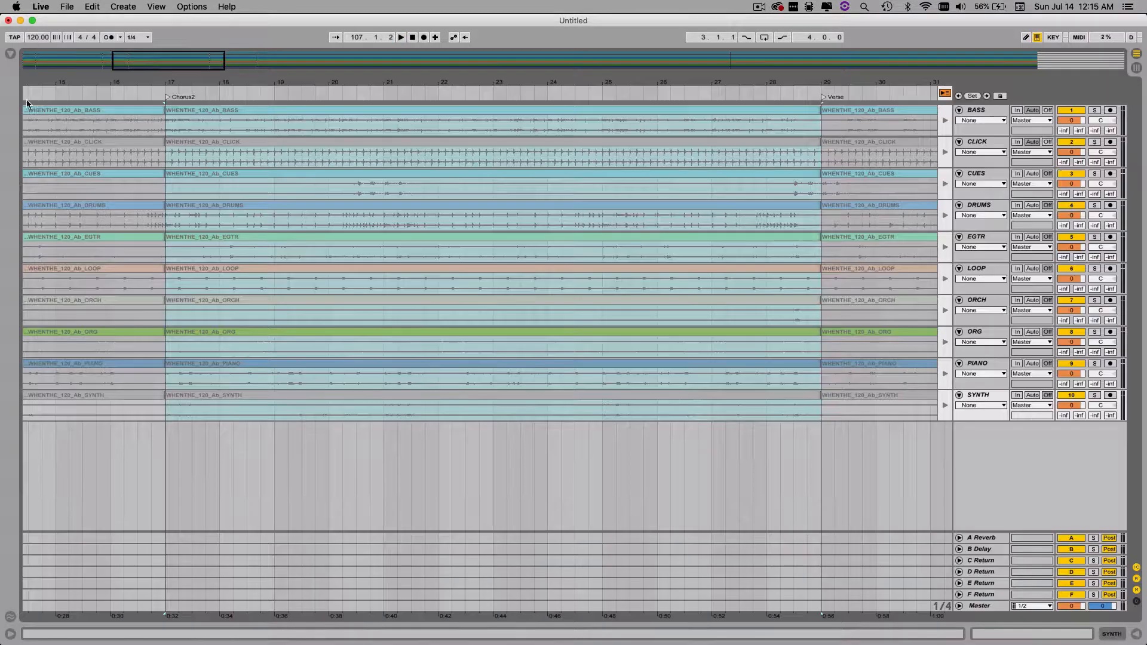
- Restore the Arrangement's clip playback, examine the sections around the Verse marker, and return to the Session View
click(938, 93)
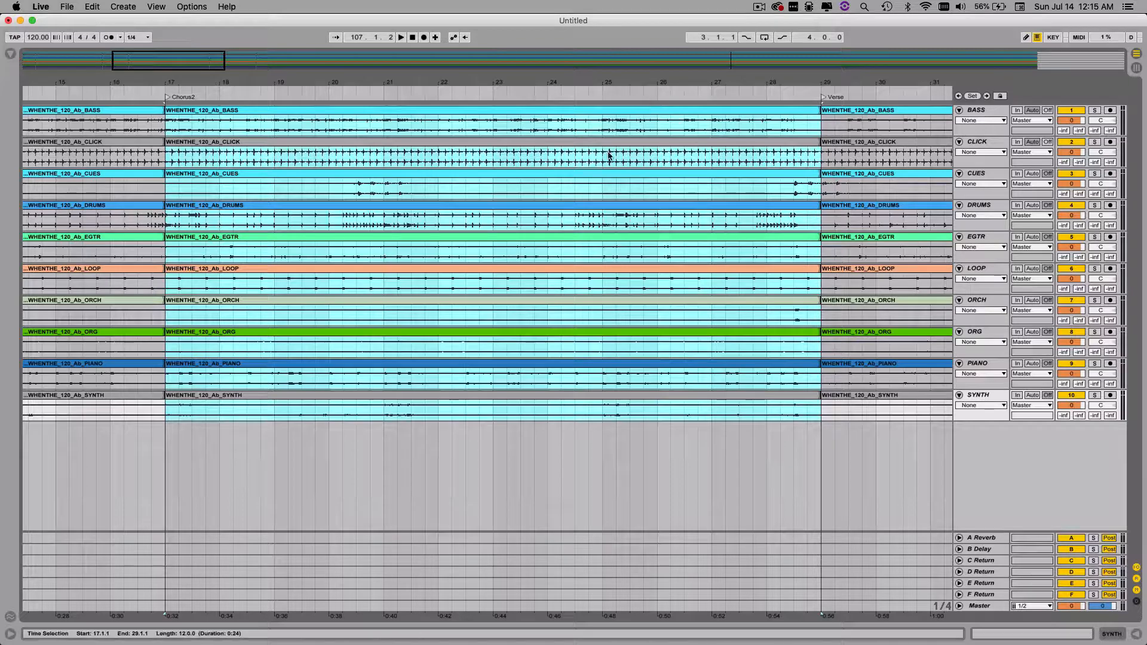
drag(147, 60, 214, 60)
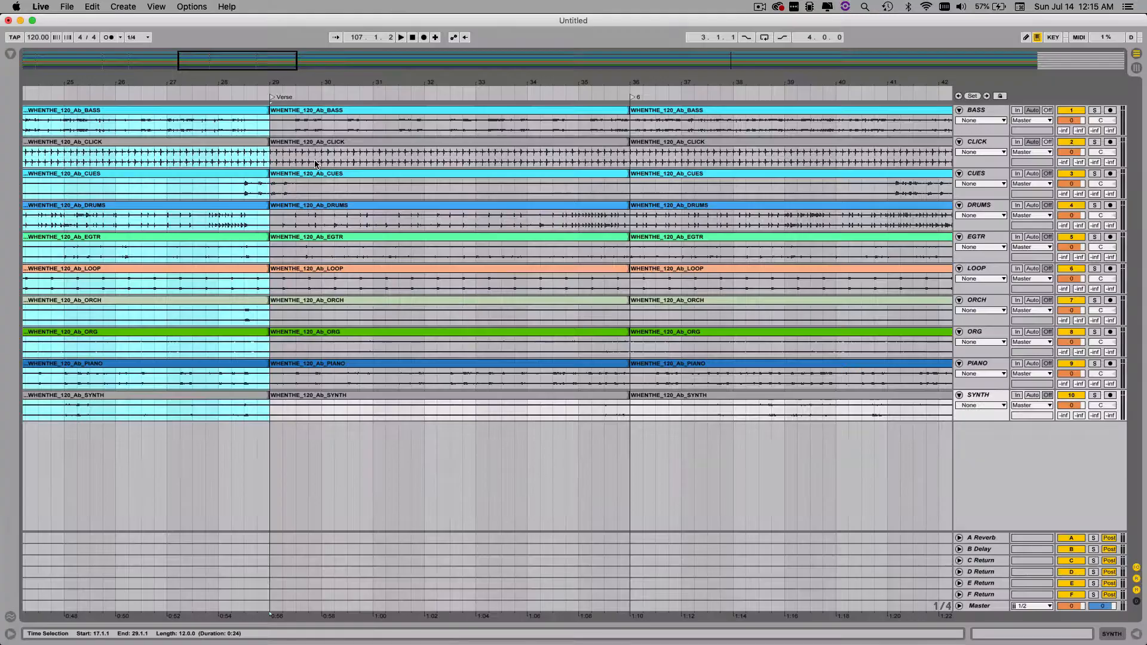
key(Tab)
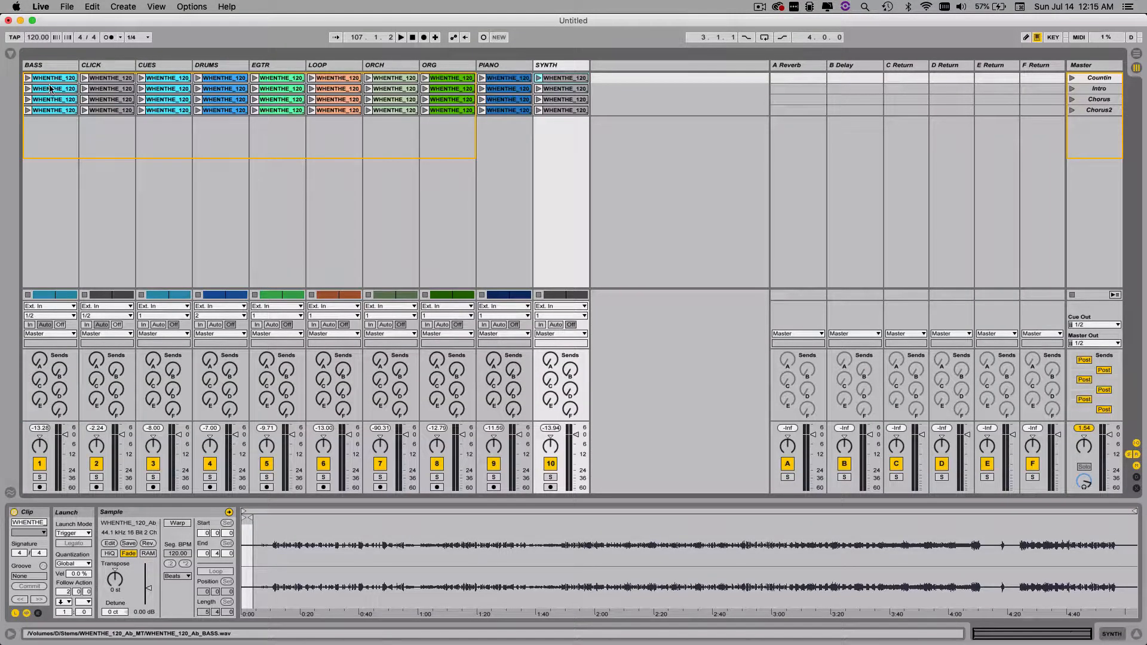
- Set the Intro clips from BASS to SYNTH to Follow Action Next after 12 bars
shift+click(569, 93)
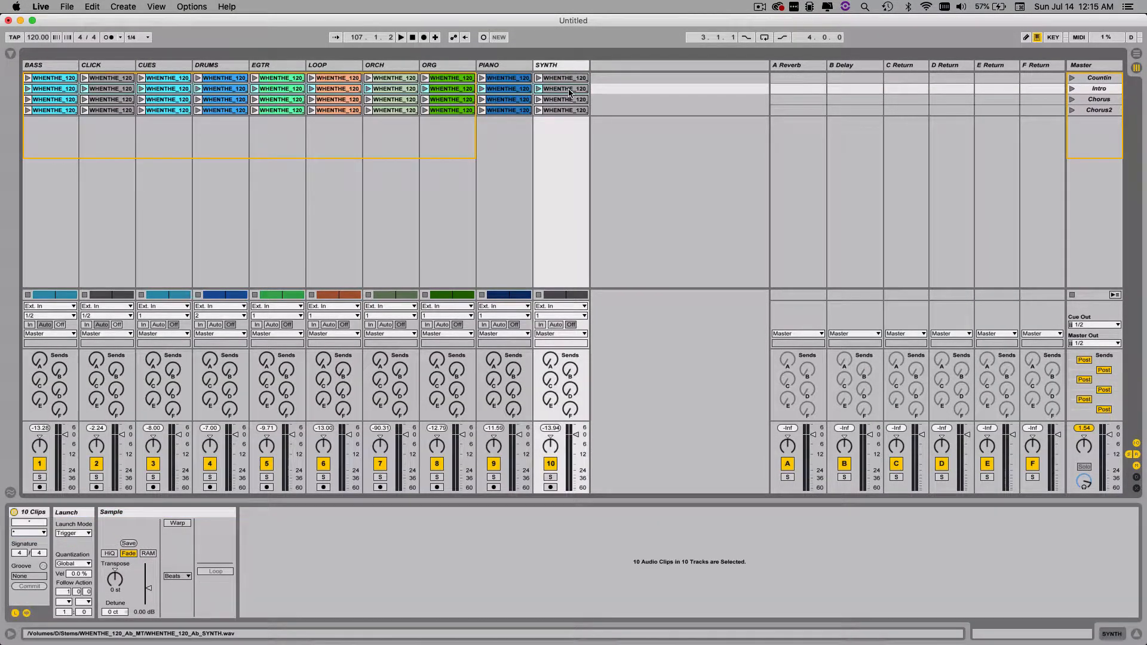
click(70, 601)
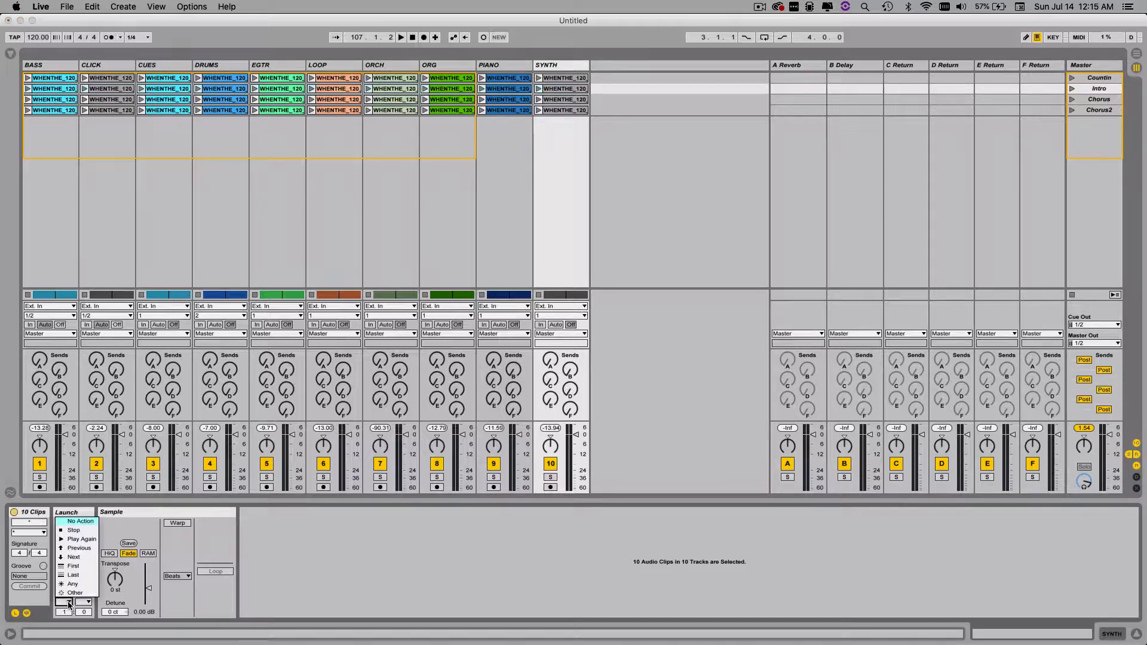
click(79, 558)
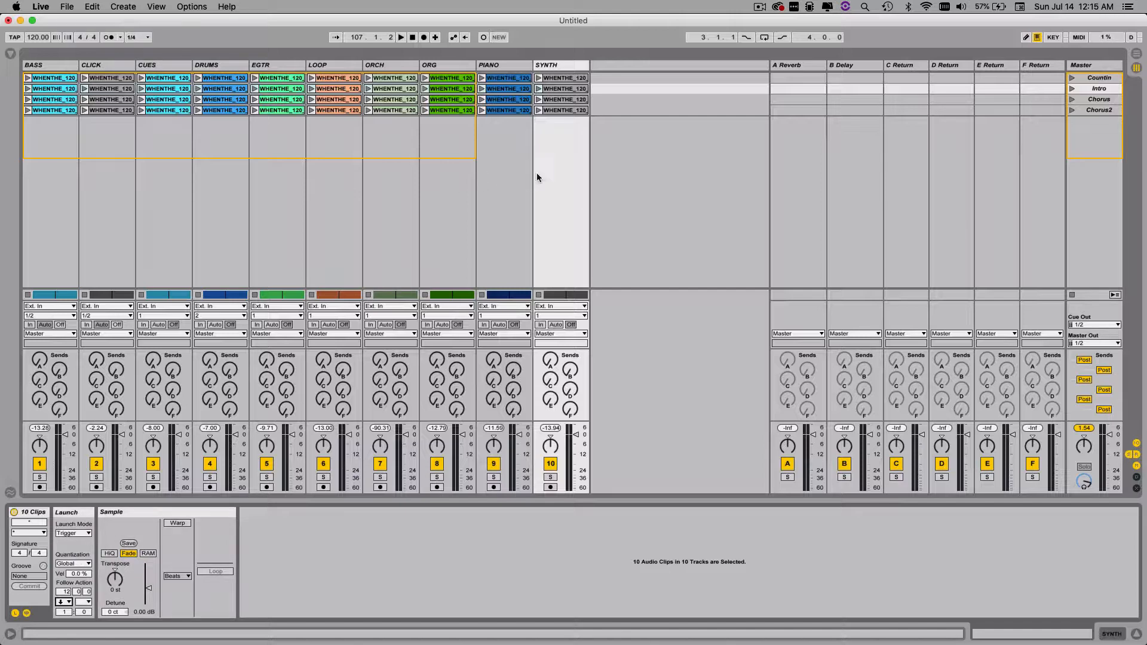
- Set the Chorus clips from BASS to SYNTH to Follow Action Next after 7 bars
click(47, 100)
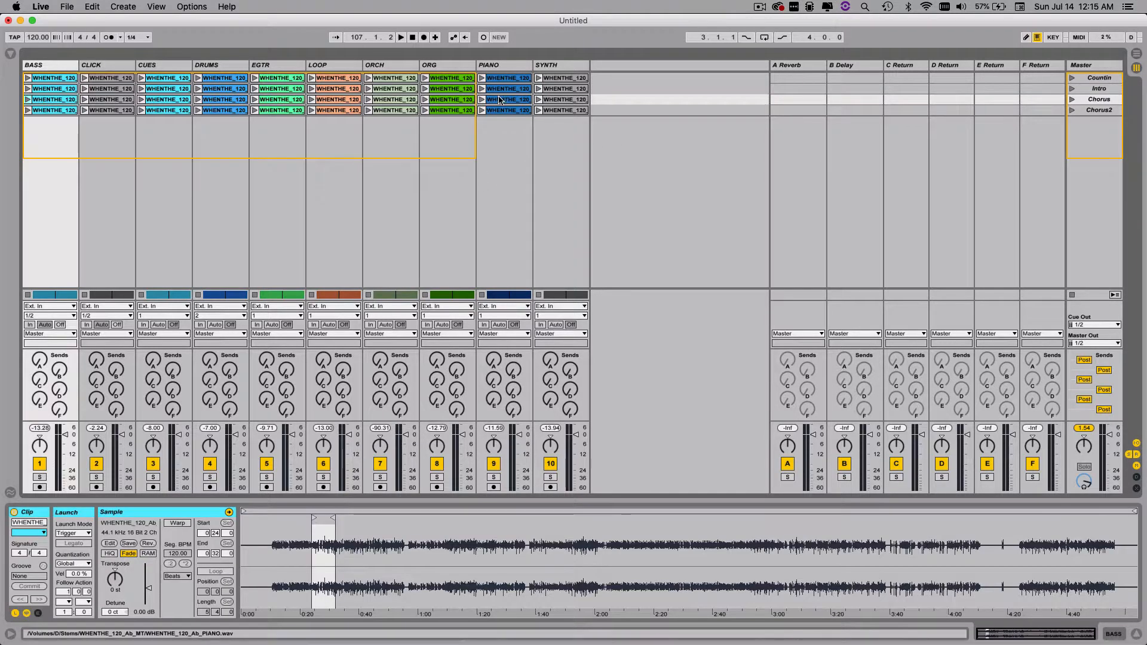
shift+click(560, 103)
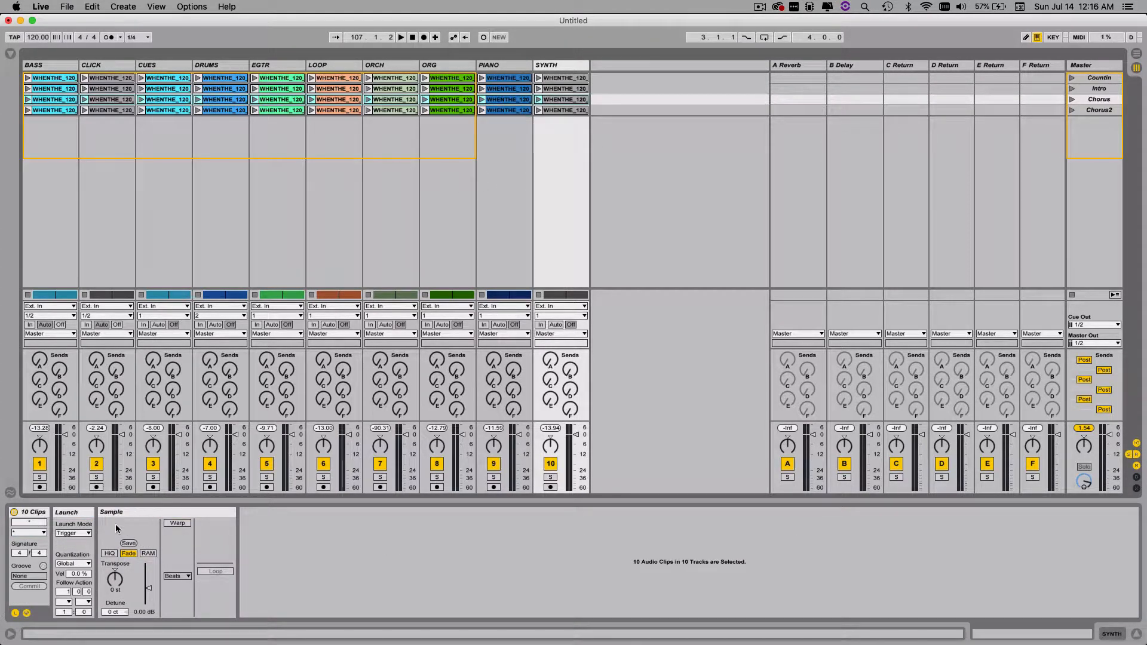
click(68, 593)
text(7)
click(68, 603)
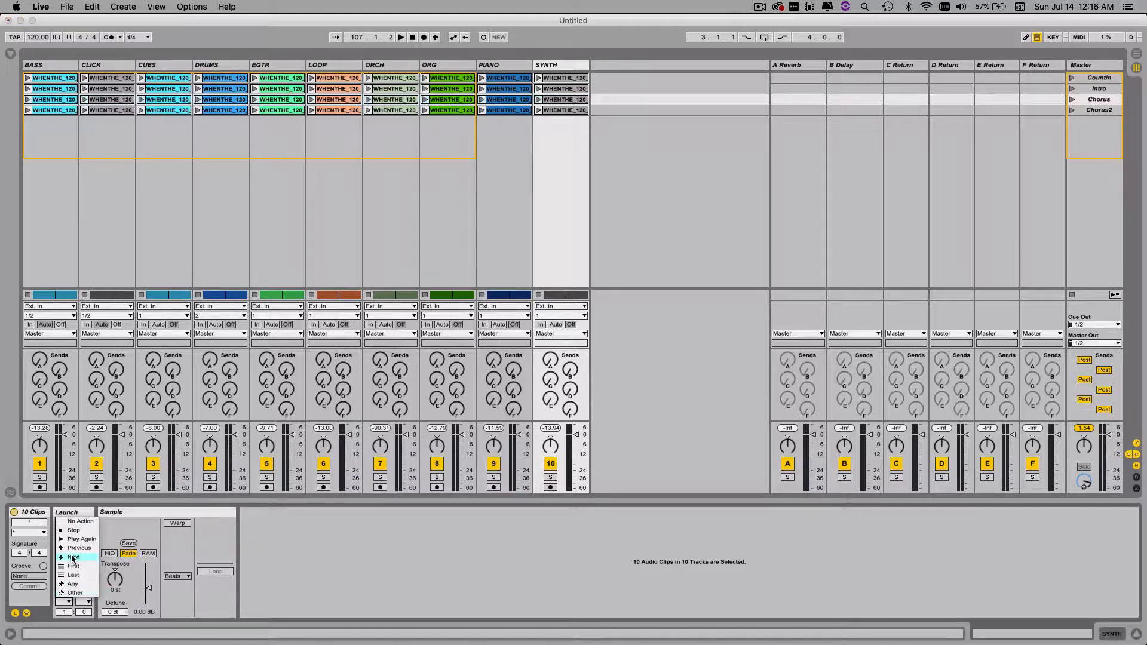
click(72, 559)
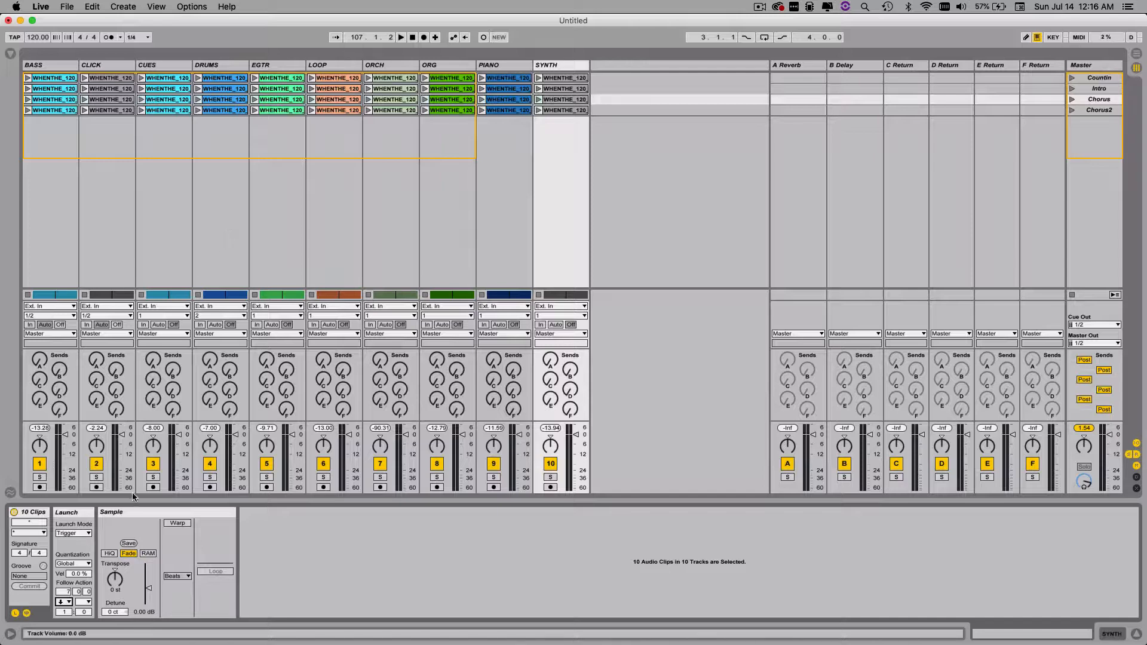
click(65, 602)
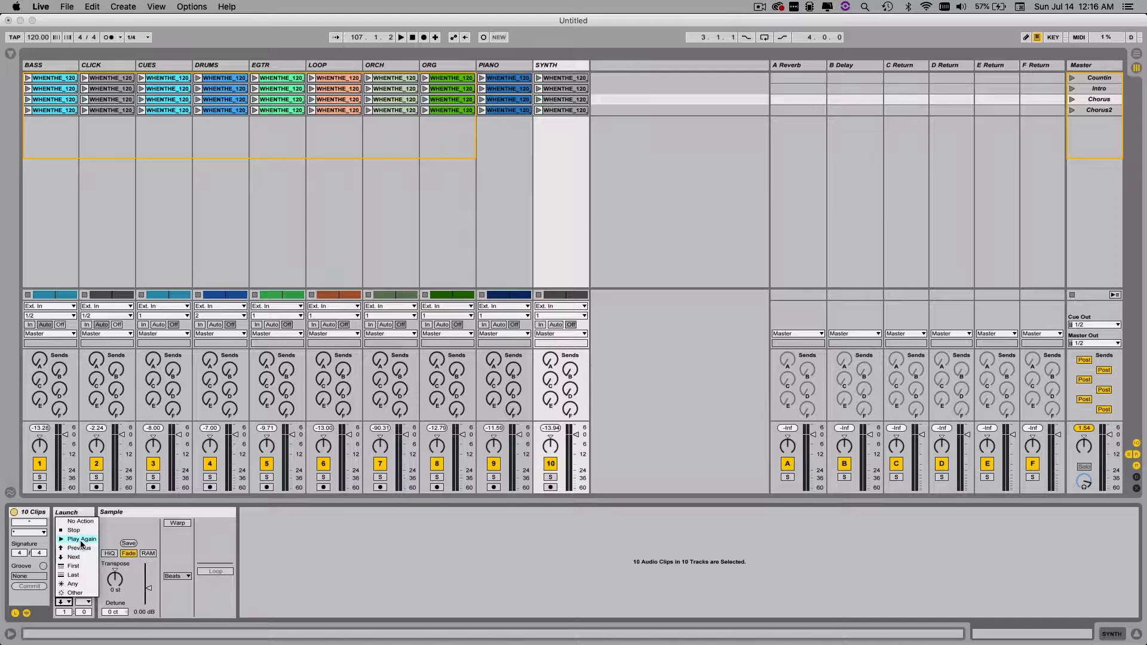
click(332, 548)
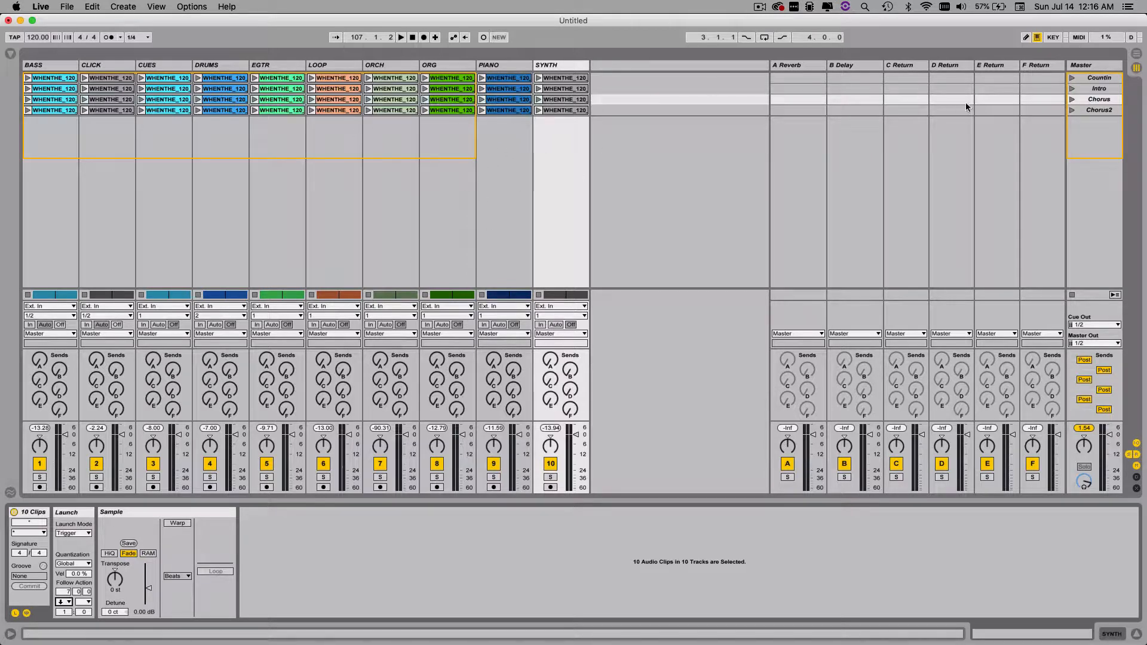
- Launch the Countin scene twice to test the automatic advance through the following scenes, stopping playback each time
click(1073, 80)
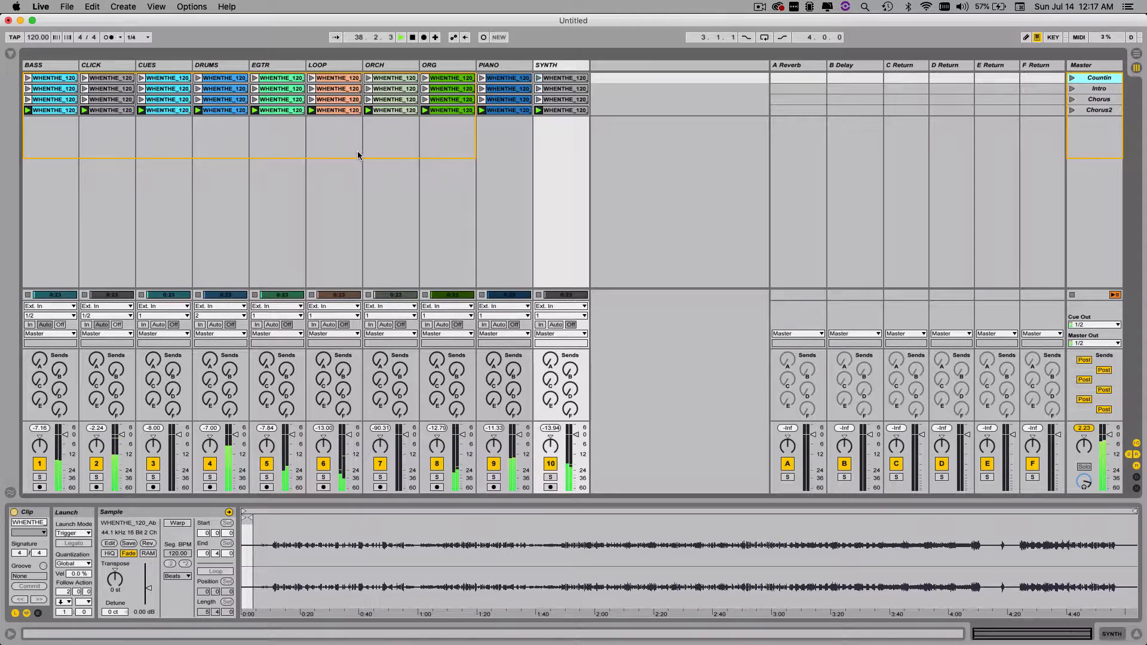
key(space)
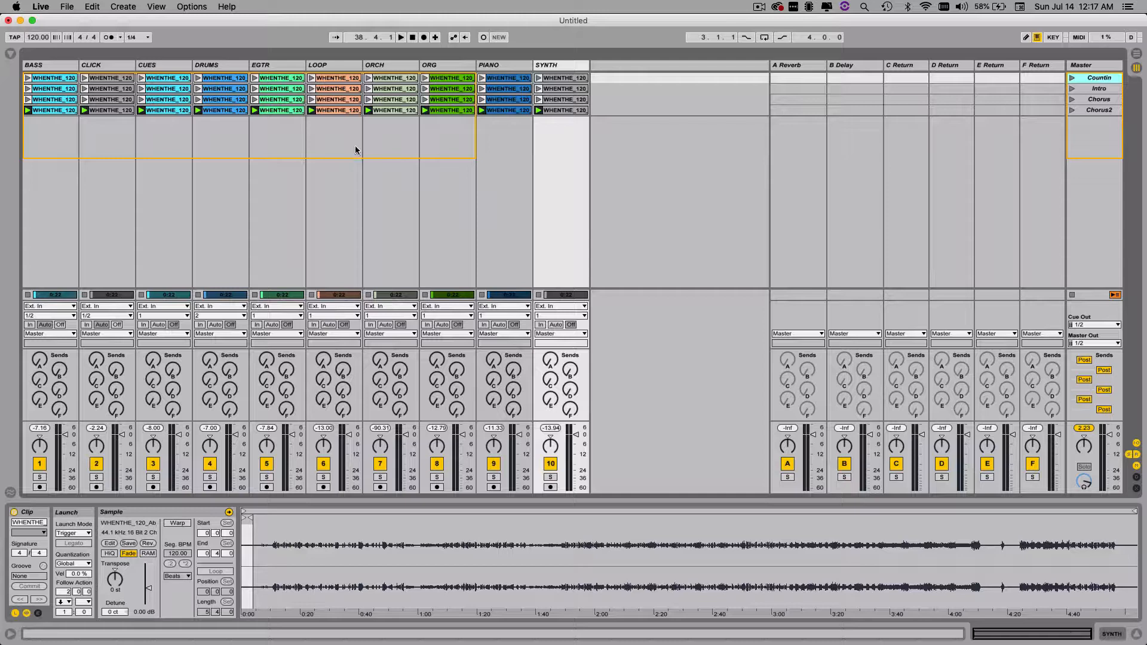
click(1072, 78)
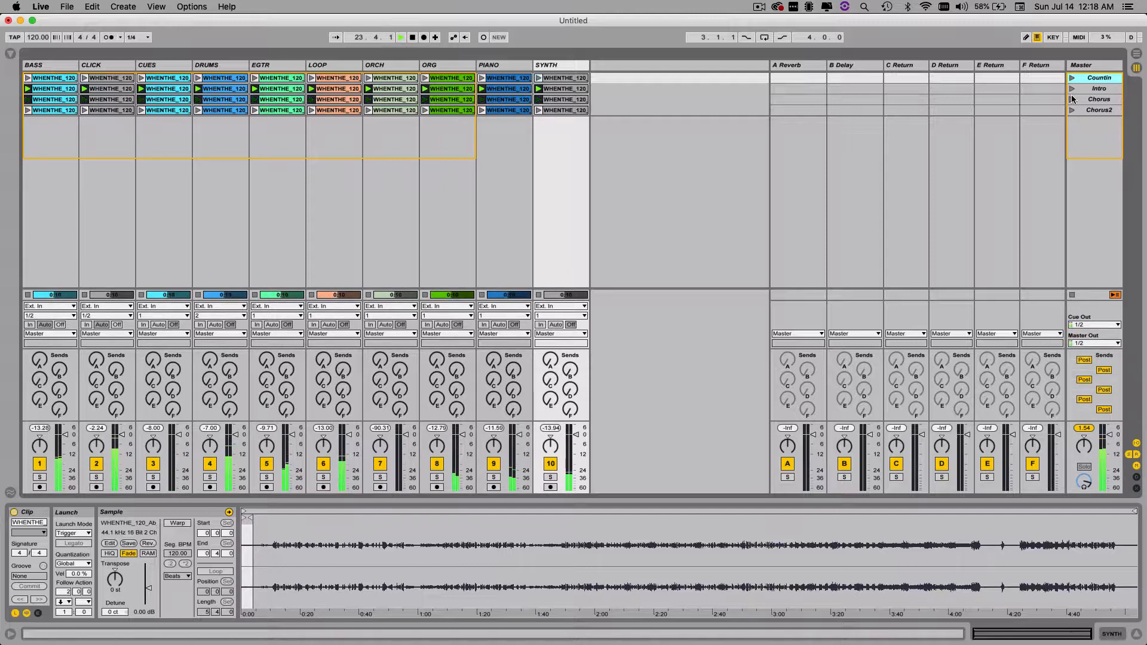
key(space)
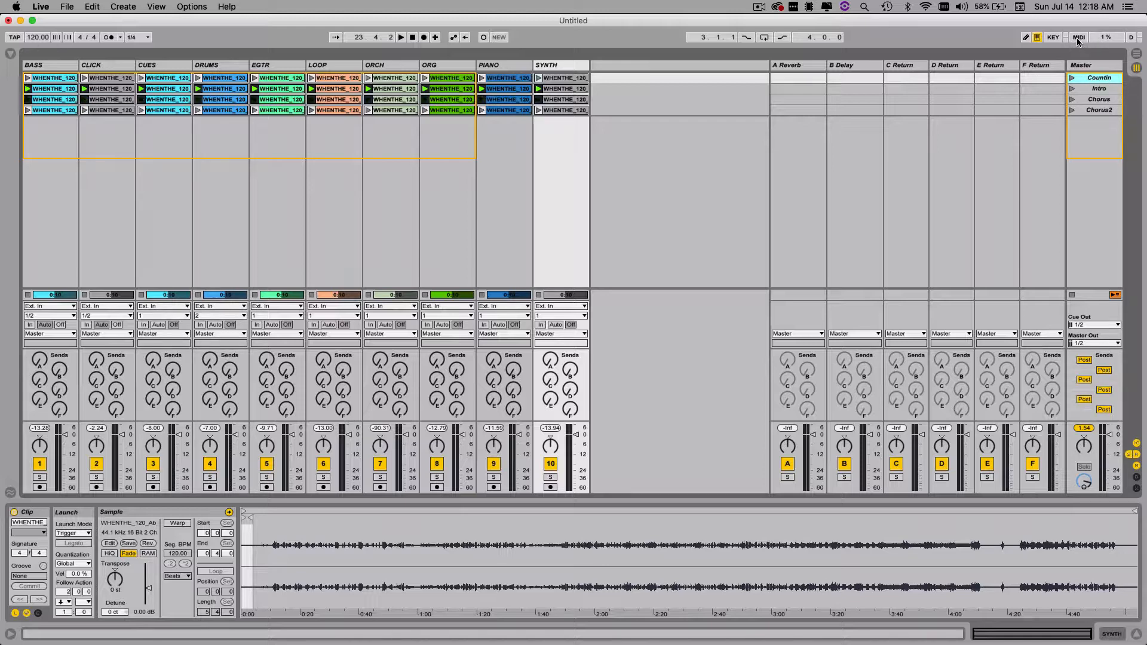
- Map the computer keys 1, 2, 3 and 4 to launching the Countin, Intro, Chorus and Chorus2 scenes
click(1055, 38)
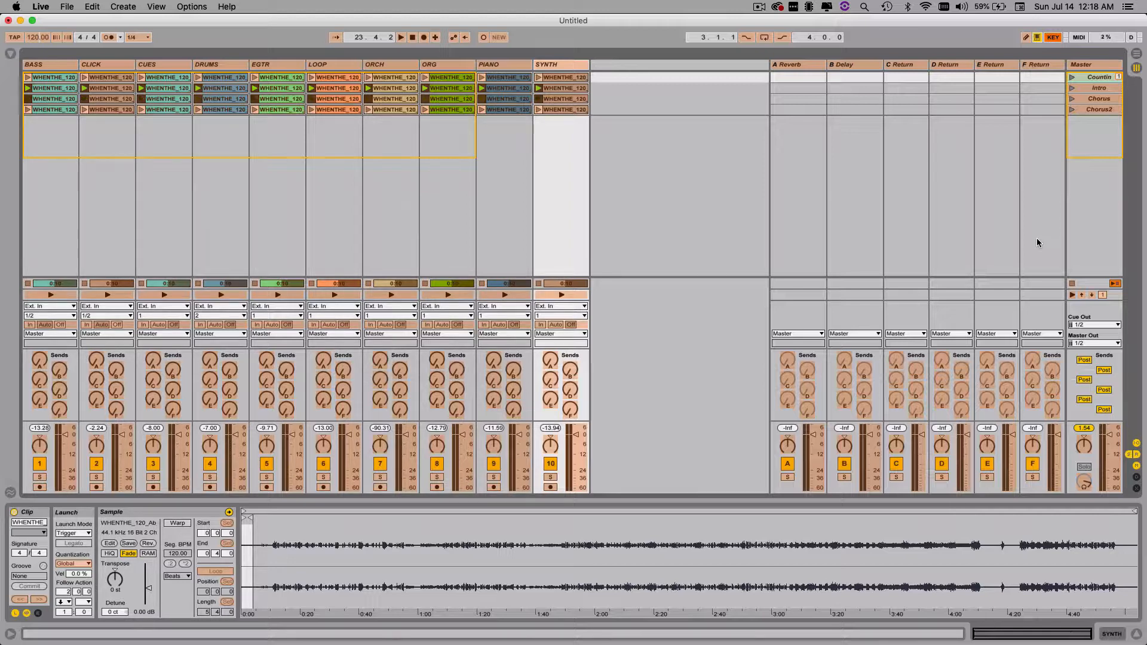
click(1105, 93)
key(2)
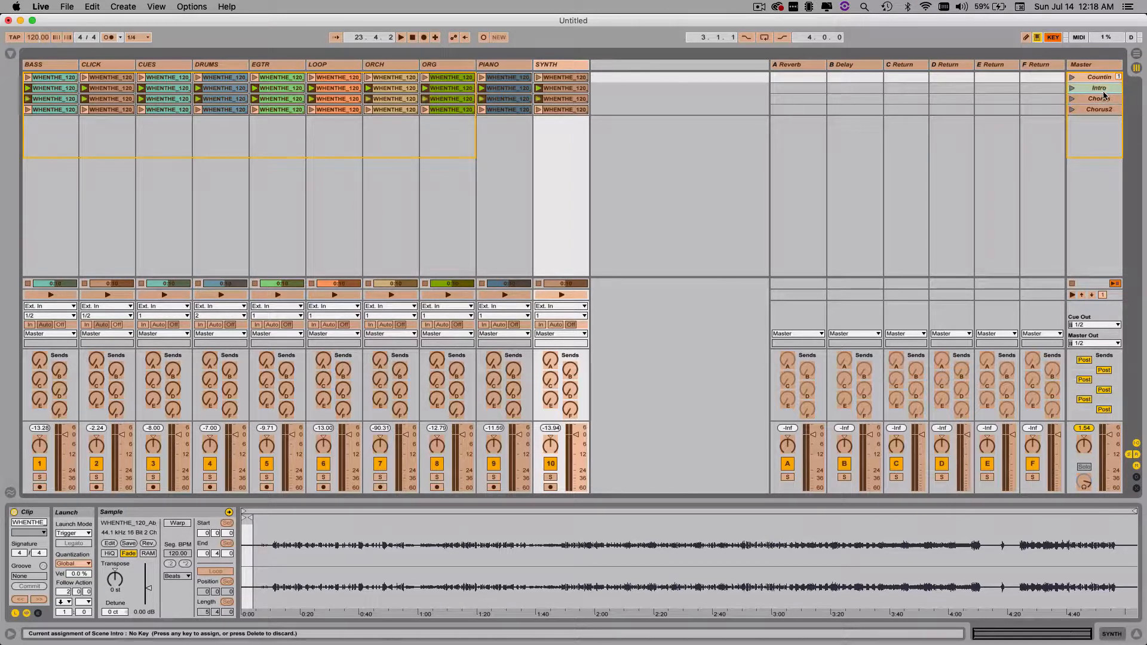
click(1105, 104)
key(3)
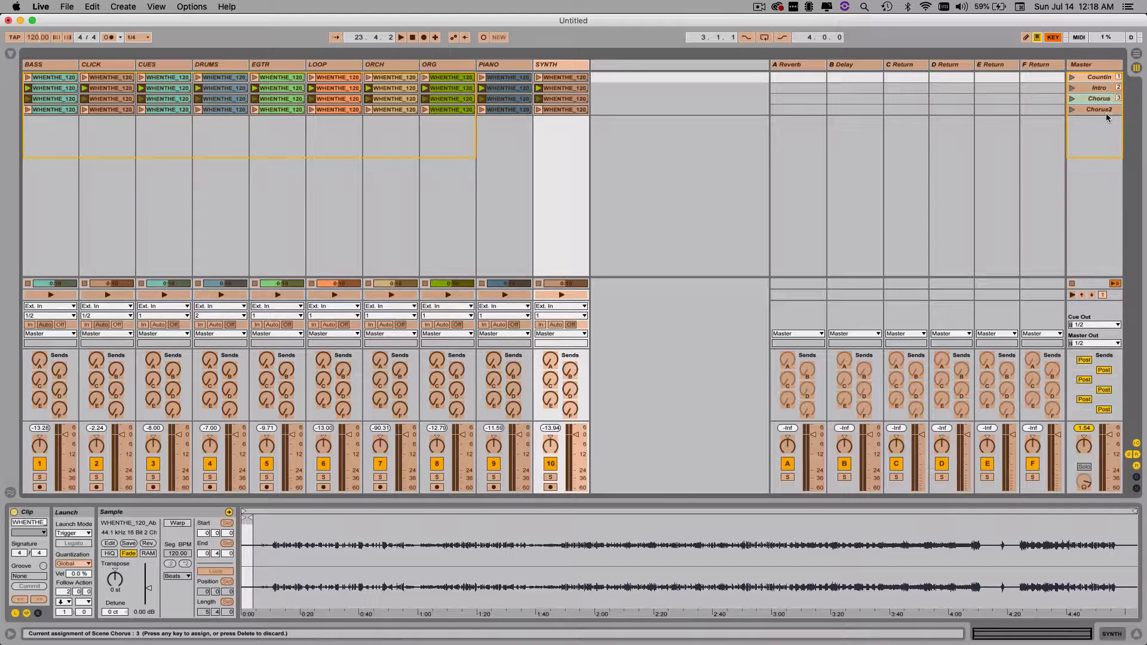
click(1106, 113)
key(4)
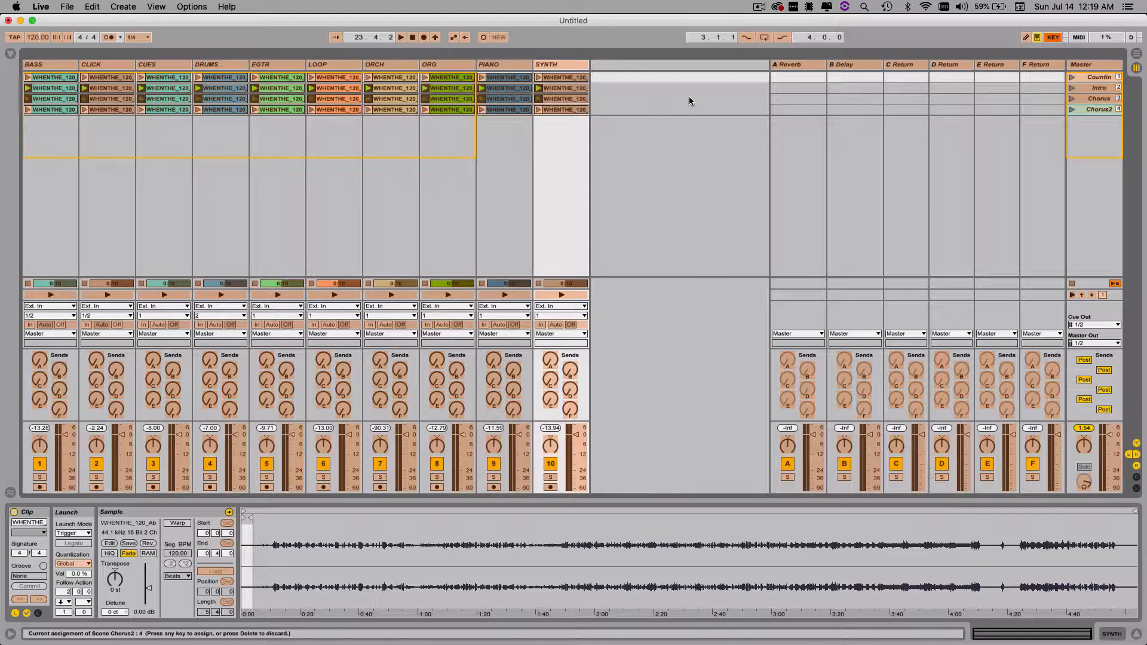
click(1053, 38)
- Set the Follow Action of the Intro clips from BASS to SYNTH to Play Again, and launch the Intro scene to test it
click(568, 93)
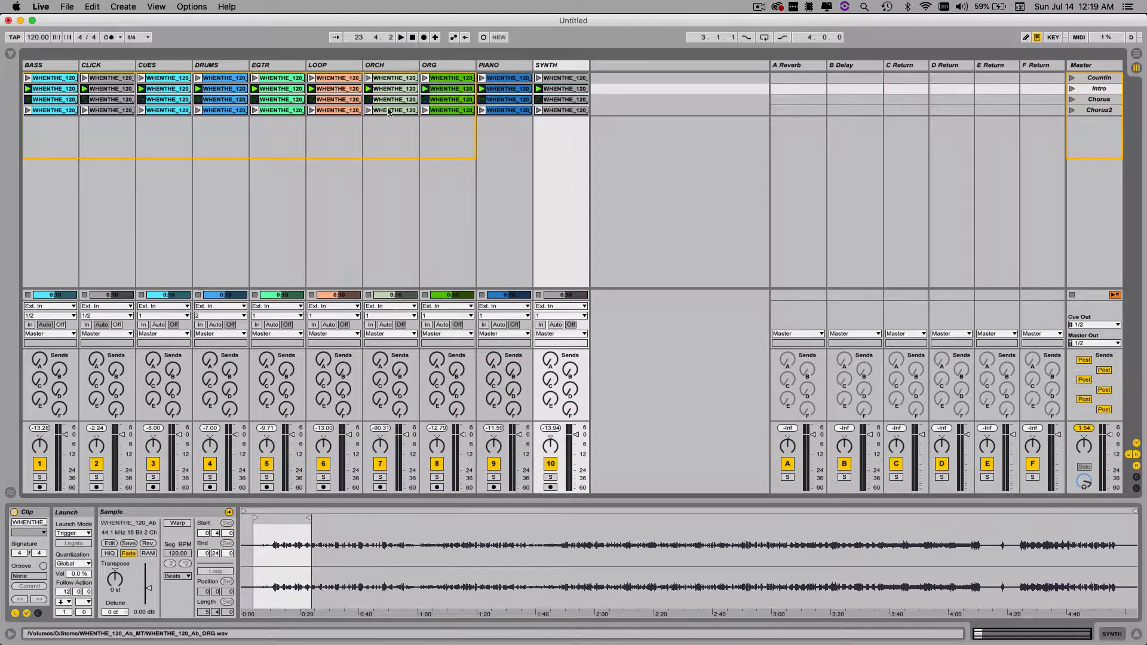
shift+click(53, 89)
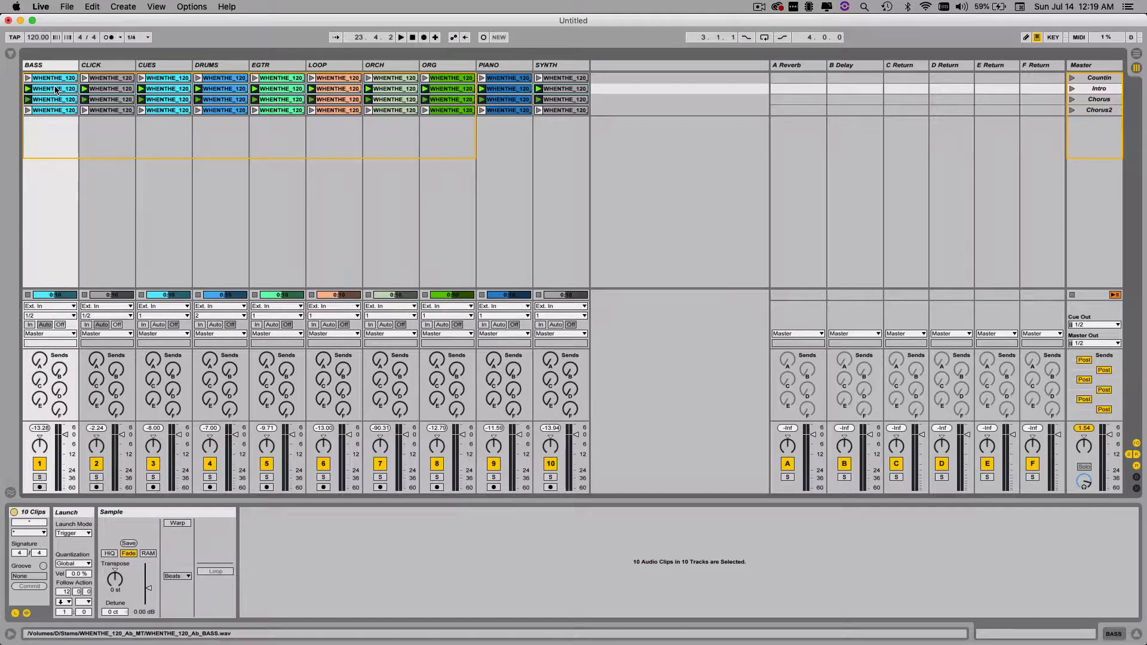
click(50, 91)
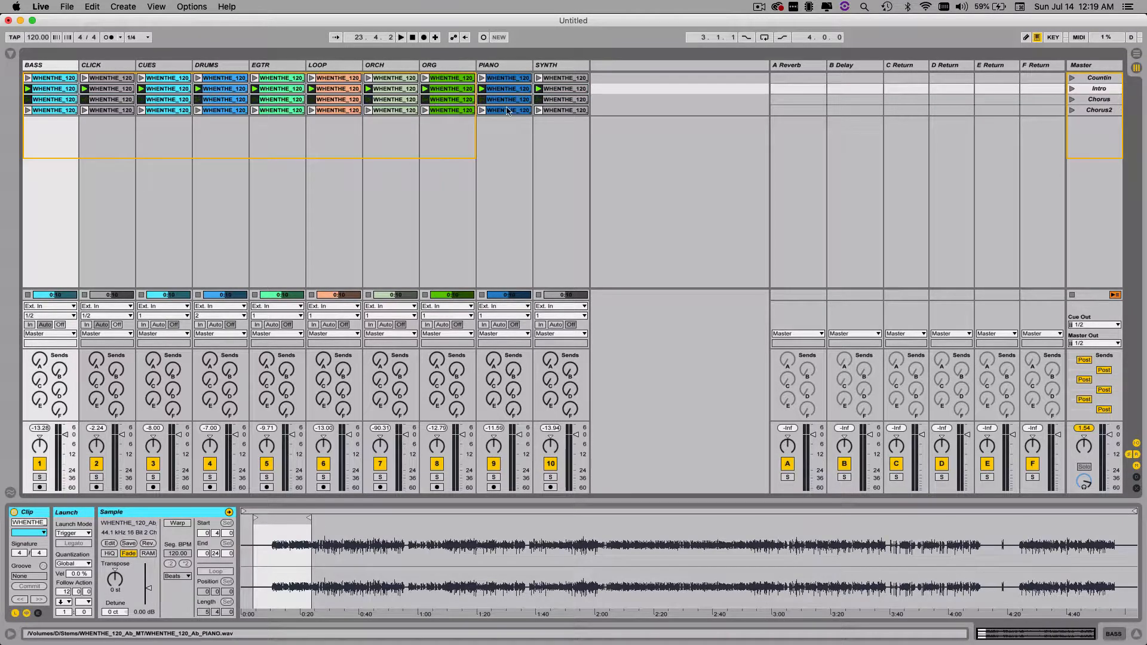
shift+click(556, 91)
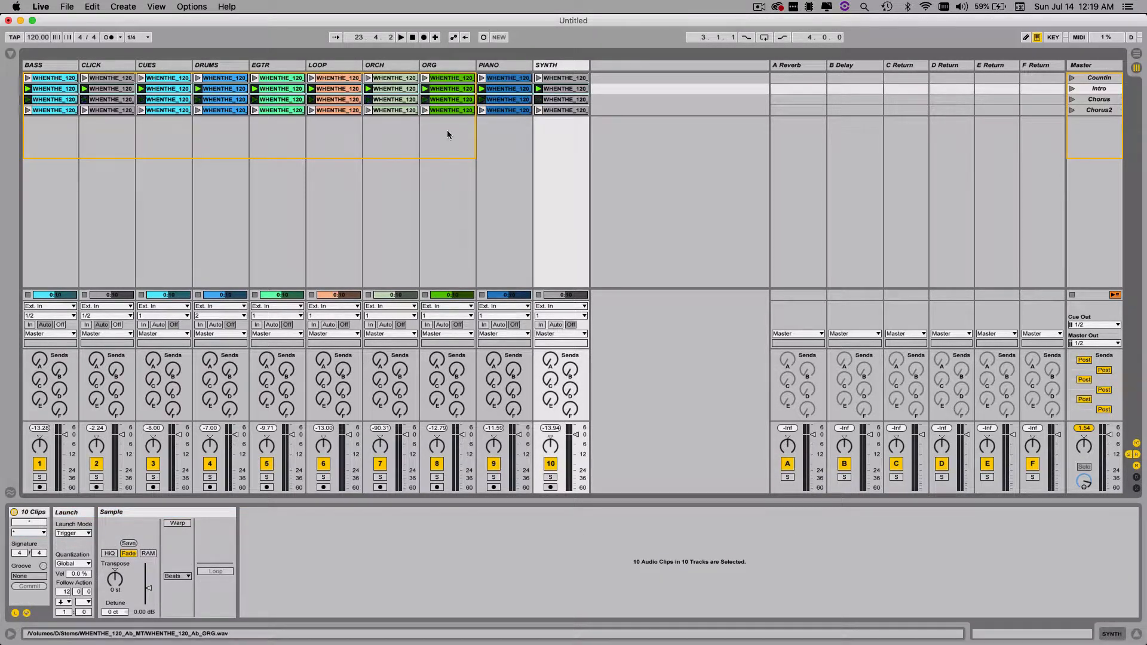
click(62, 602)
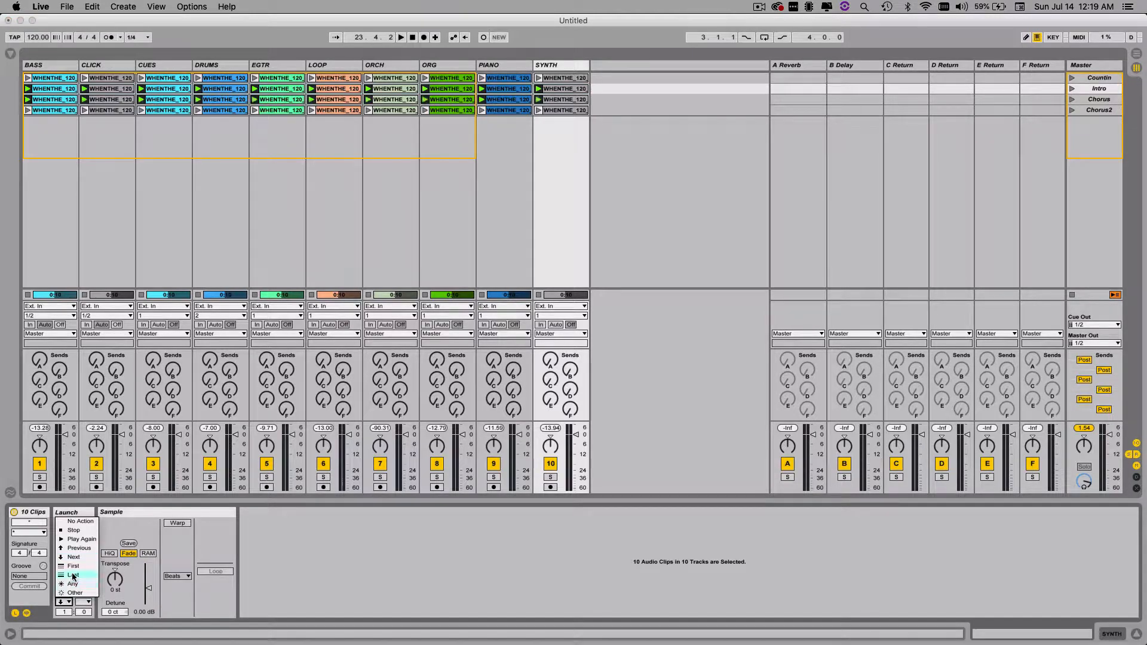
click(82, 539)
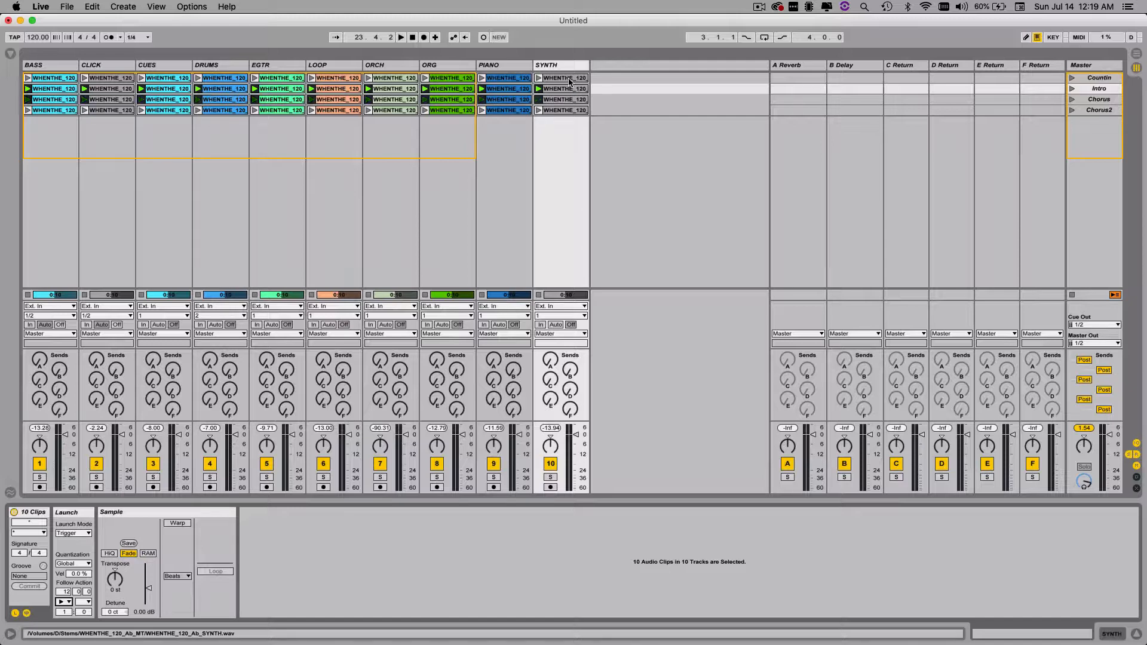
click(1072, 89)
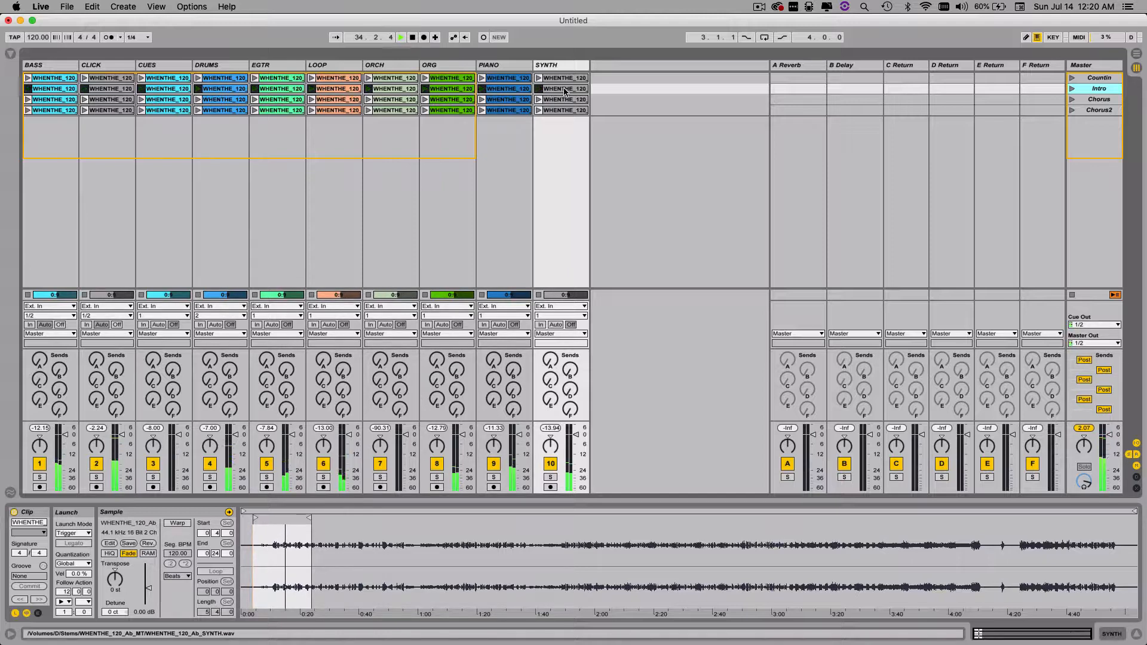
key(space)
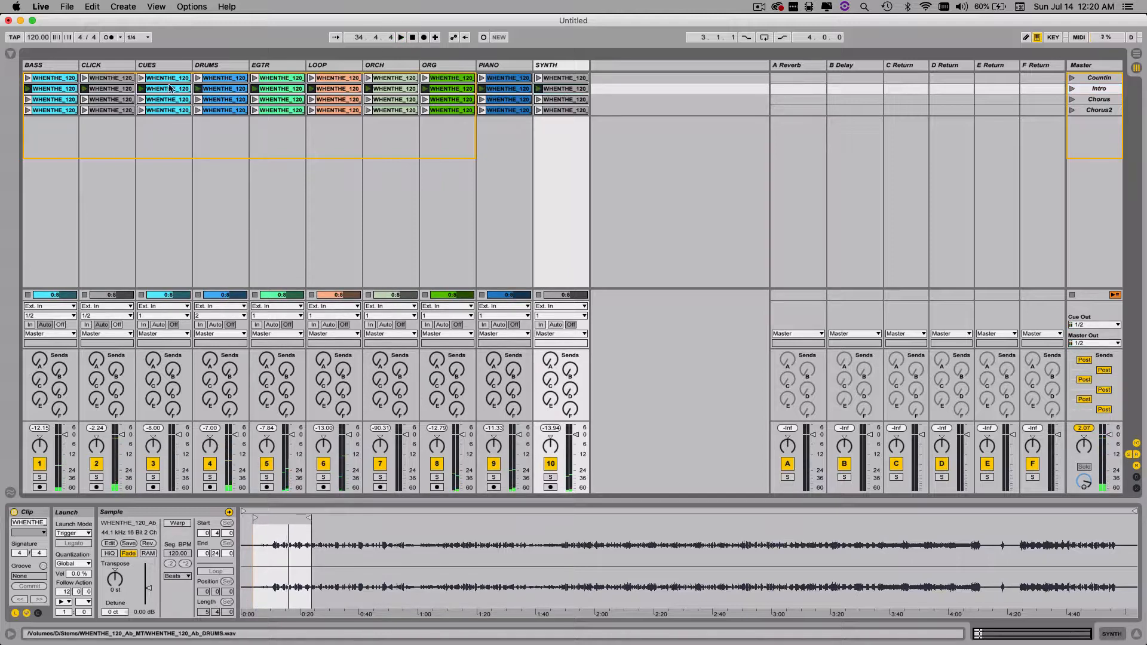
- Set the Follow Action of the Countin clips from BASS to SYNTH to Play Again, and deselect the clips
click(54, 80)
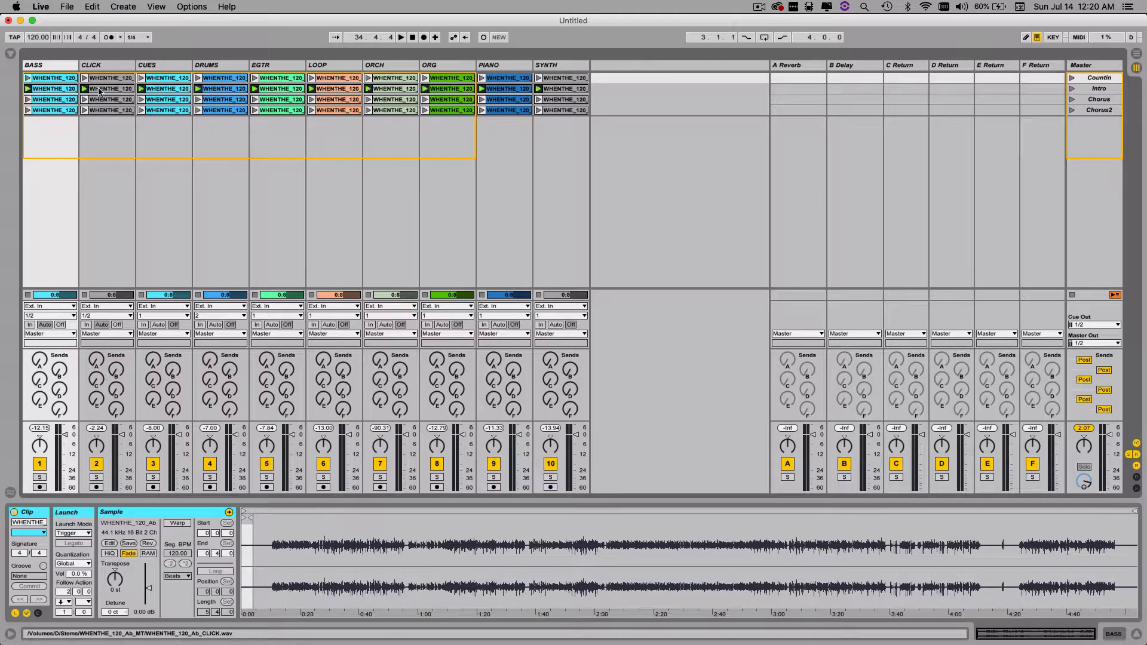
shift+click(555, 79)
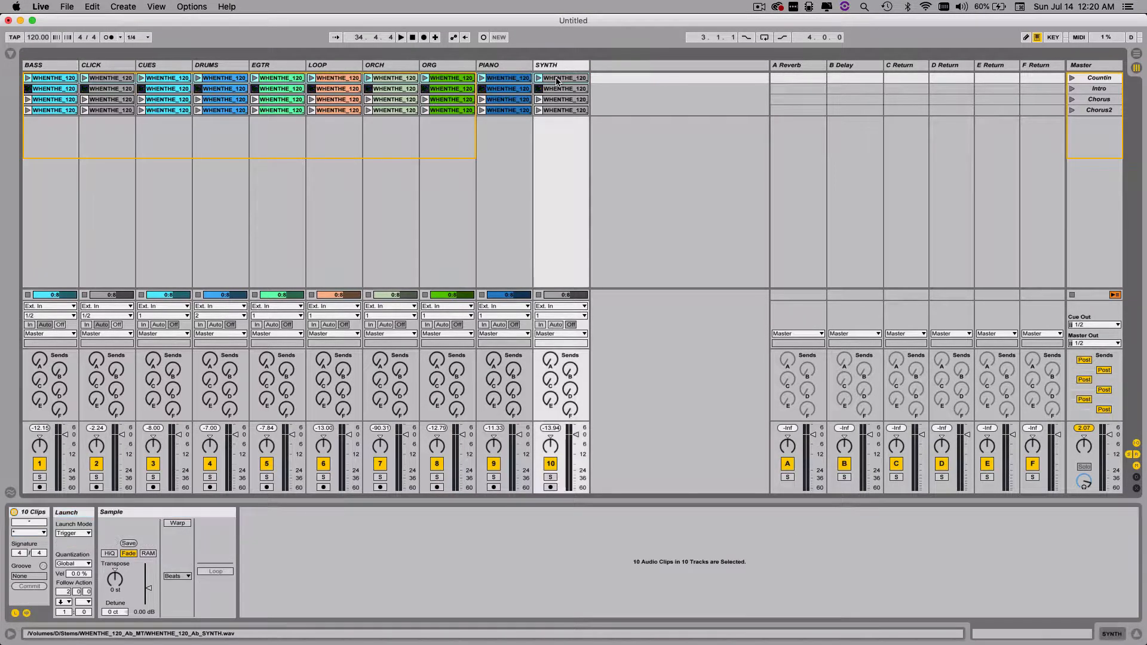
click(62, 602)
click(83, 543)
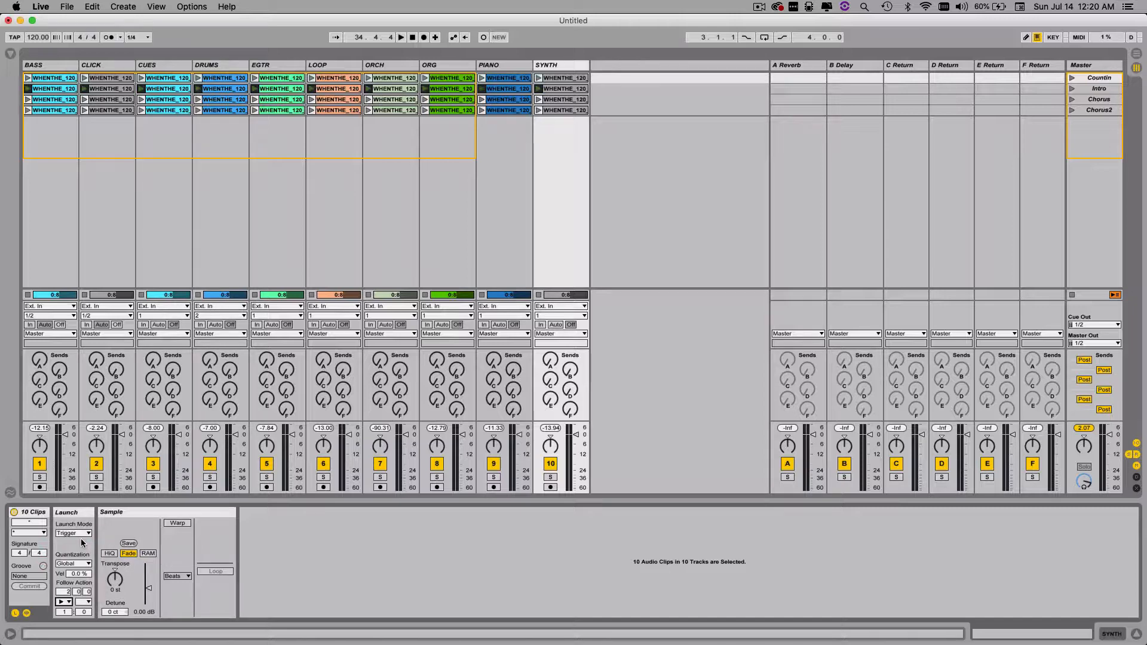
click(628, 166)
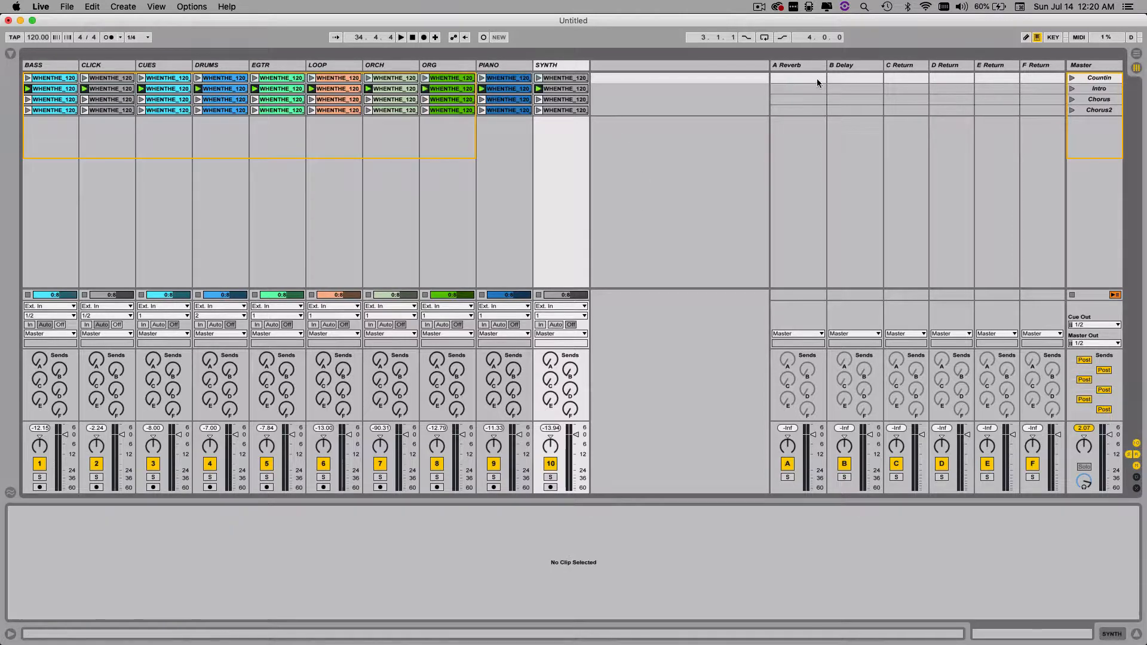
- Launch the Countin scene and switch to the Intro scene to test triggering sections with Play Again active
click(1073, 77)
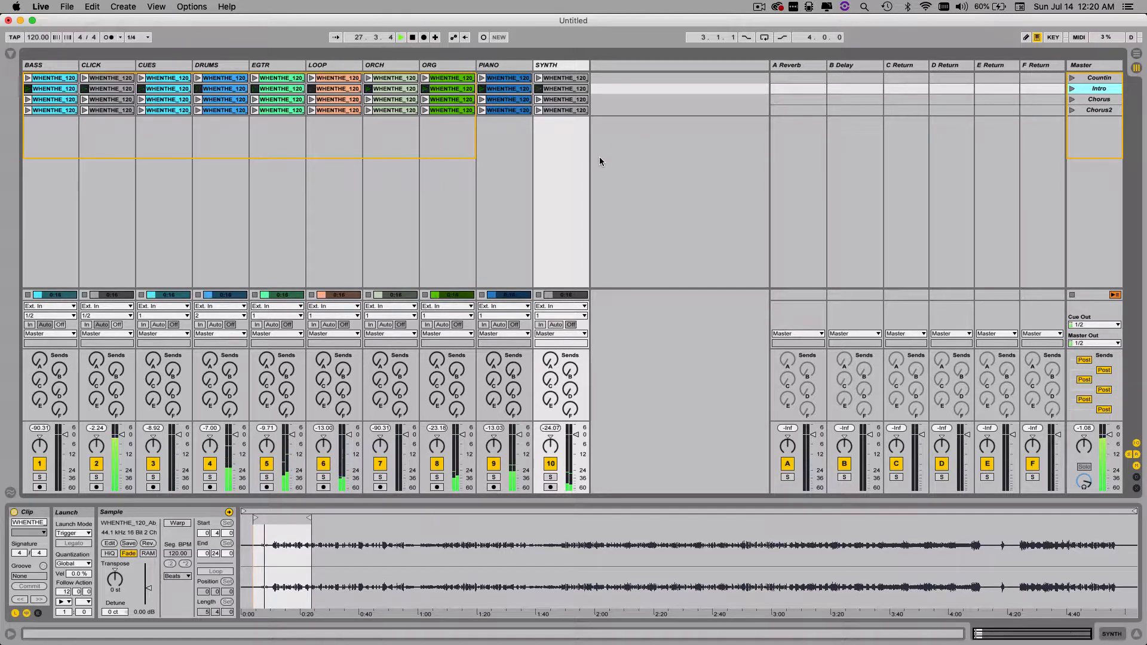
key(space)
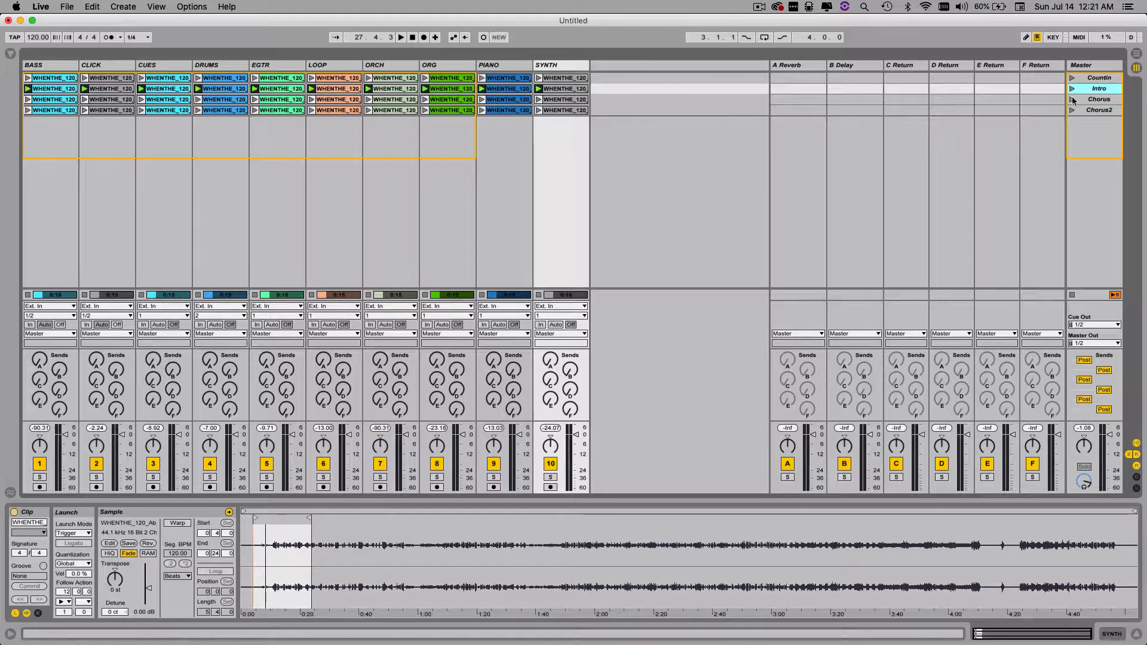
click(1072, 77)
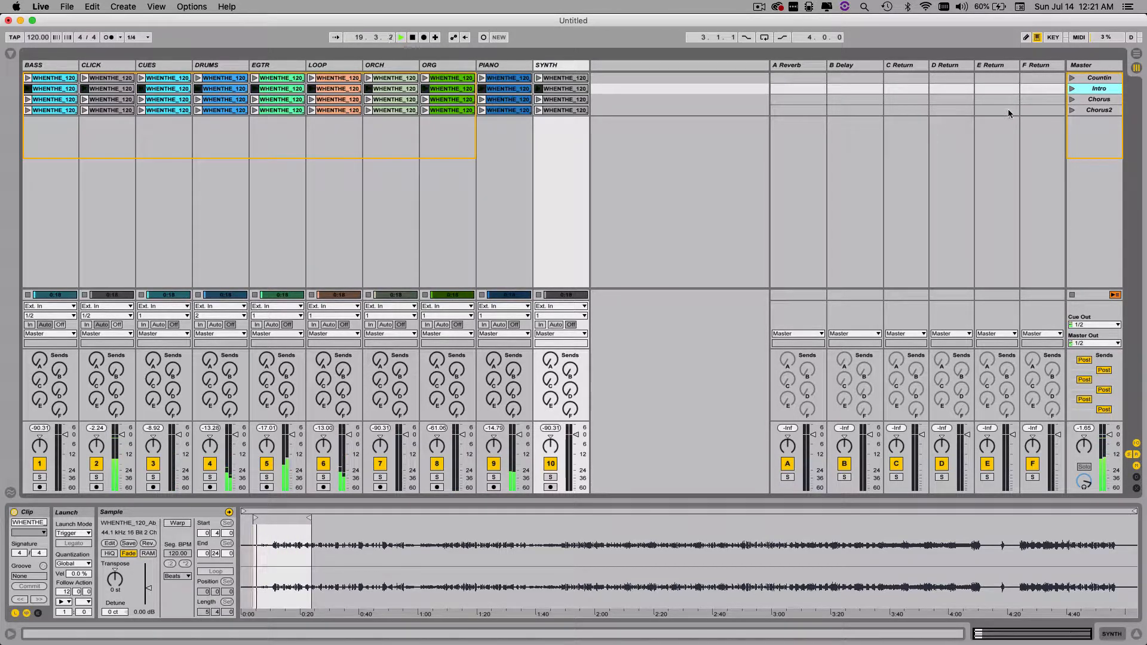
- Stop playback and set the global launch quantization to 1 Bar
key(space)
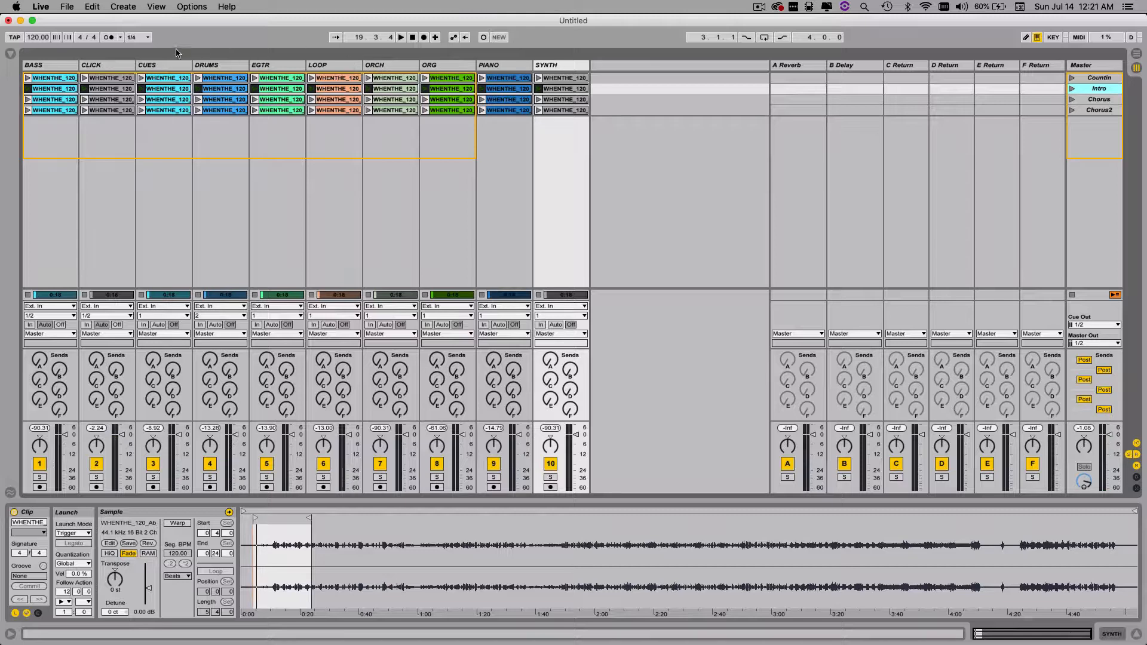
click(137, 37)
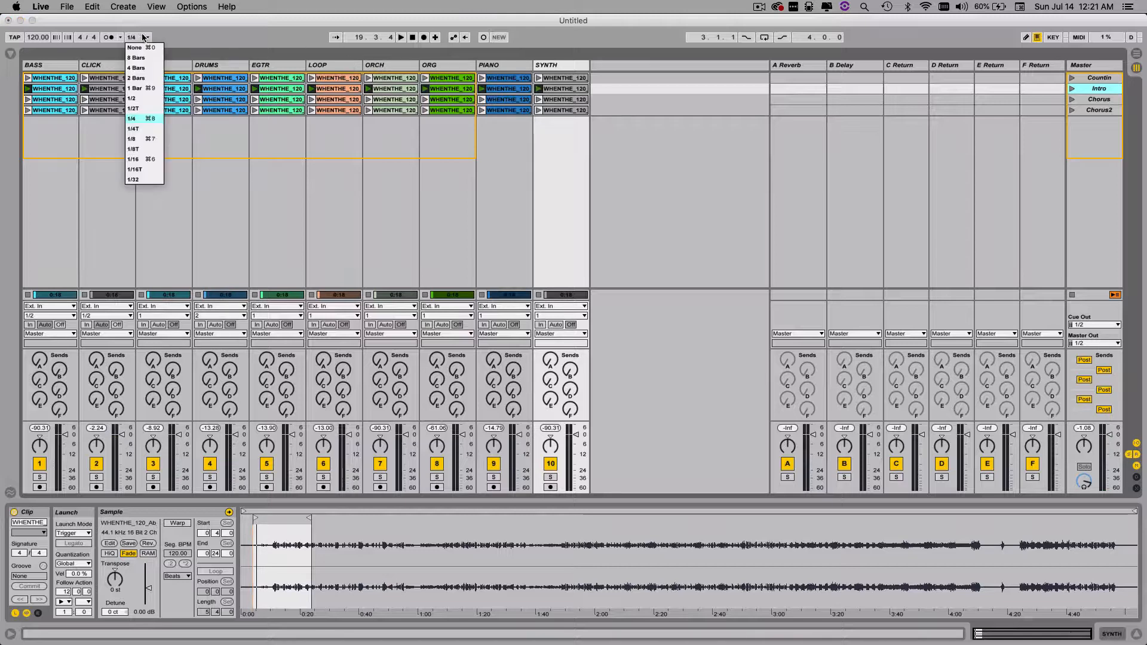
click(144, 88)
click(780, 94)
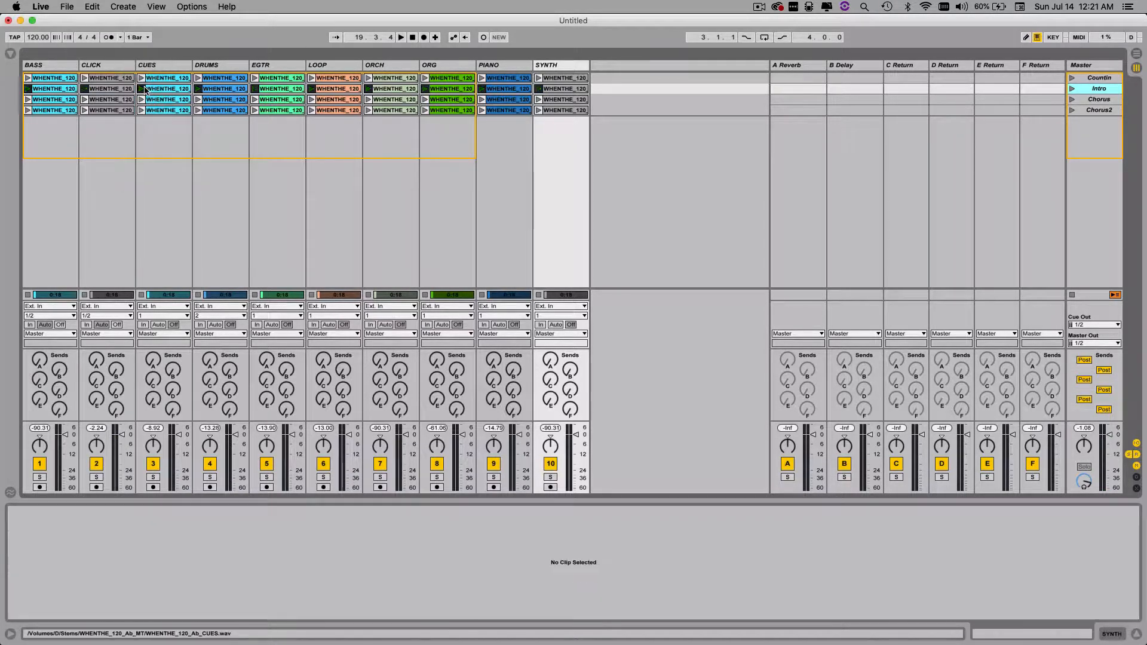
- Launch the Countin scene and switch to the Intro scene to test the 1 Bar quantization, then stop playback
click(1073, 78)
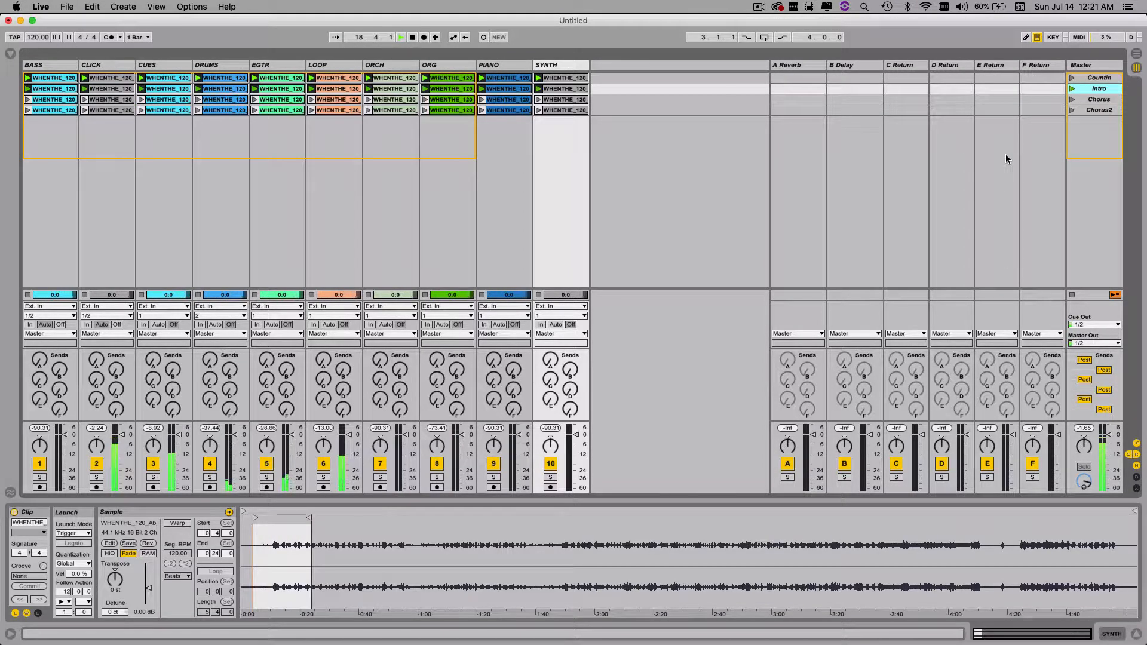
key(space)
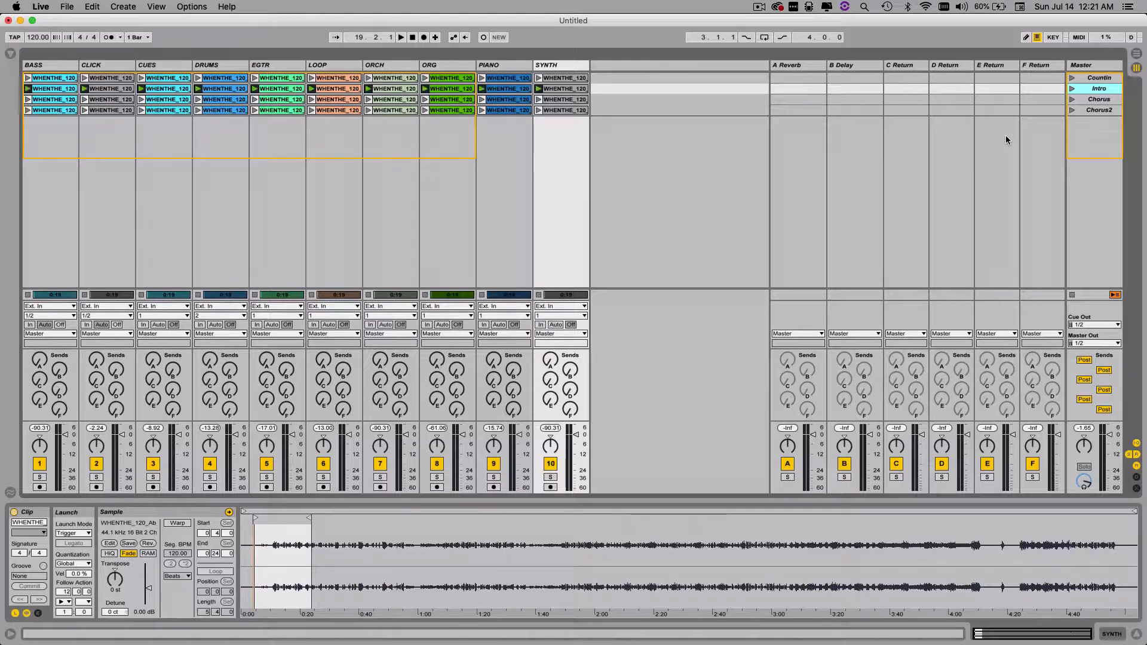
click(1074, 77)
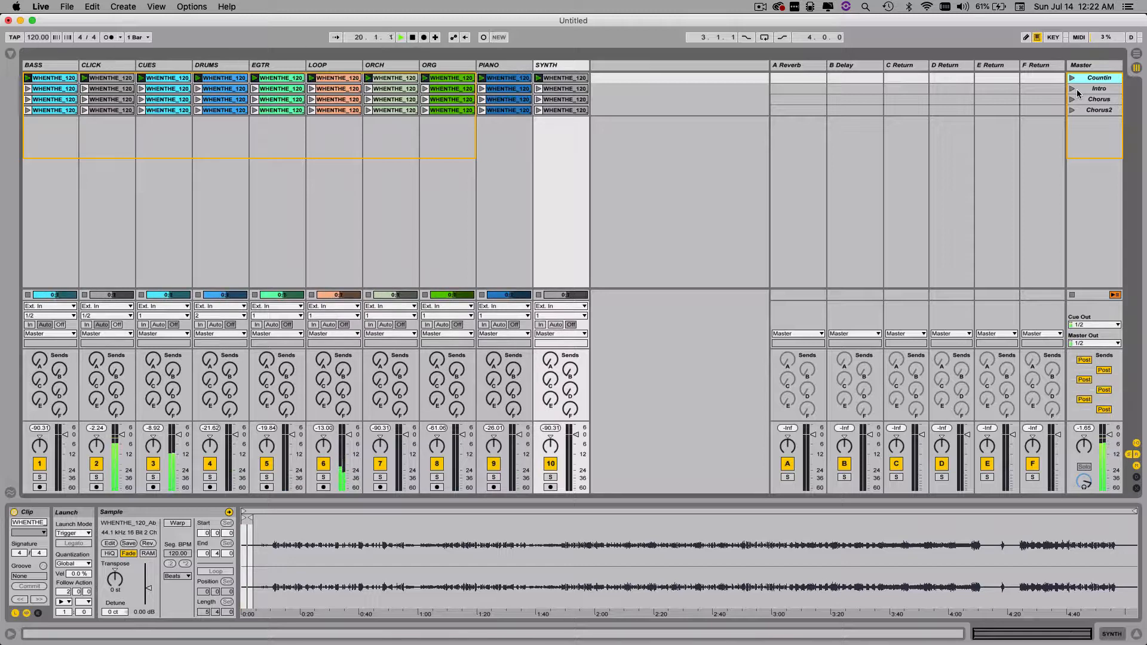
click(1076, 89)
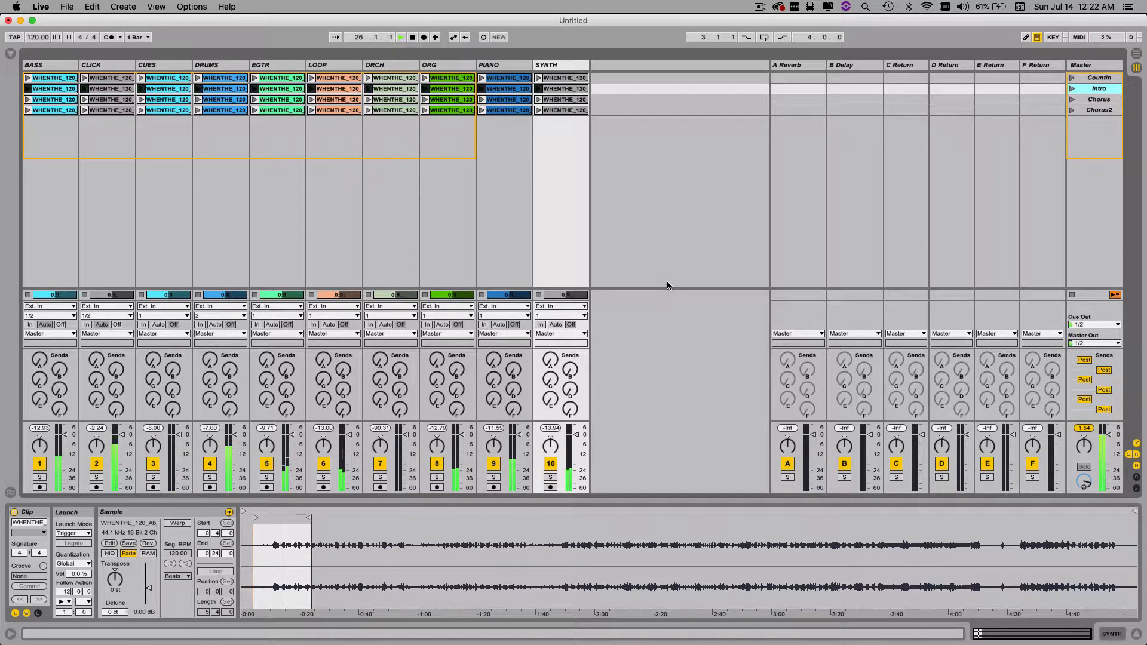
key(space)
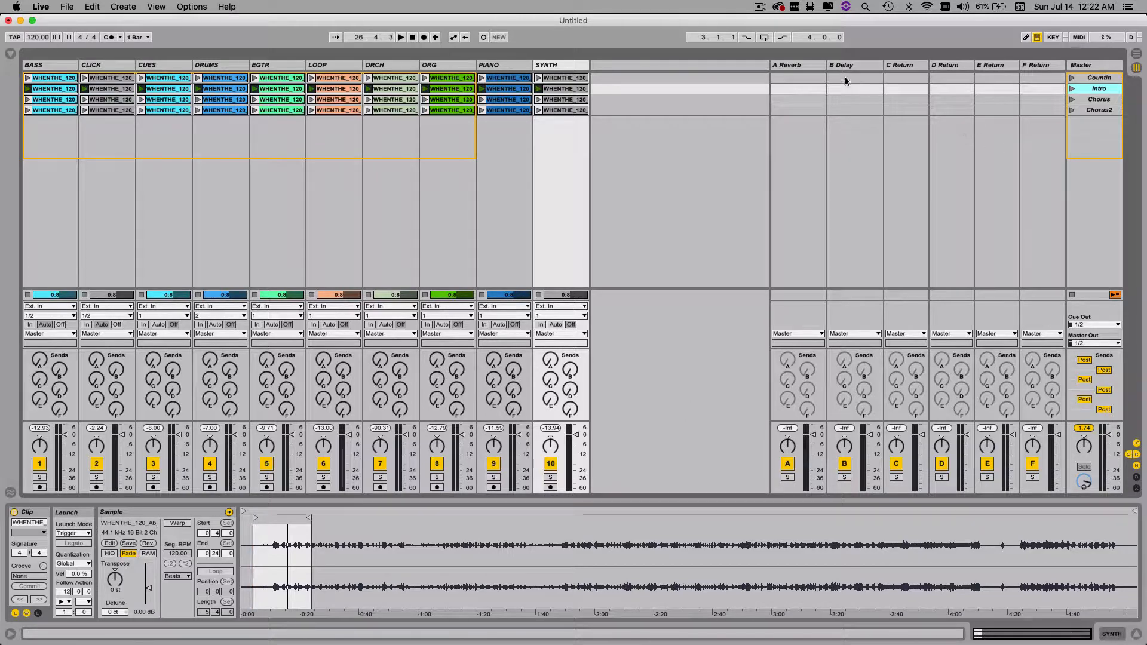
- Delete all the existing return tracks from A Reverb to F Return
click(817, 68)
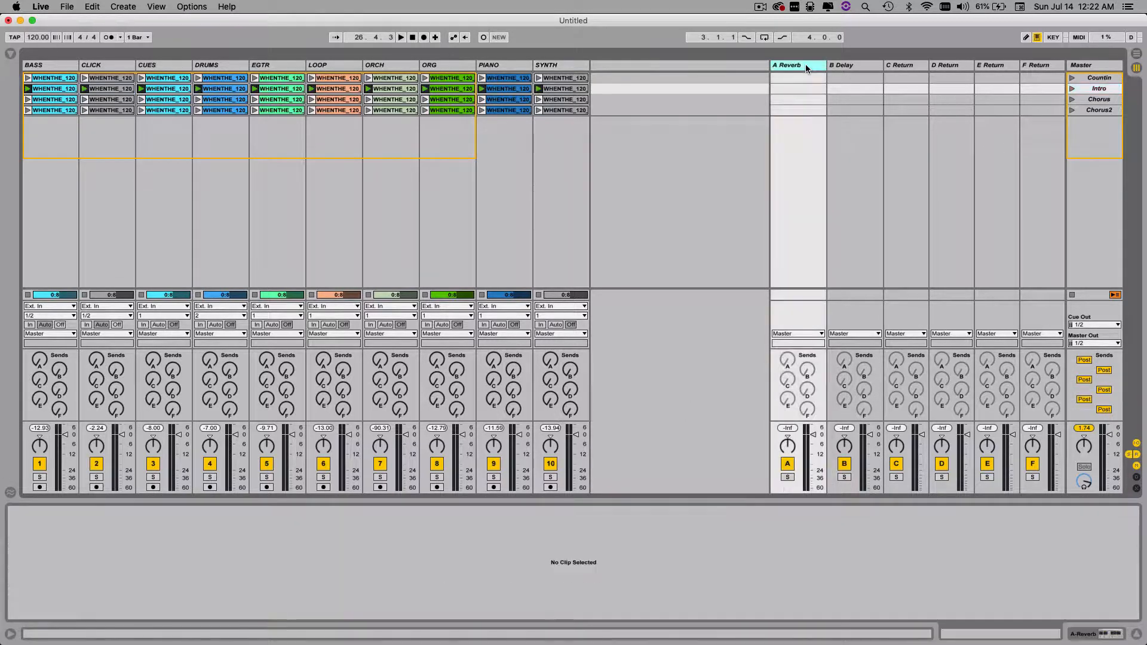
click(1041, 66)
key(super+alt+r)
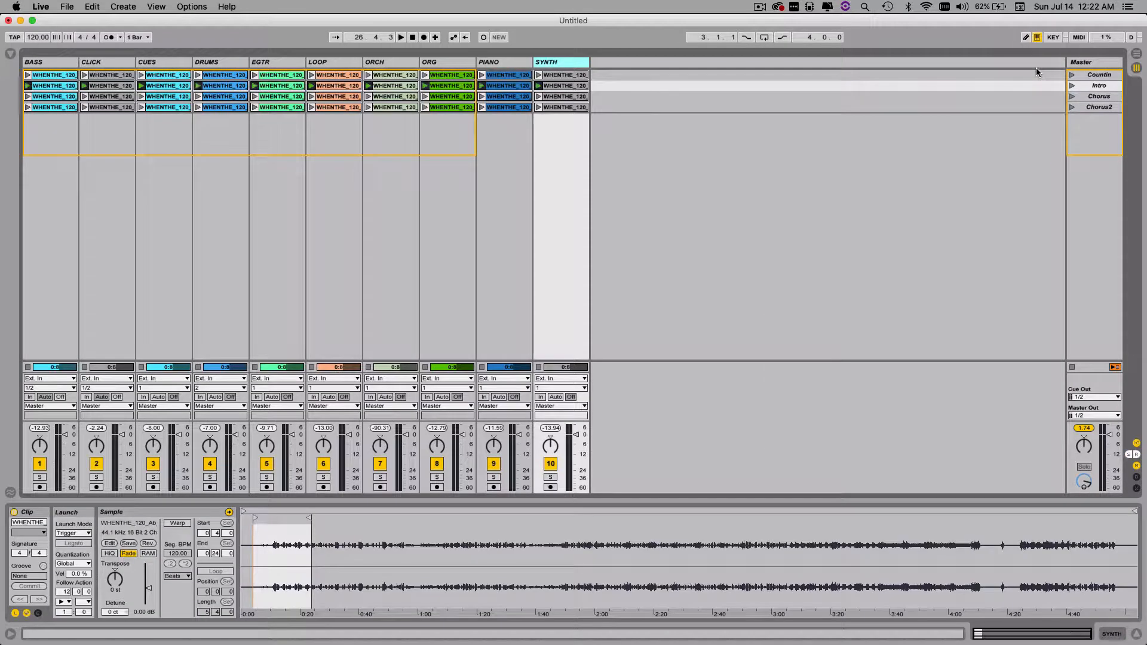
- Insert two new return tracks beside the Master track
right_click(902, 95)
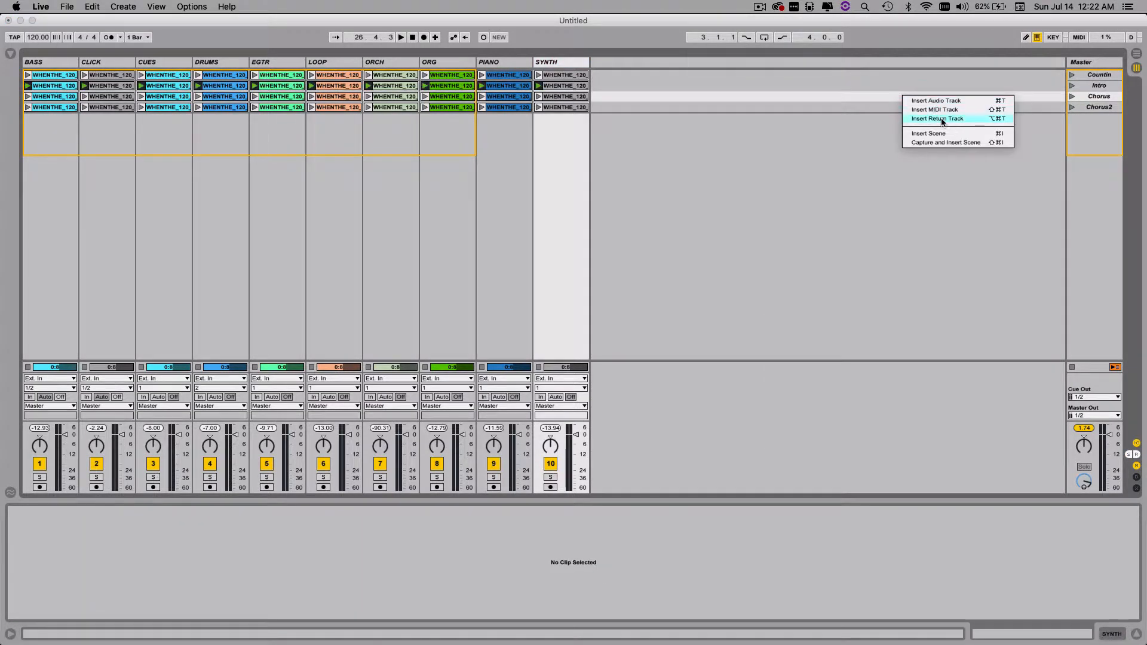
click(938, 119)
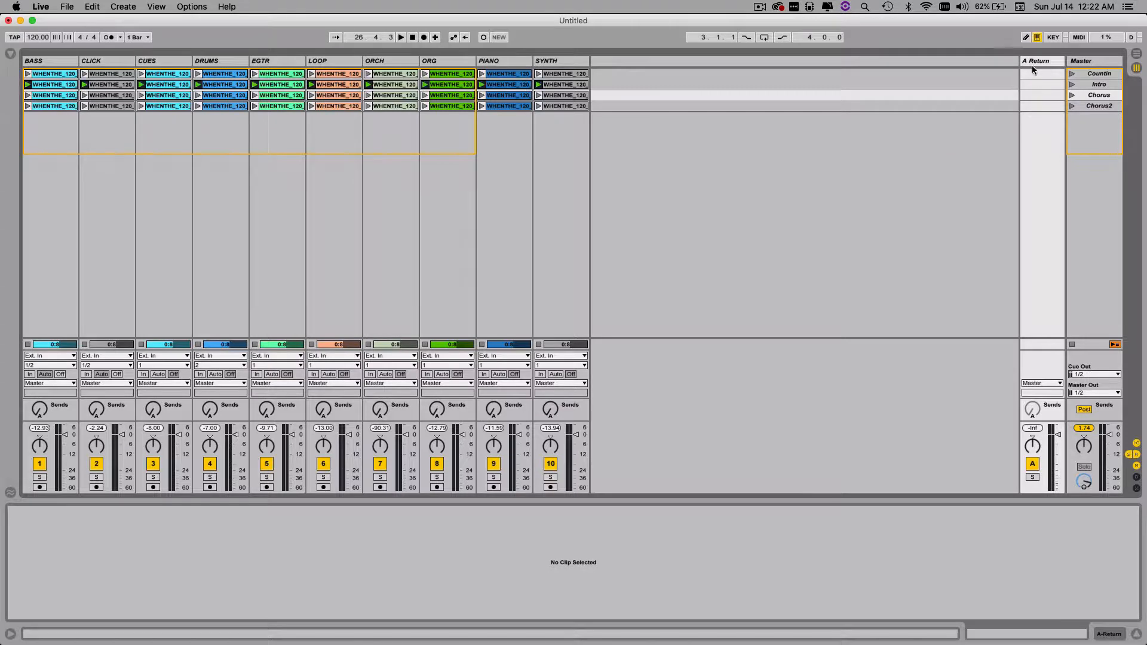
right_click(976, 94)
click(1015, 117)
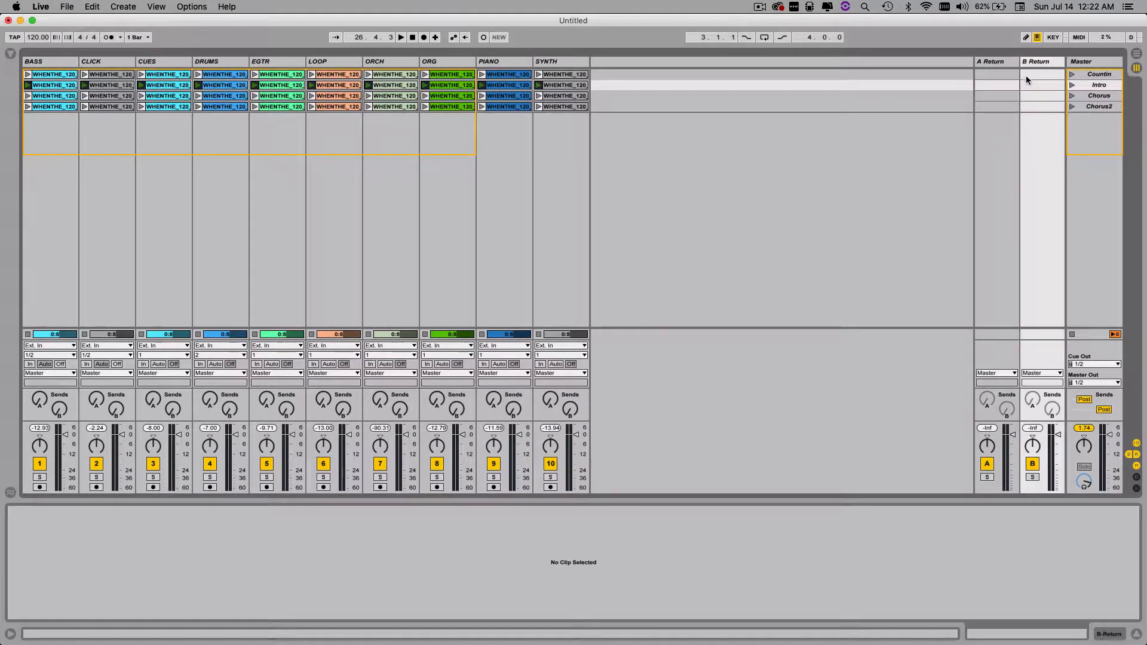
- Route the outputs of both return tracks, A and B, to Sends Only
click(1010, 374)
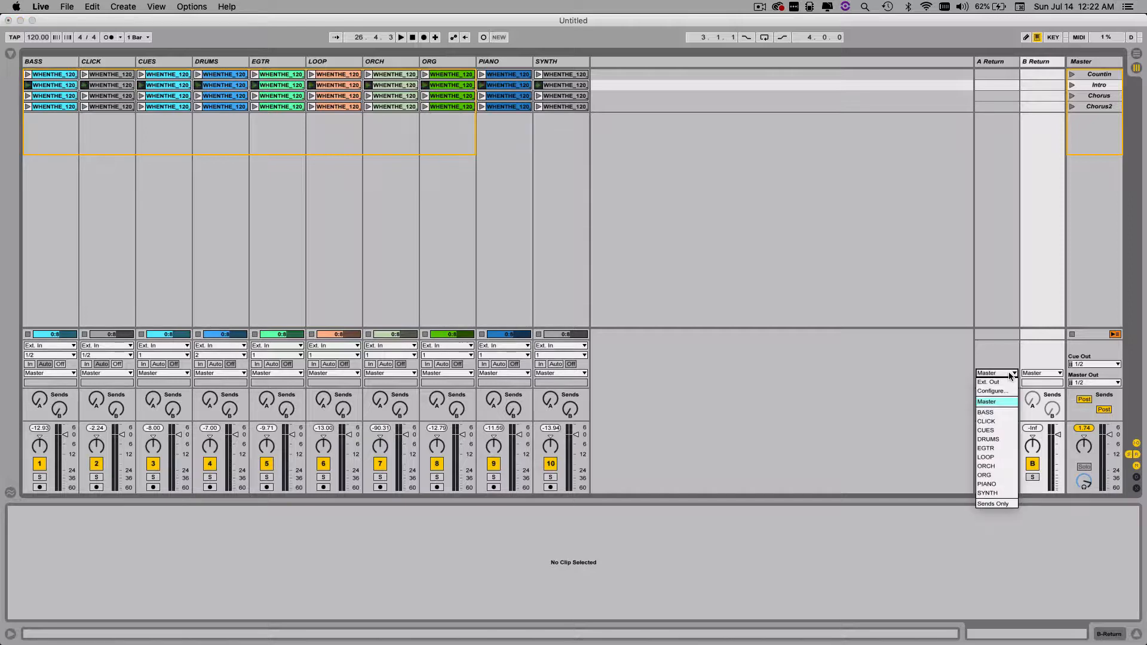
click(999, 503)
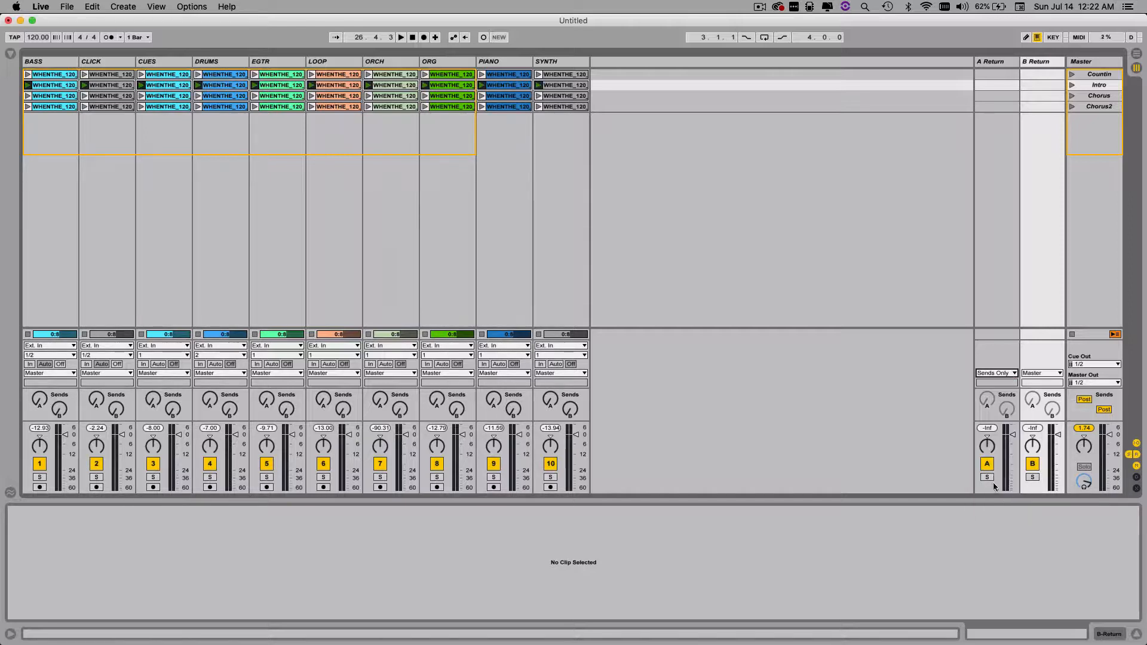
click(1040, 374)
click(1038, 500)
click(1036, 374)
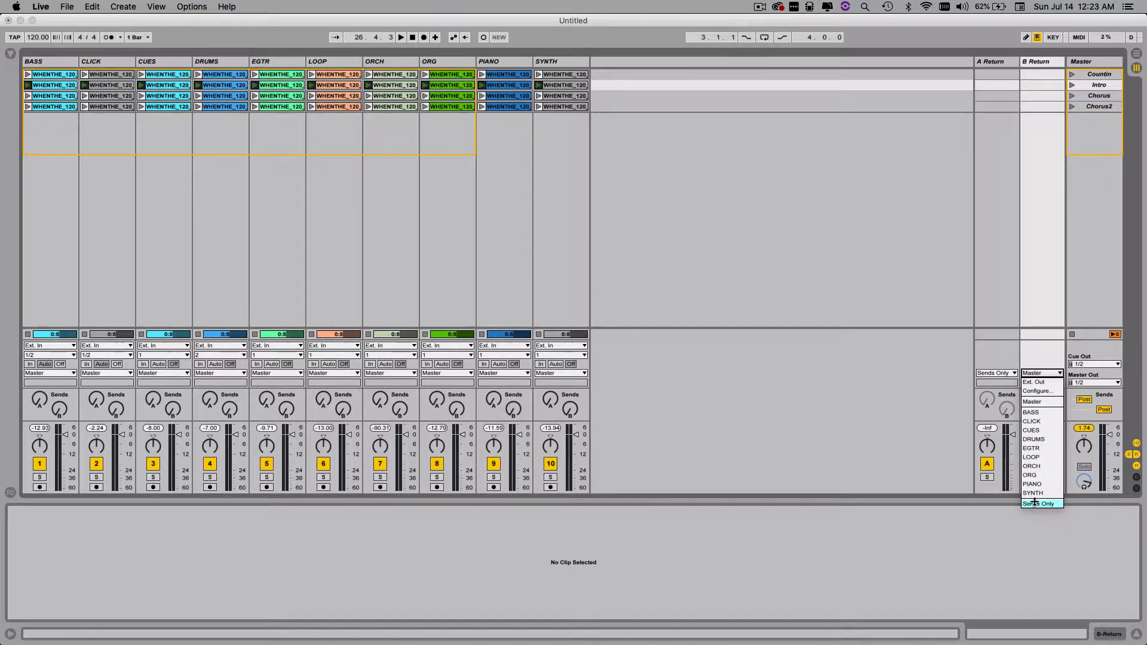
click(1034, 503)
click(1004, 383)
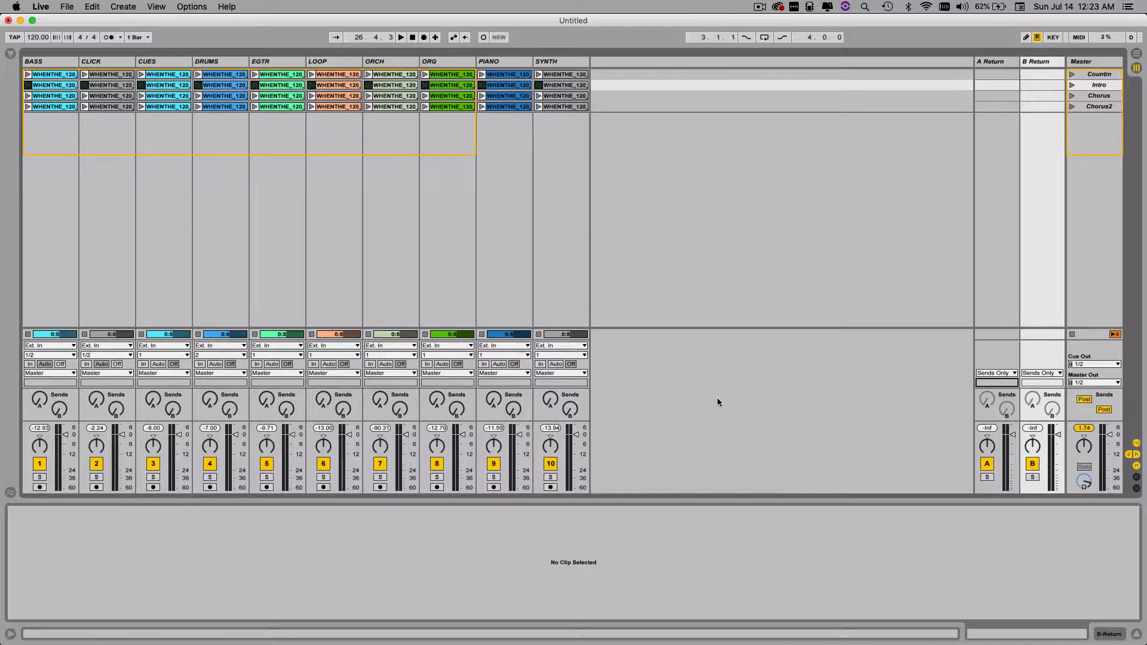
- Hide the clip details to enlarge the mixer, and route all tracks from BASS to SYNTH to Sends Only
click(63, 62)
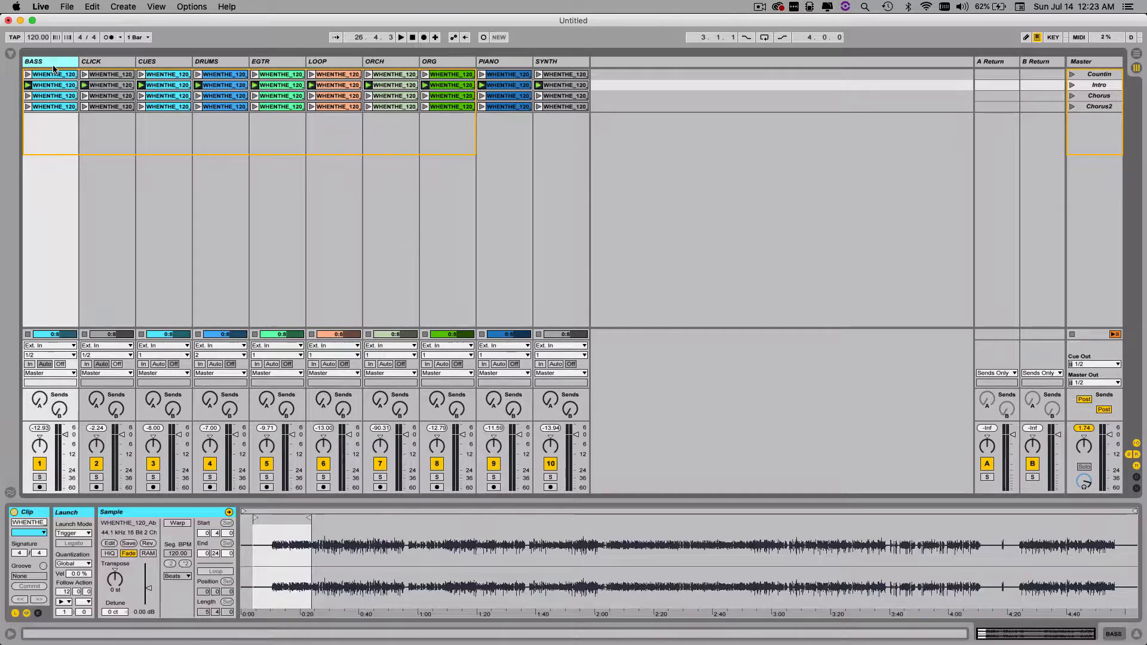
shift+click(555, 62)
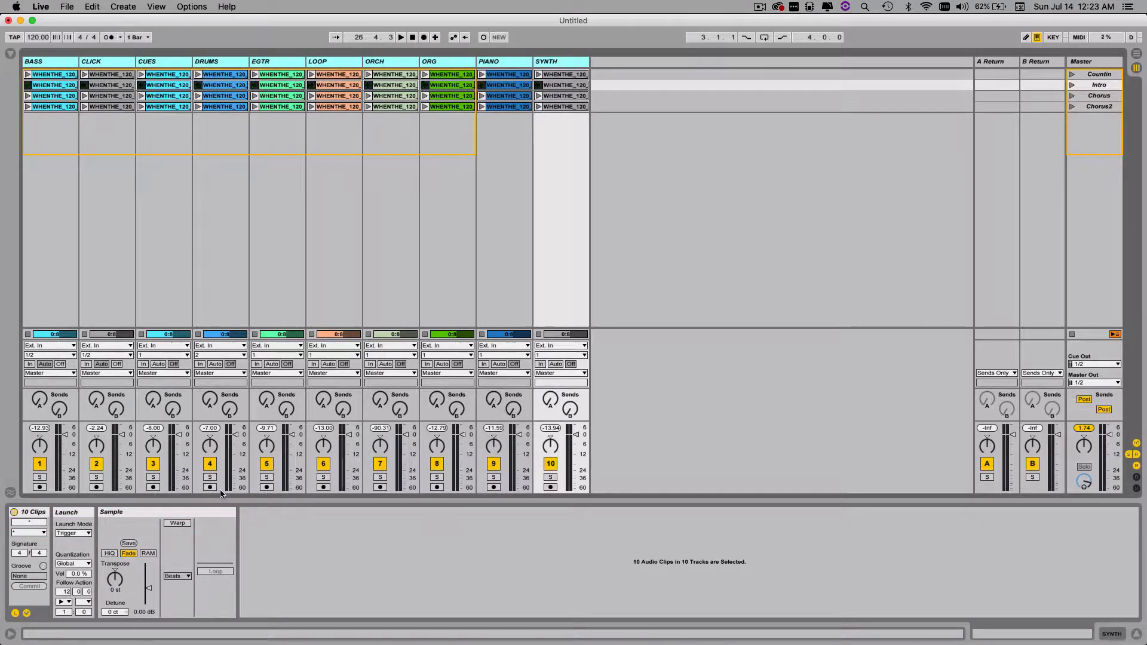
drag(216, 501, 221, 598)
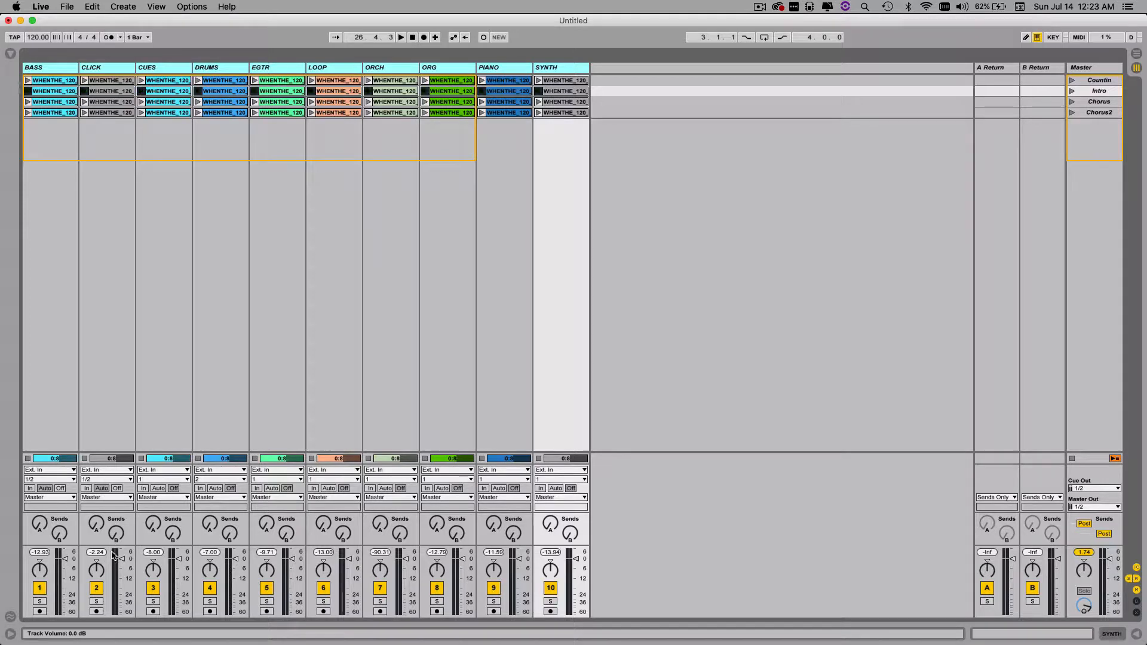
click(57, 498)
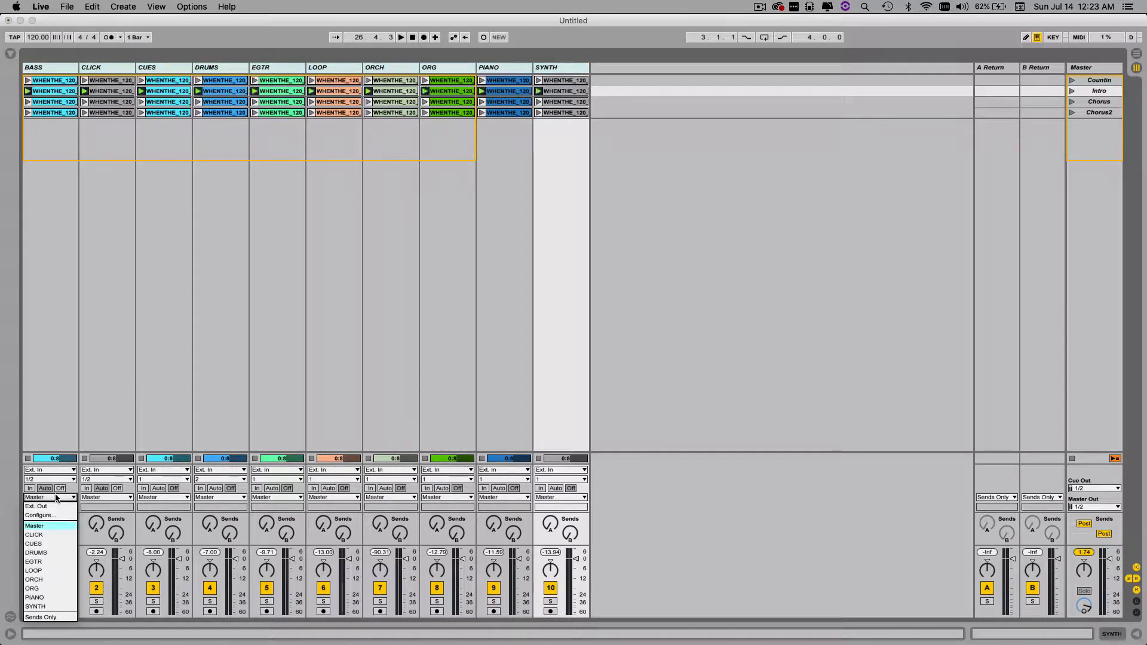
click(50, 617)
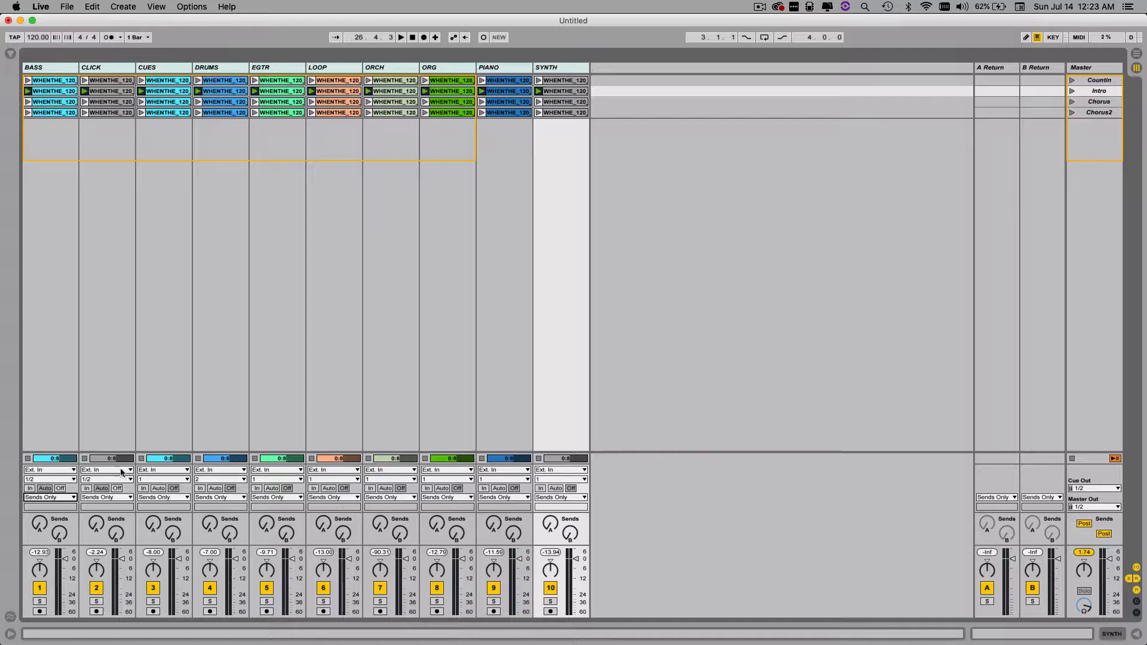
right_click(1003, 508)
click(997, 507)
right_click(996, 507)
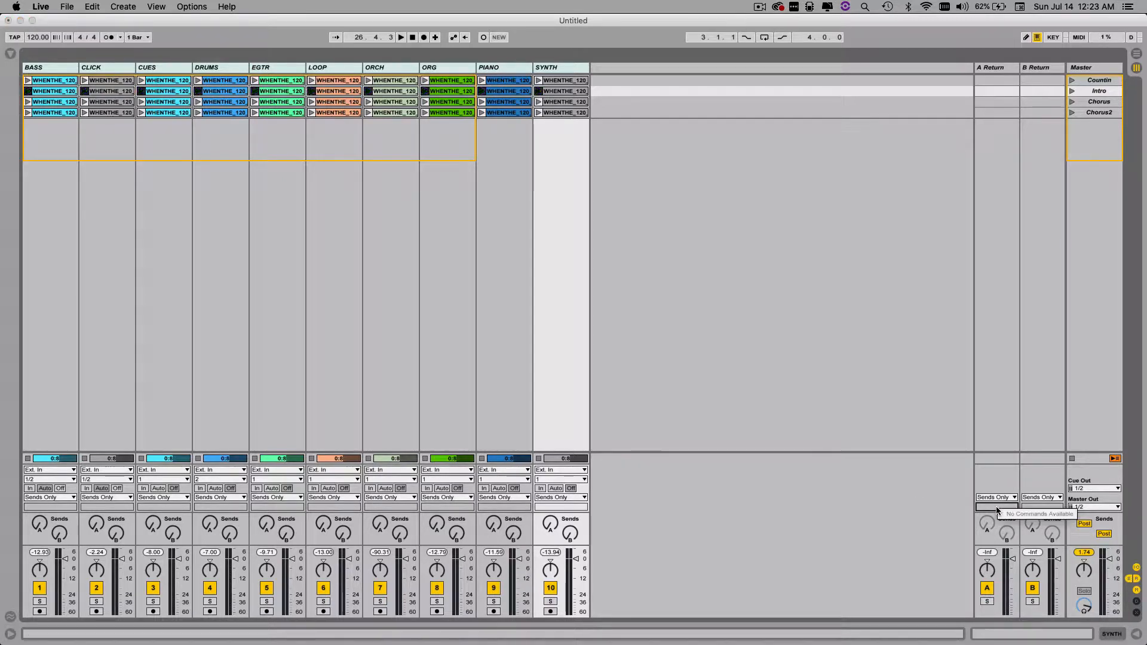
click(986, 460)
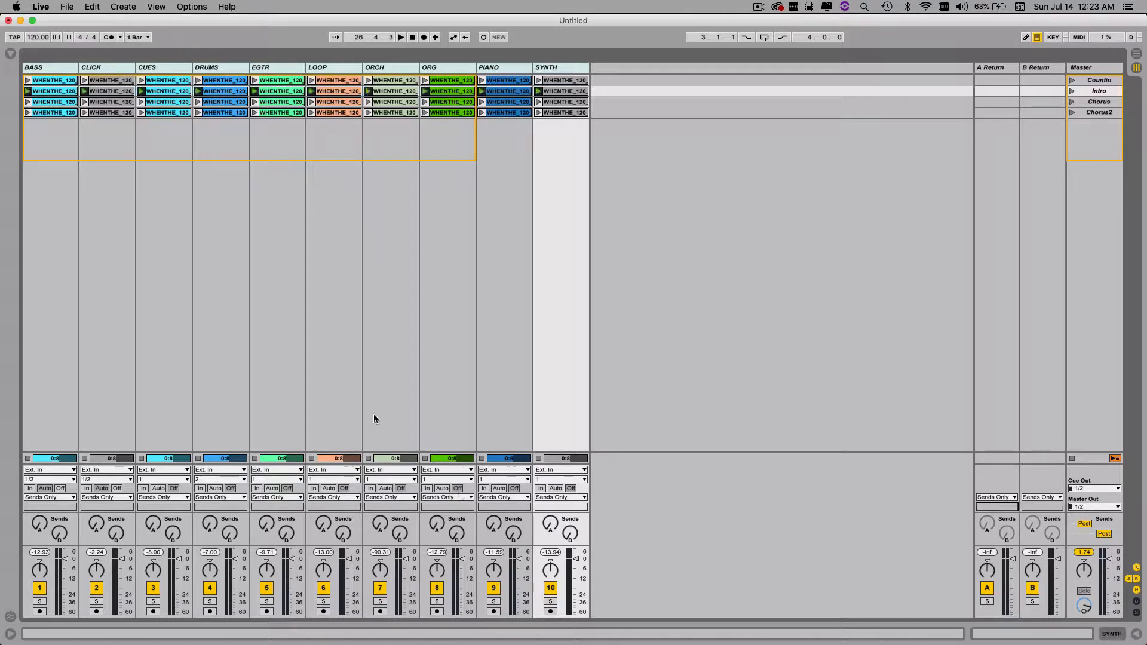
- Try output 1 as the Cue Out, and set it back to 1/2
click(1089, 488)
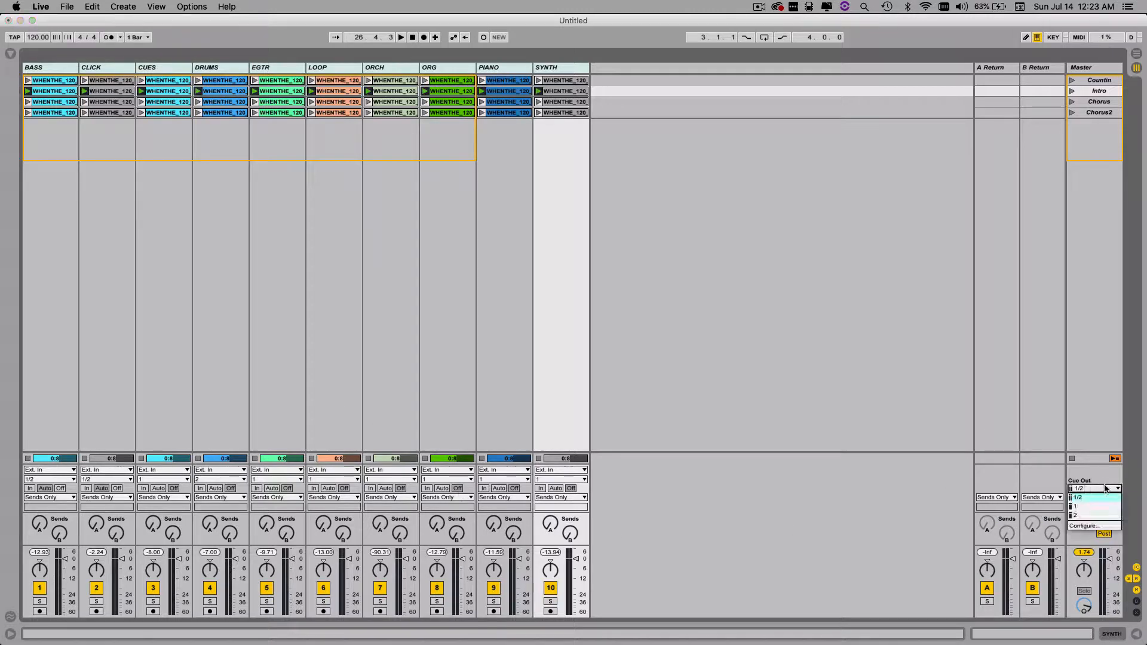
click(1083, 507)
click(1093, 489)
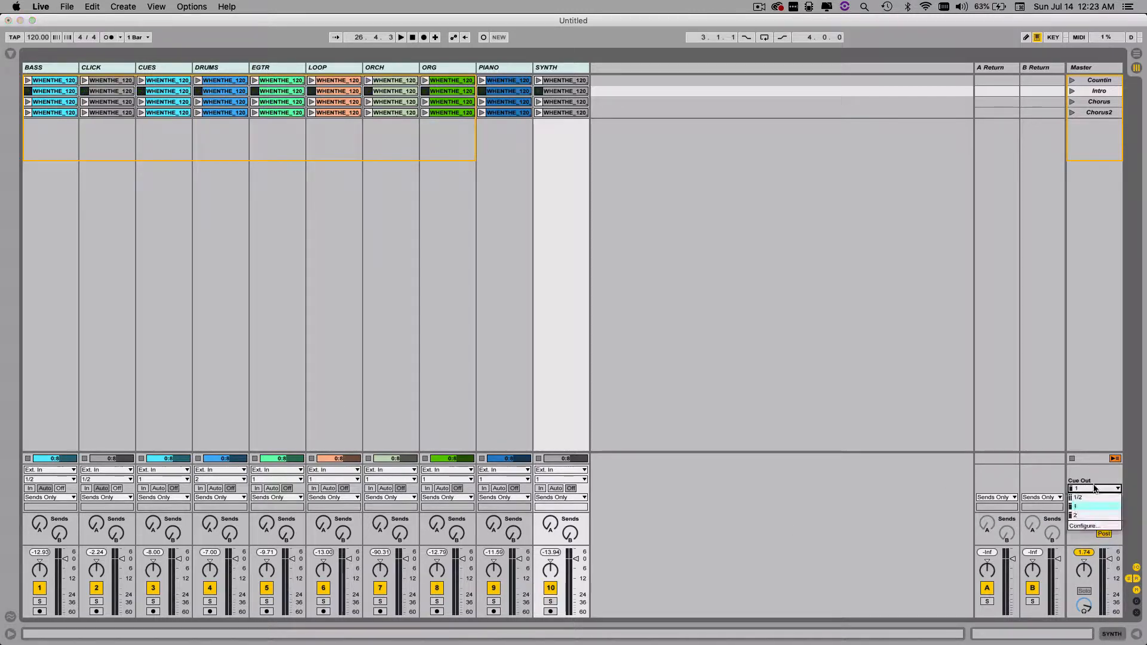
click(1089, 497)
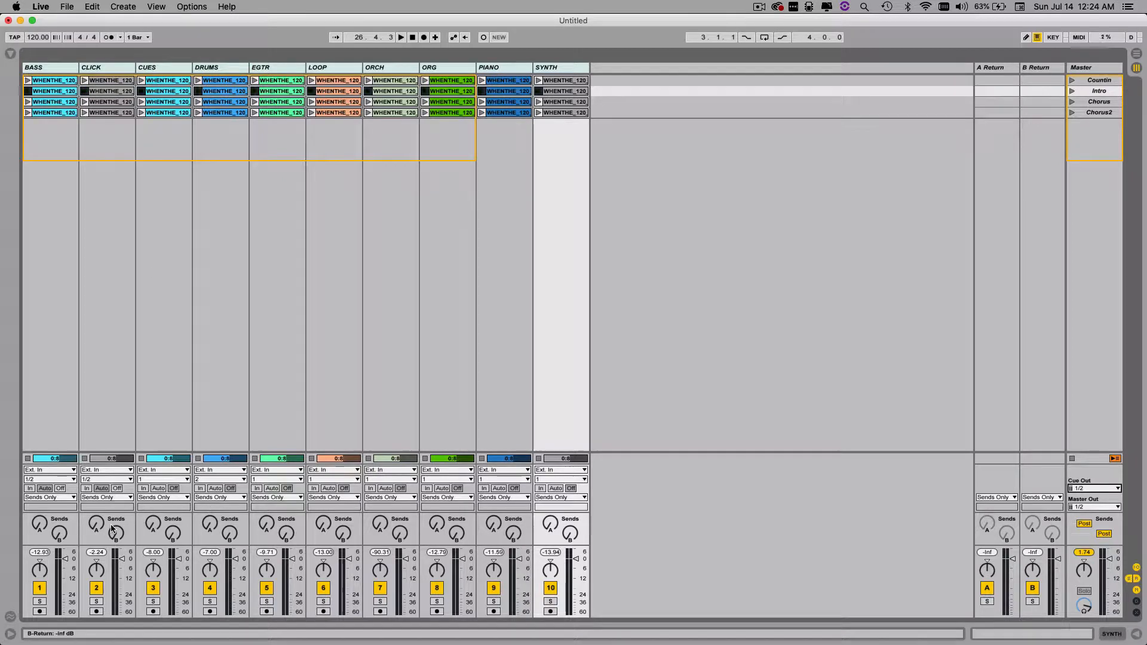
mouse_move(116, 532)
mouse_down()
mouse_move(115, 497)
mouse_move(115, 523)
mouse_up()
click(158, 65)
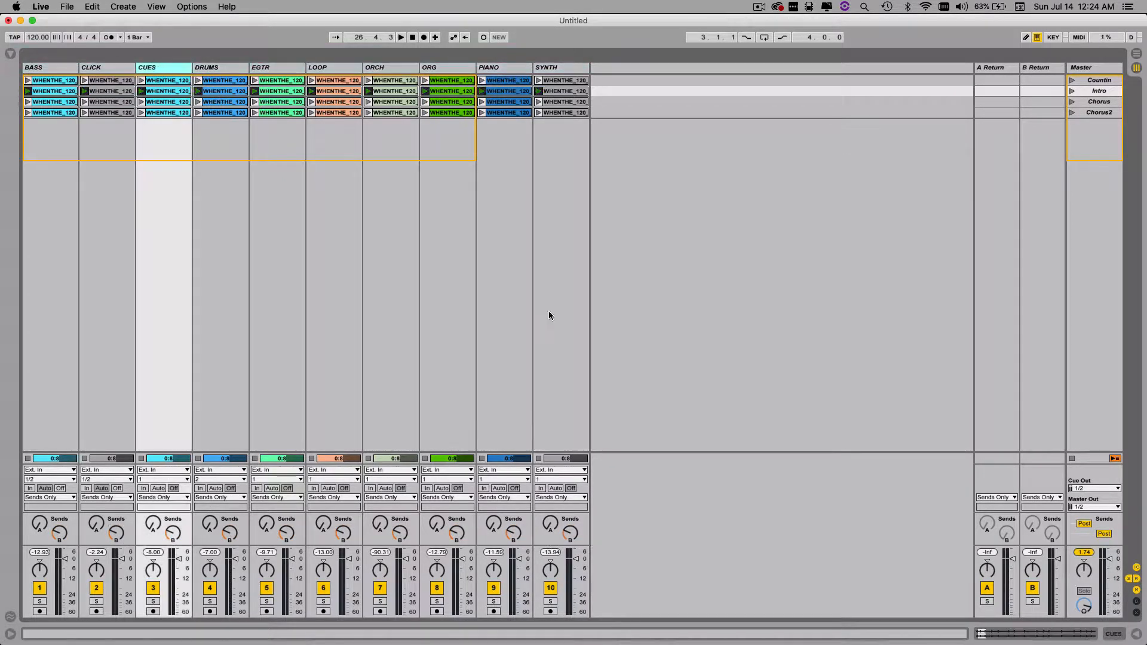
click(118, 534)
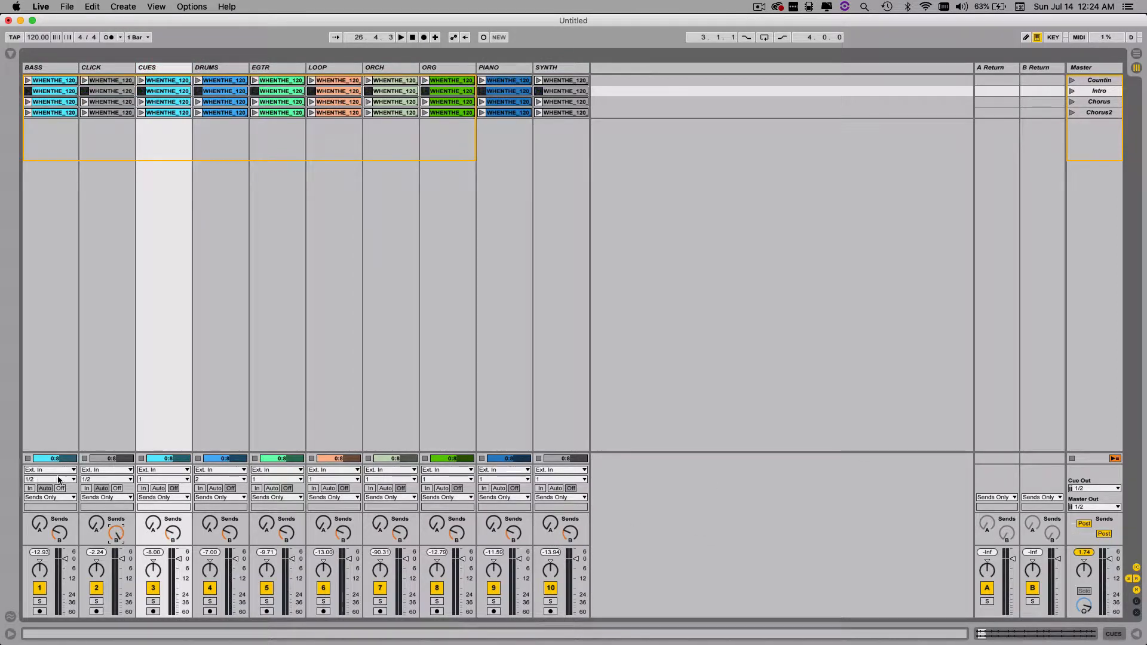
click(53, 69)
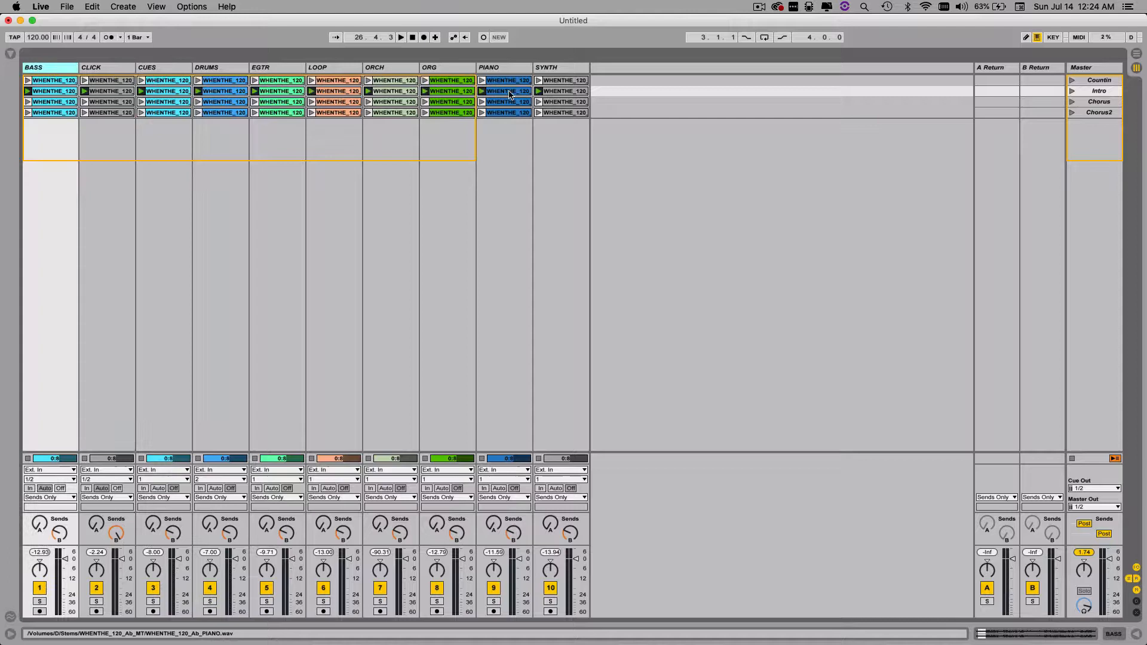
click(566, 71)
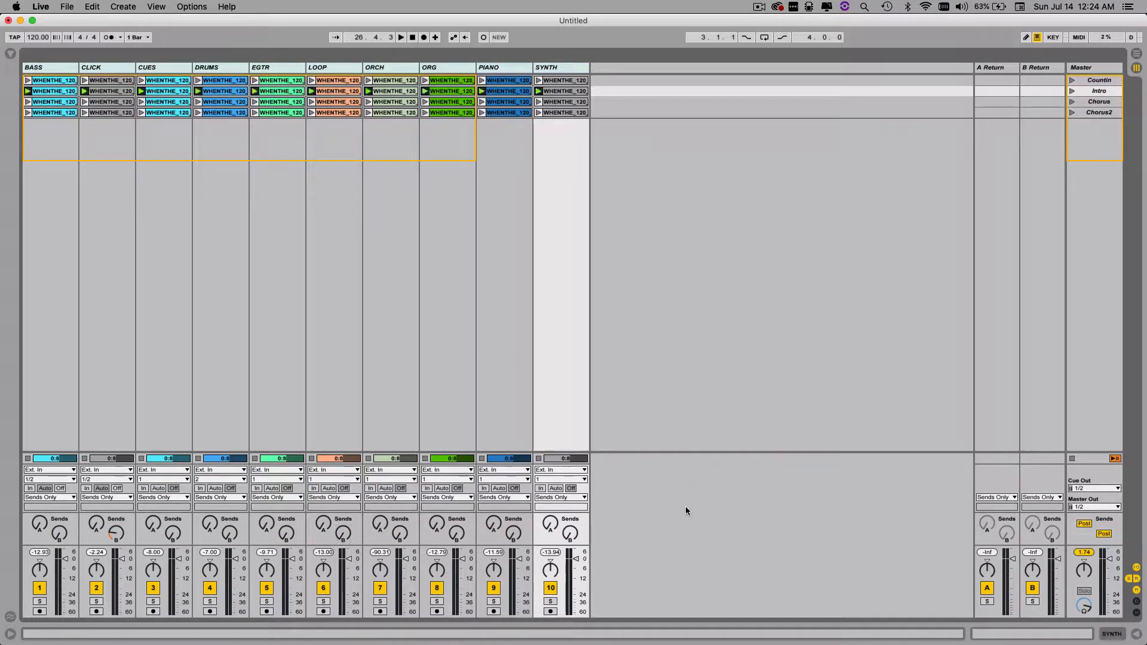
- Deselect the other tracks and turn send B fully up on the CLICK and CUES tracks
click(552, 68)
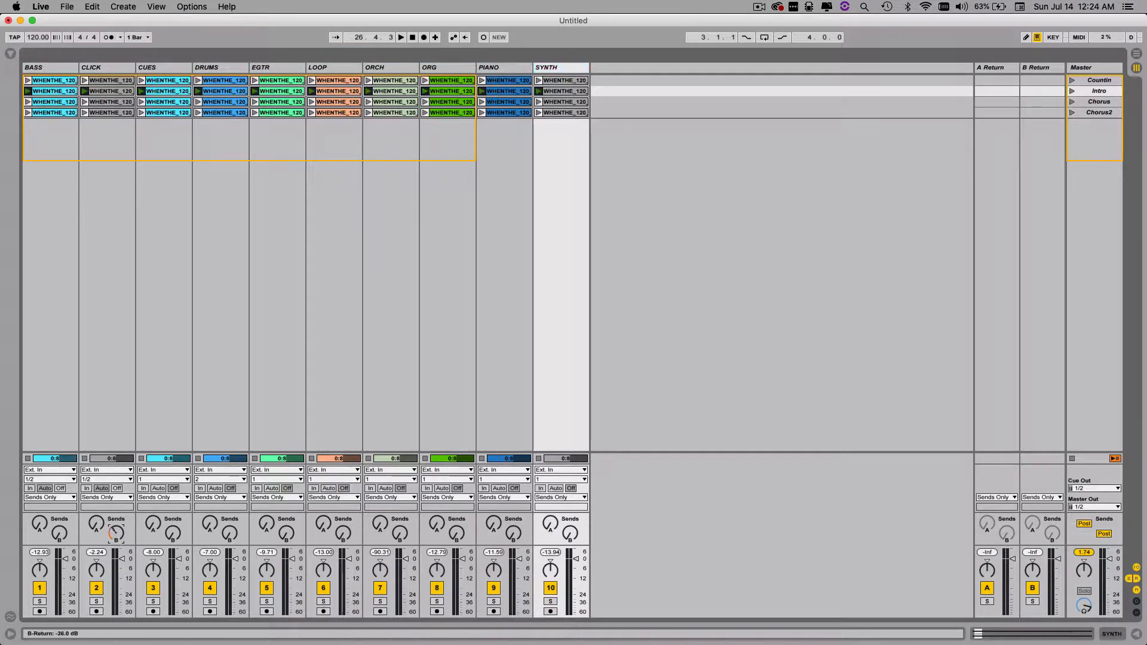
drag(116, 532, 116, 472)
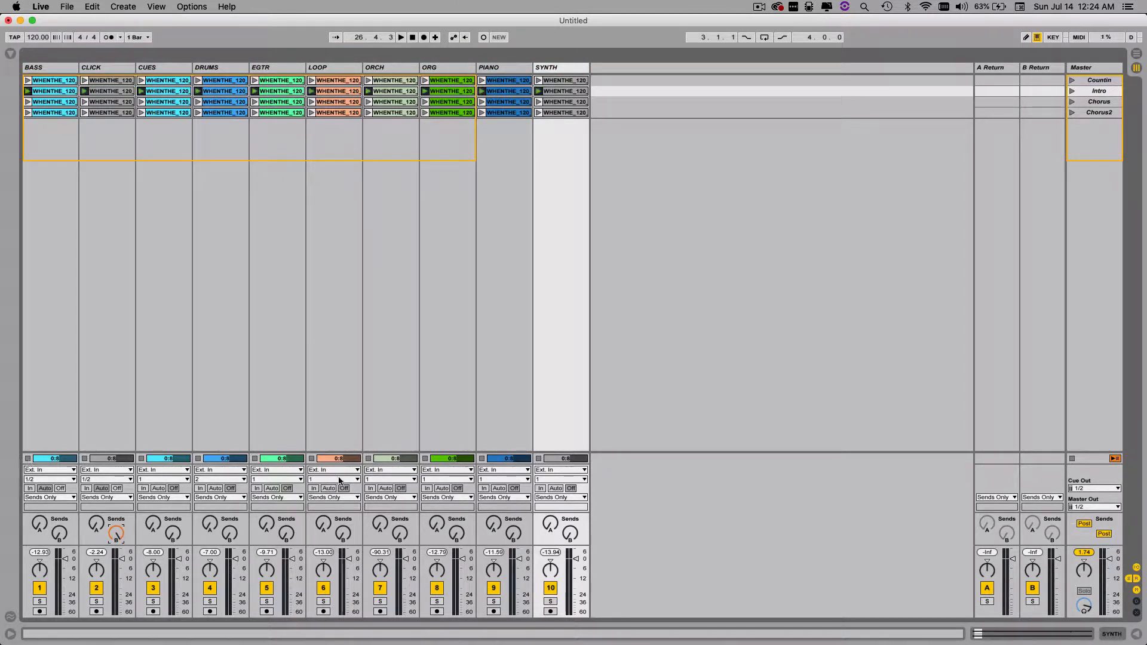
click(172, 534)
drag(173, 534, 173, 472)
- Raise send B partway on the BASS and PIANO tracks and fully on the LOOP track
drag(59, 534, 60, 529)
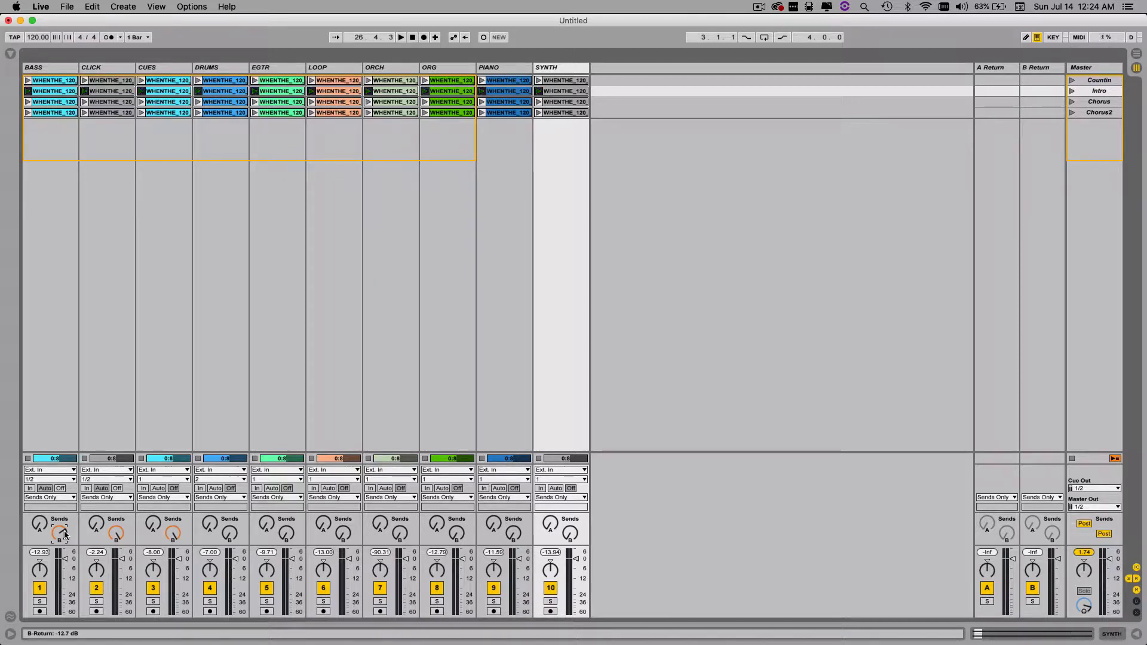
drag(66, 535, 66, 531)
drag(59, 533, 60, 532)
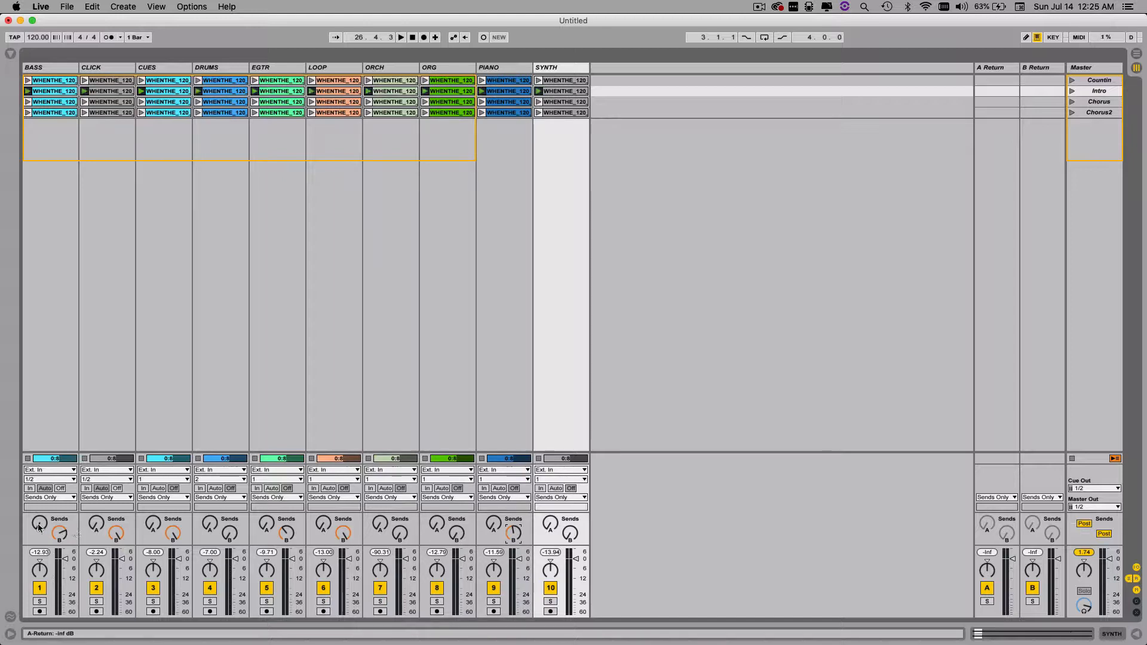
- Turn send A fully up on the BASS track, keep it down on CLICK, and deactivate the DRUMS track
drag(44, 526, 44, 443)
drag(96, 523, 96, 466)
drag(96, 524, 96, 568)
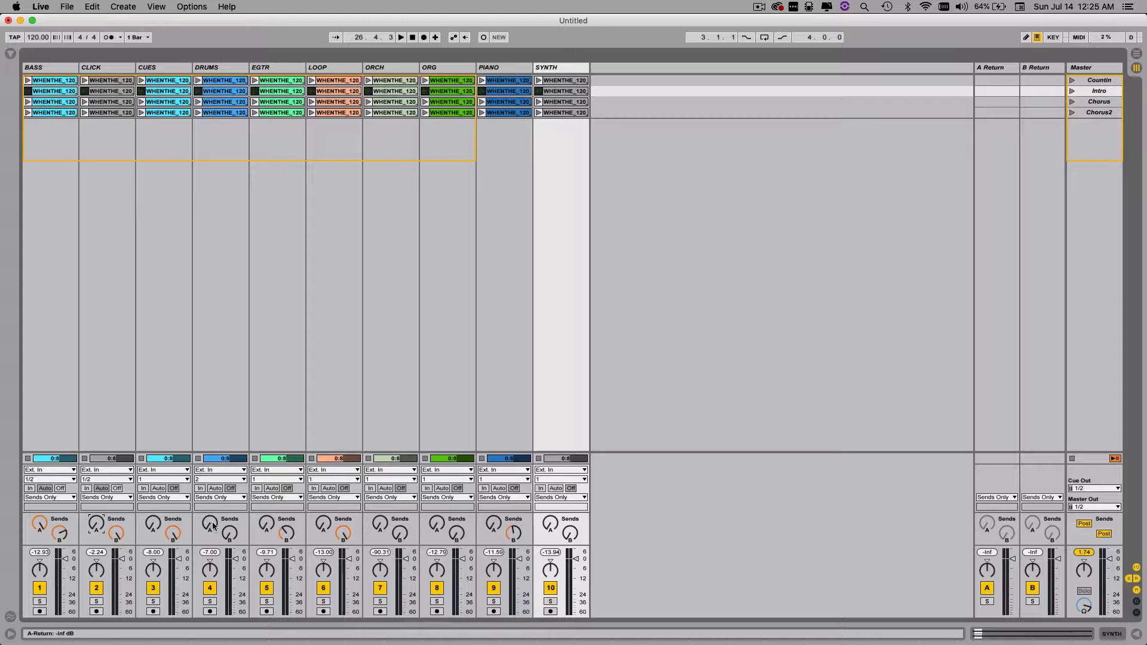
drag(210, 523, 210, 535)
click(210, 588)
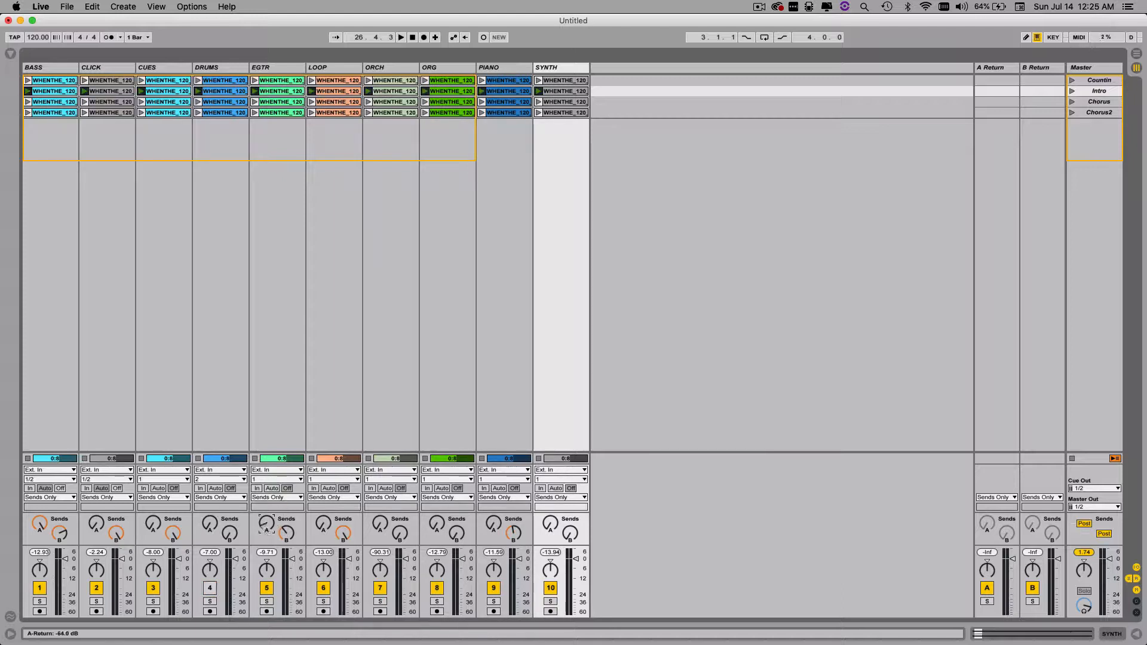
- Turn send A fully up on the EGTR, LOOP, ORCH, ORG, PIANO and SYNTH tracks
drag(267, 525, 550, 515)
click(550, 525)
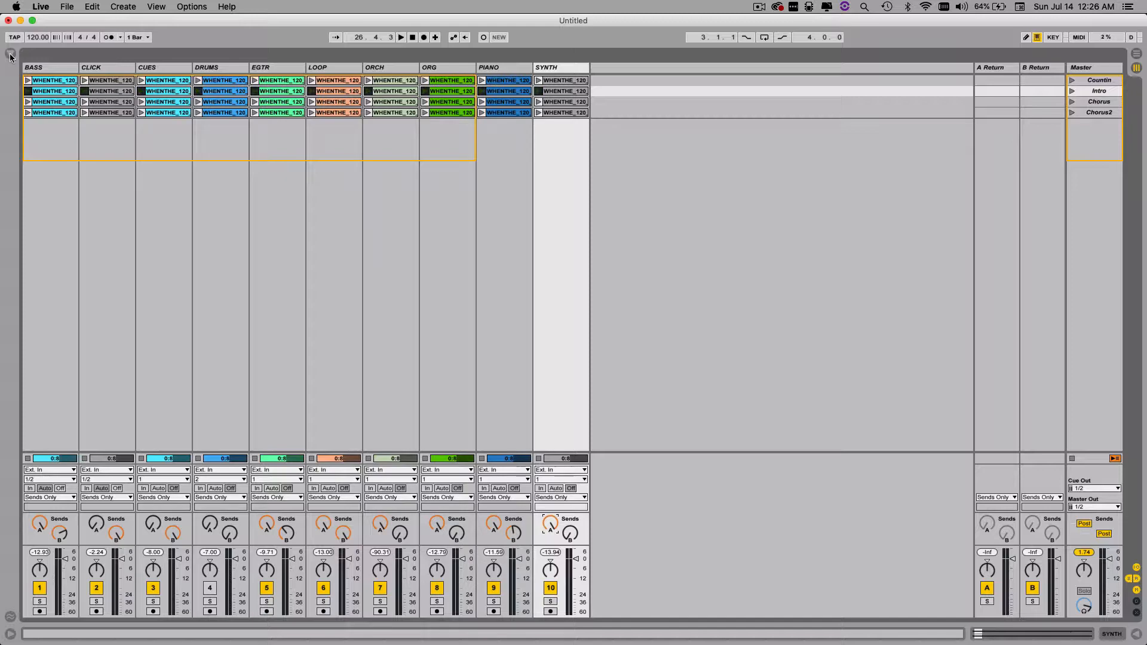
- Show the Arrangement View and return all tracks to arrangement playback
key(Tab)
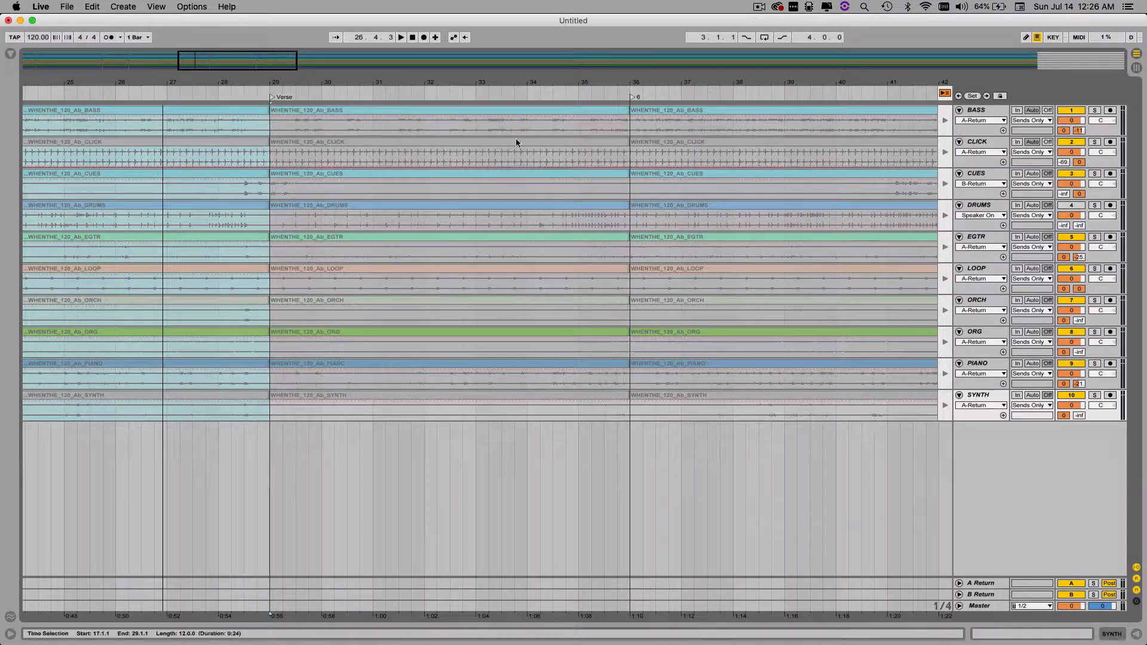
key(Tab)
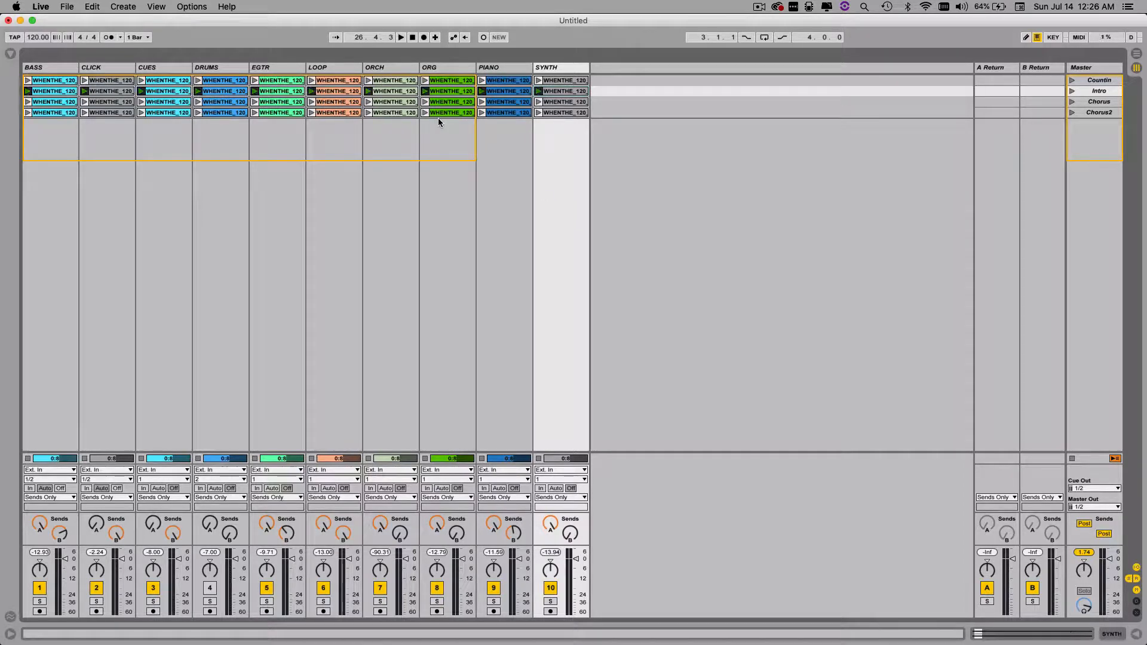
key(Tab)
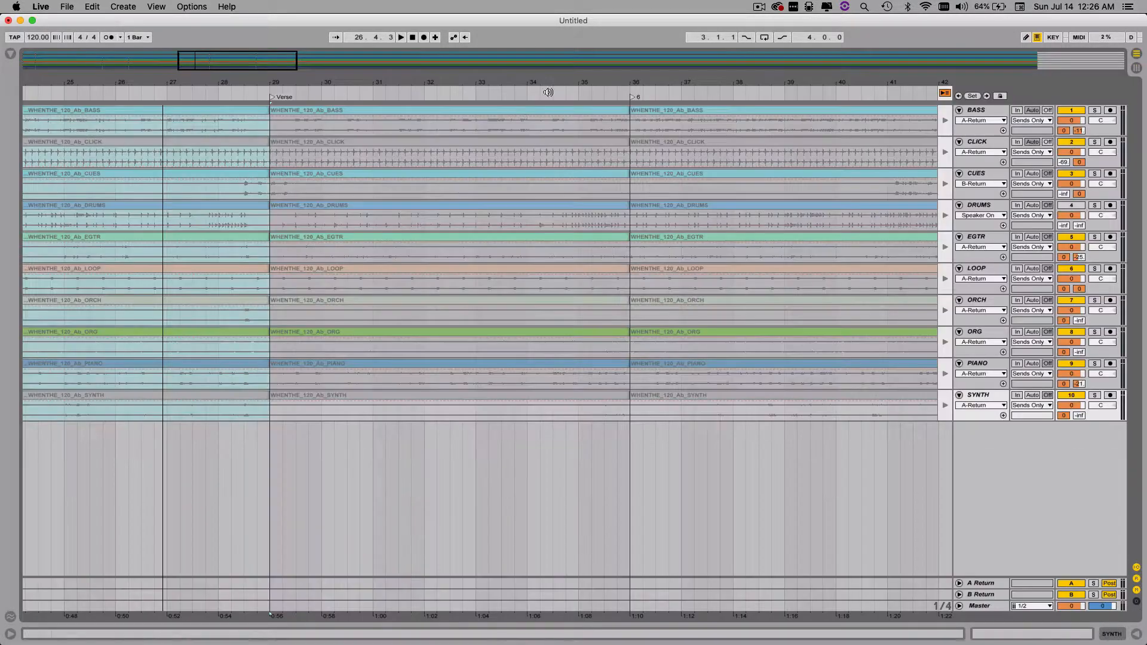
click(945, 93)
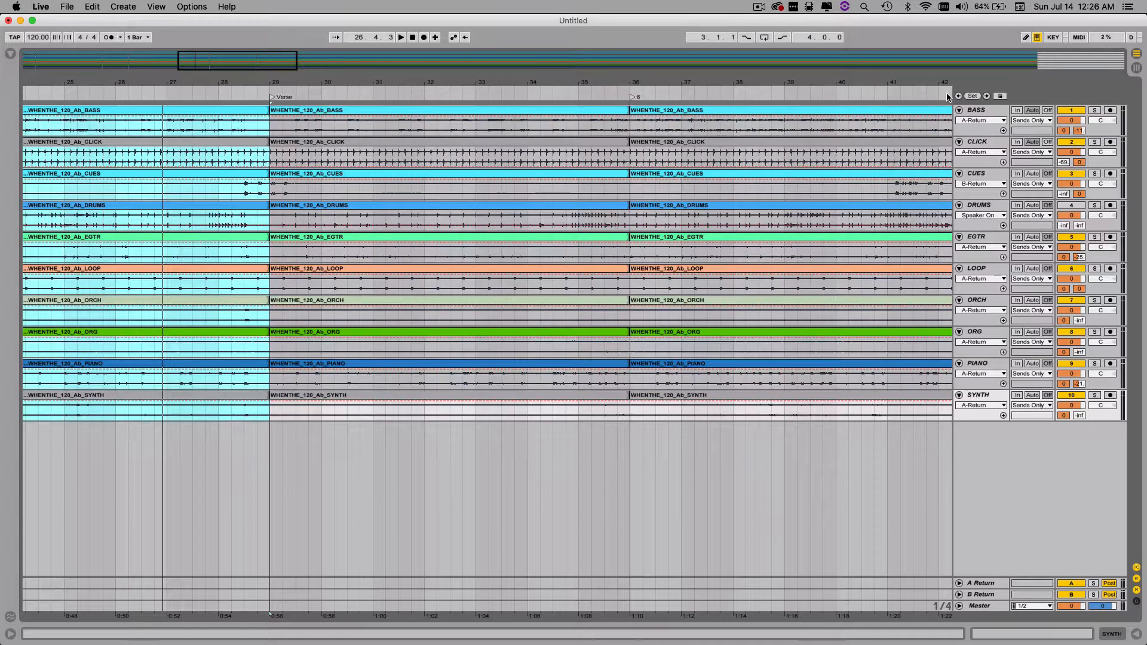
- Show the whole song in the Arrangement View and reset the playback position to 1.1.1
key(Tab)
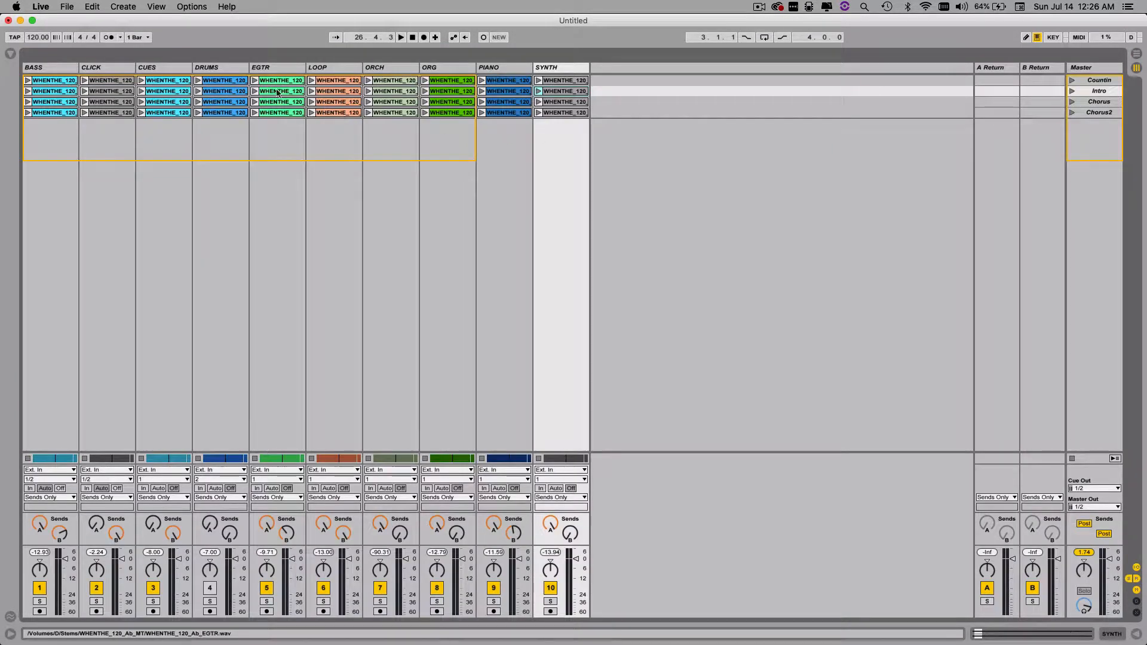
key(Tab)
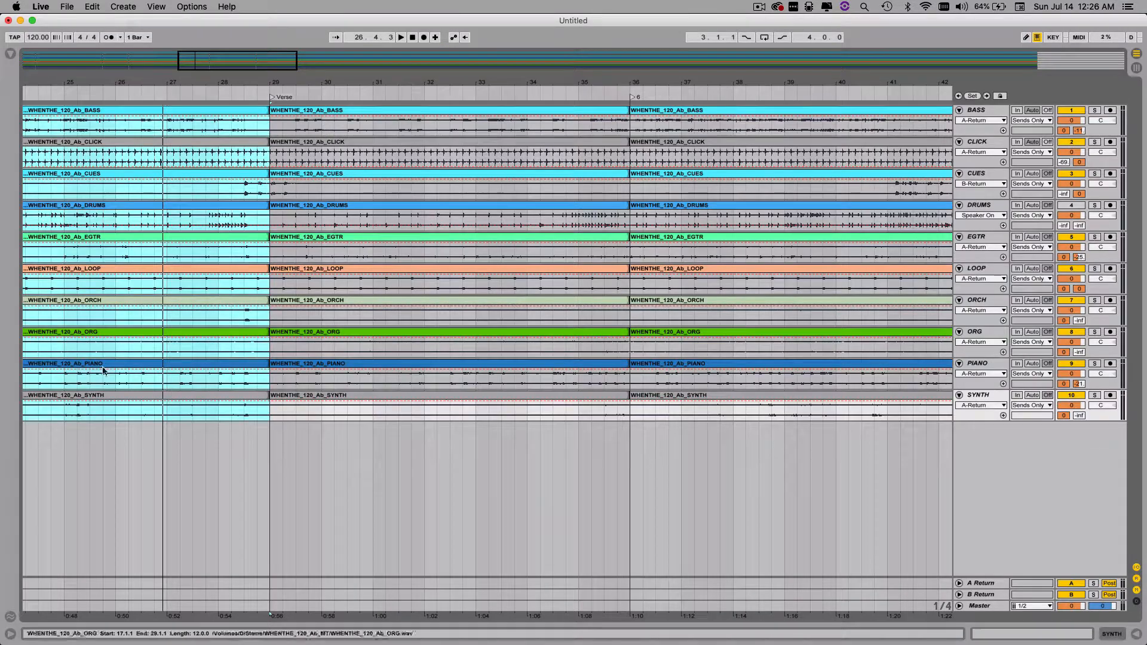
click(281, 60)
drag(281, 60, 260, 18)
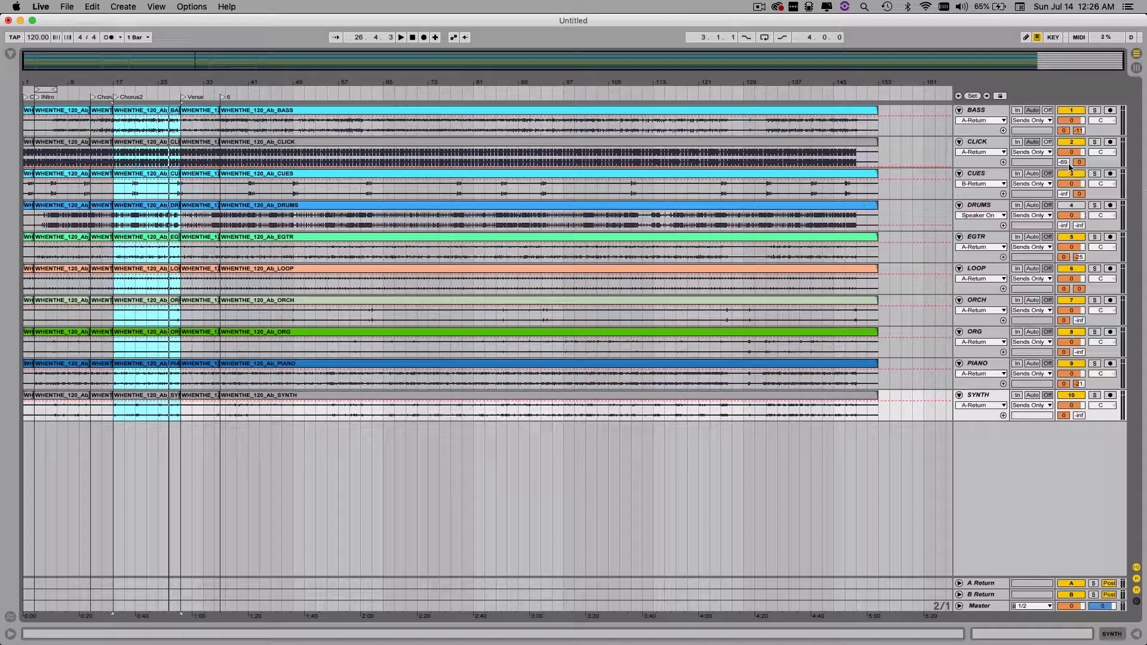
click(413, 38)
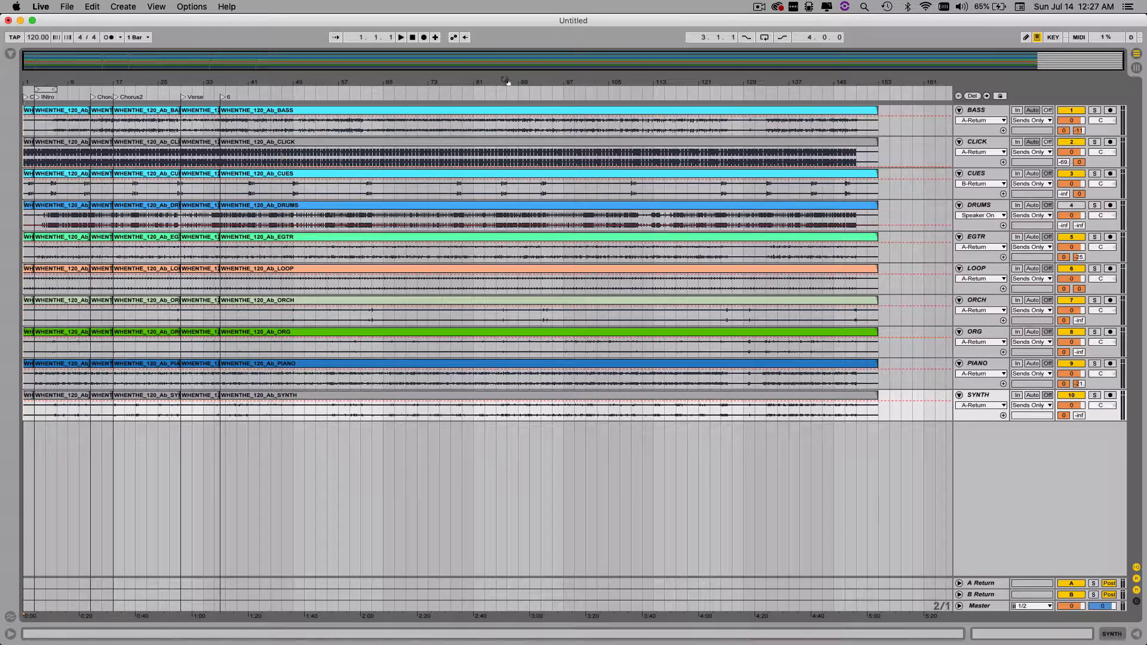
- Play the first bars from the Session View mixer to check the levels reaching both returns
key(Tab)
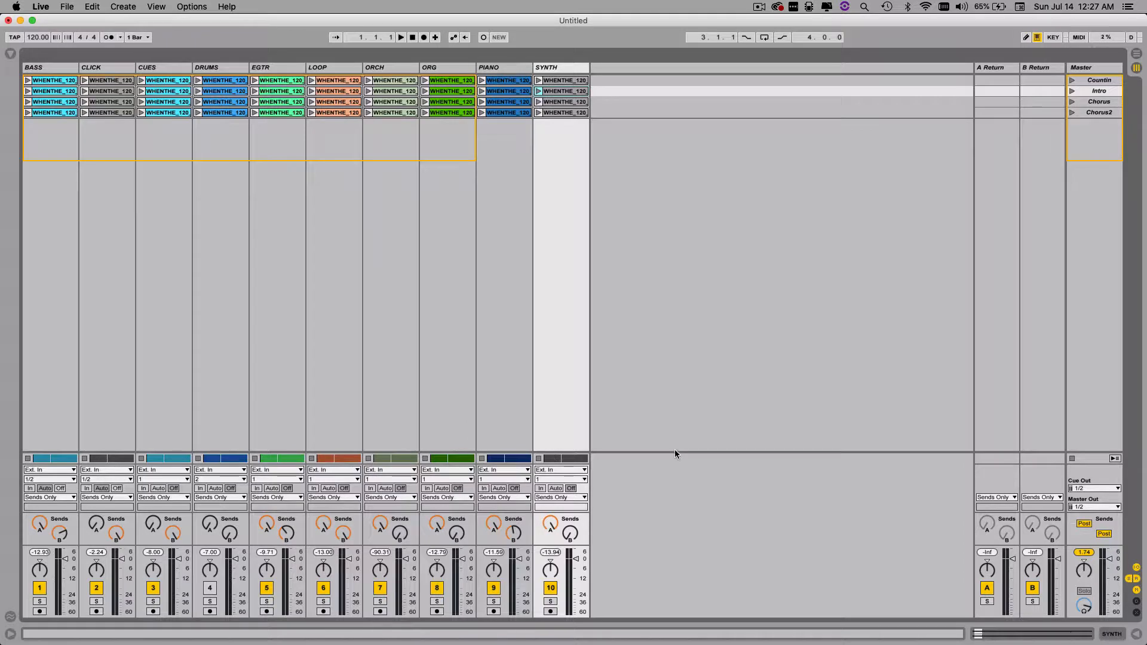
key(super+z)
key(space)
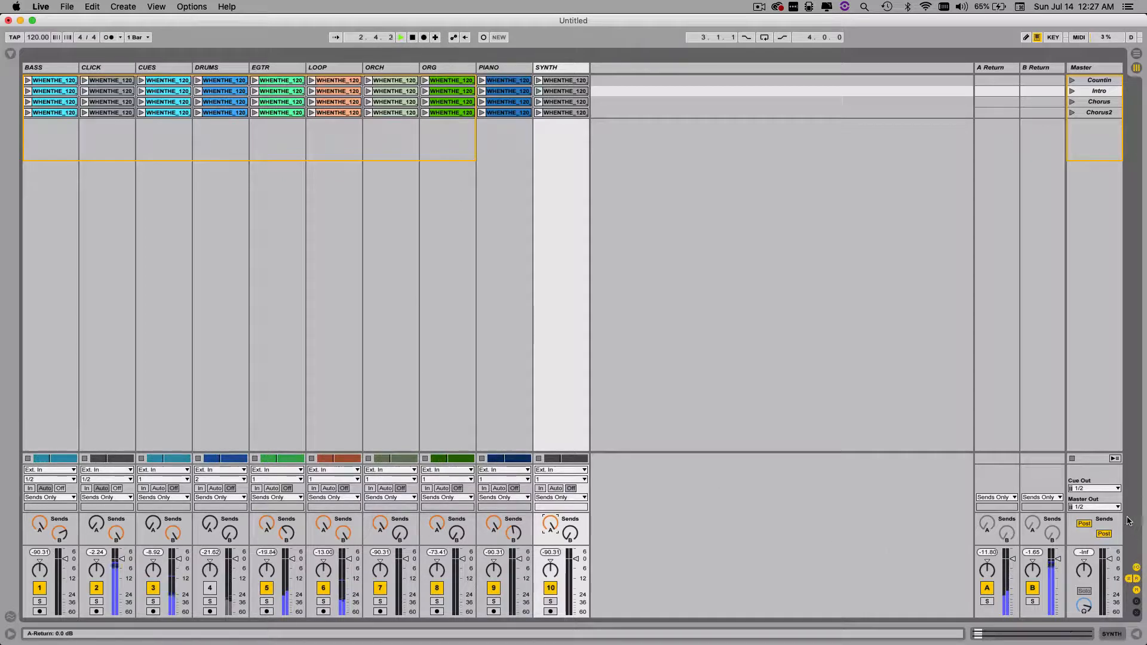
key(space)
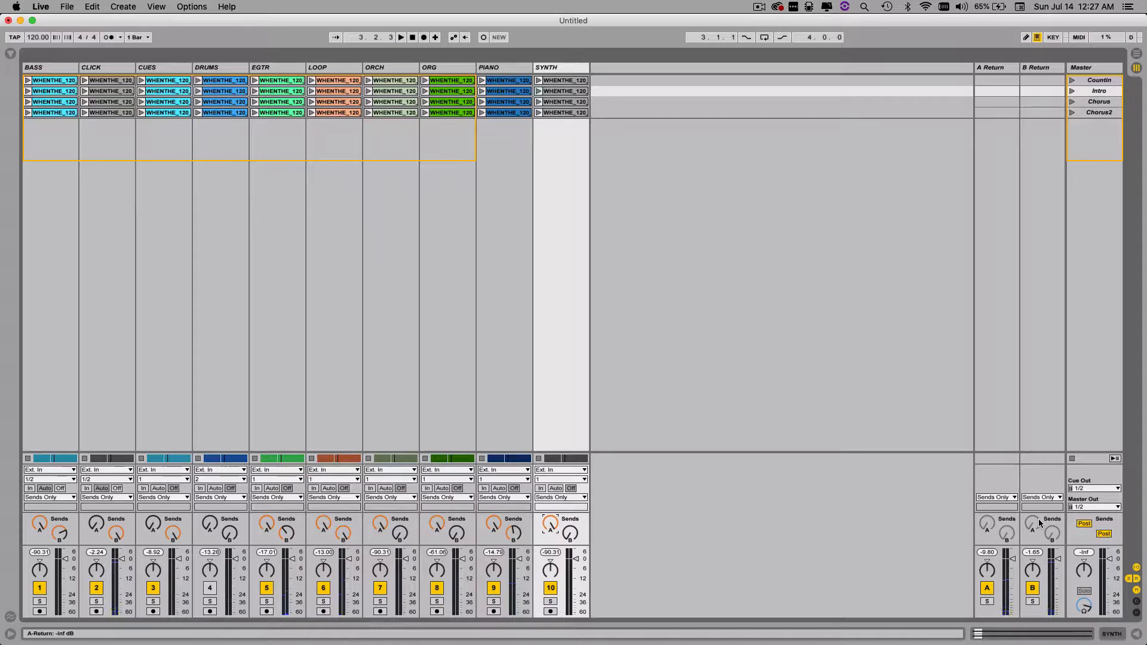
- Route the A and B return tracks to Ext. Out
click(1048, 503)
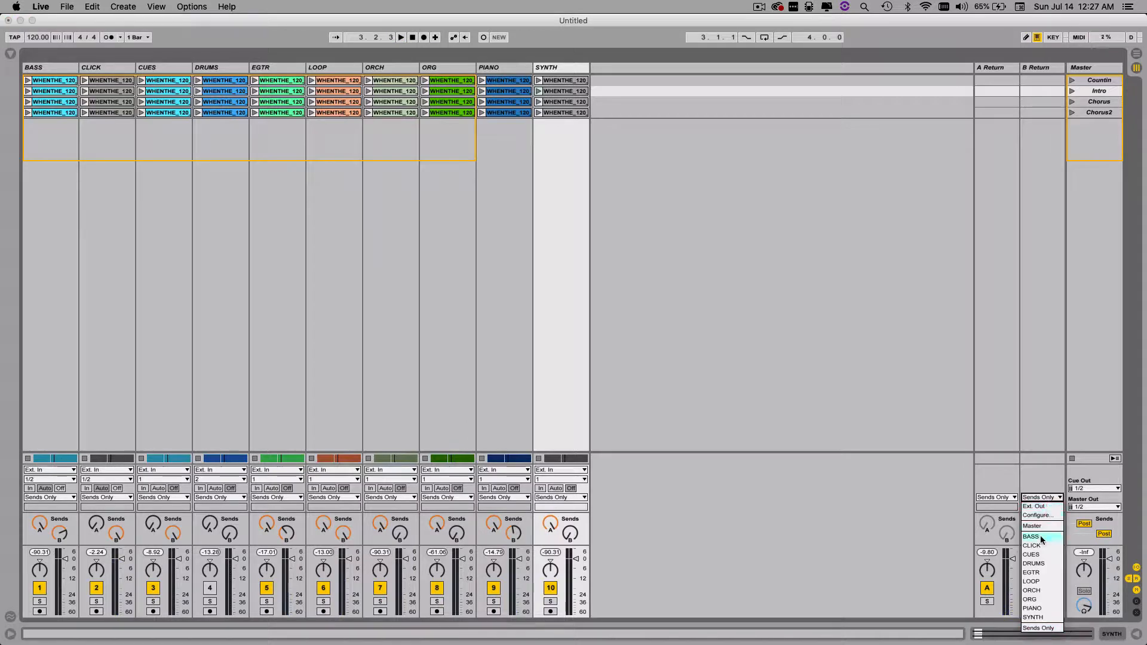
click(1002, 508)
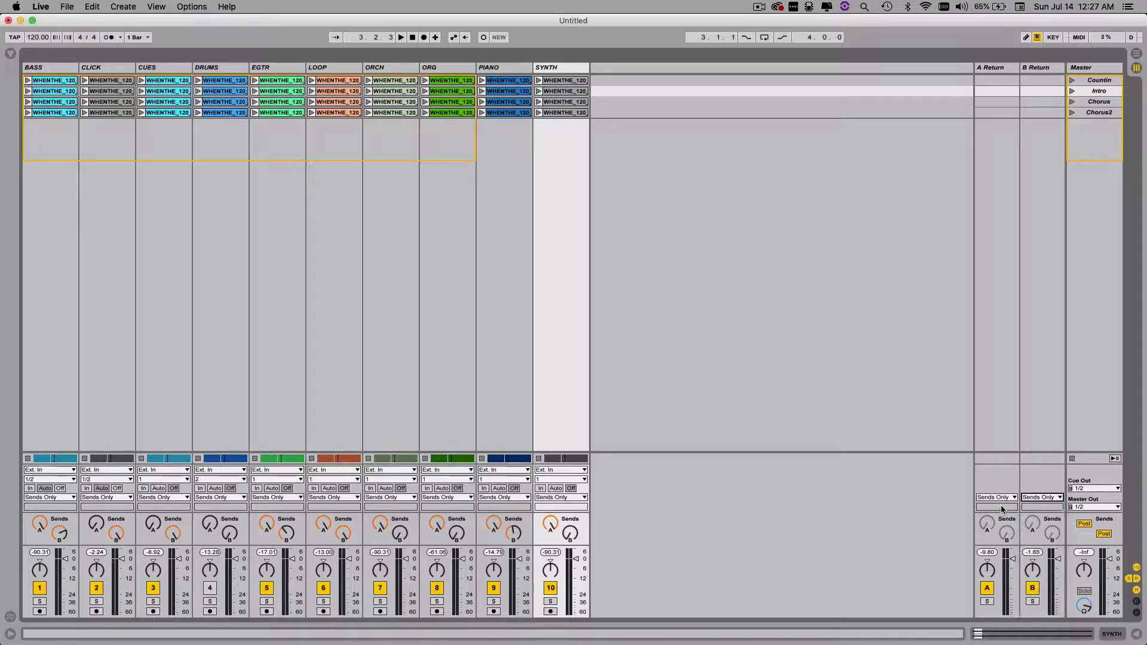
click(1044, 501)
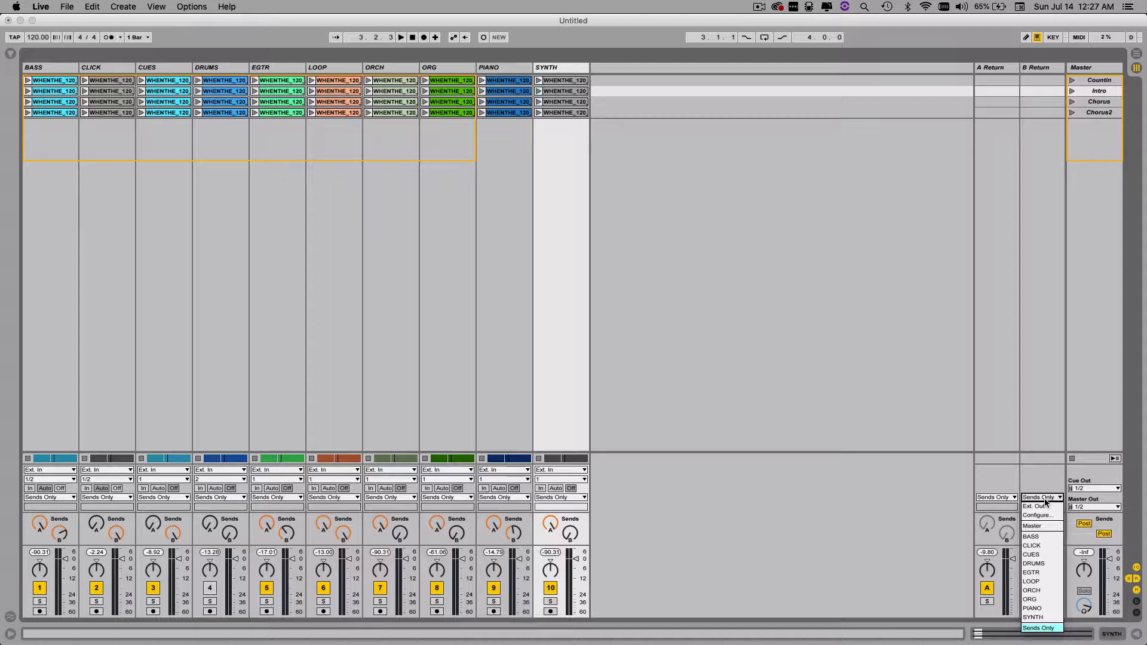
click(1042, 507)
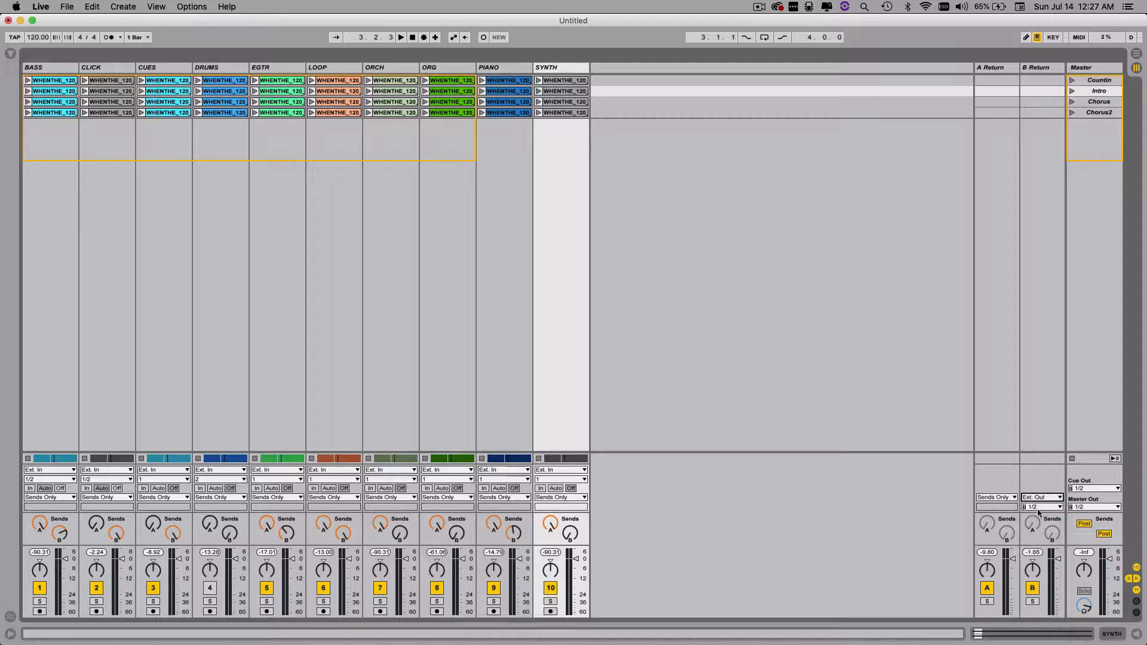
click(1013, 499)
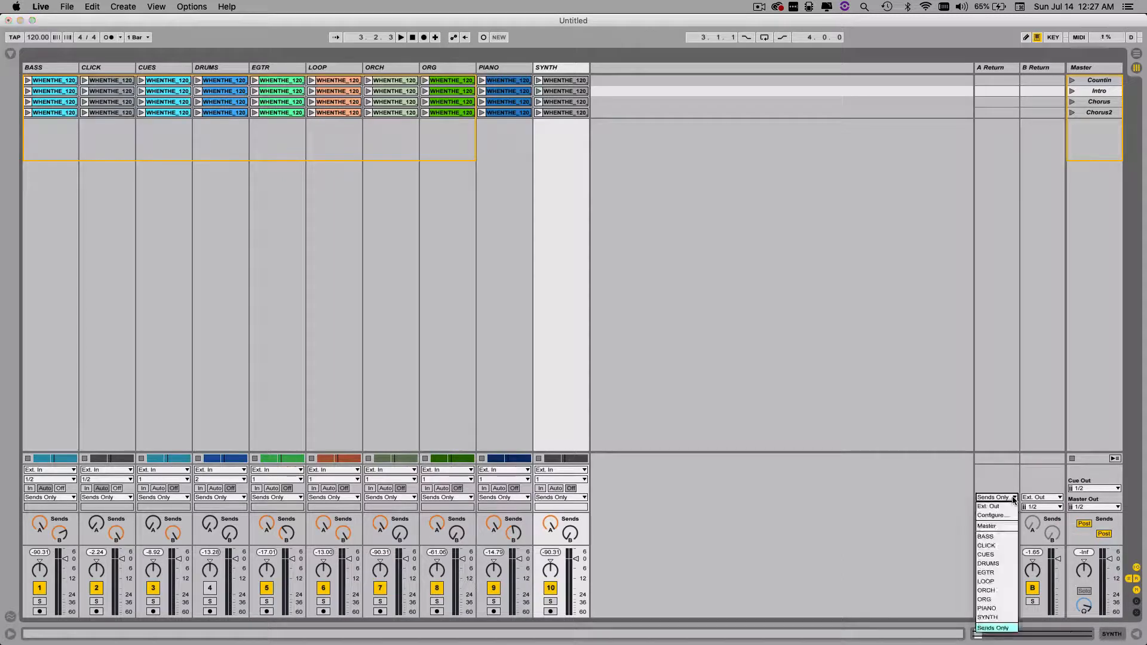
click(997, 502)
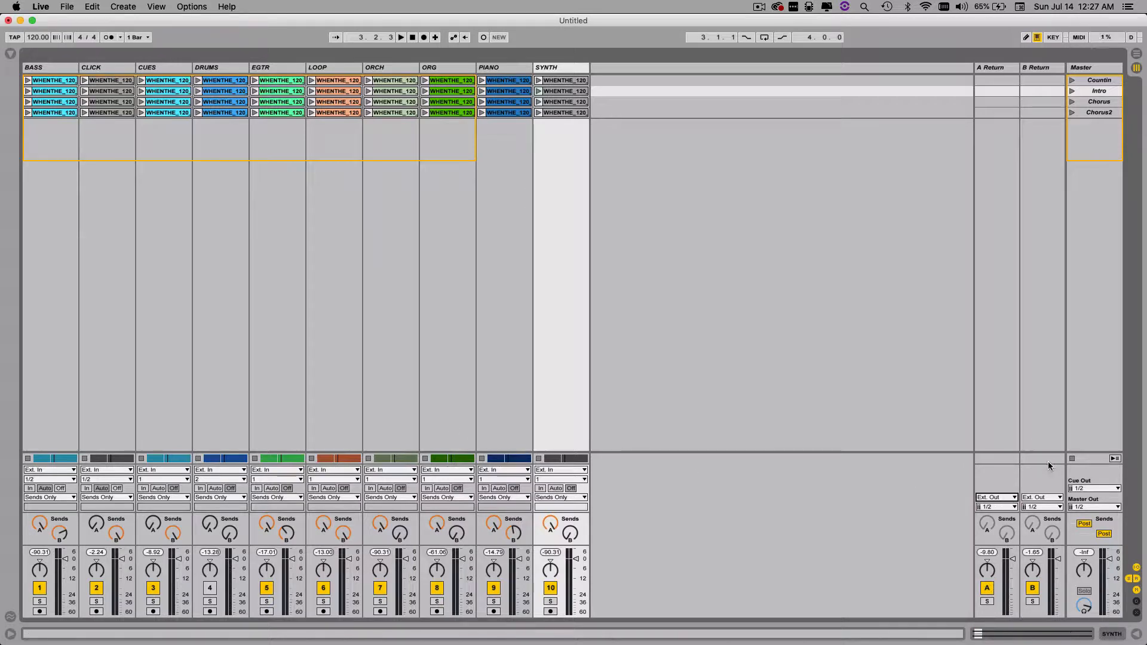
- Assign output 1 to the A return and output 2 to the B return
click(1009, 508)
click(998, 533)
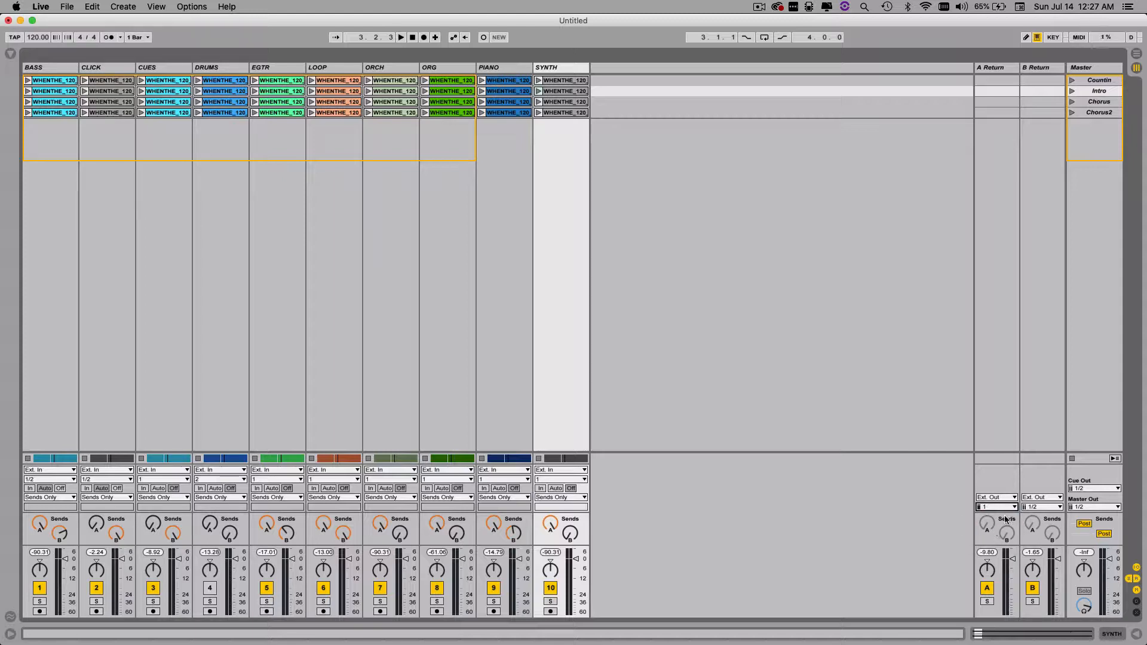
click(1047, 508)
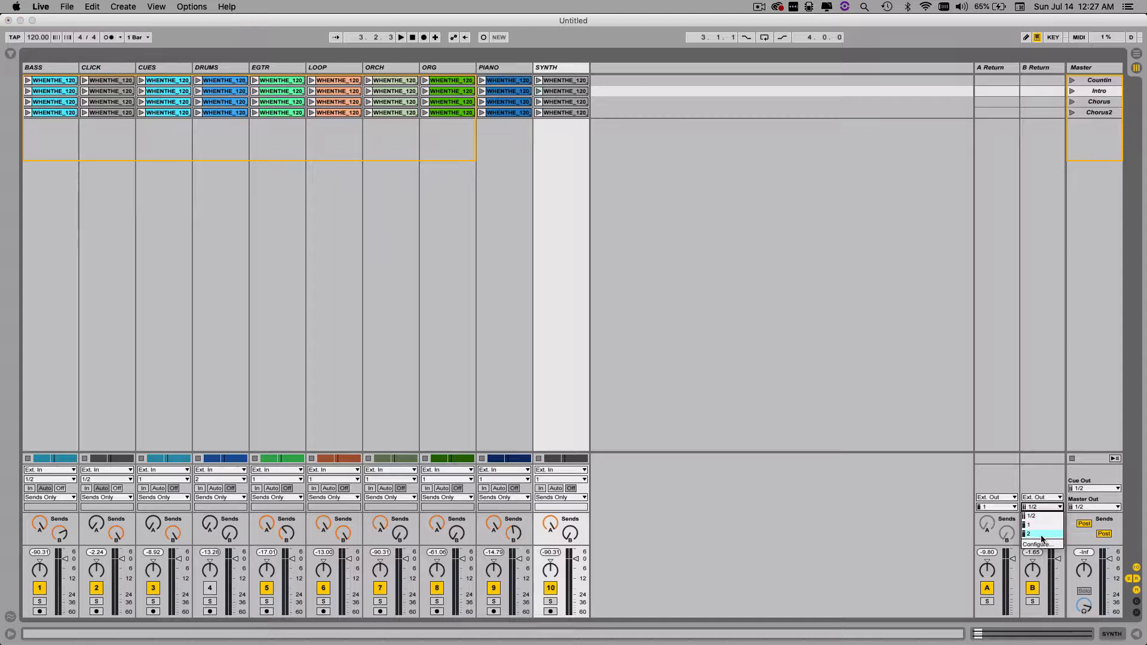
click(1042, 533)
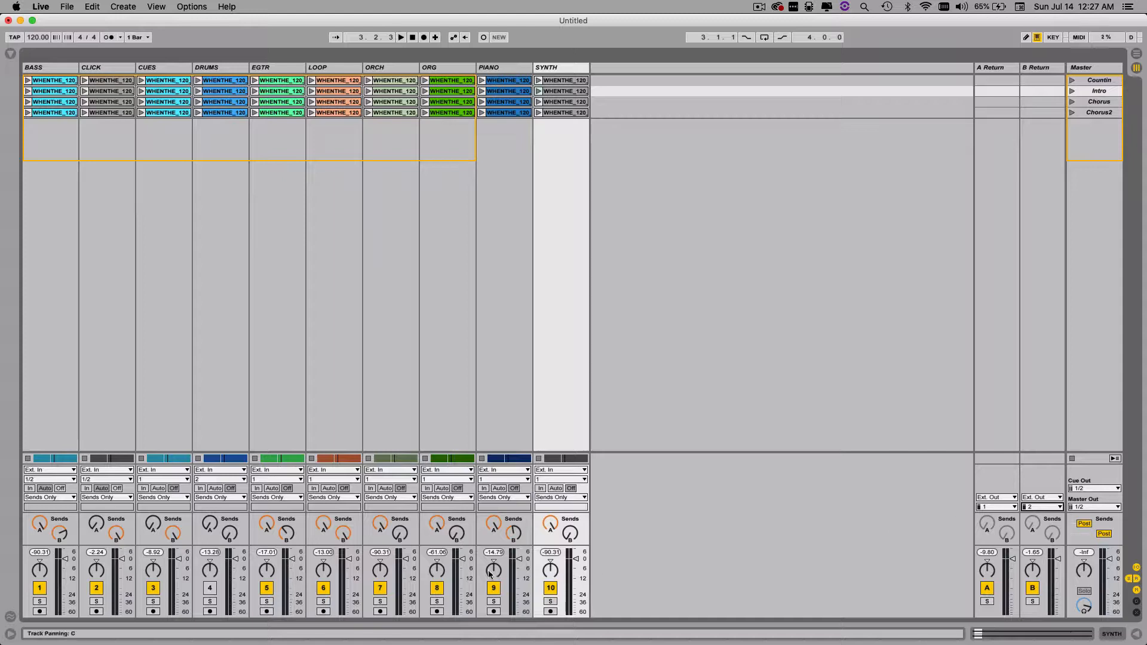
- Play the song and compare the two mixes by soloing the B return and the A return in turn
key(space)
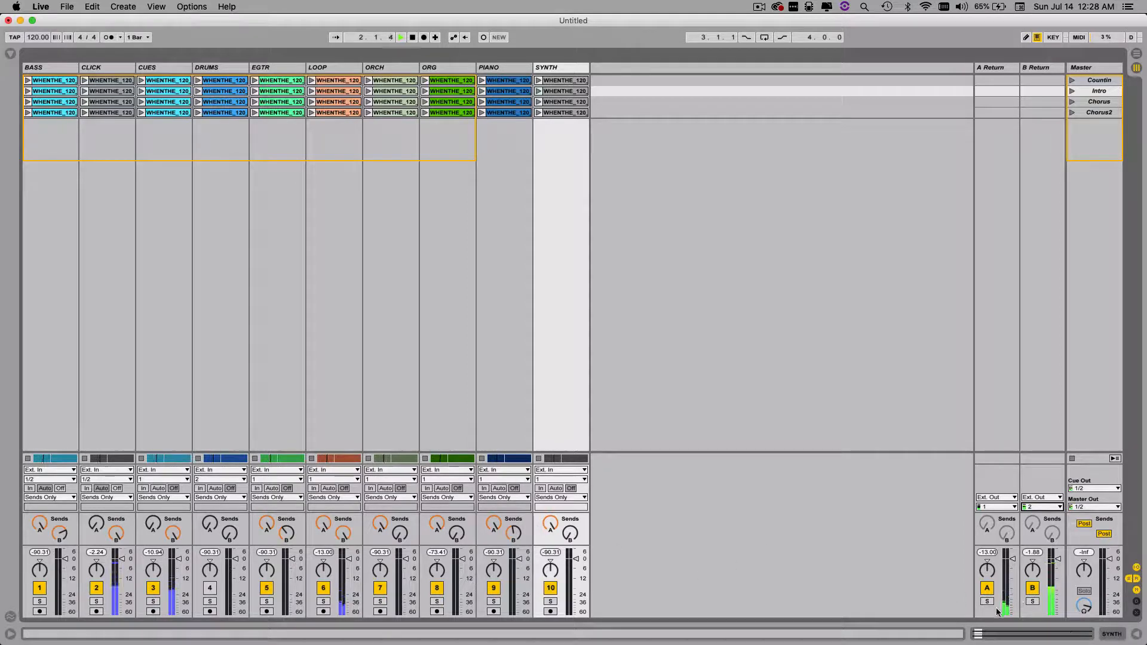
click(1034, 603)
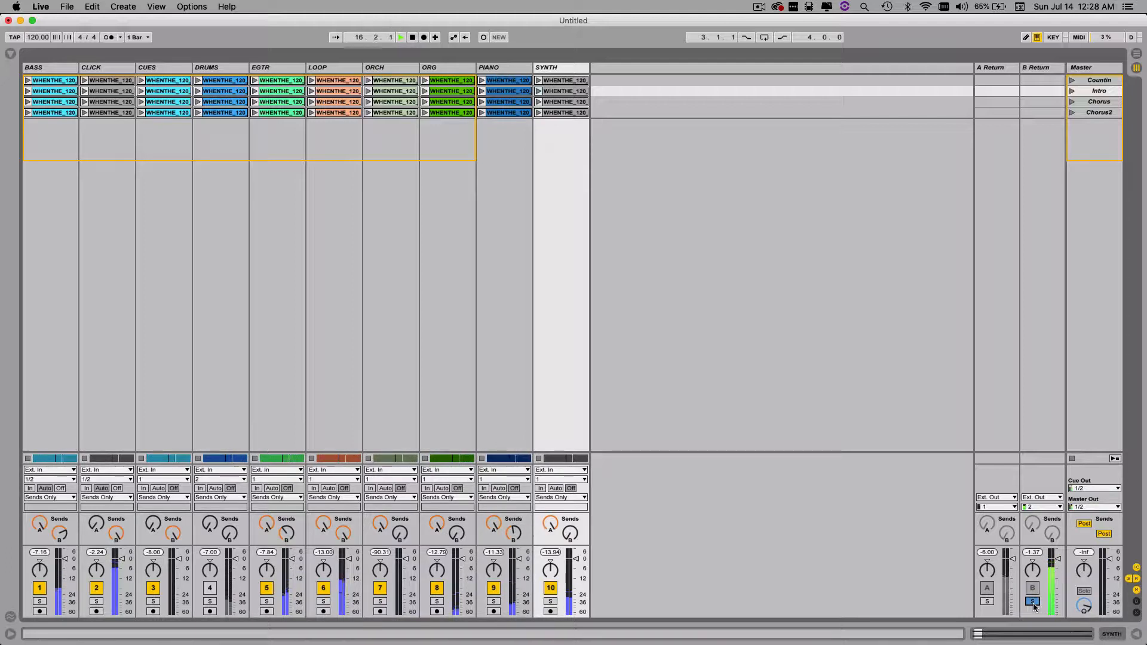
click(987, 601)
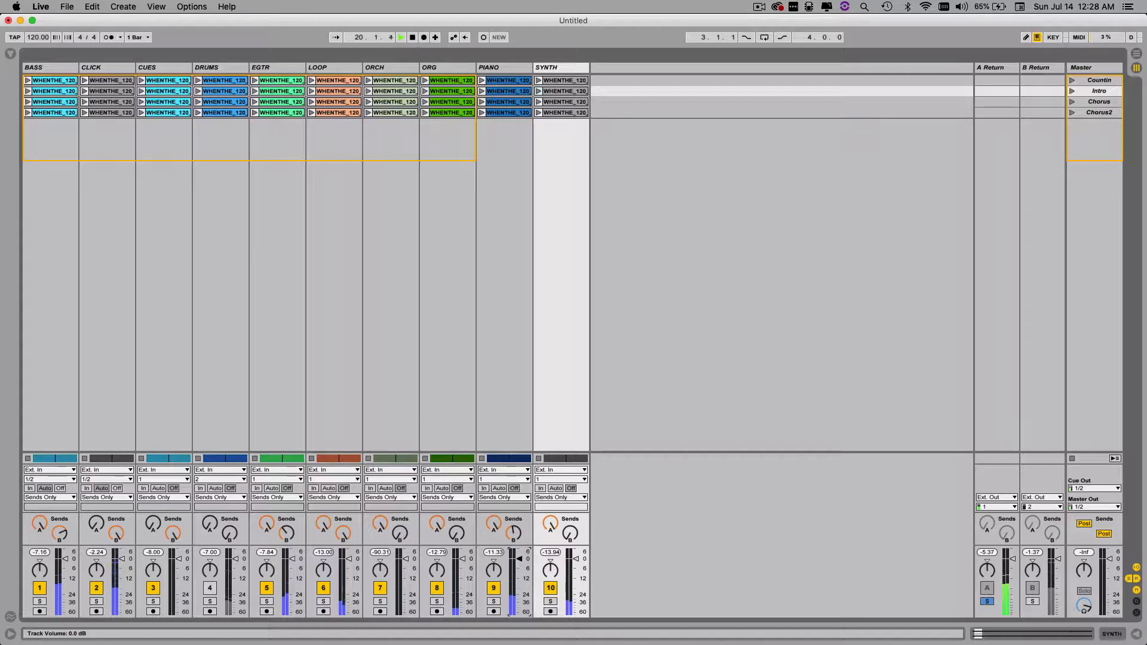
mouse_move(519, 559)
mouse_down()
mouse_move(518, 593)
mouse_move(519, 558)
mouse_up()
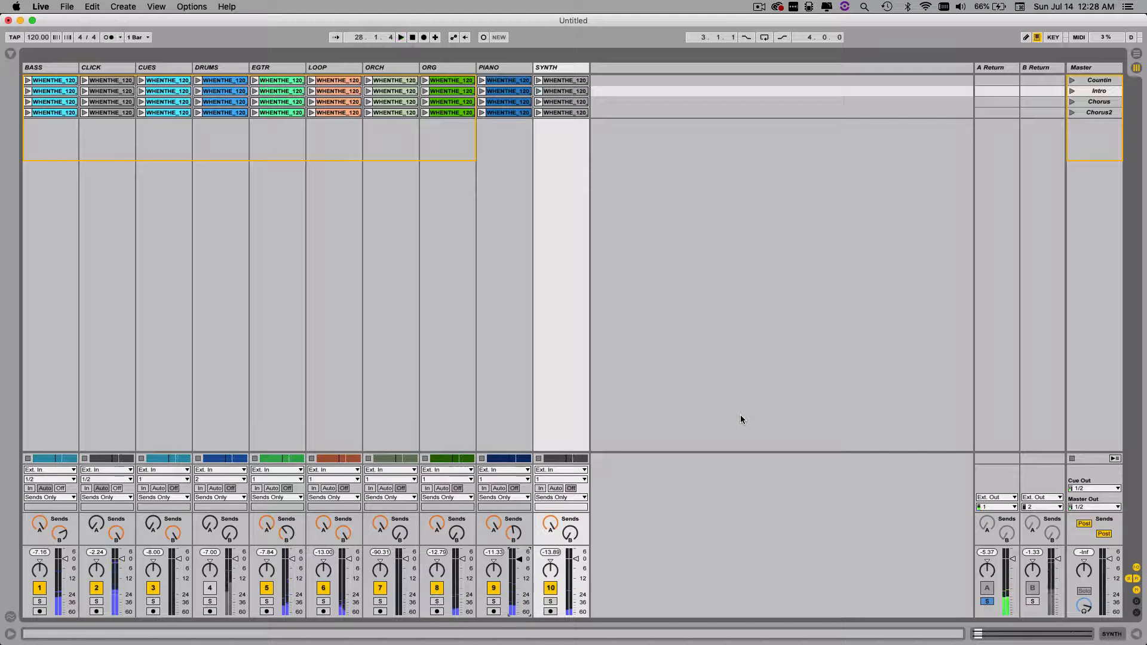
key(space)
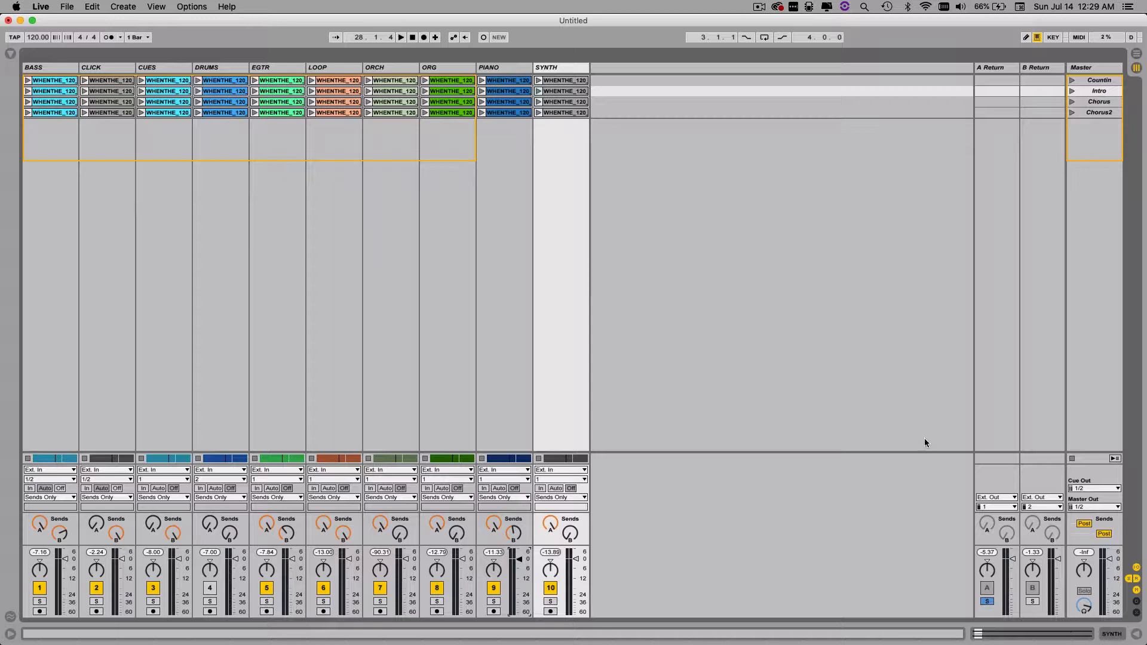
- Rename the A return to HOUSE and the B return to DRUMMER
click(1000, 69)
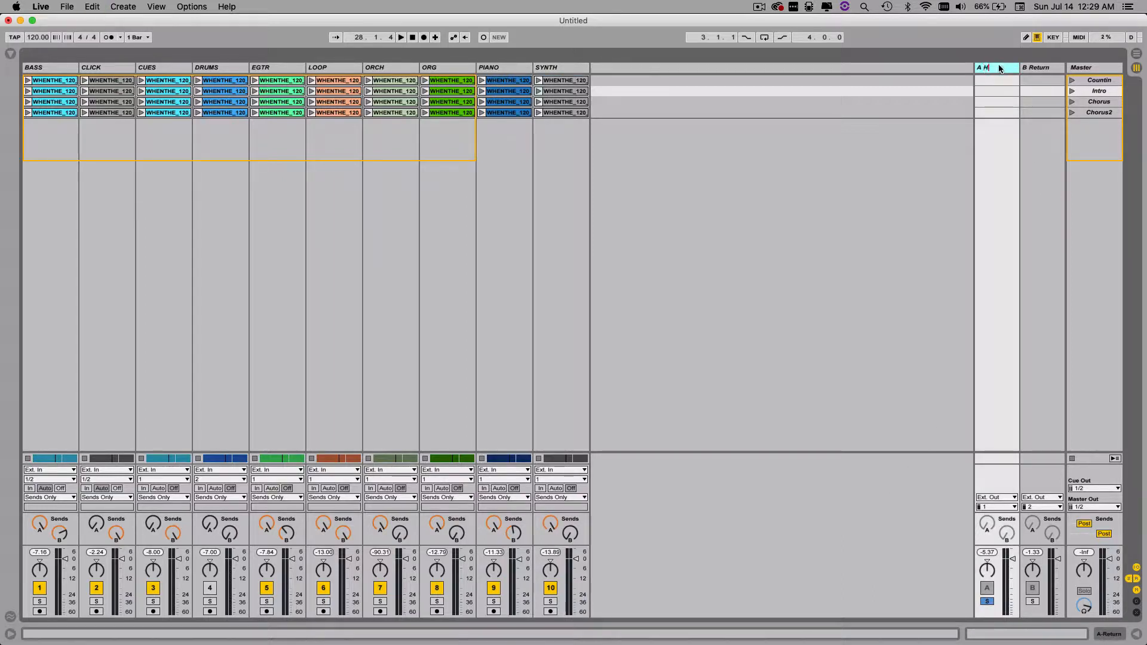
key(Tab)
text(DRU)
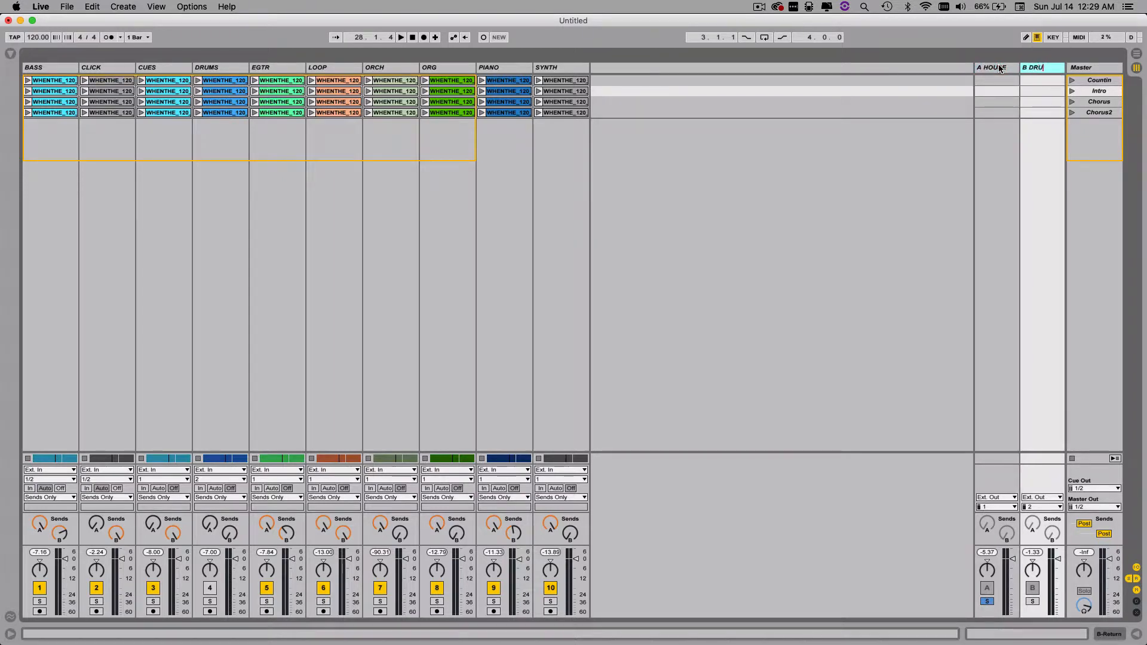
text(MMWE)
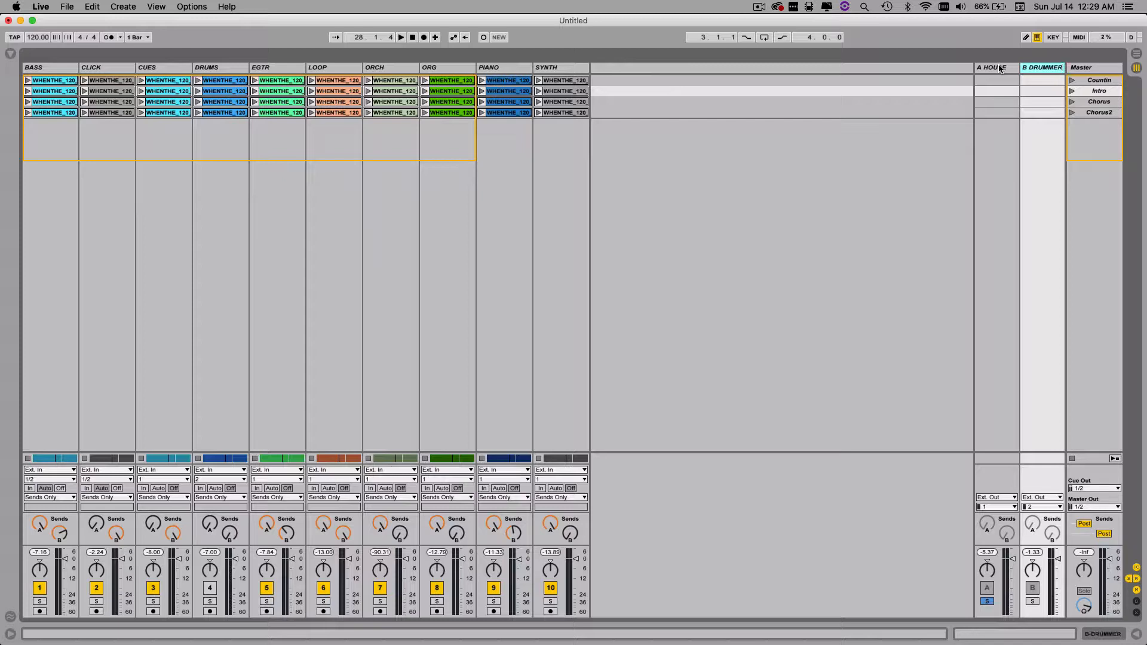
- Play the song with the HOUSE return unsoloed, and compare the mixes by soloing DRUMMER and HOUSE in turn
key(space)
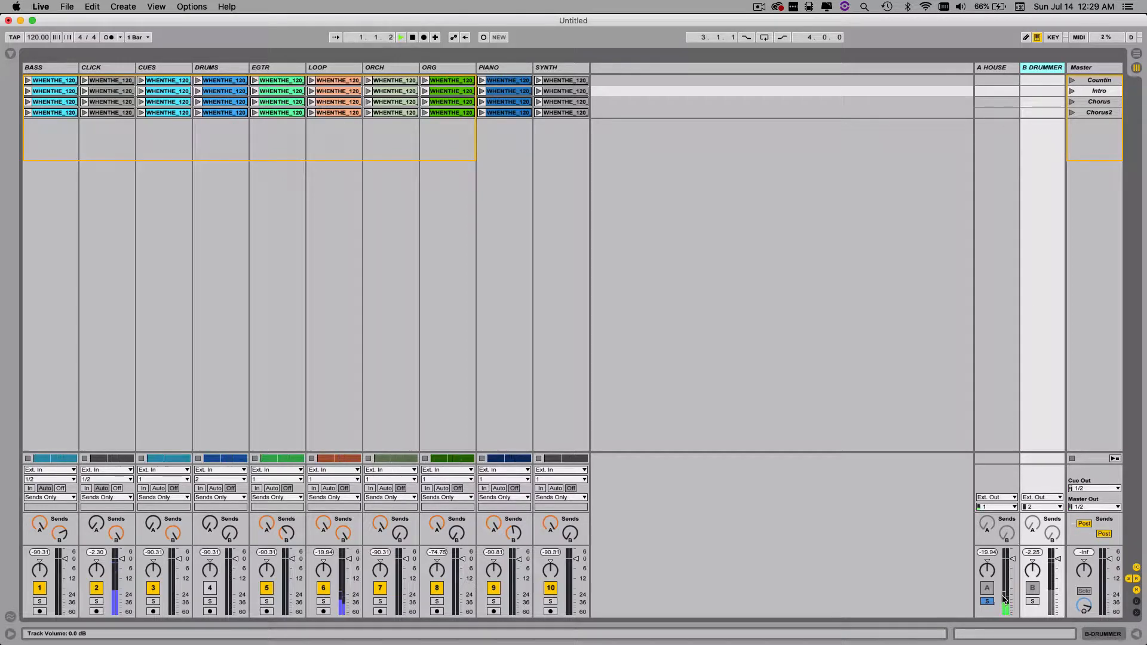
click(990, 602)
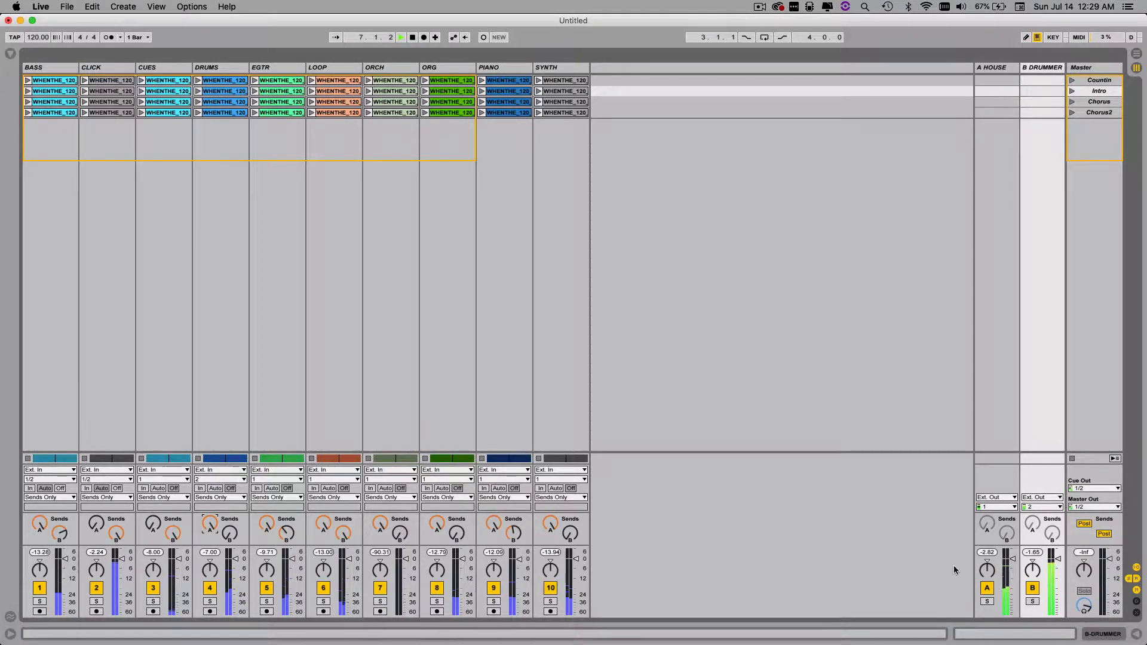
click(1032, 601)
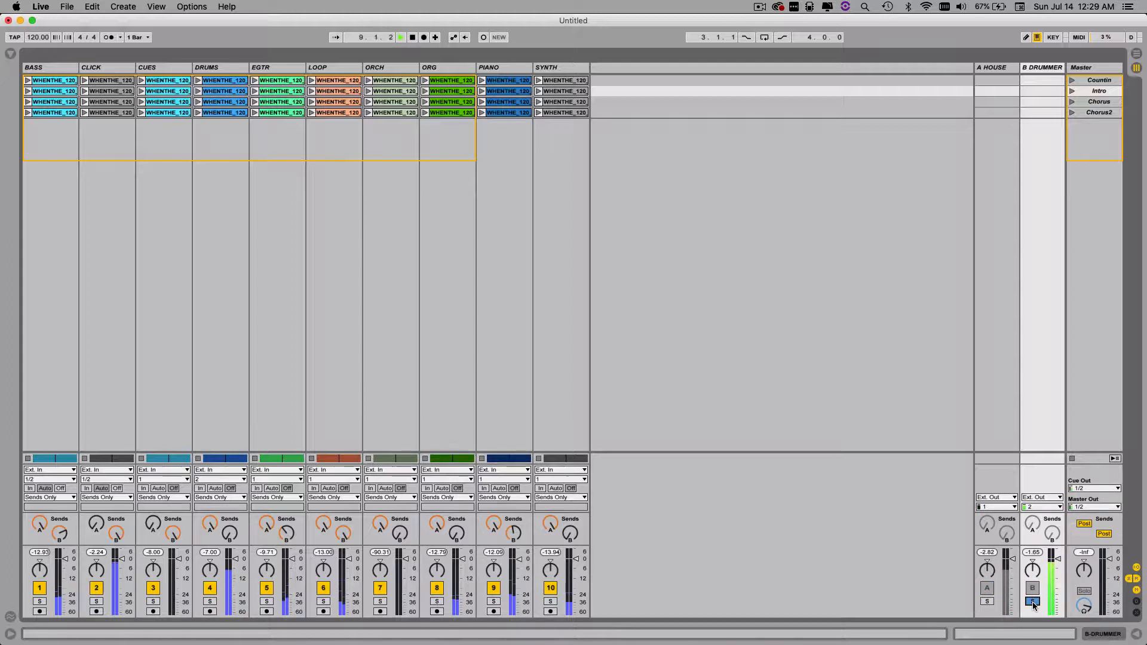
click(1033, 603)
click(987, 601)
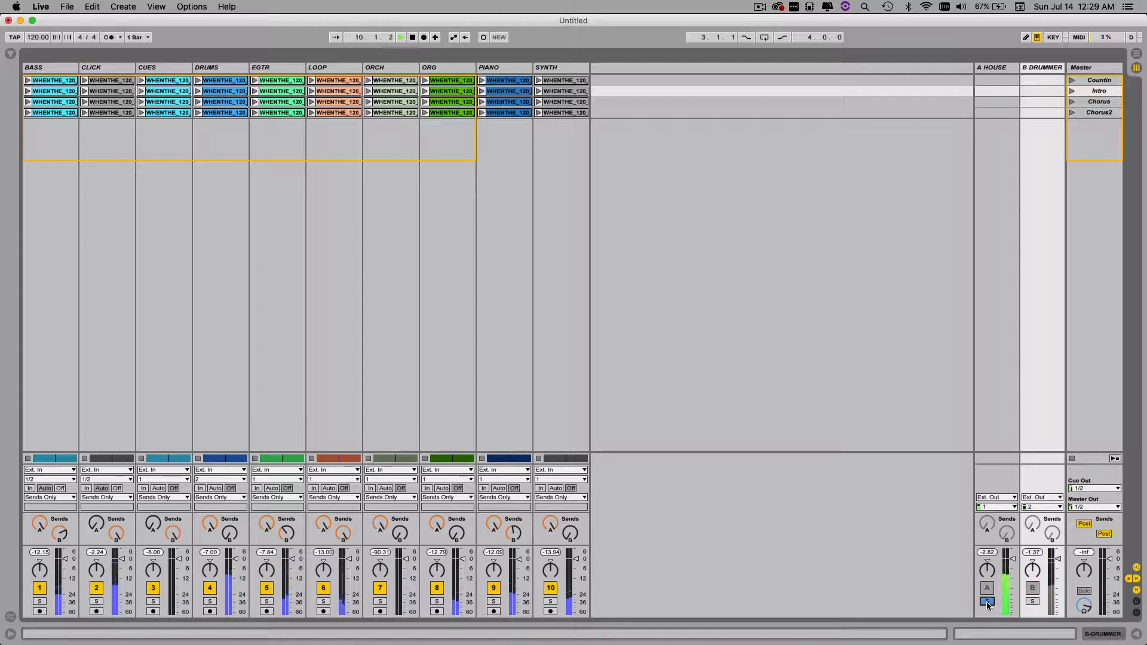
- Unsolo the HOUSE return and show the browser beside the arrangement
click(987, 602)
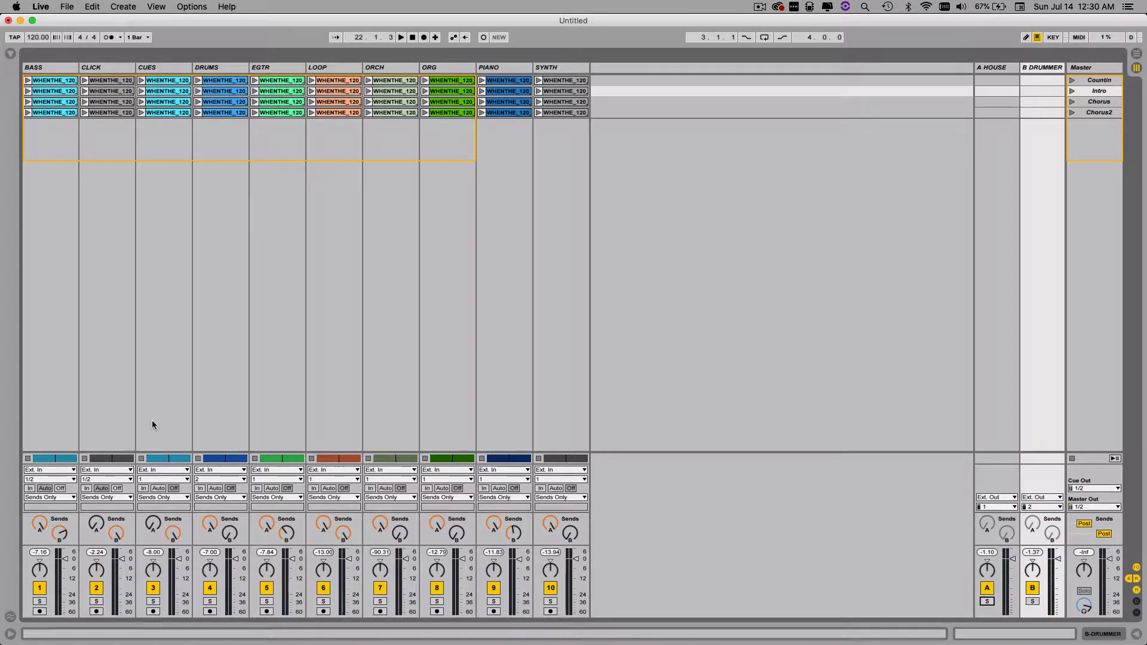
click(10, 55)
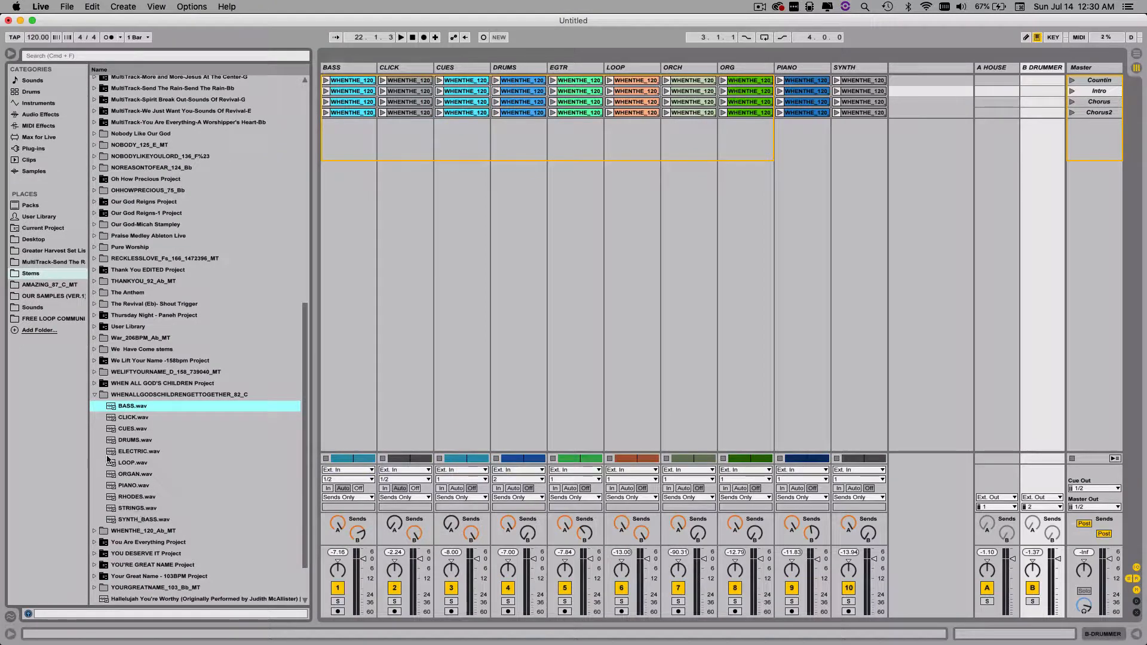
key(Tab)
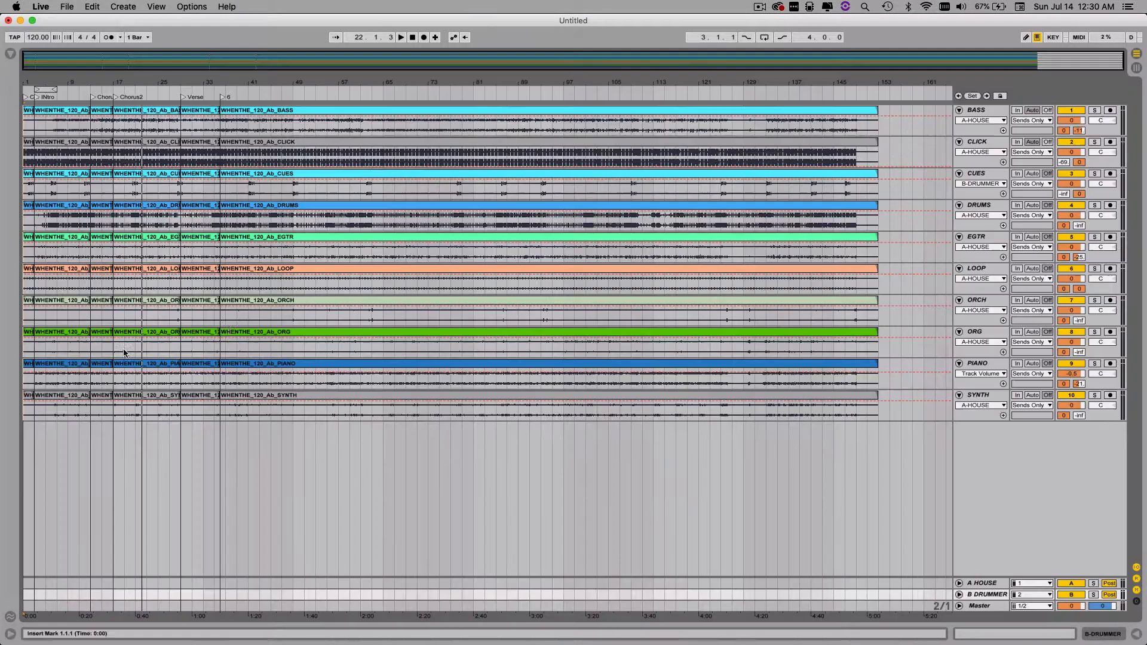
click(10, 56)
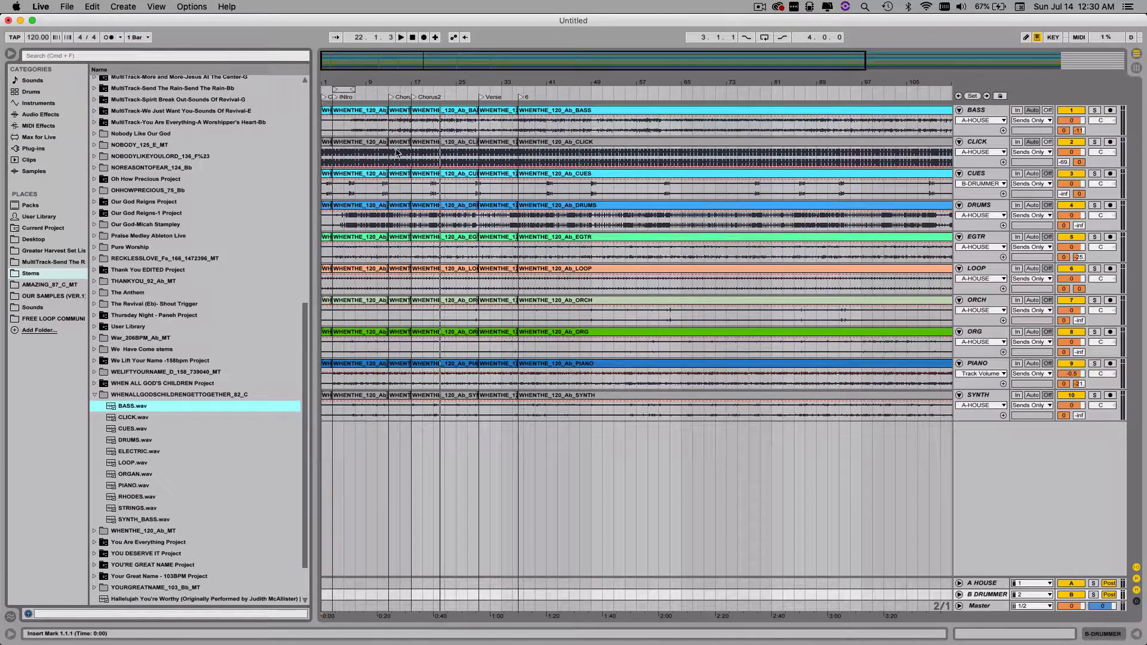
- Compare the song sections marked in the arrangement with the Countin, Intro, Chorus and Chorus2 scenes in the session
click(403, 62)
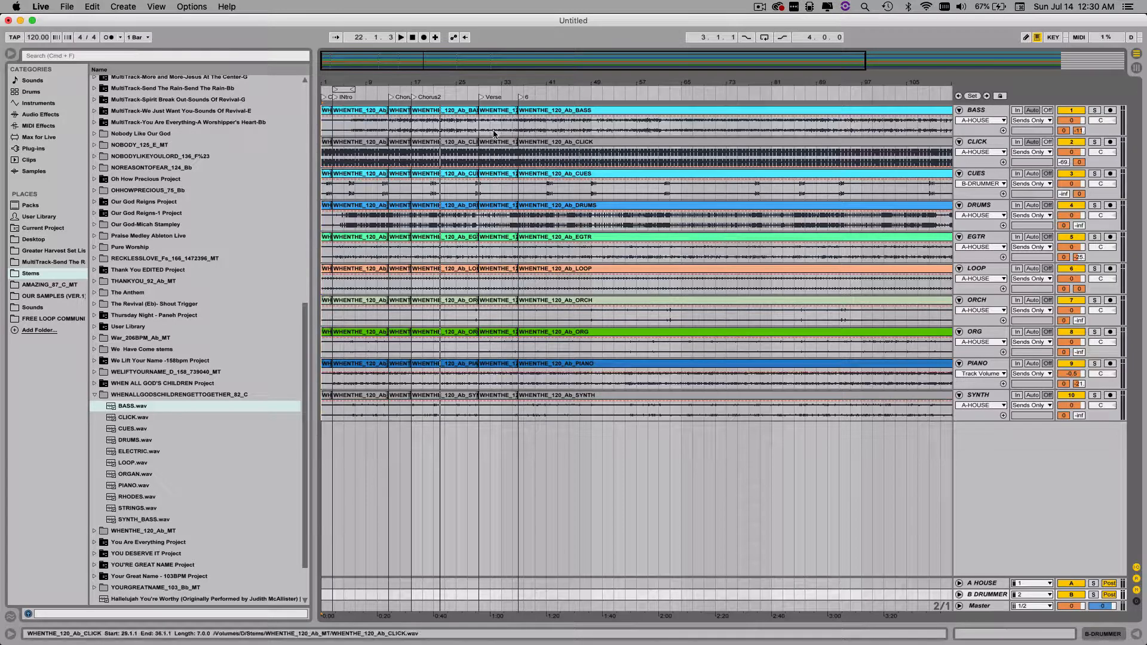
key(Tab)
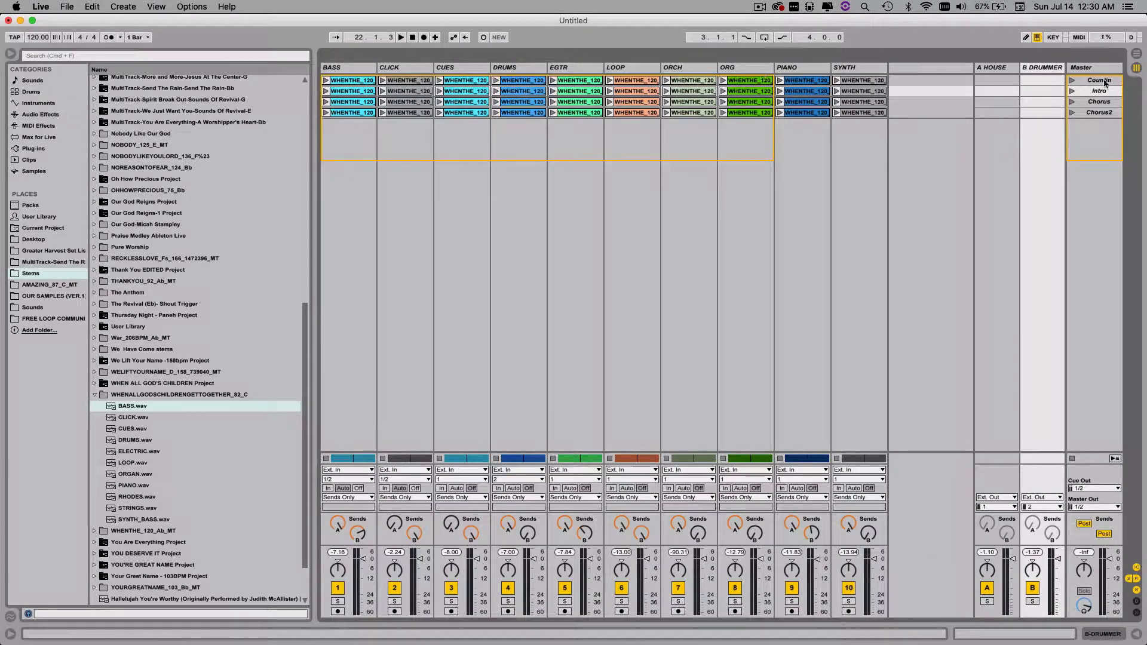
key(Tab)
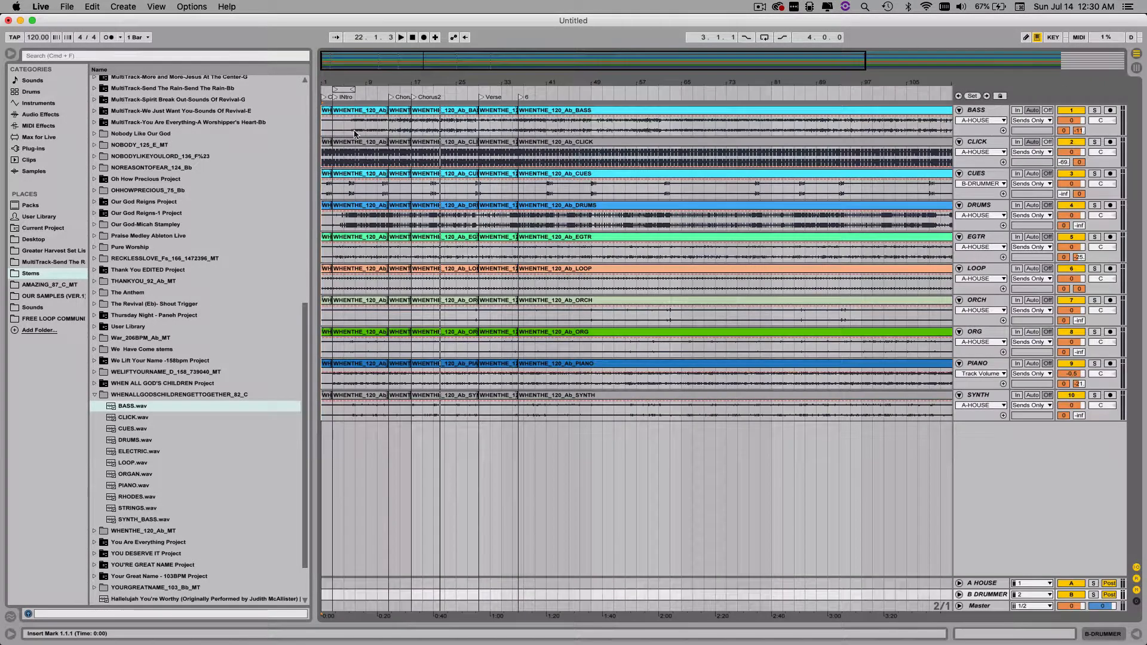
key(Tab)
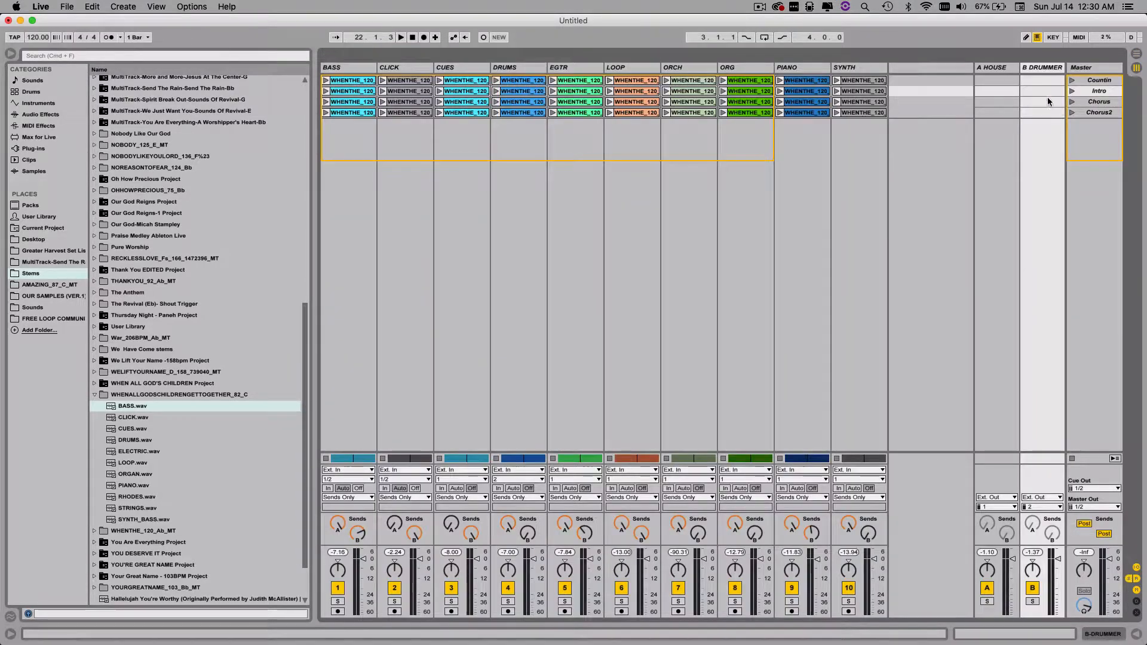
key(Tab)
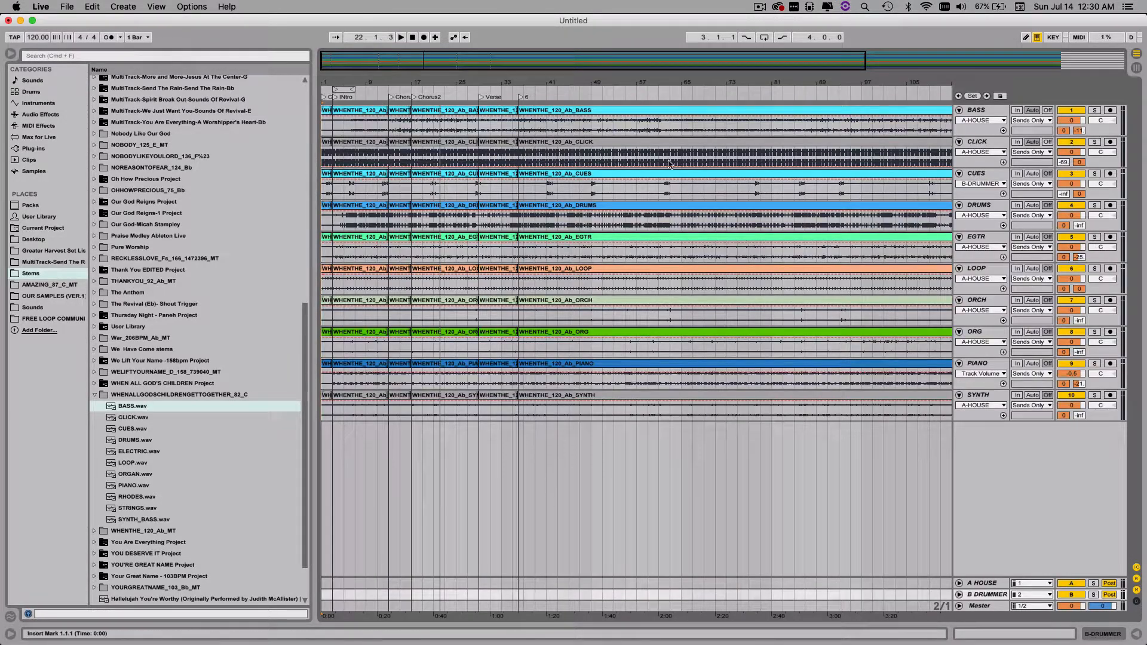
key(Tab)
key(Tab)
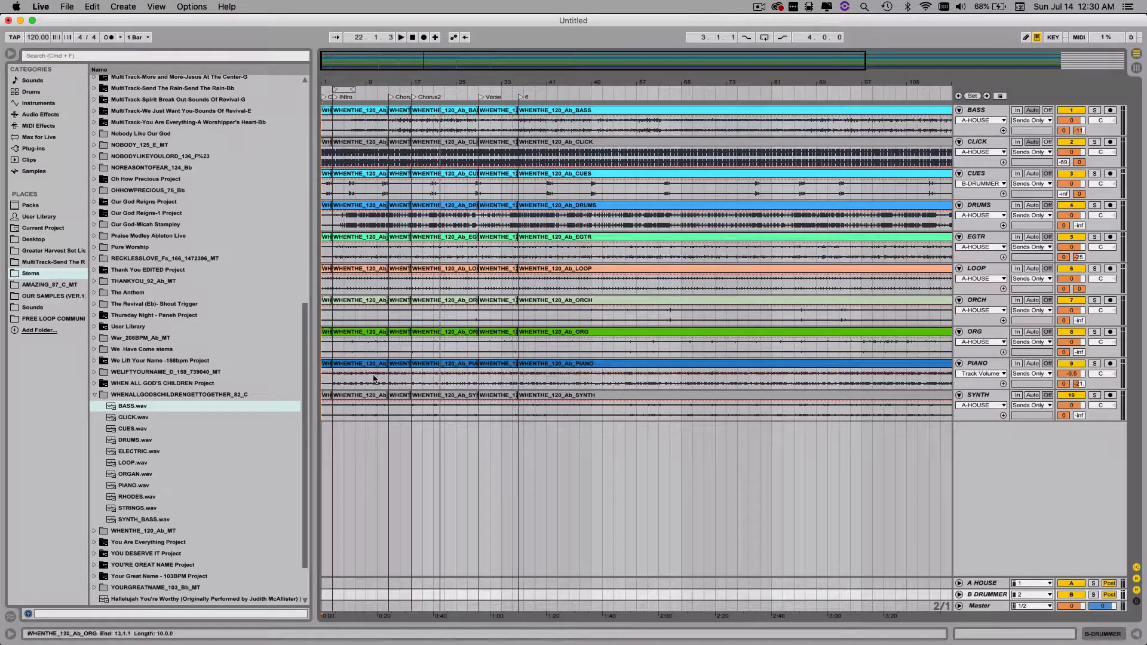
key(Tab)
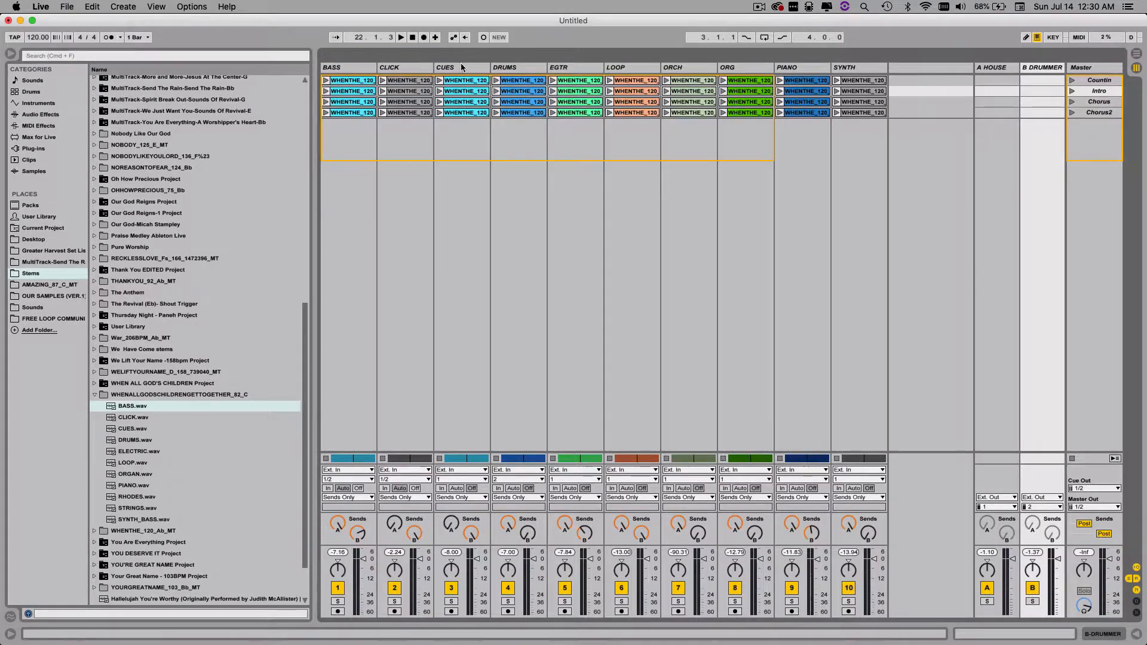
key(Tab)
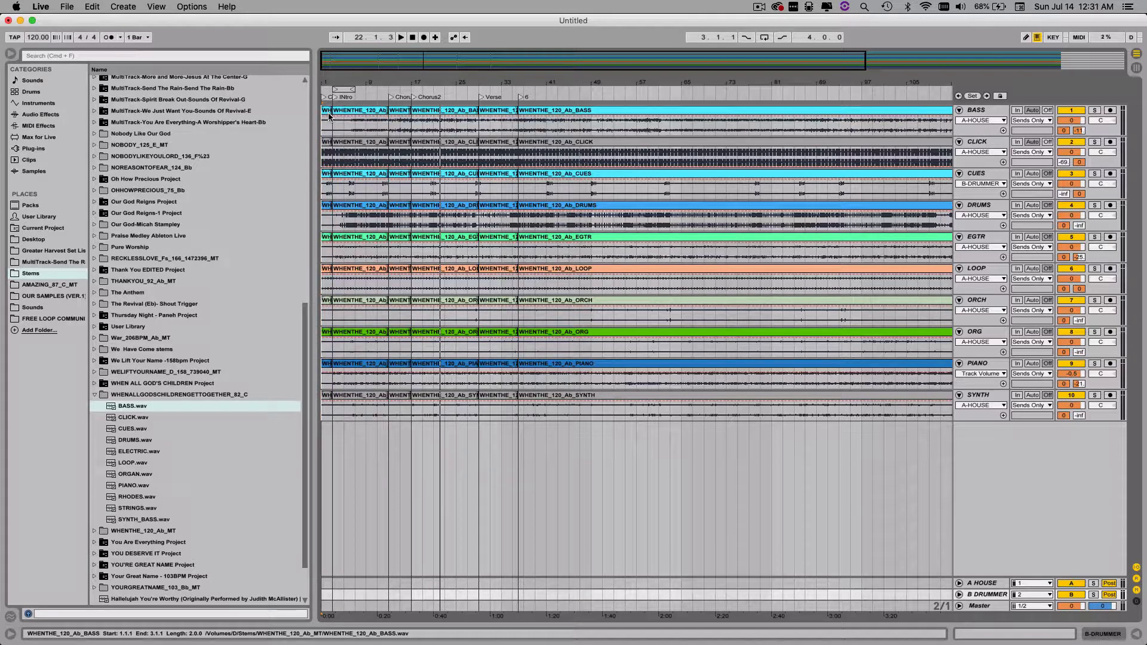
key(Tab)
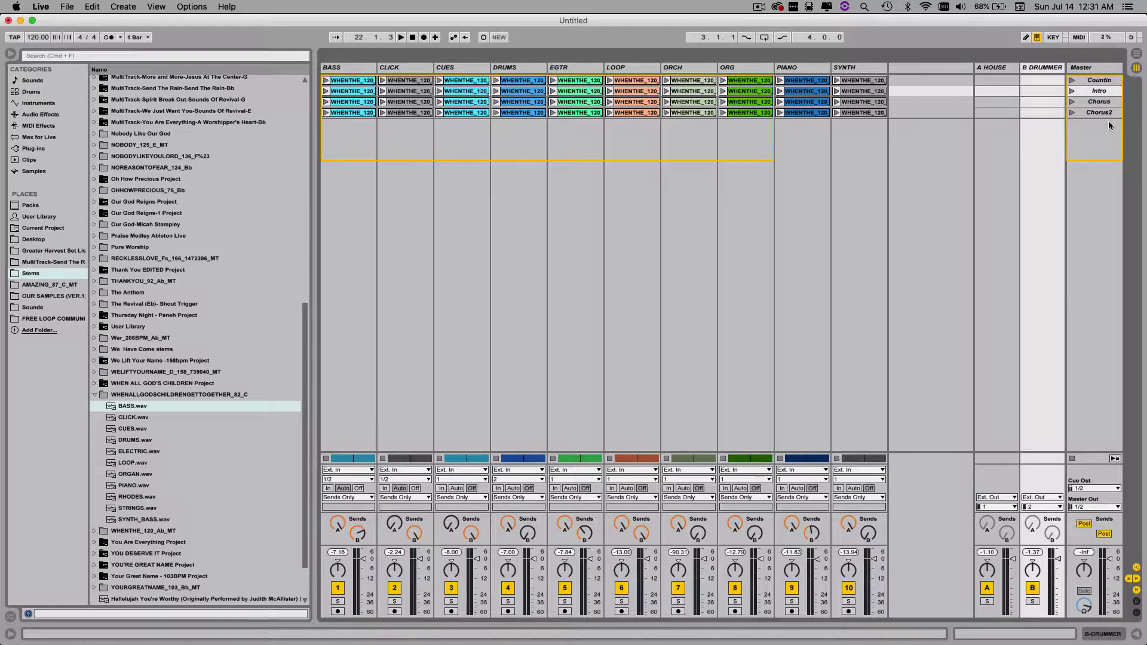
key(Tab)
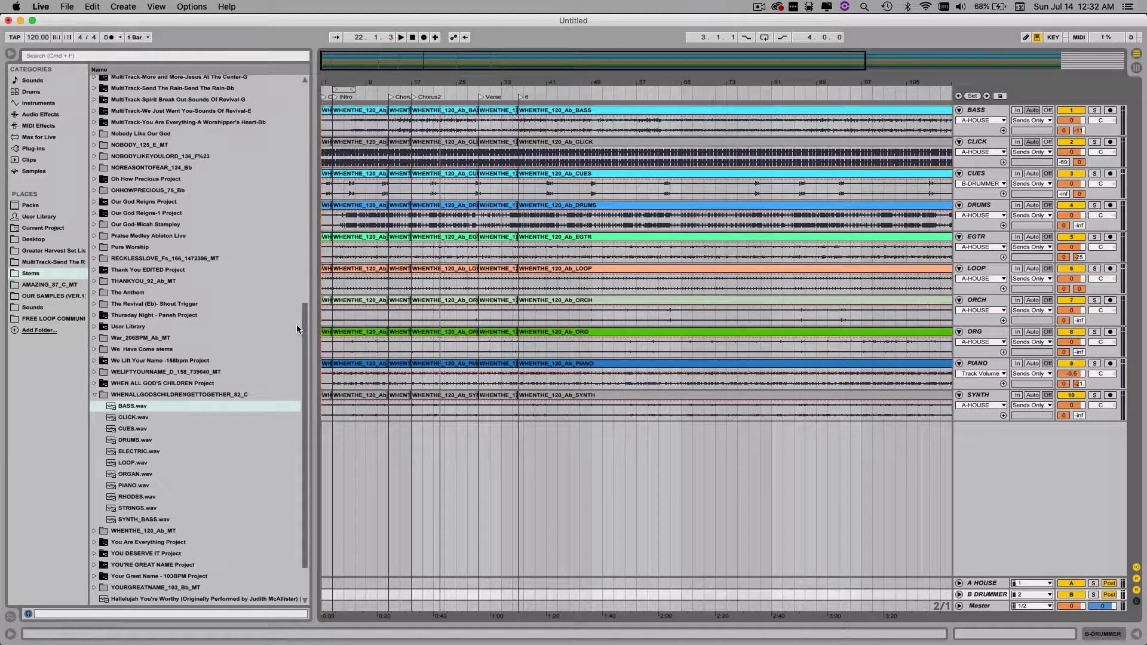
- Find Master Set List.als inside the Master Set List Project of the Greater Harvest set lists folder and open it
drag(296, 324, 295, 74)
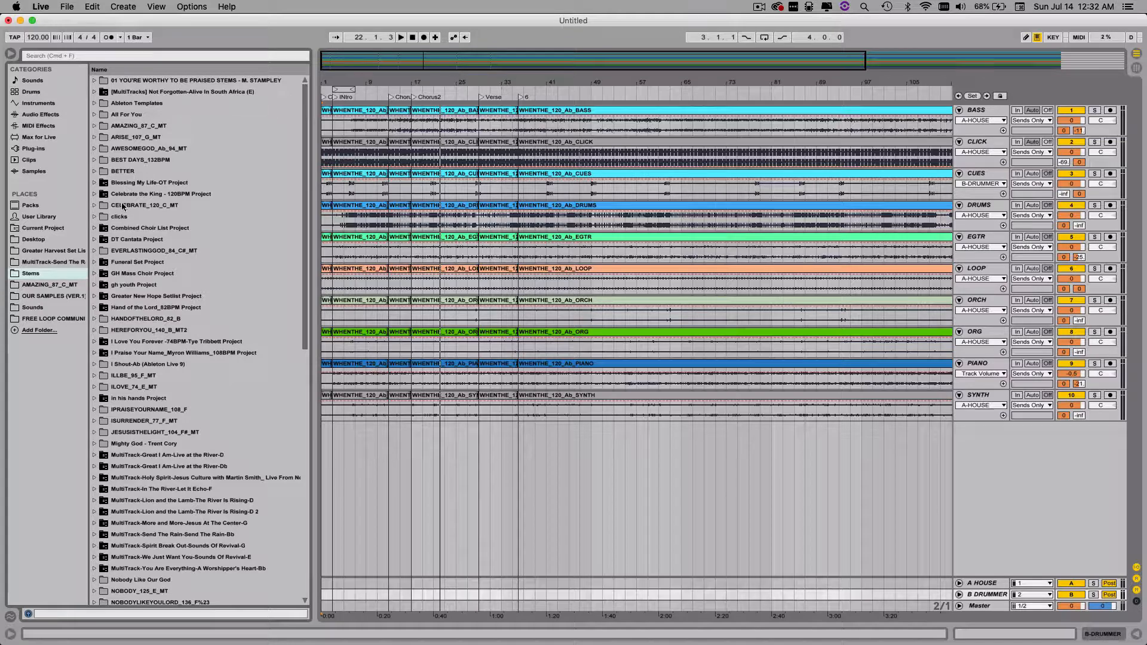
click(42, 251)
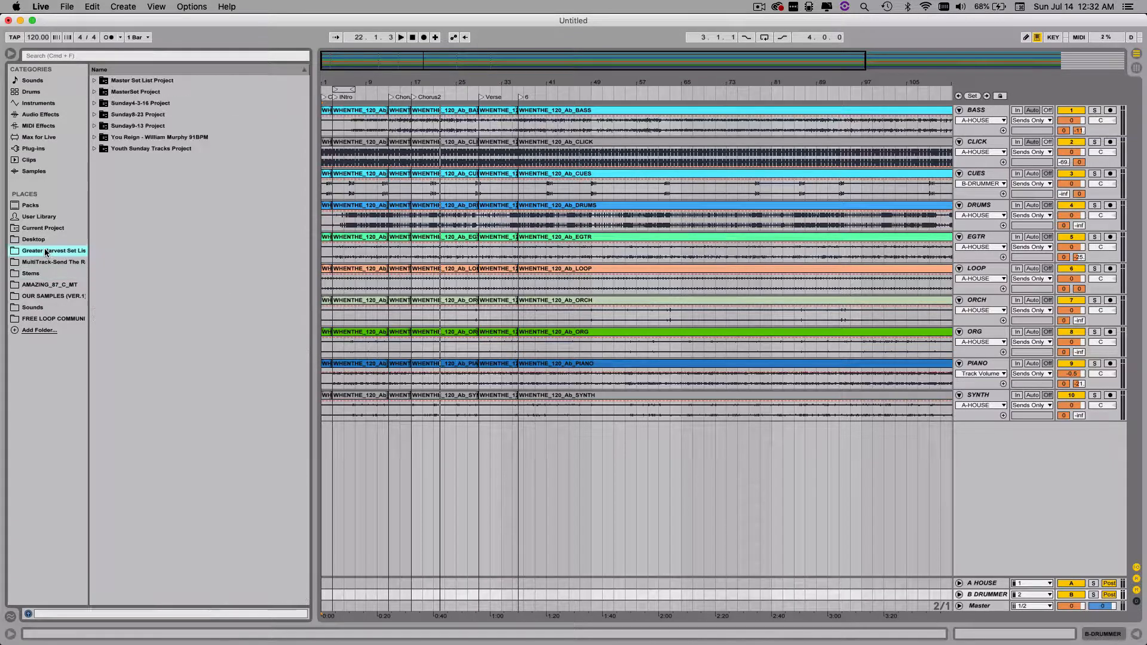
click(146, 82)
double_click(111, 85)
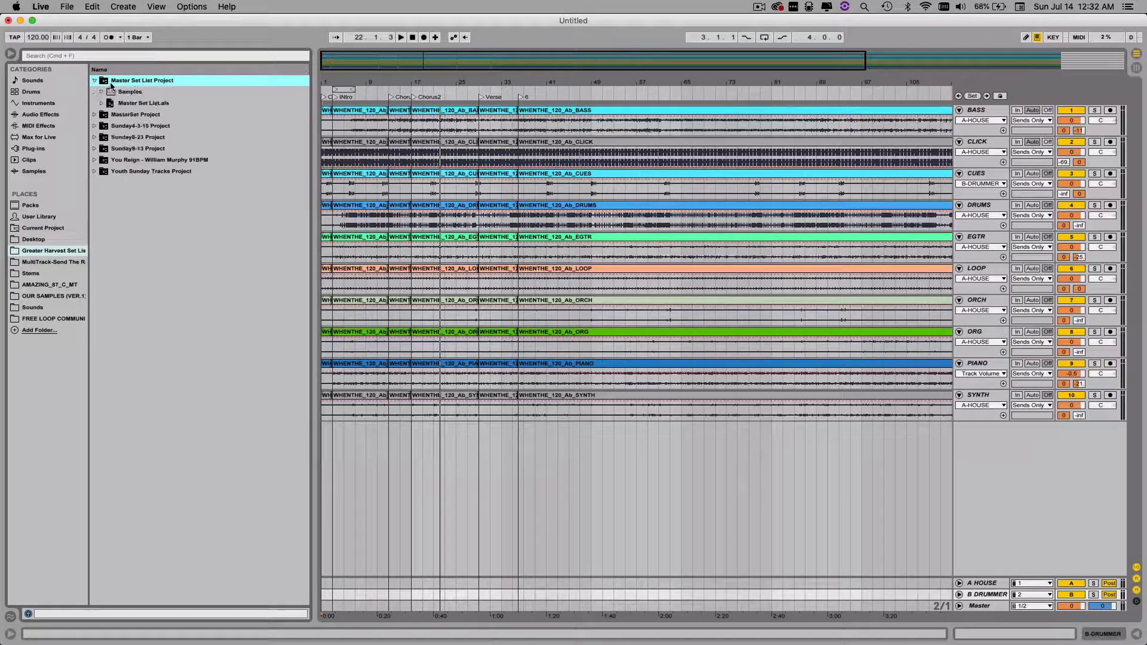
double_click(132, 104)
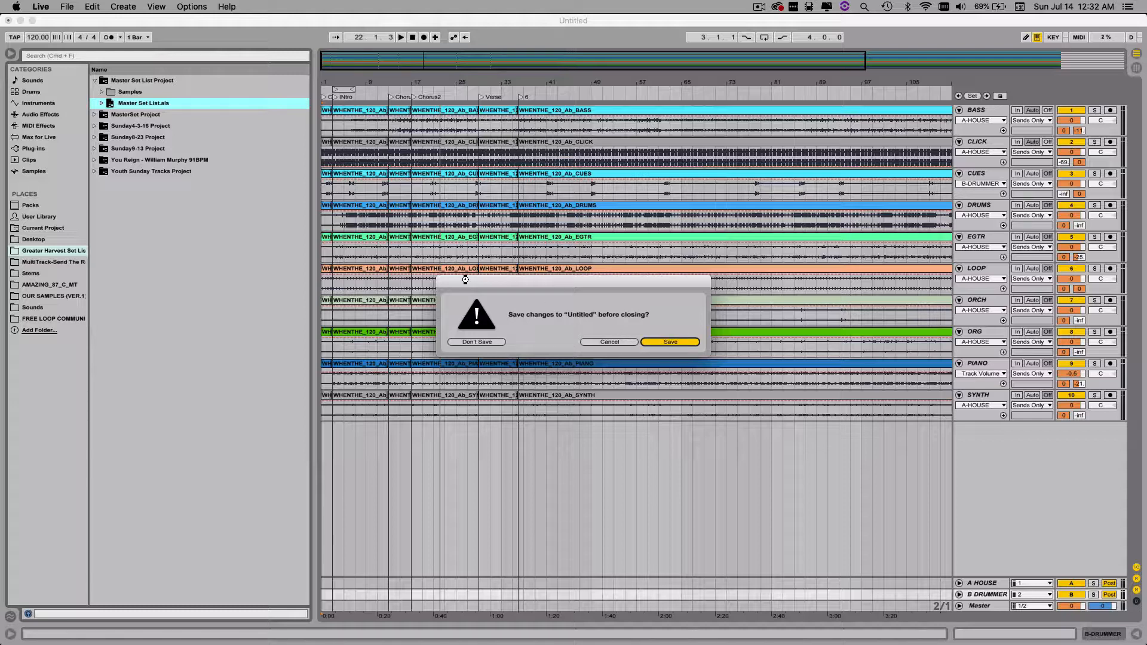
- Save the current Live set as Battle Demo before closing it
key(Return)
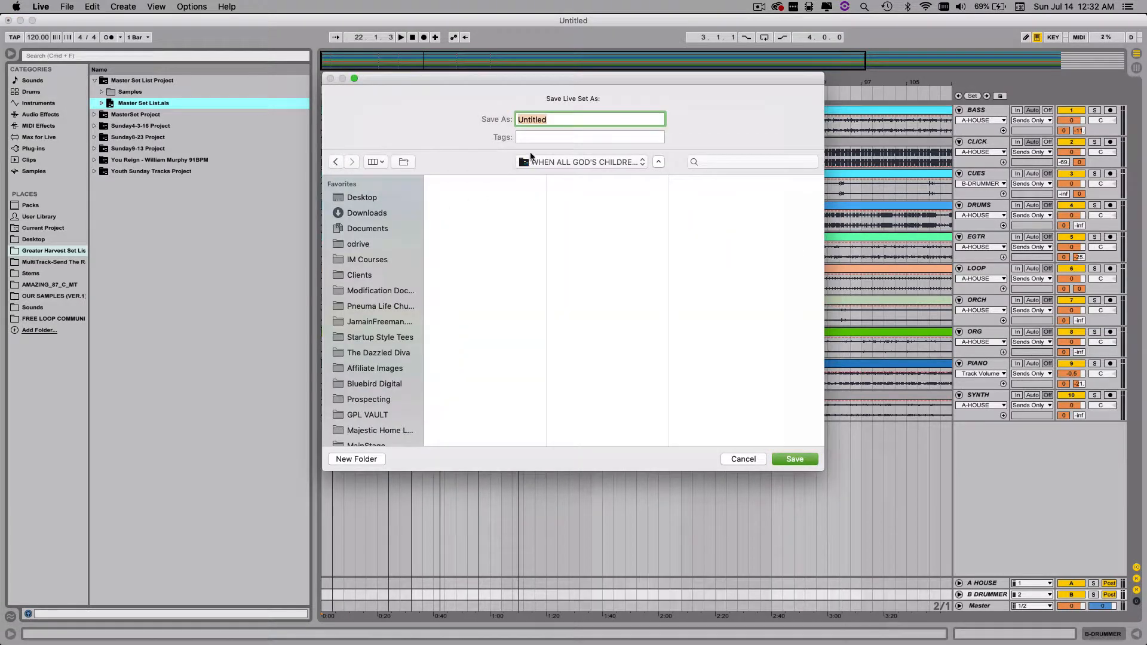
text(Battel)
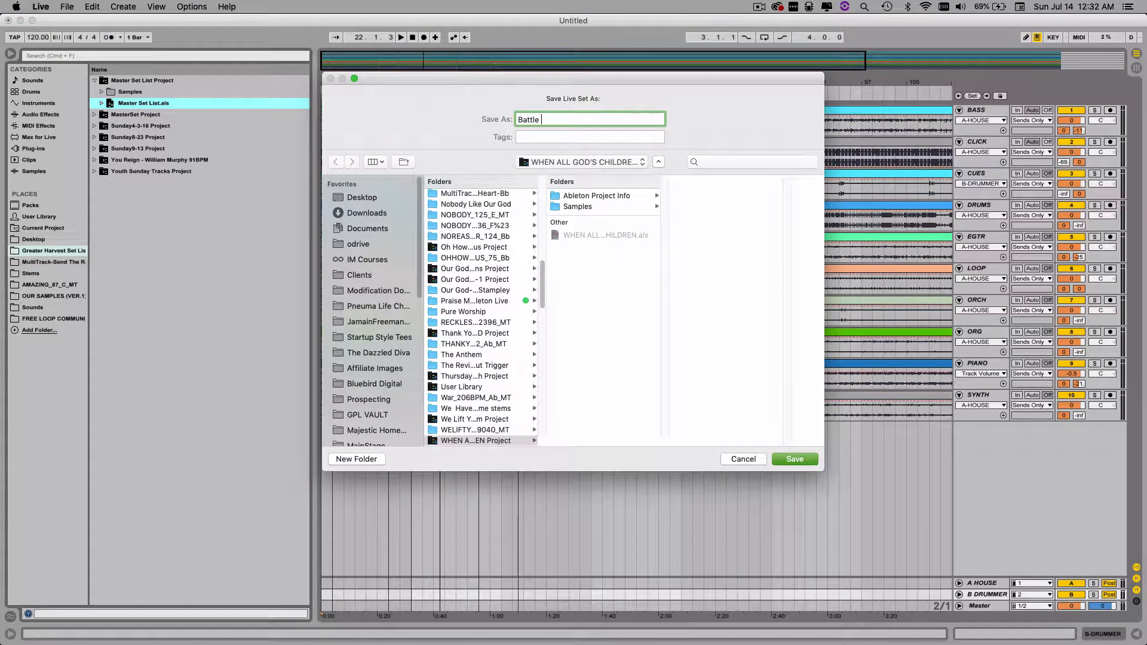
text( Demo)
scroll(510, 321, down, 4)
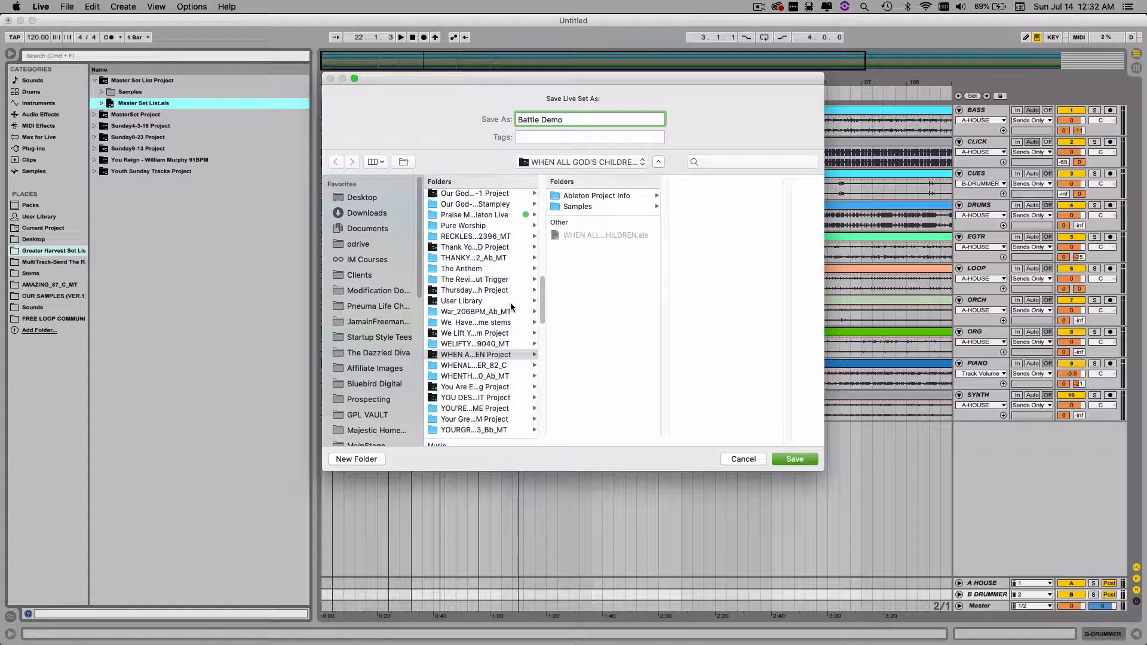
key(Return)
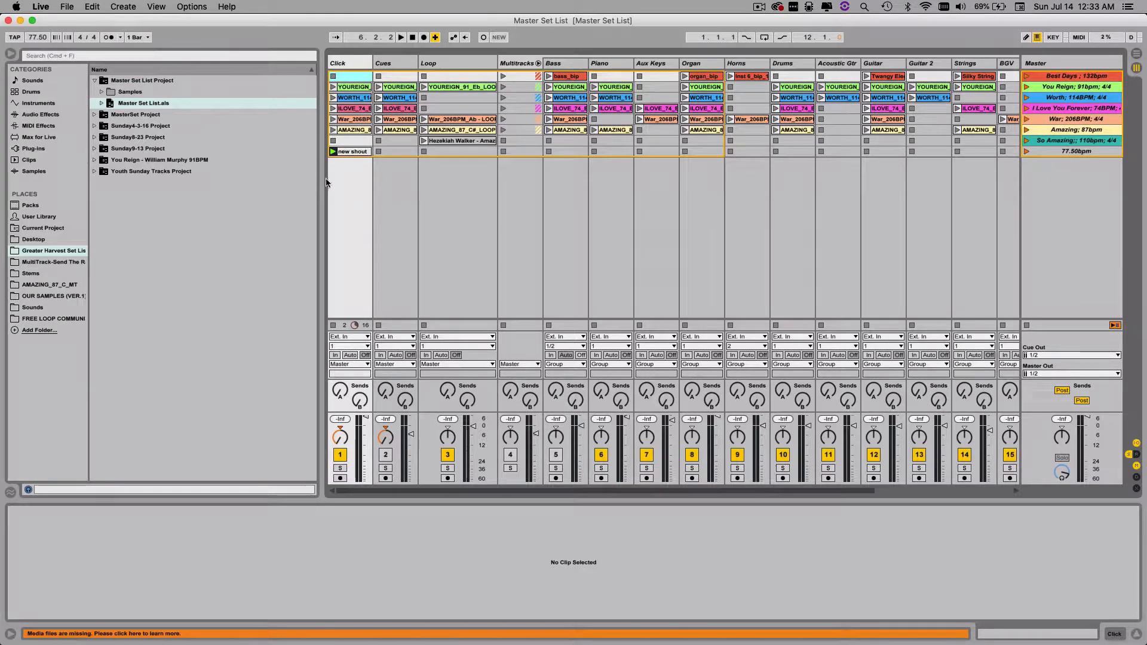
- Hide the browser and play the Best Days scene briefly, stopping it after a few bars
drag(325, 178, 197, 180)
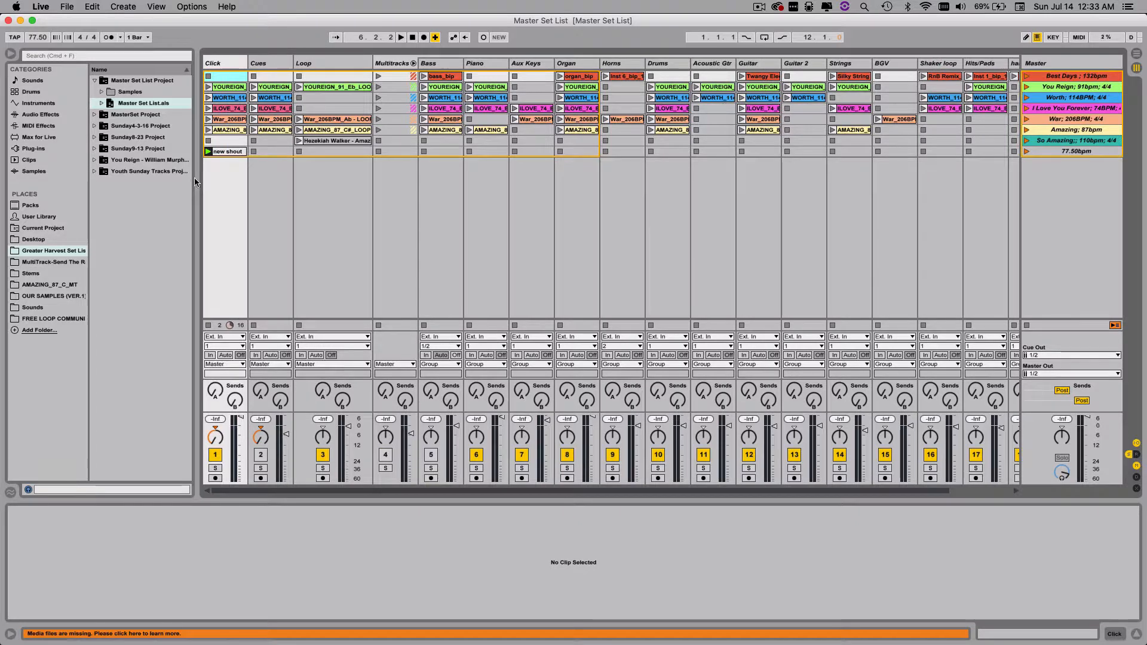
click(11, 54)
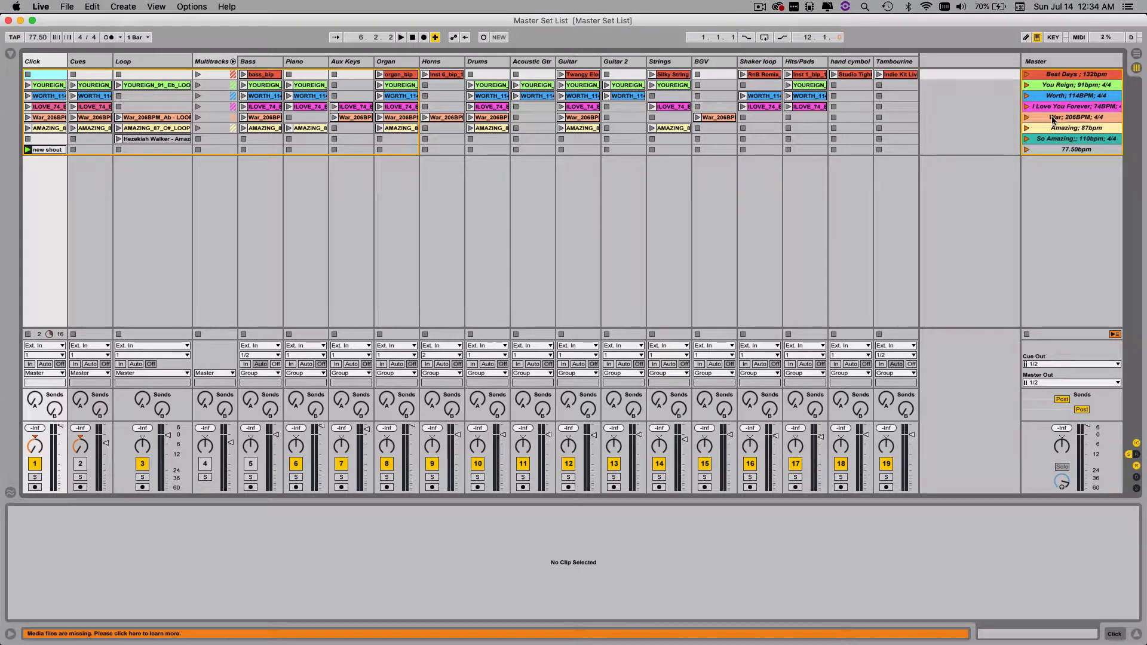
click(1025, 75)
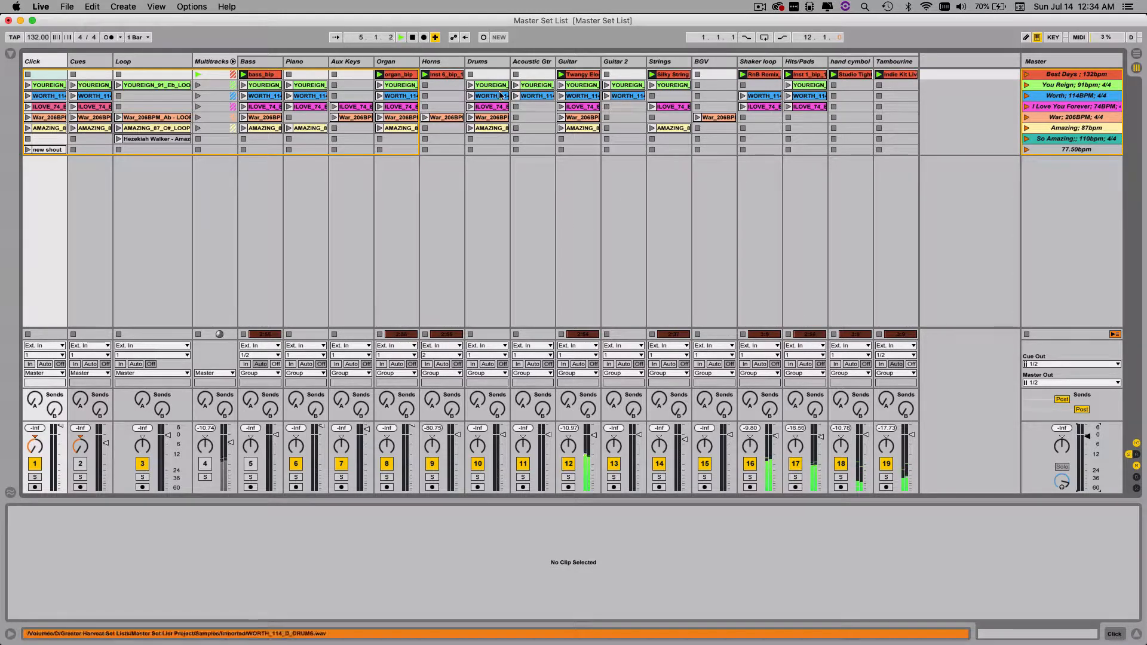
click(412, 38)
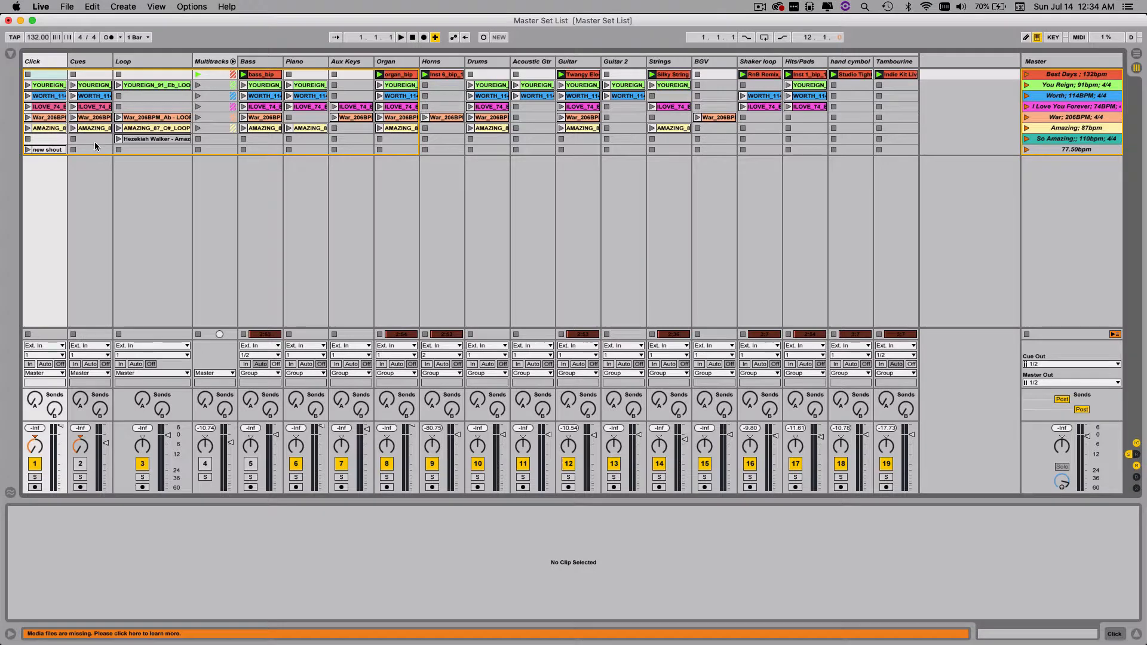
- Return all tracks to arrangement playback and play the Master Set List arrangement from the start
key(Tab)
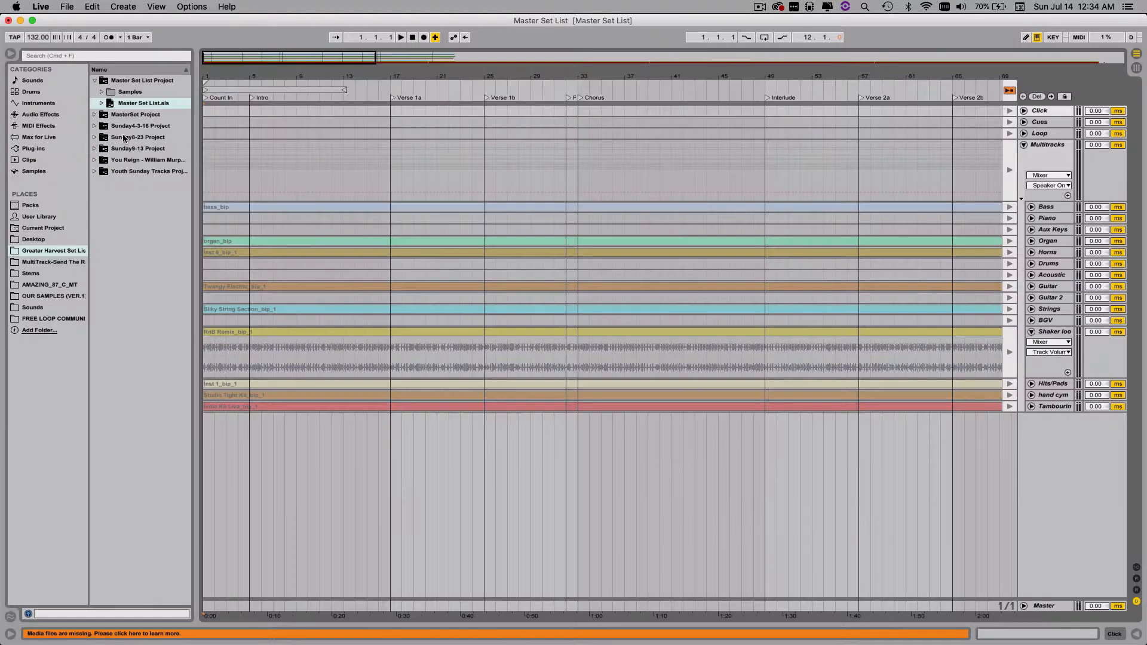
click(1009, 91)
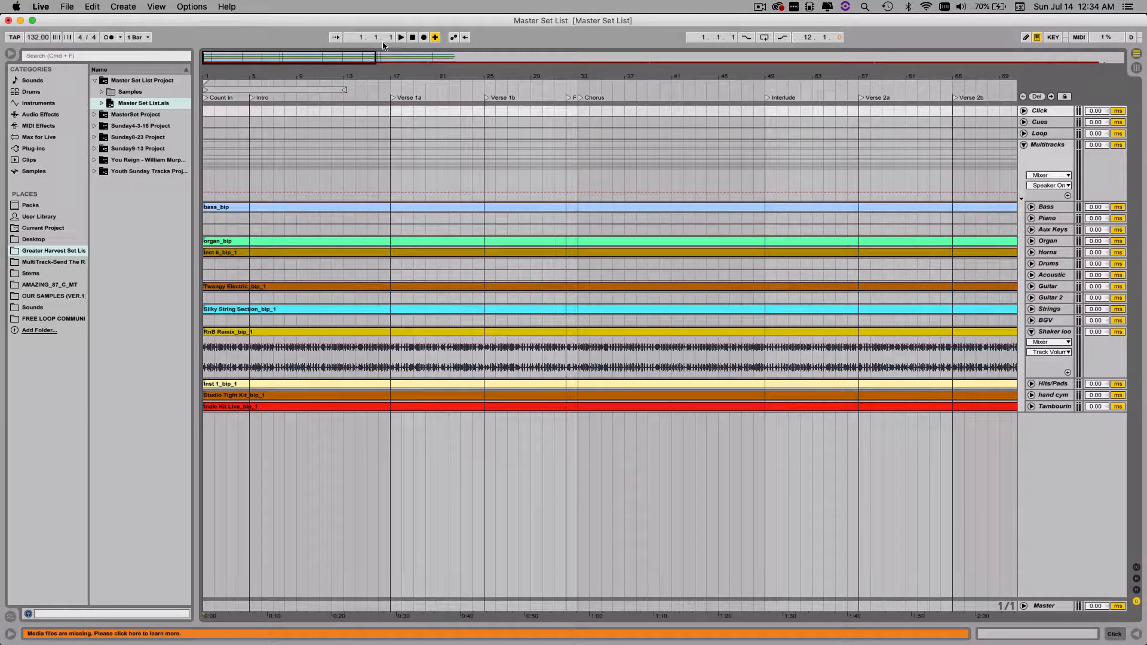
key(space)
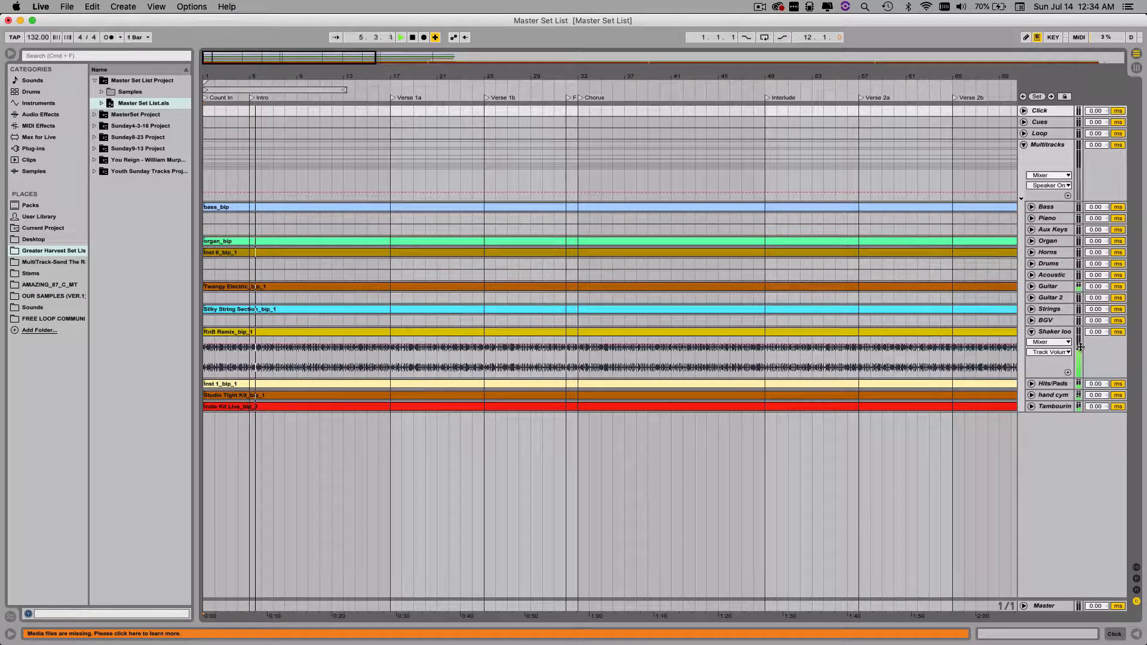
- Check the available audio output devices from the master output's configuration, keeping Built-in Output selected
key(Tab)
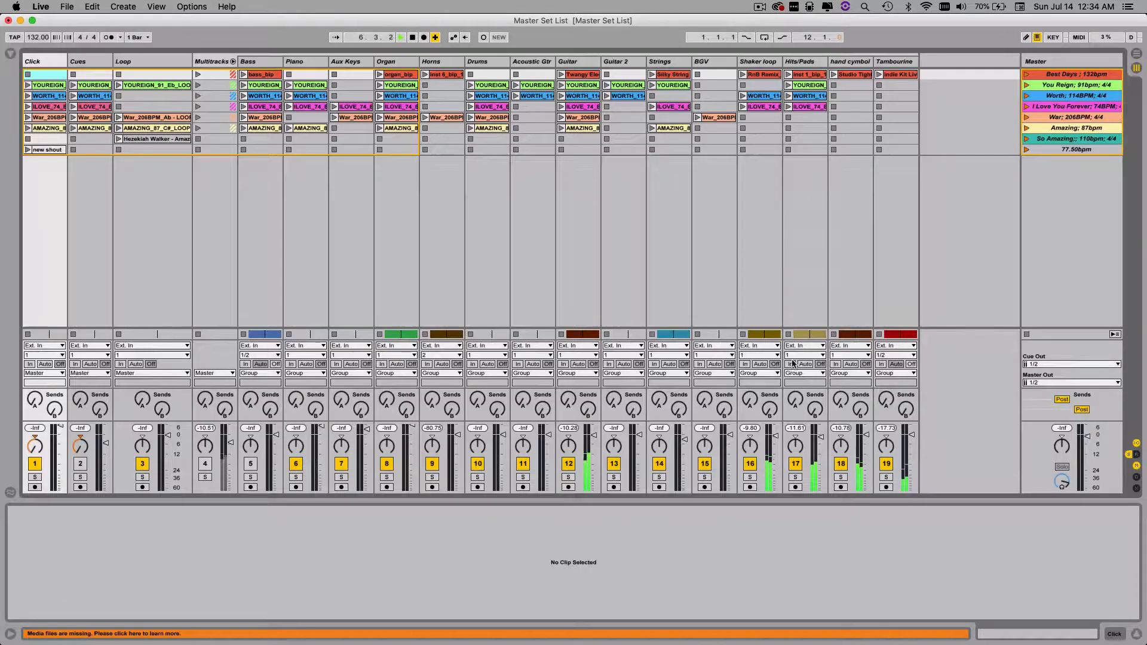
click(1050, 383)
click(1041, 421)
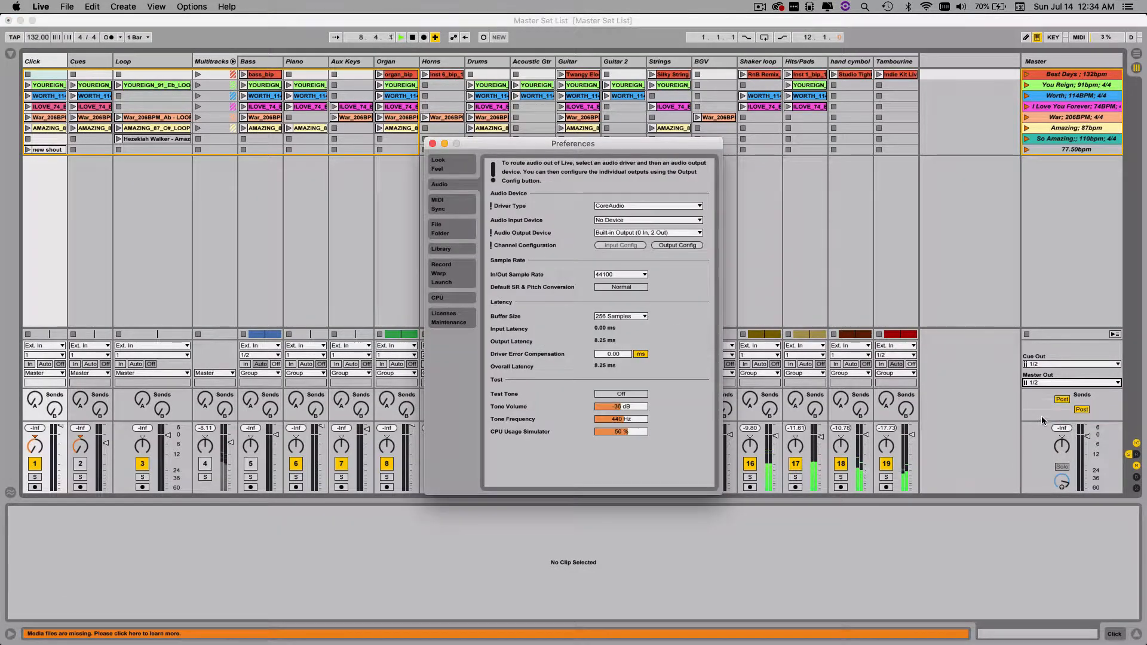
click(616, 235)
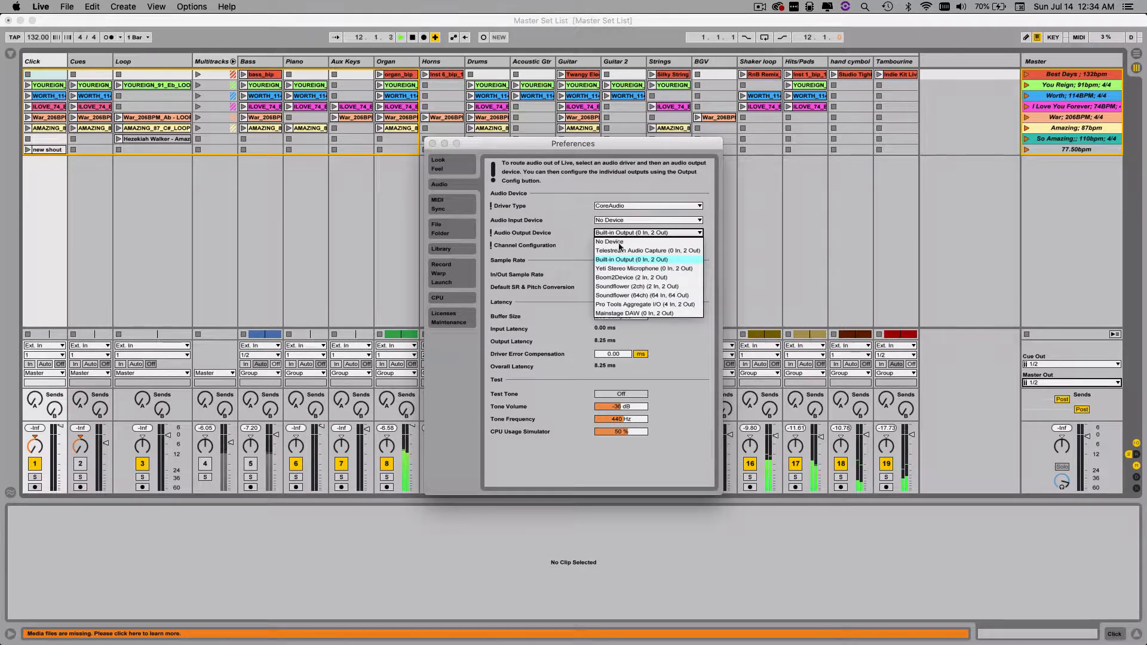
click(636, 260)
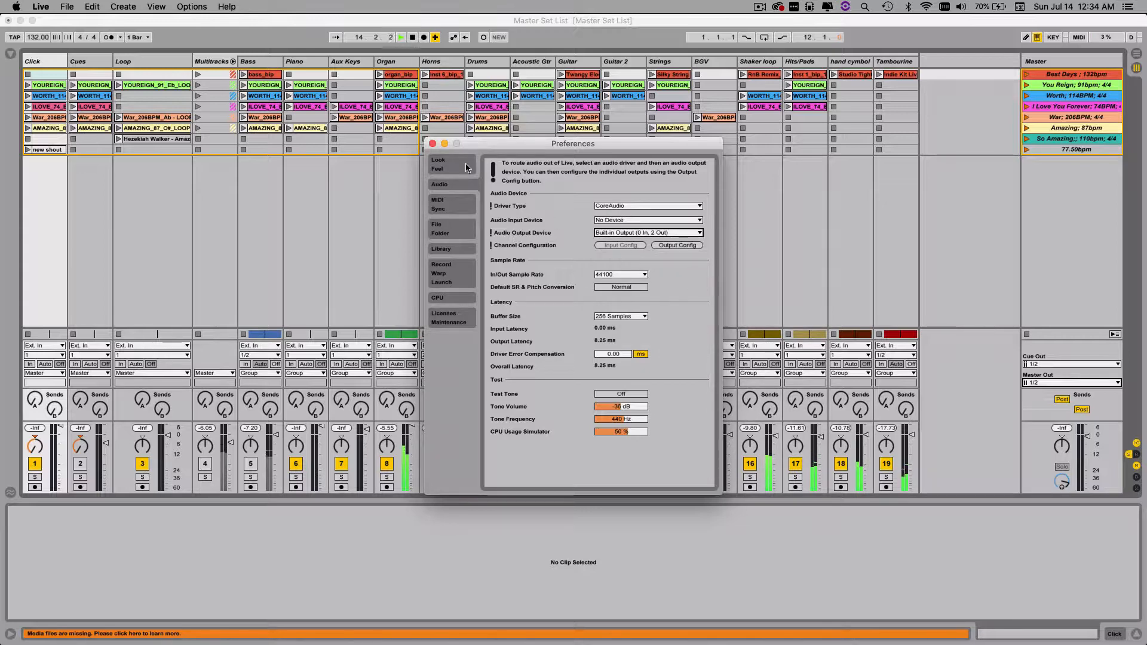
click(433, 144)
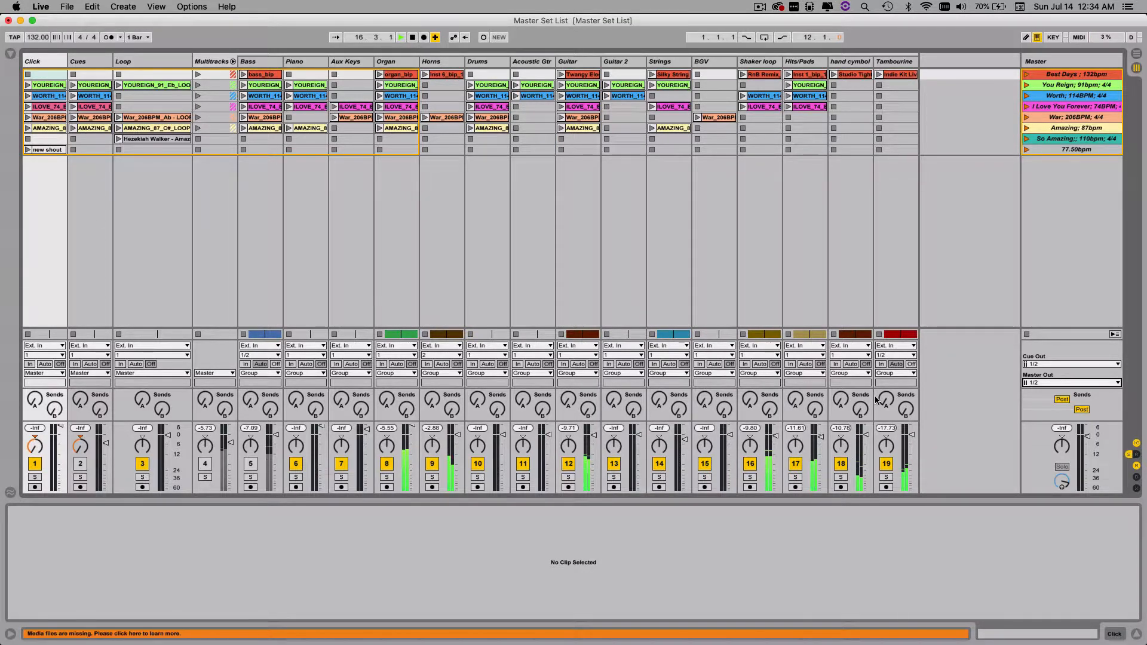
- Route the outputs of the hand cymbol and Bass tracks to Master instead of the Multitracks group
click(851, 373)
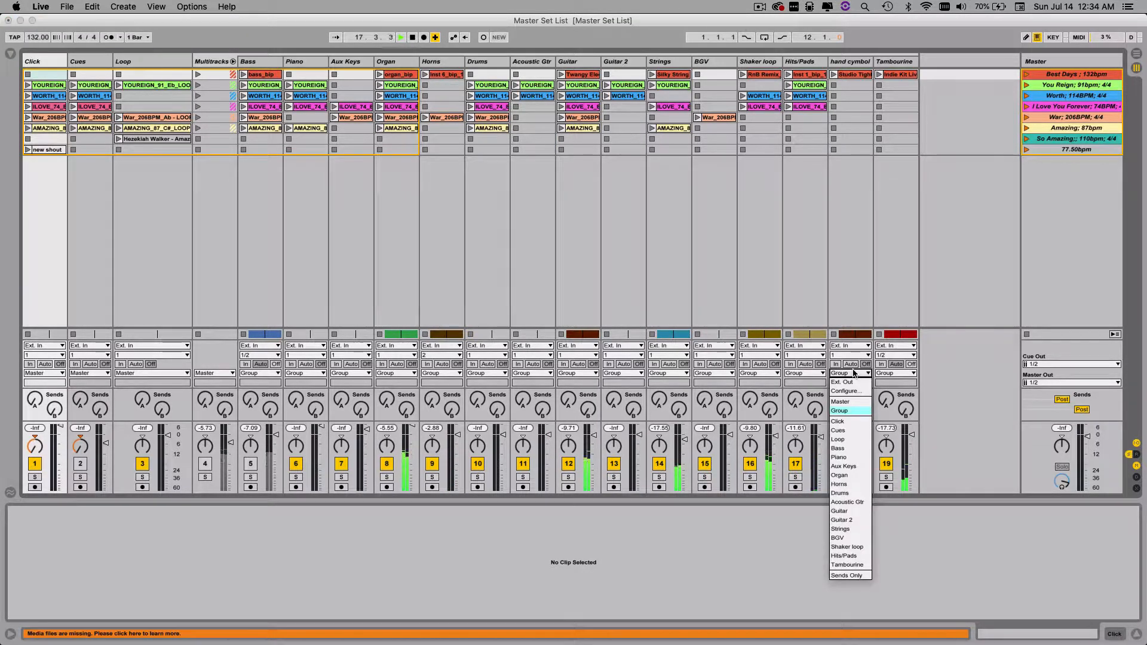
click(848, 402)
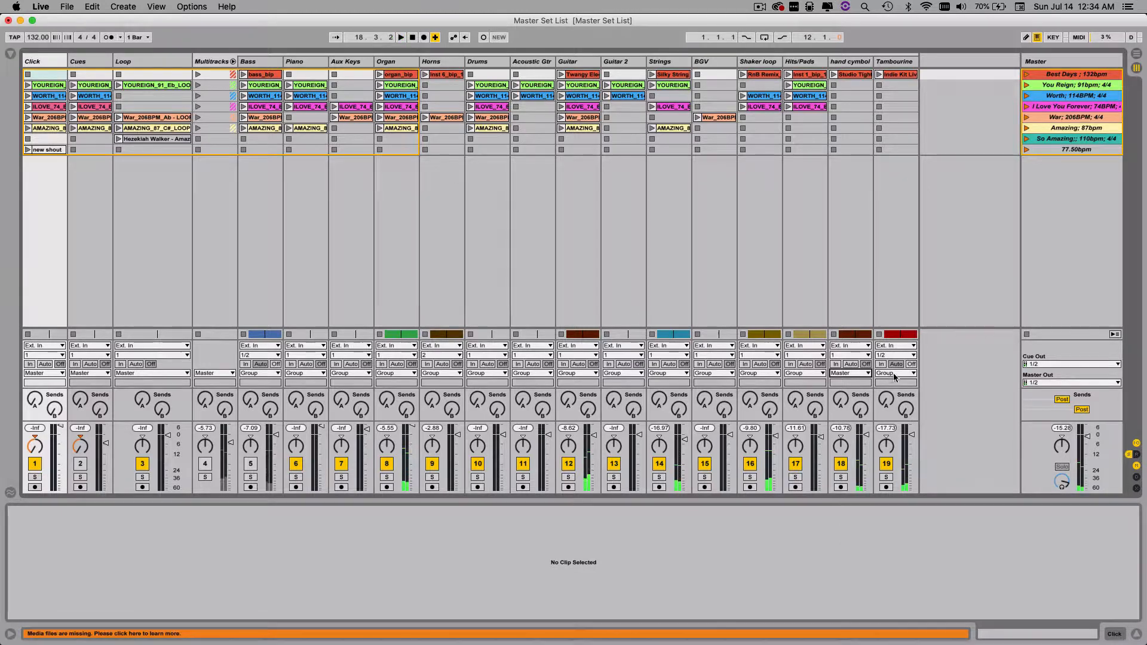
click(892, 73)
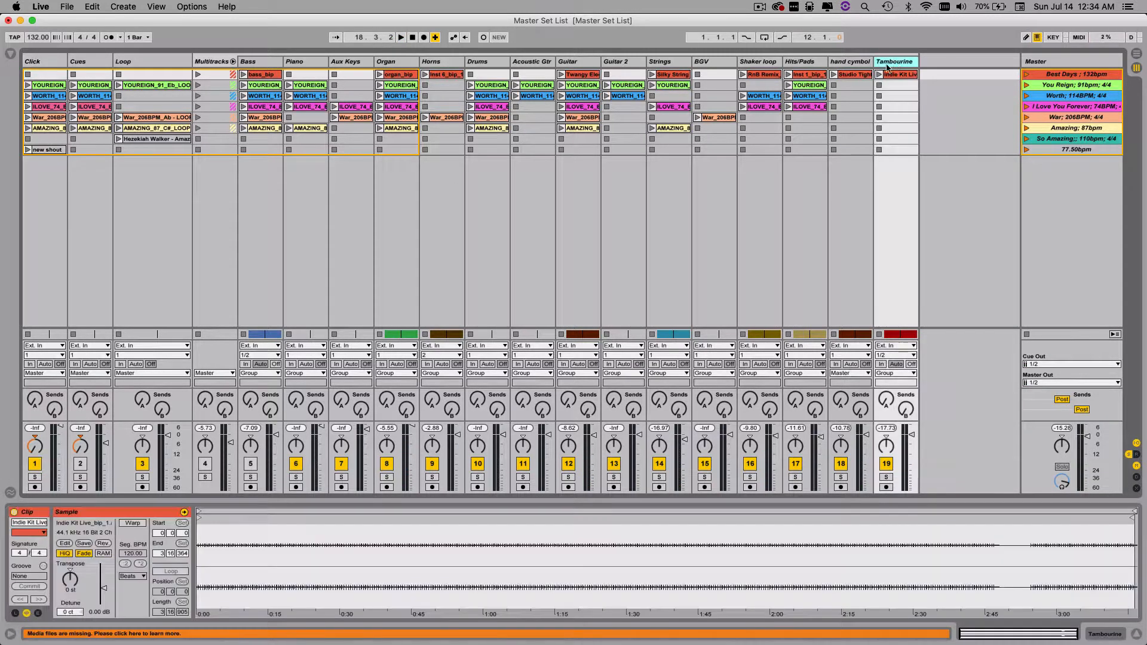
shift+click(41, 62)
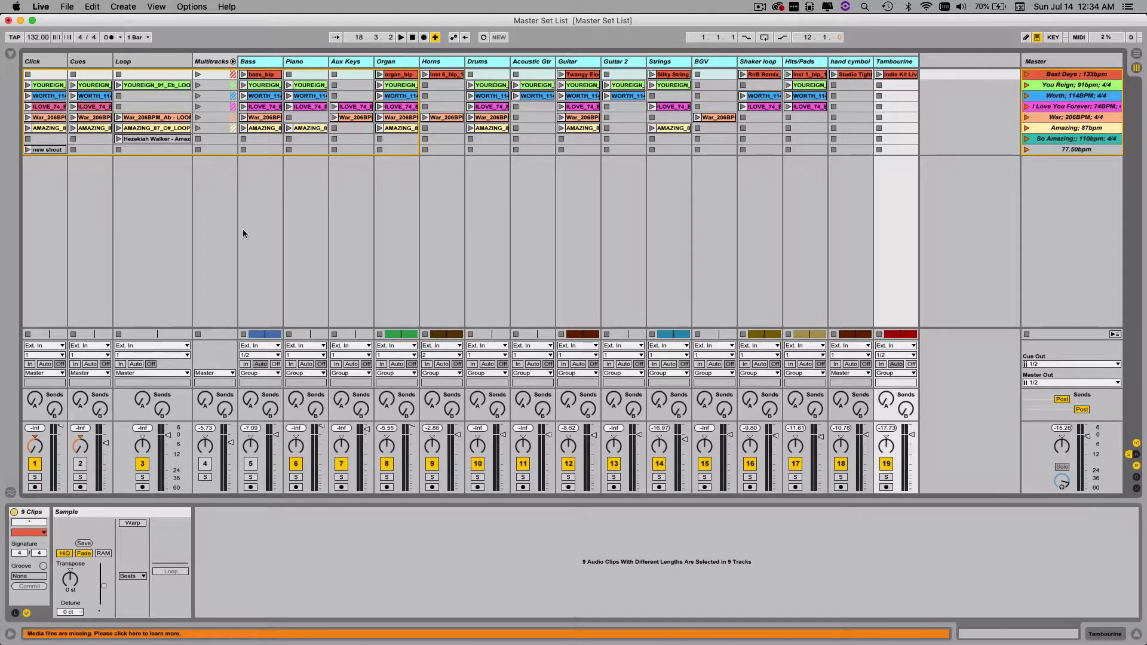
click(233, 61)
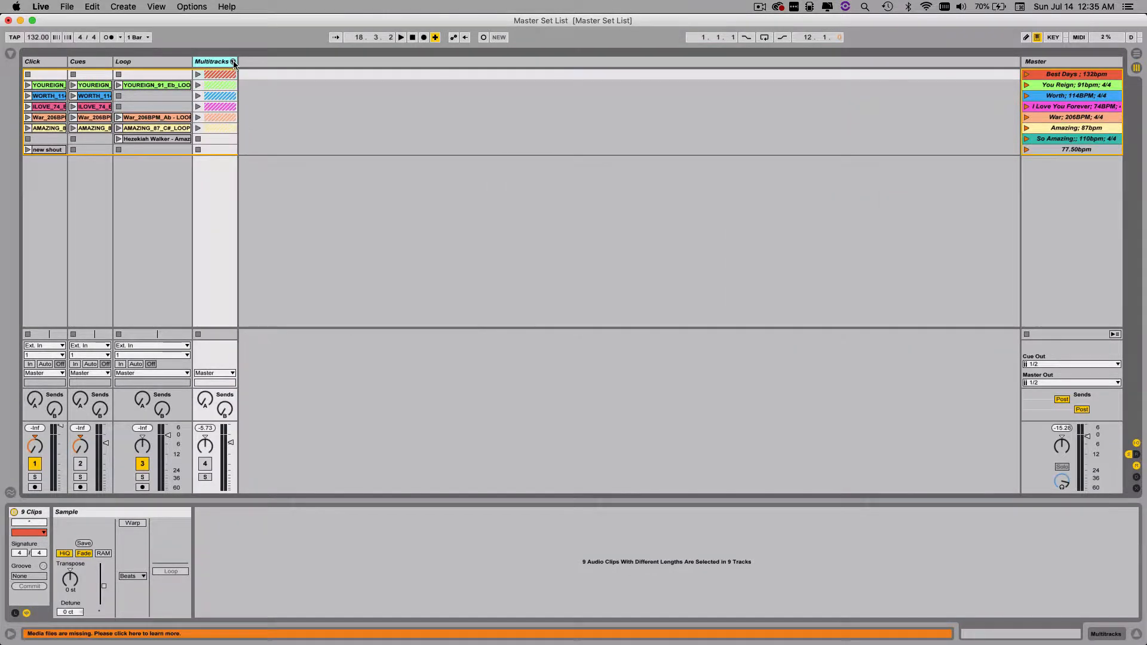
click(233, 62)
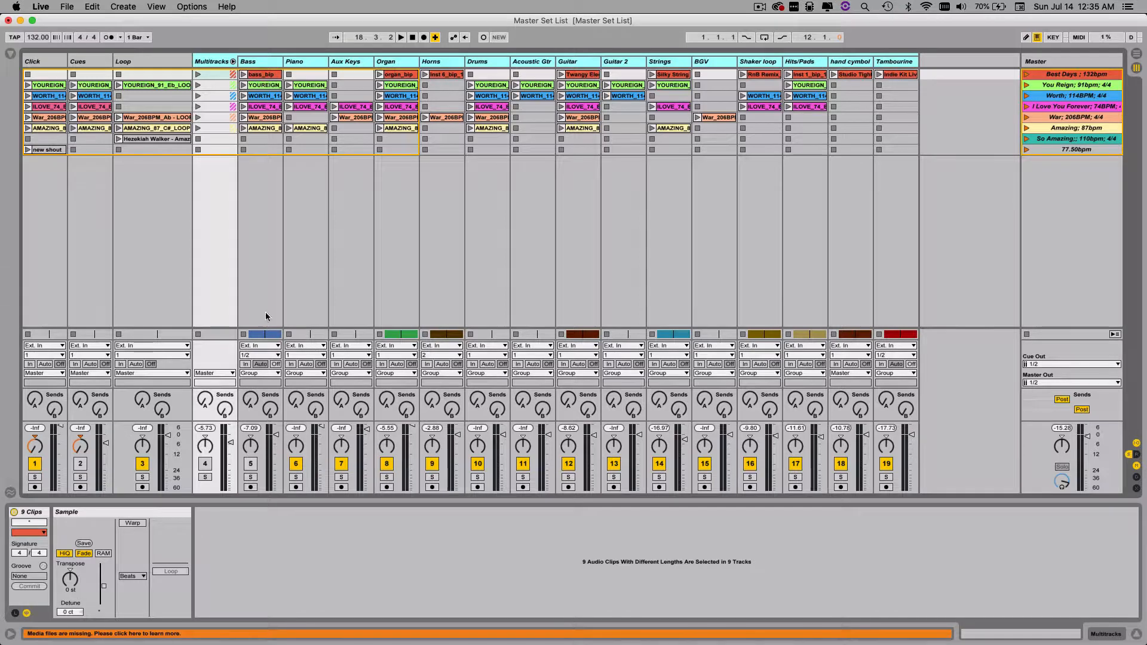
click(260, 372)
click(257, 402)
- Select all grouped tracks from Bass through Tambourine and set their audio output to Master
click(232, 62)
click(233, 61)
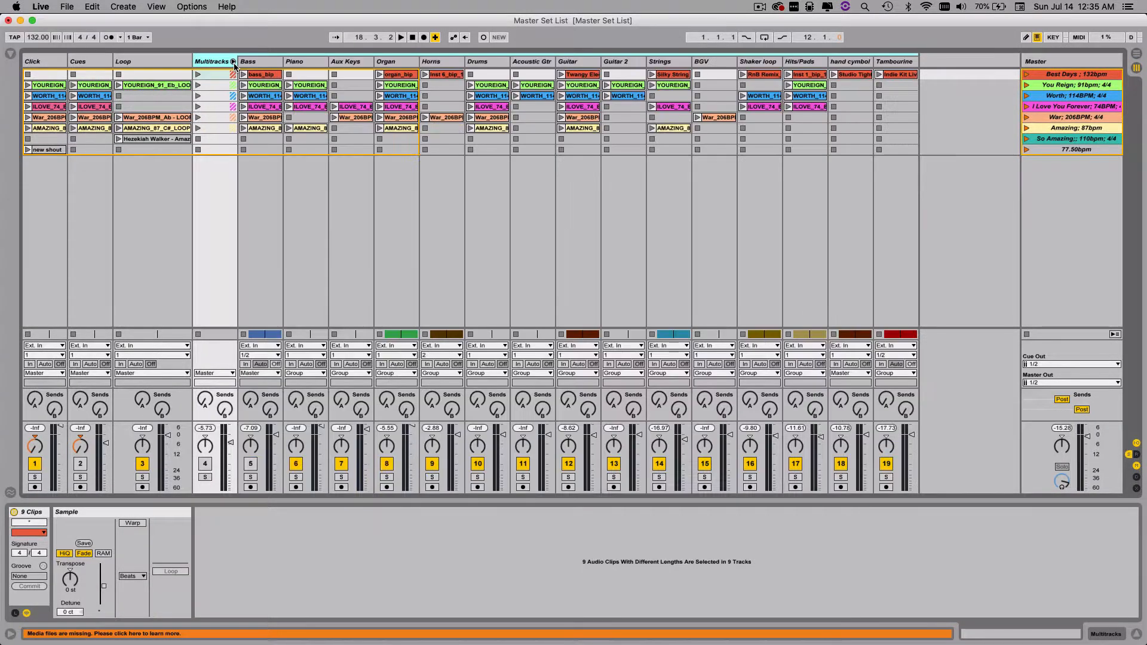
click(261, 63)
shift+click(904, 62)
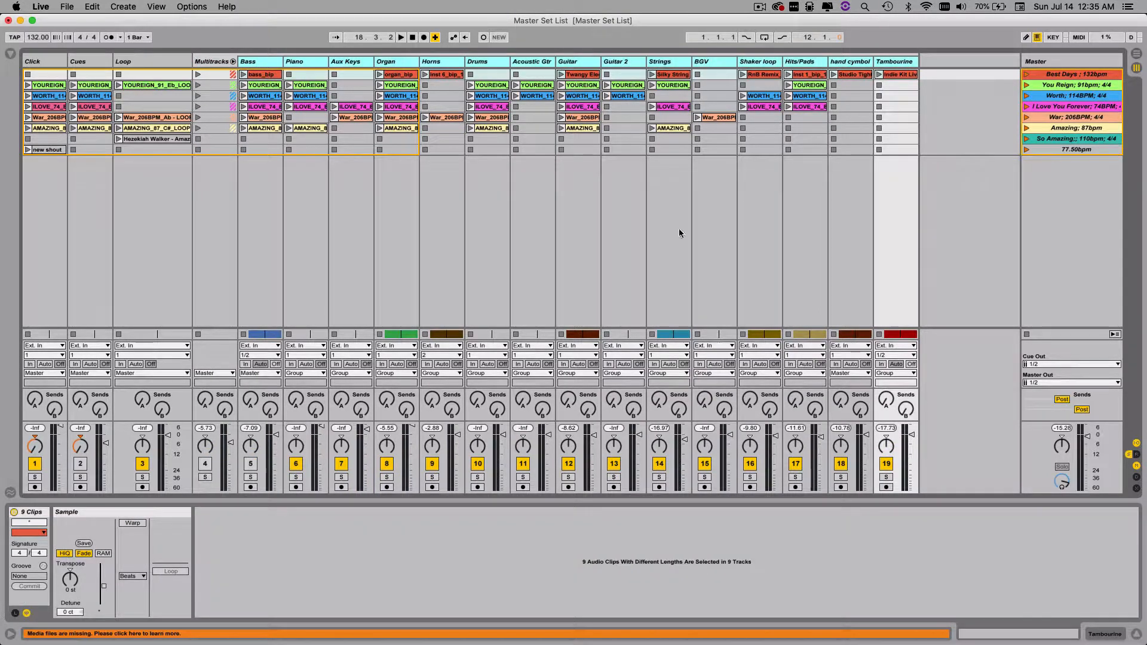
click(269, 374)
click(263, 402)
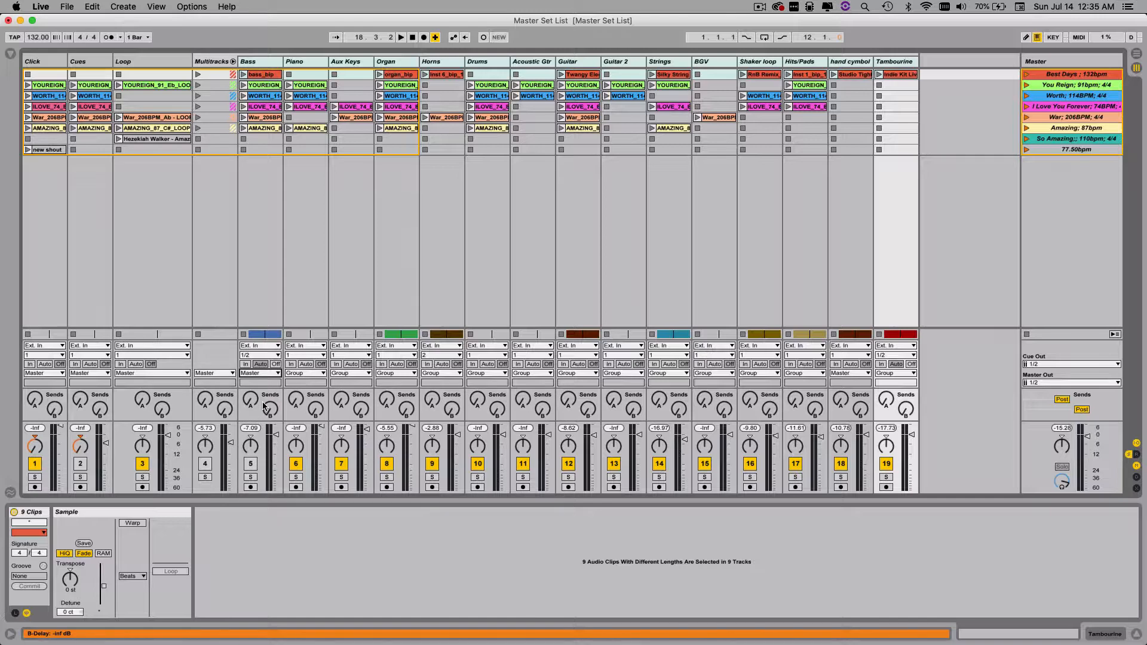
click(322, 375)
click(307, 403)
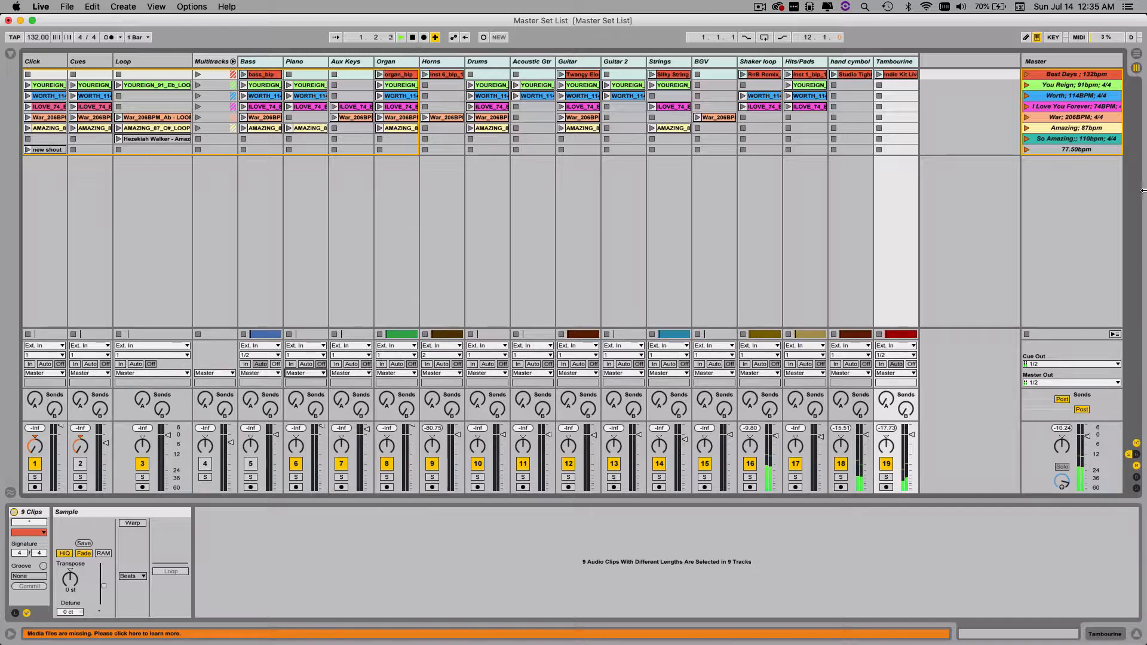
- Launch the Best Days scene and lower the master track volume to about -12 dB during playback
click(1027, 75)
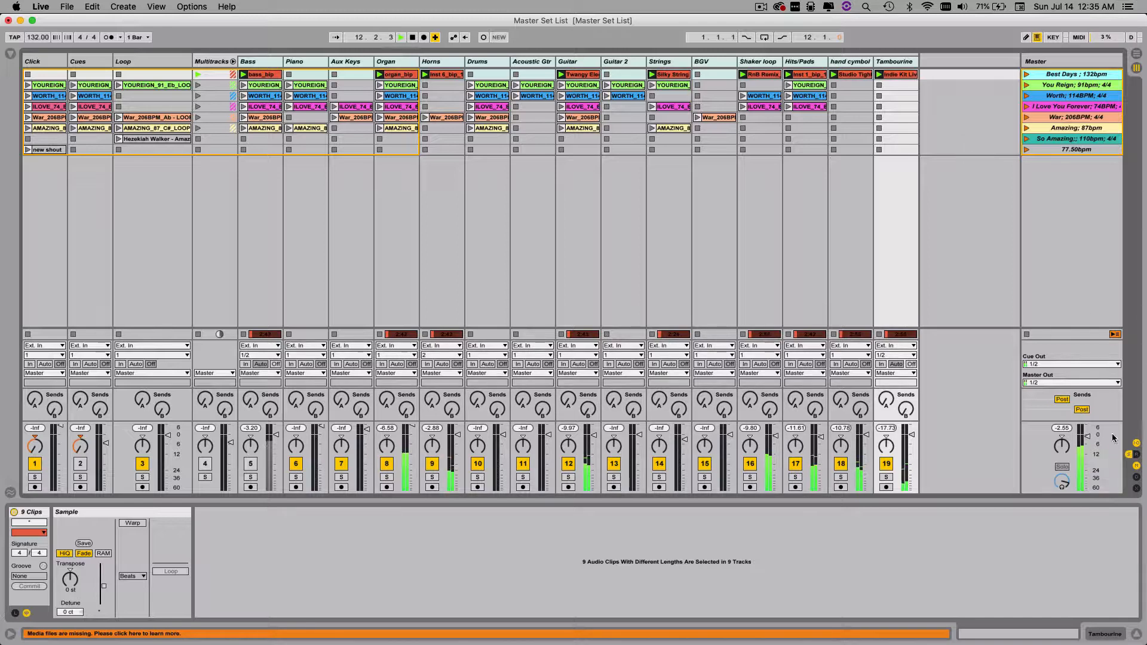
drag(1087, 437, 1087, 455)
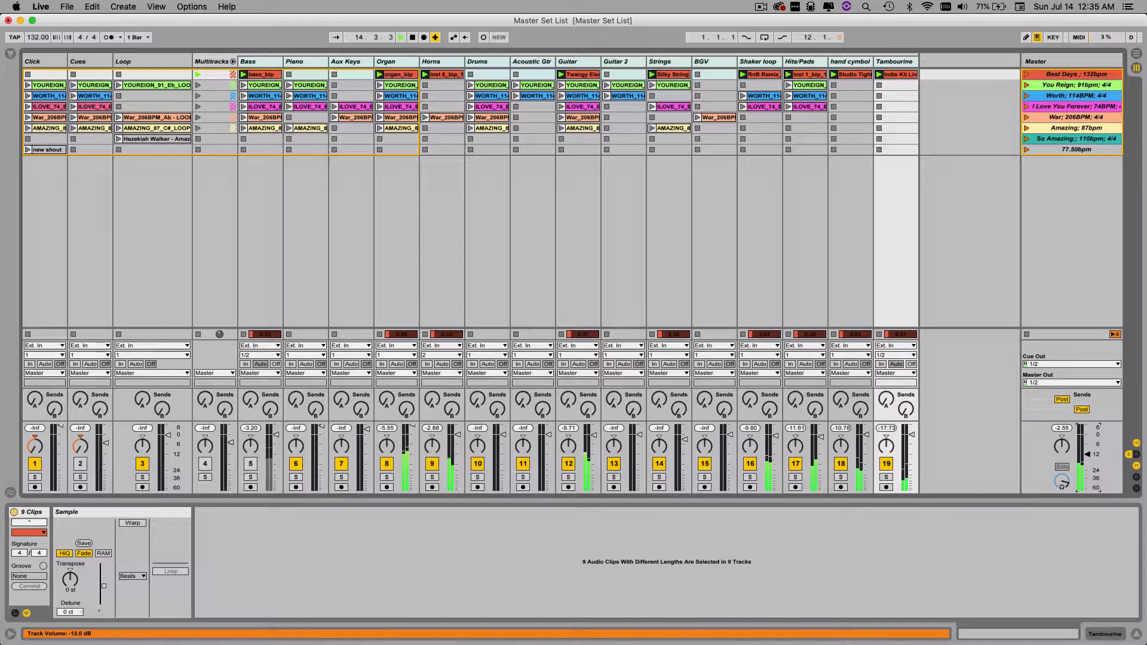
drag(1087, 455, 1087, 454)
- Audition the You Reign, Worth, I Love You Forever and War scenes by launching them one after another
click(1027, 87)
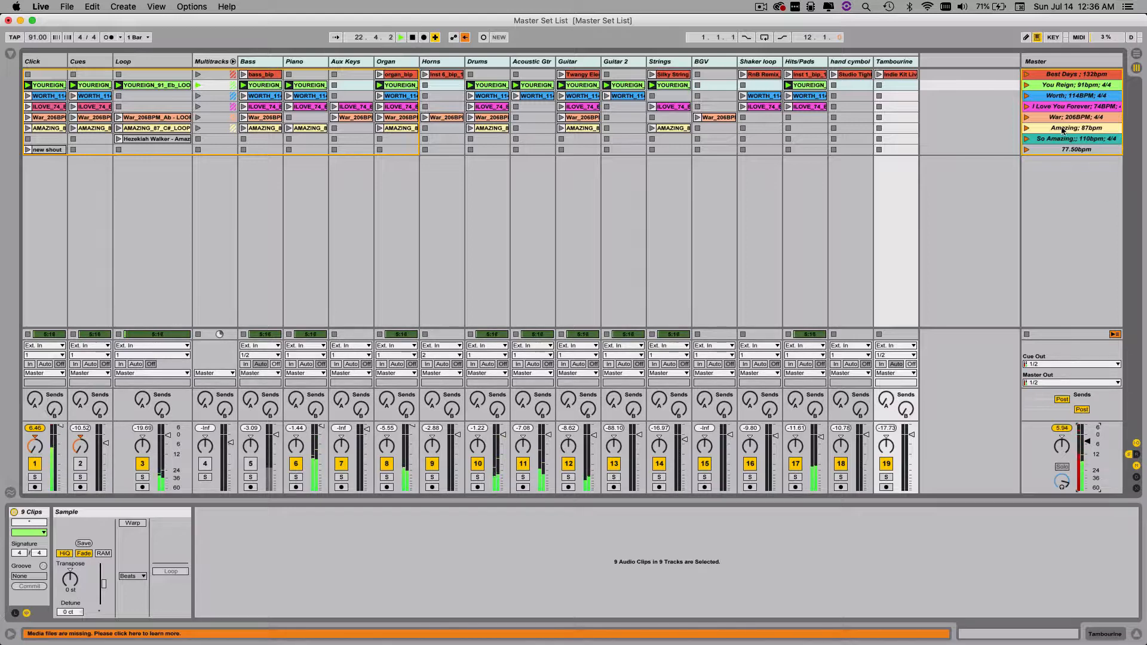
click(1027, 97)
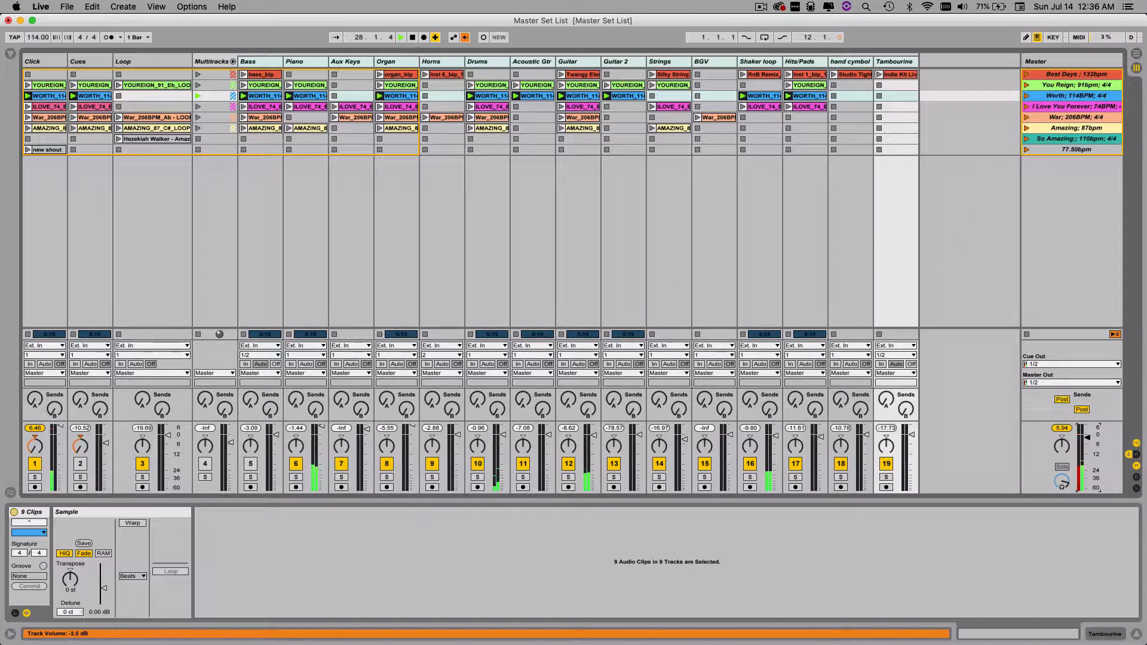
click(1027, 107)
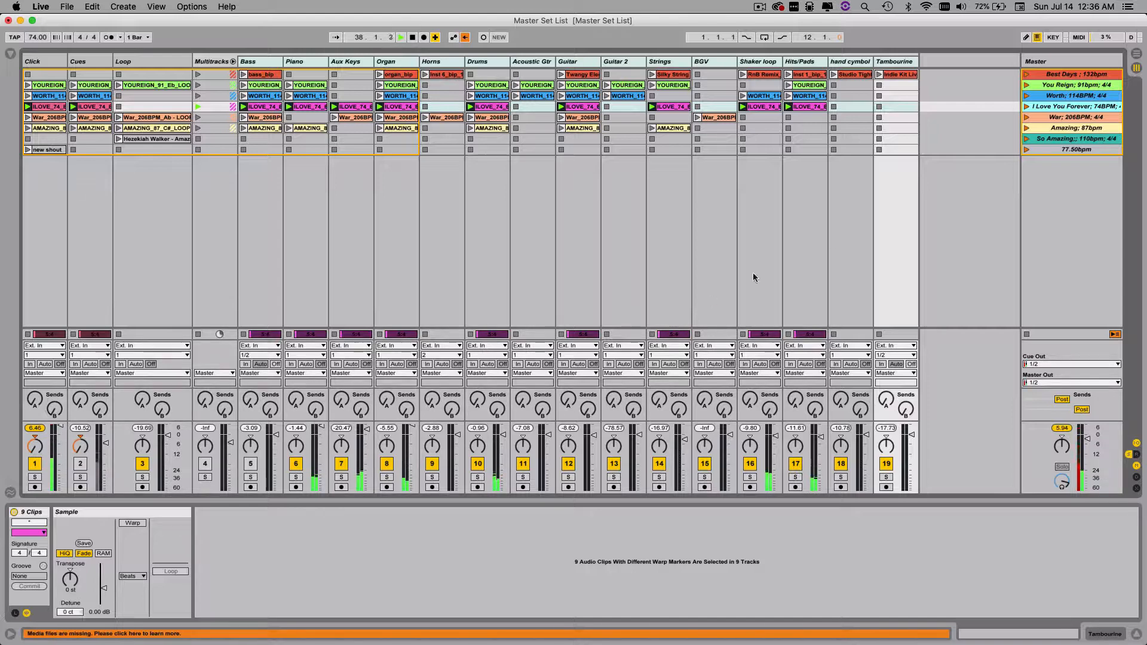
click(1027, 118)
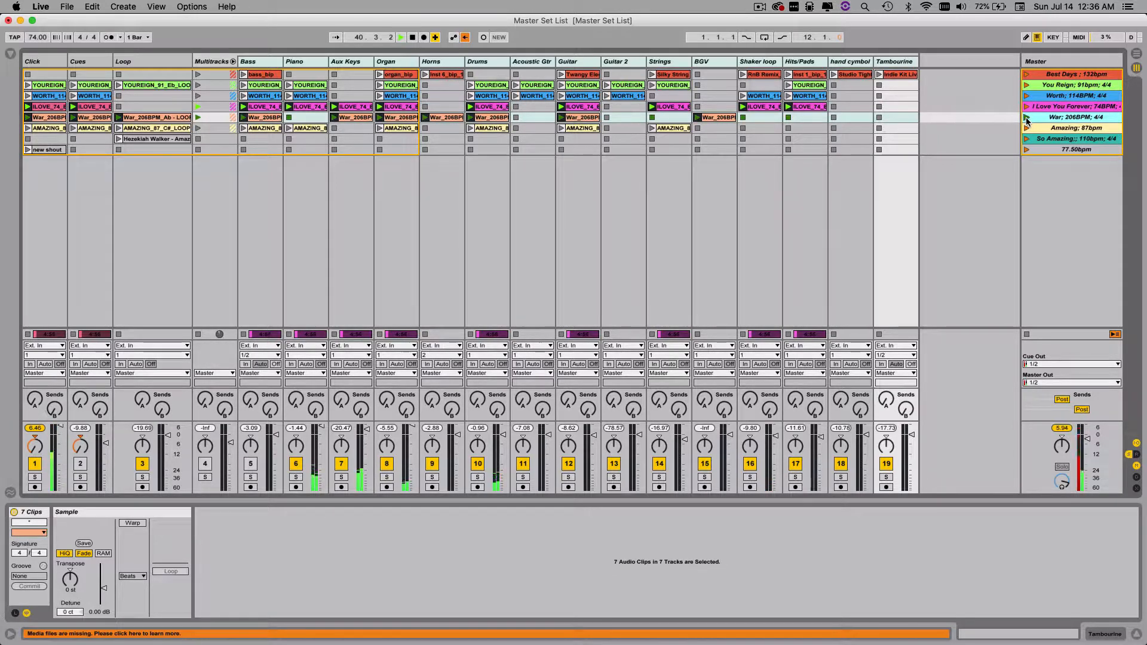